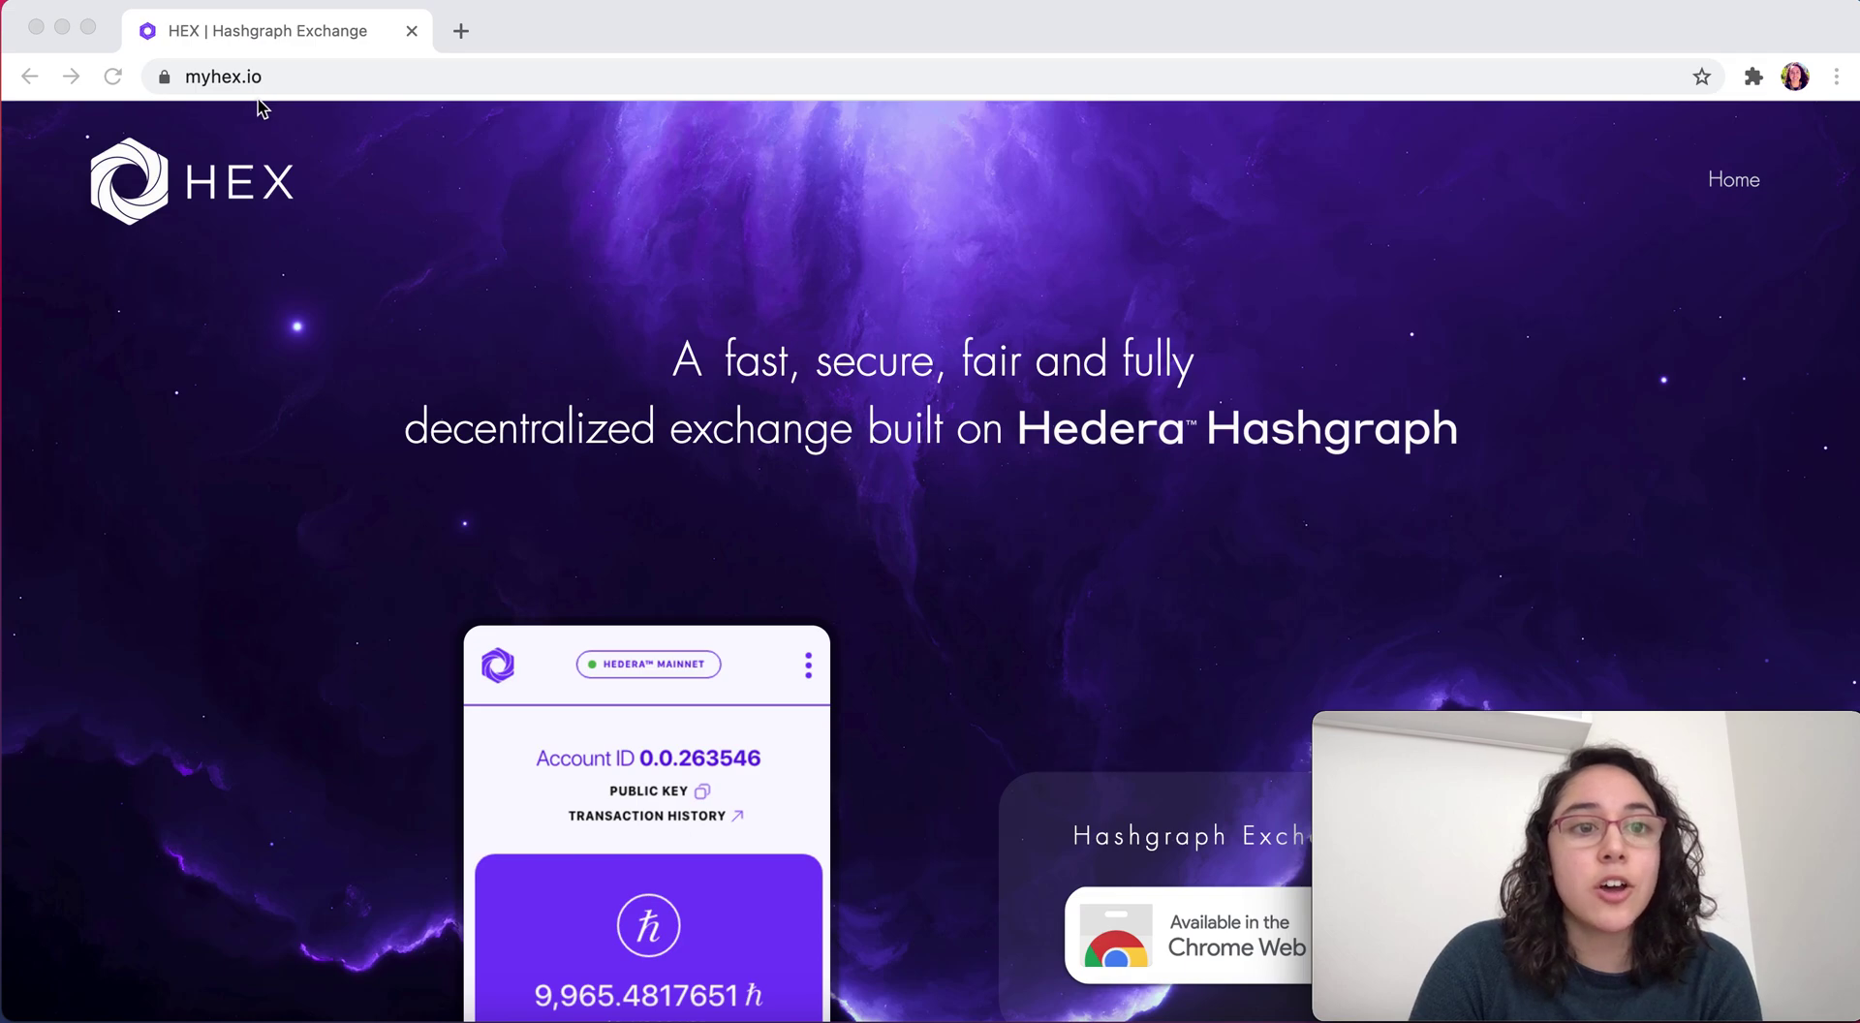
# In a new tab, load github.com/hashgraphx/Chrome from the 'git' address-bar suggestion
pyautogui.scroll(-7, 263, 615)
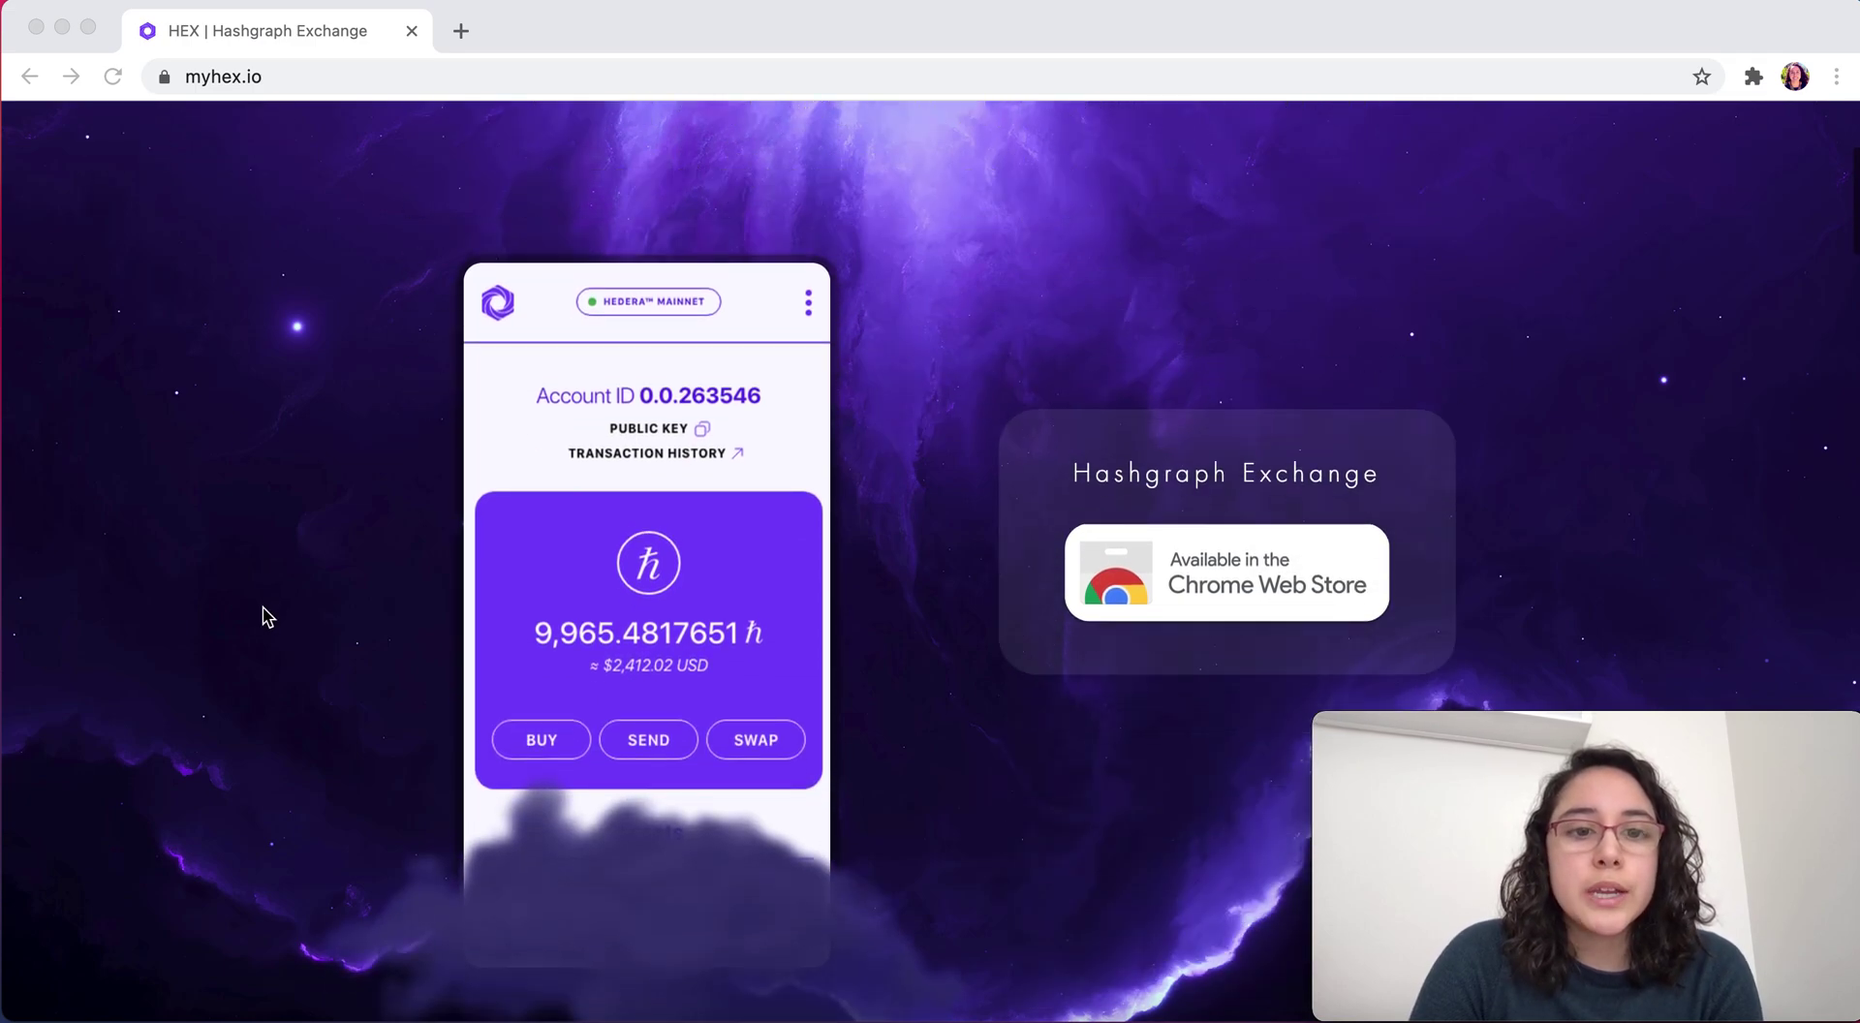
pyautogui.scroll(-9, 264, 616)
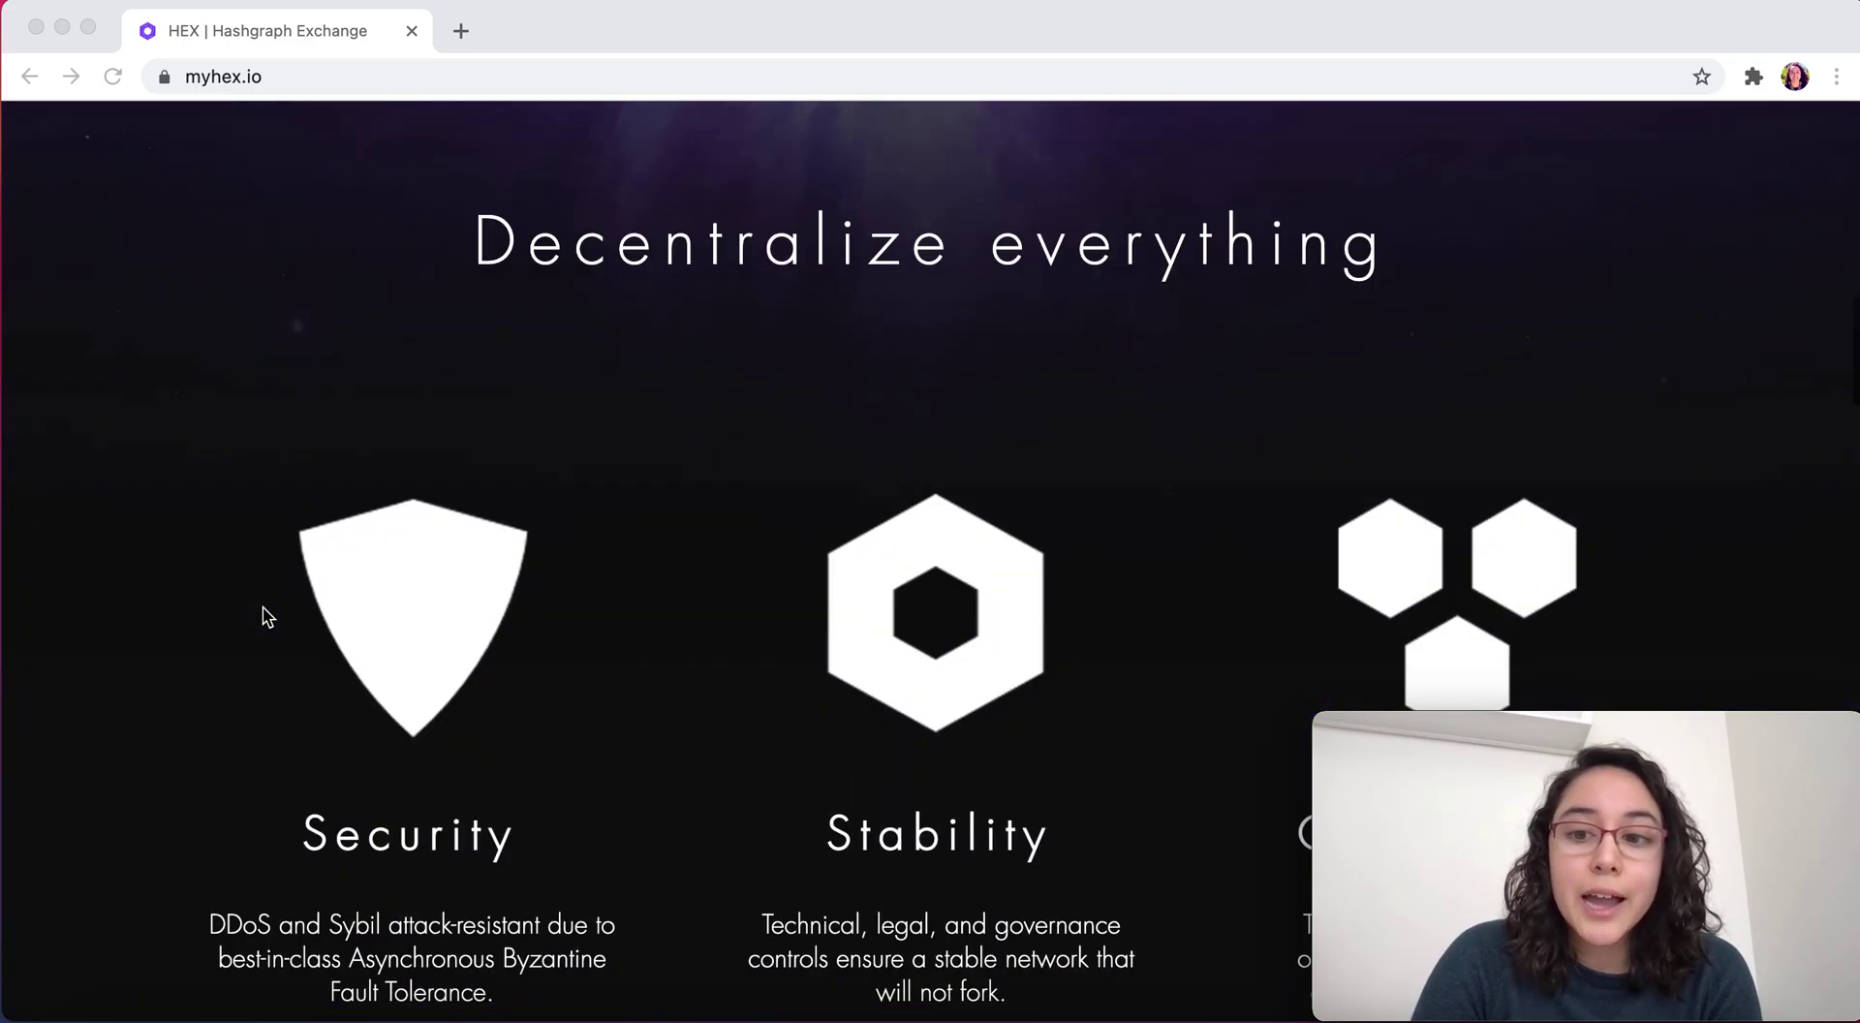
pyautogui.scroll(-15, 268, 617)
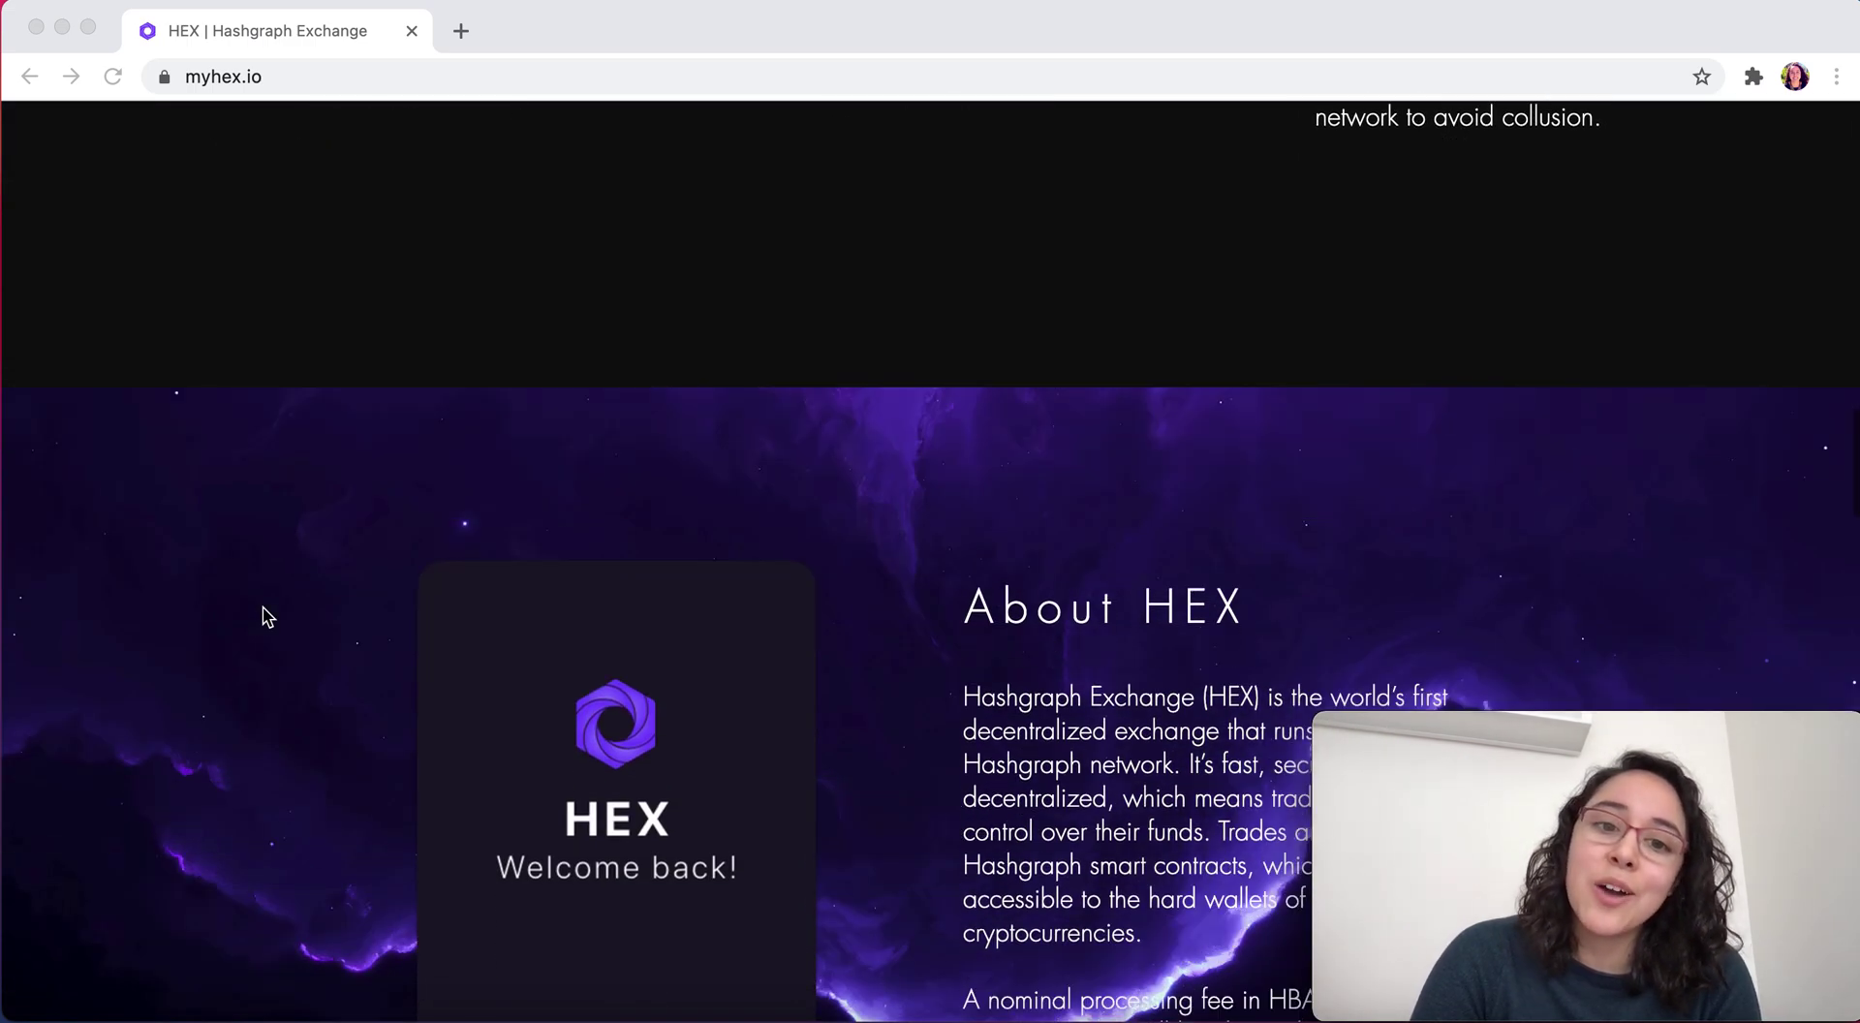
pyautogui.scroll(-18, 267, 617)
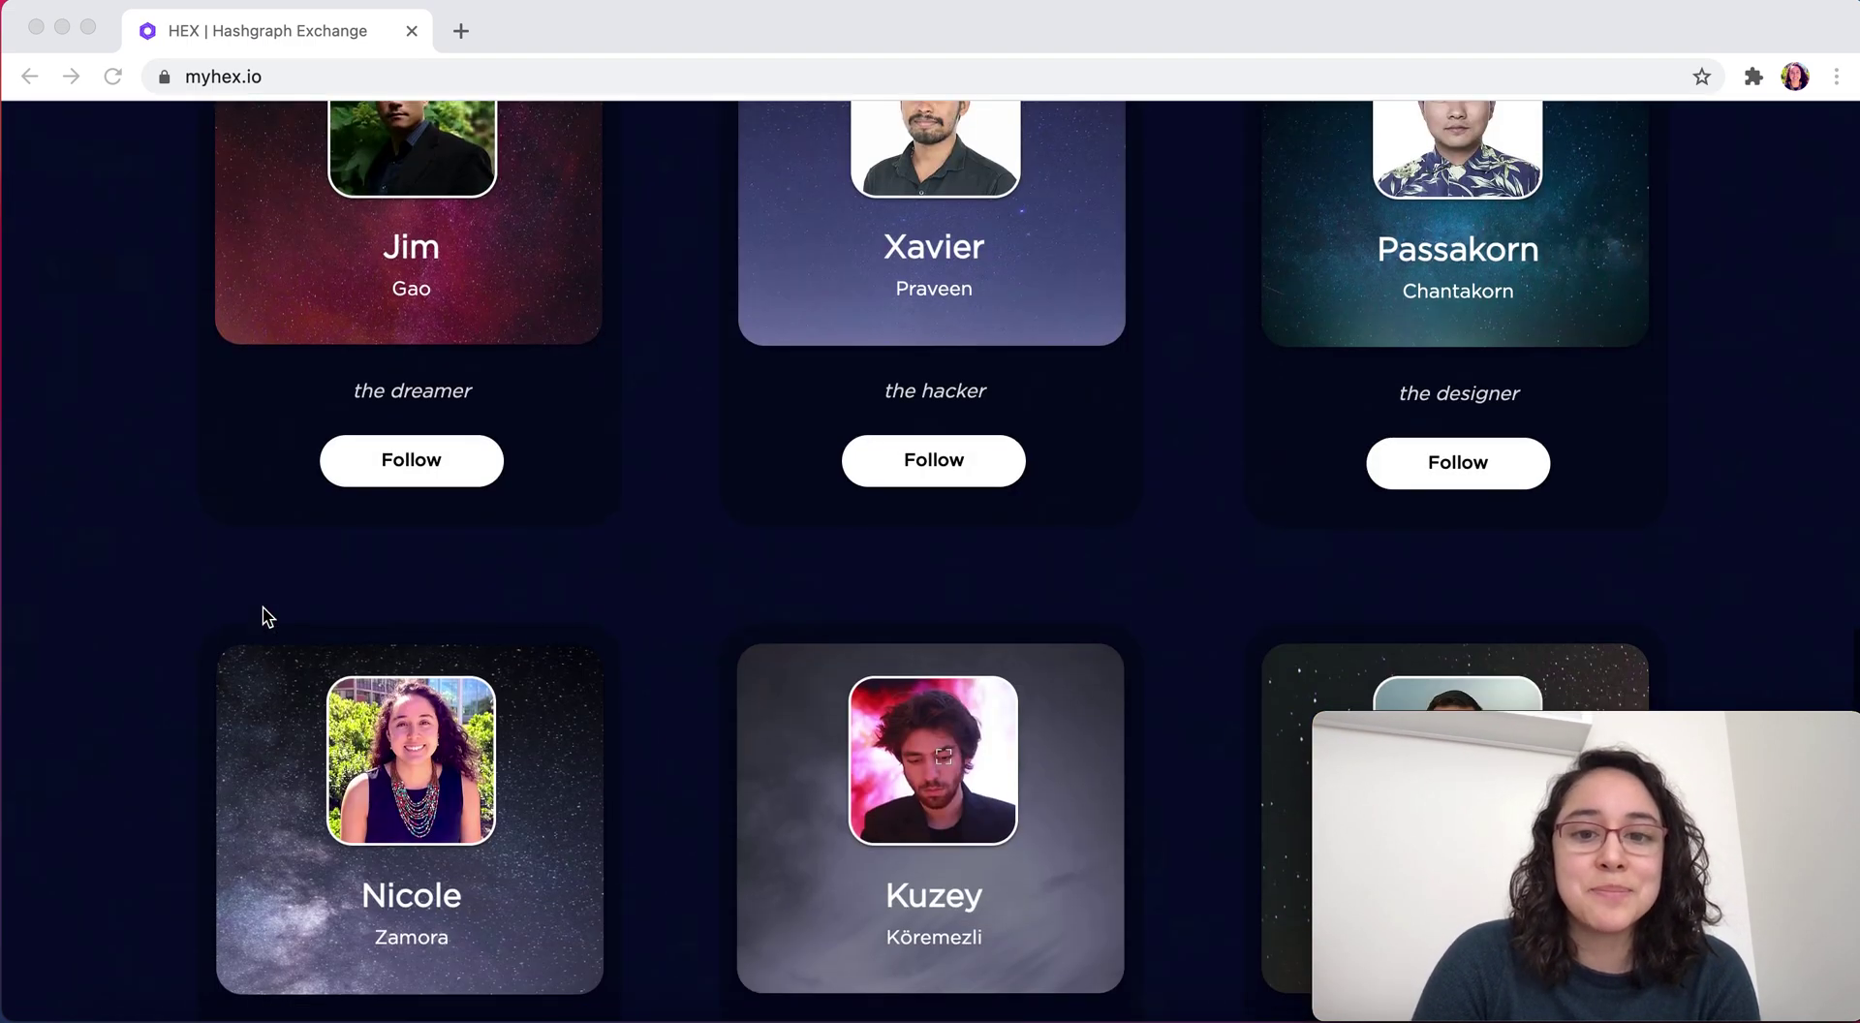
pyautogui.scroll(-2, 267, 618)
pyautogui.scroll(20, 267, 617)
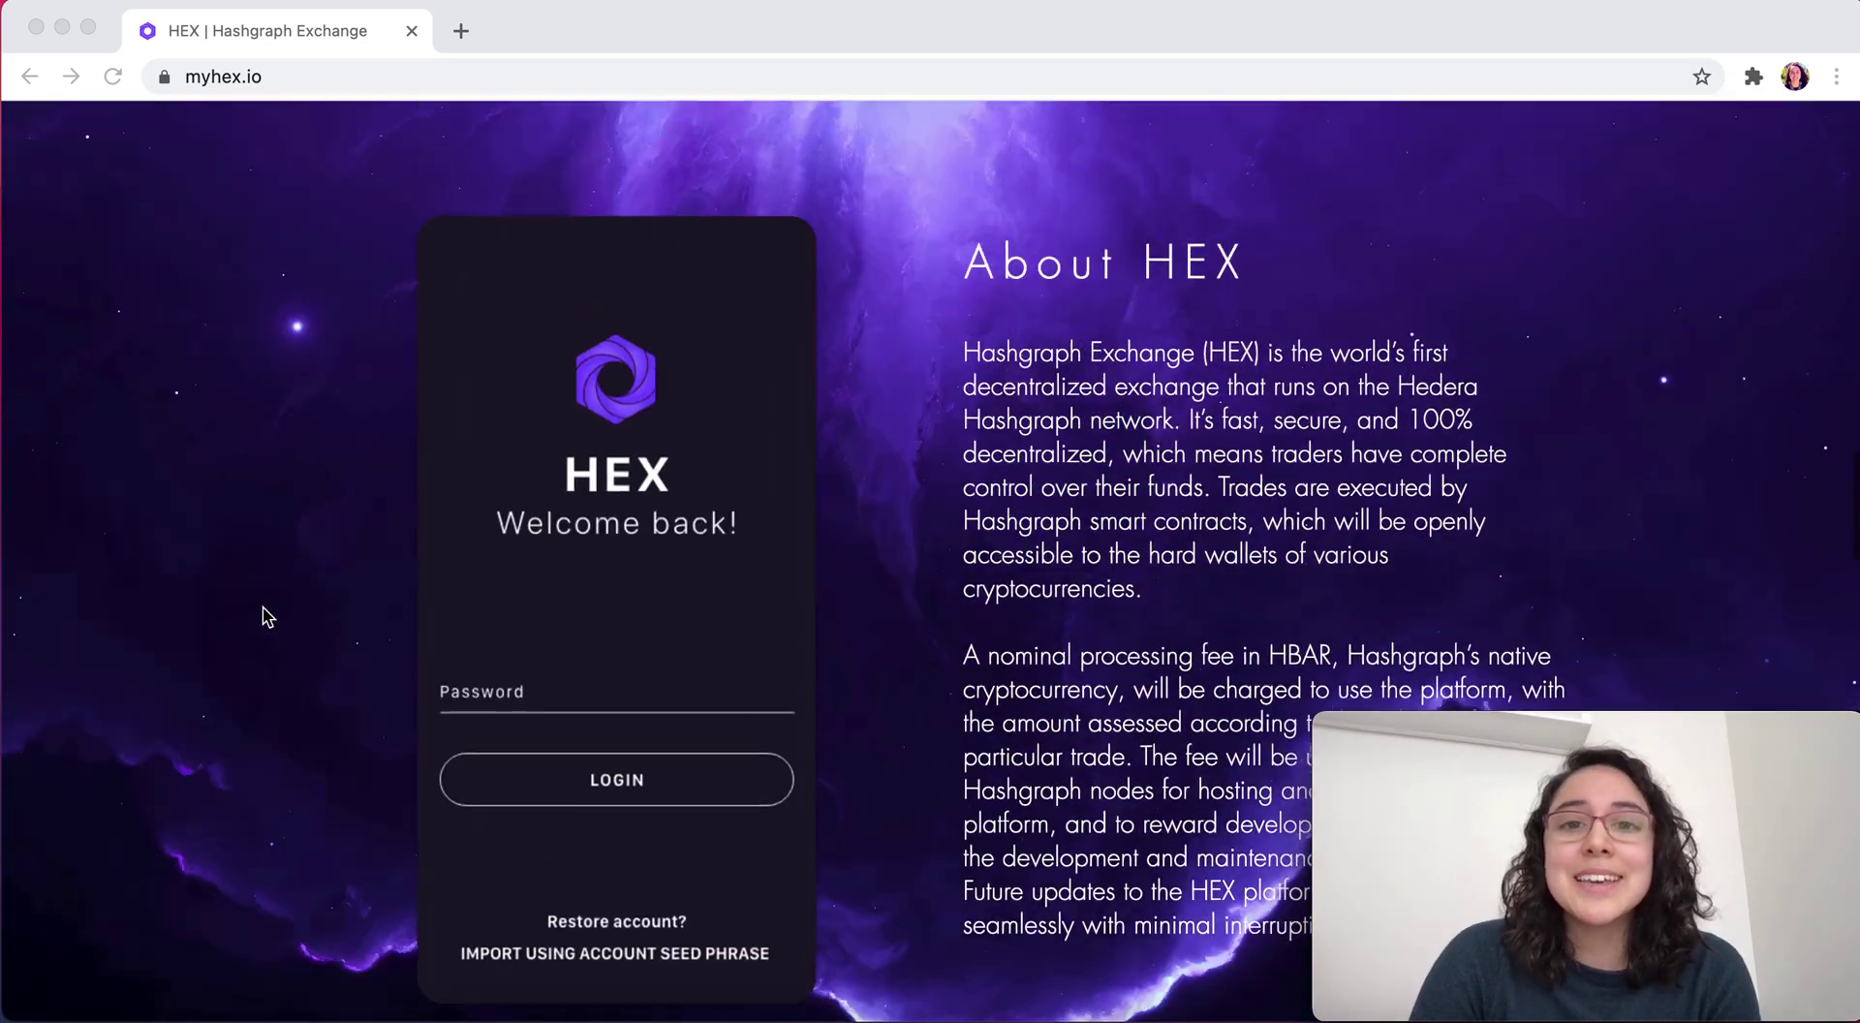
pyautogui.scroll(15, 268, 617)
pyautogui.scroll(-3, 268, 617)
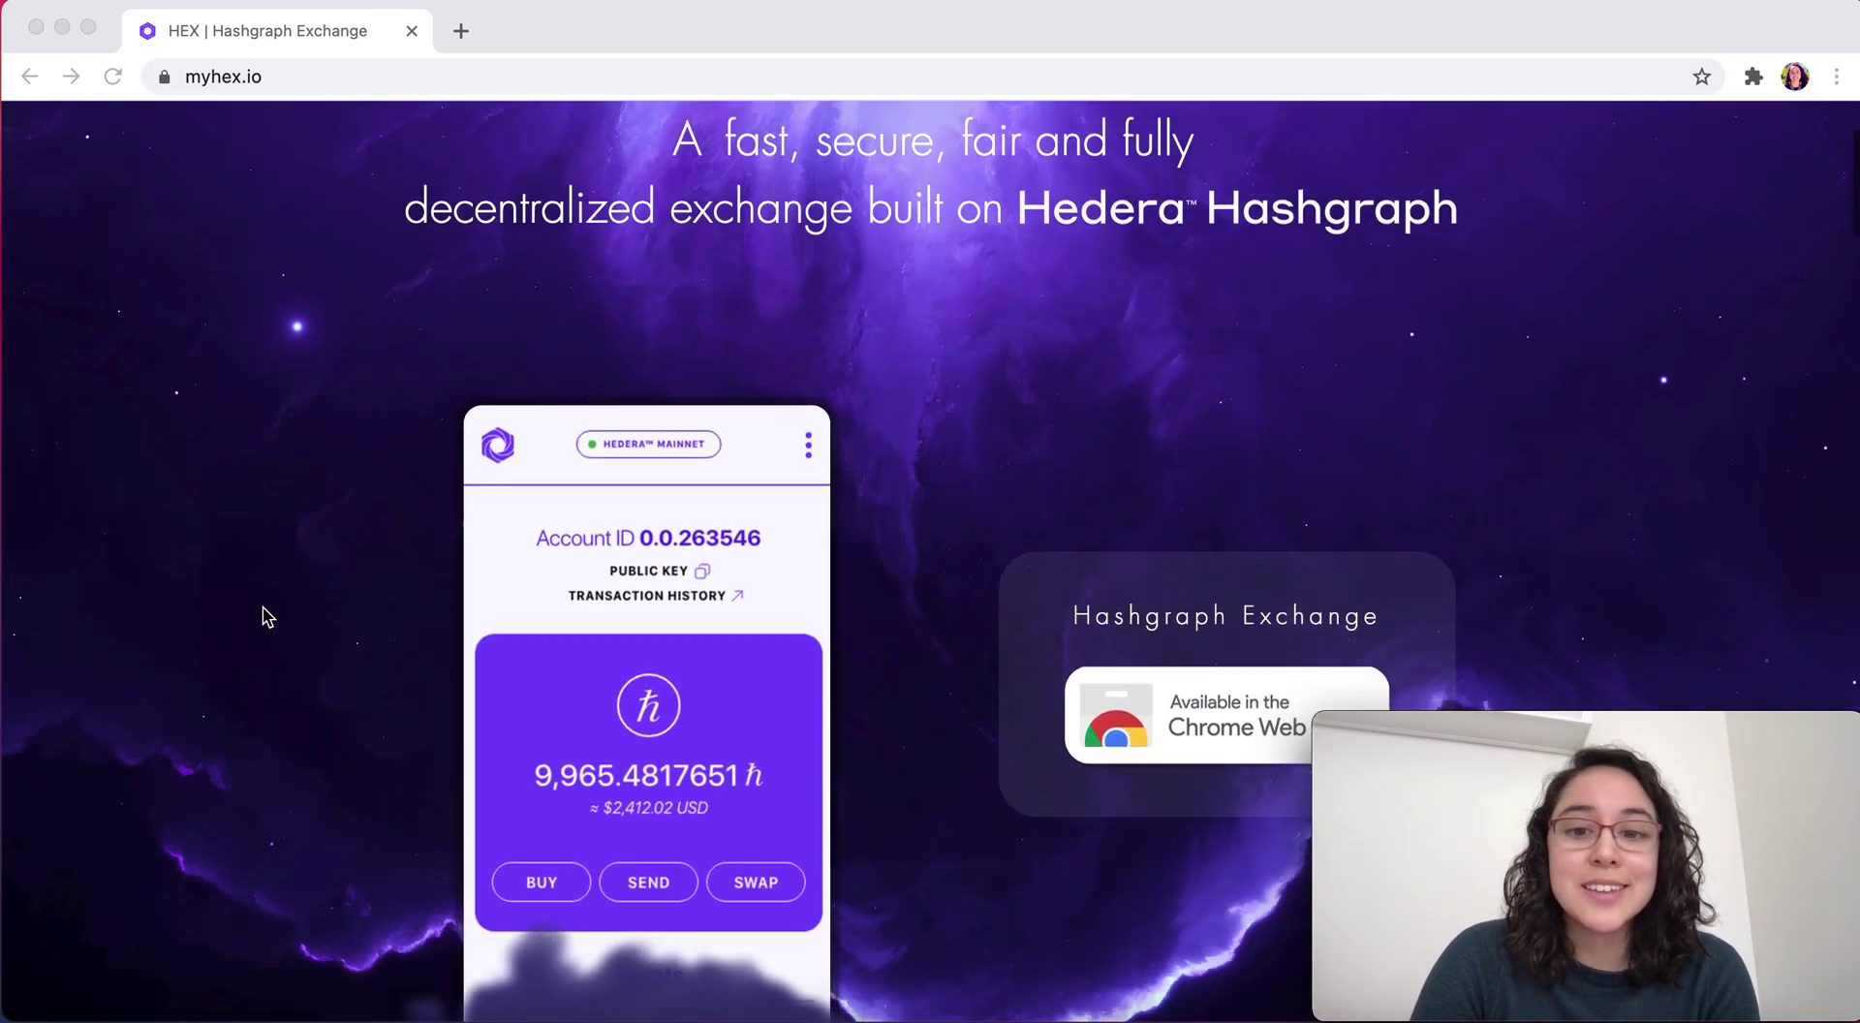
pyautogui.scroll(3, 267, 617)
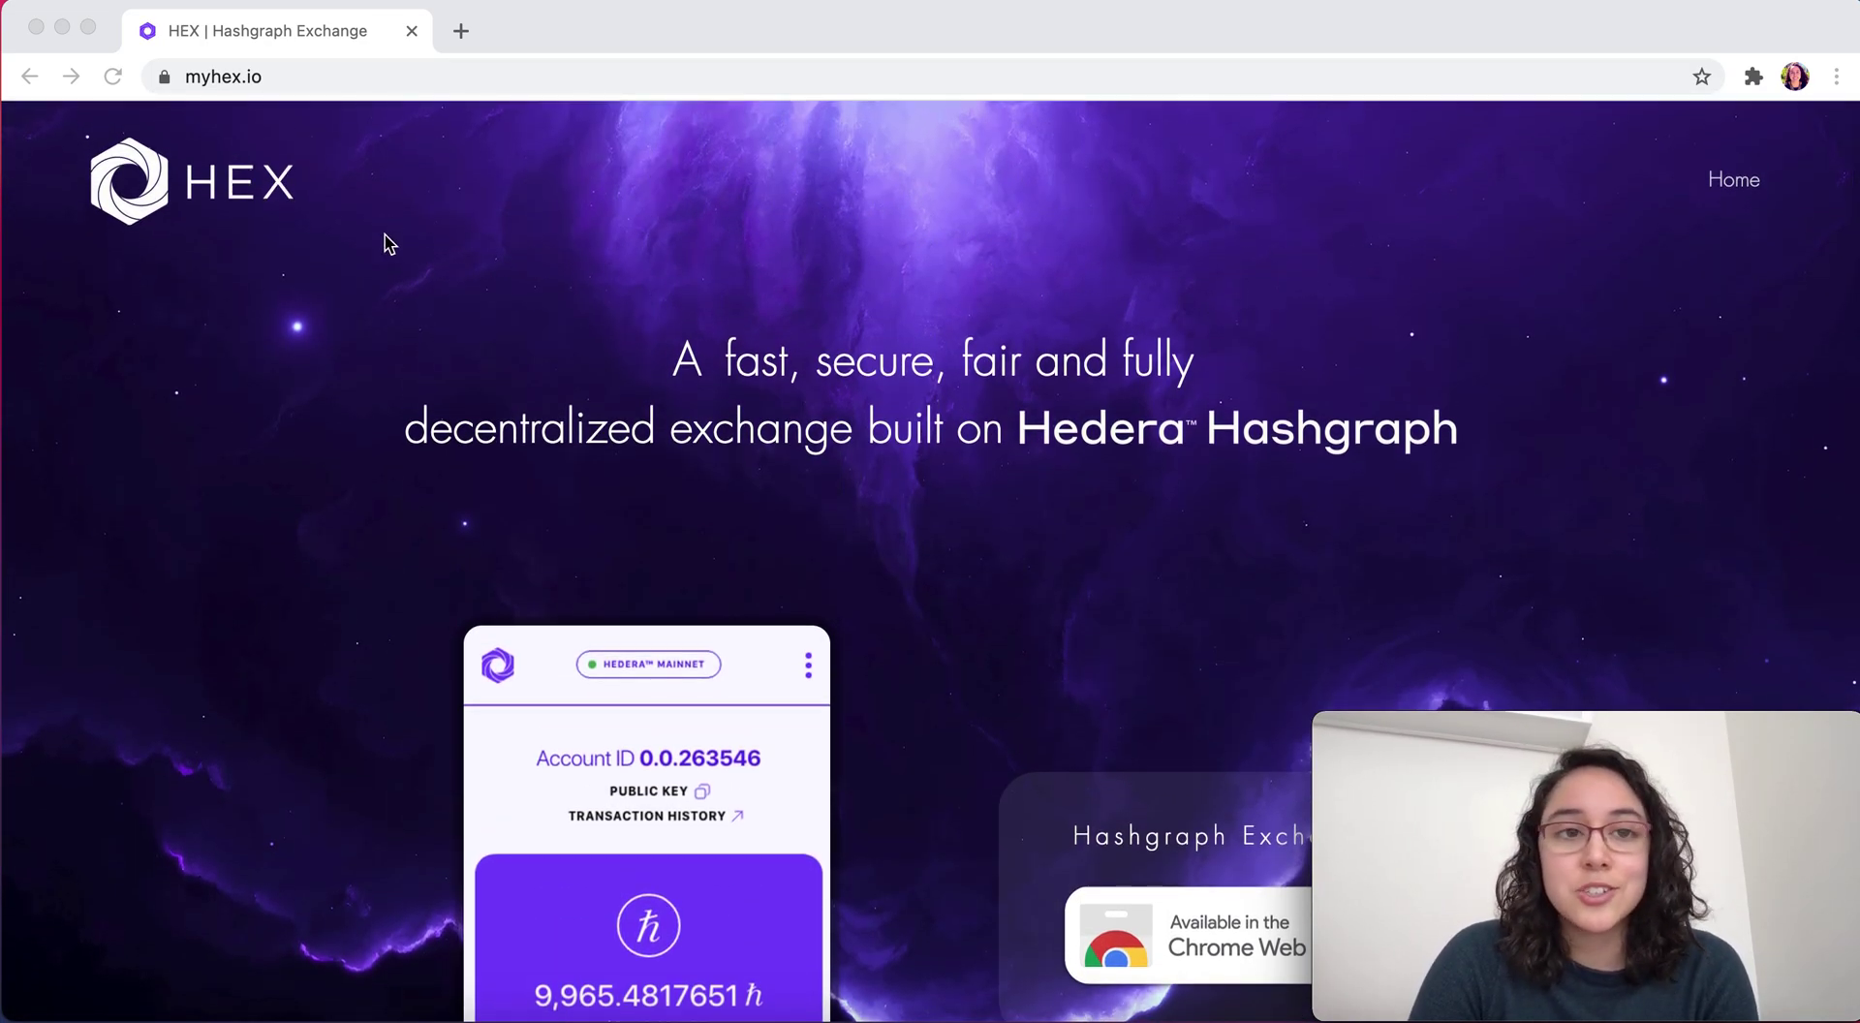
pyautogui.click(468, 33)
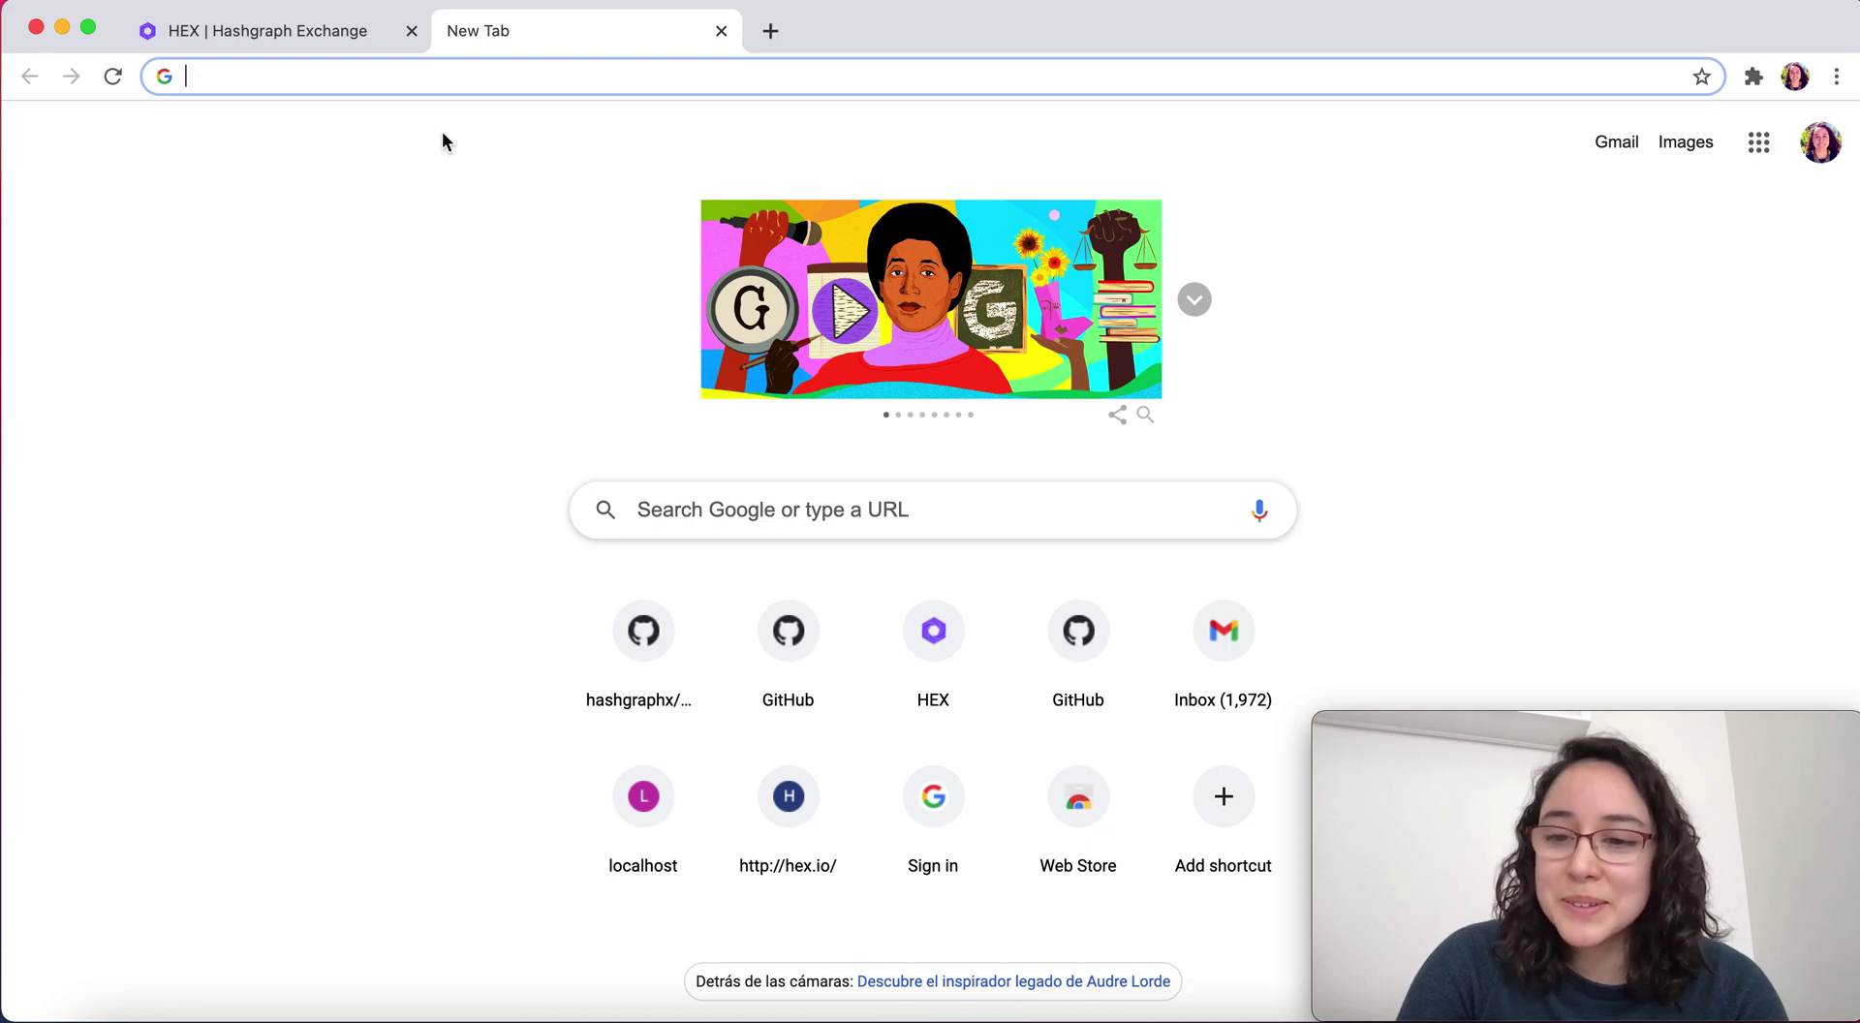
pyautogui.write('github.com/hashgraphx/Chrome')
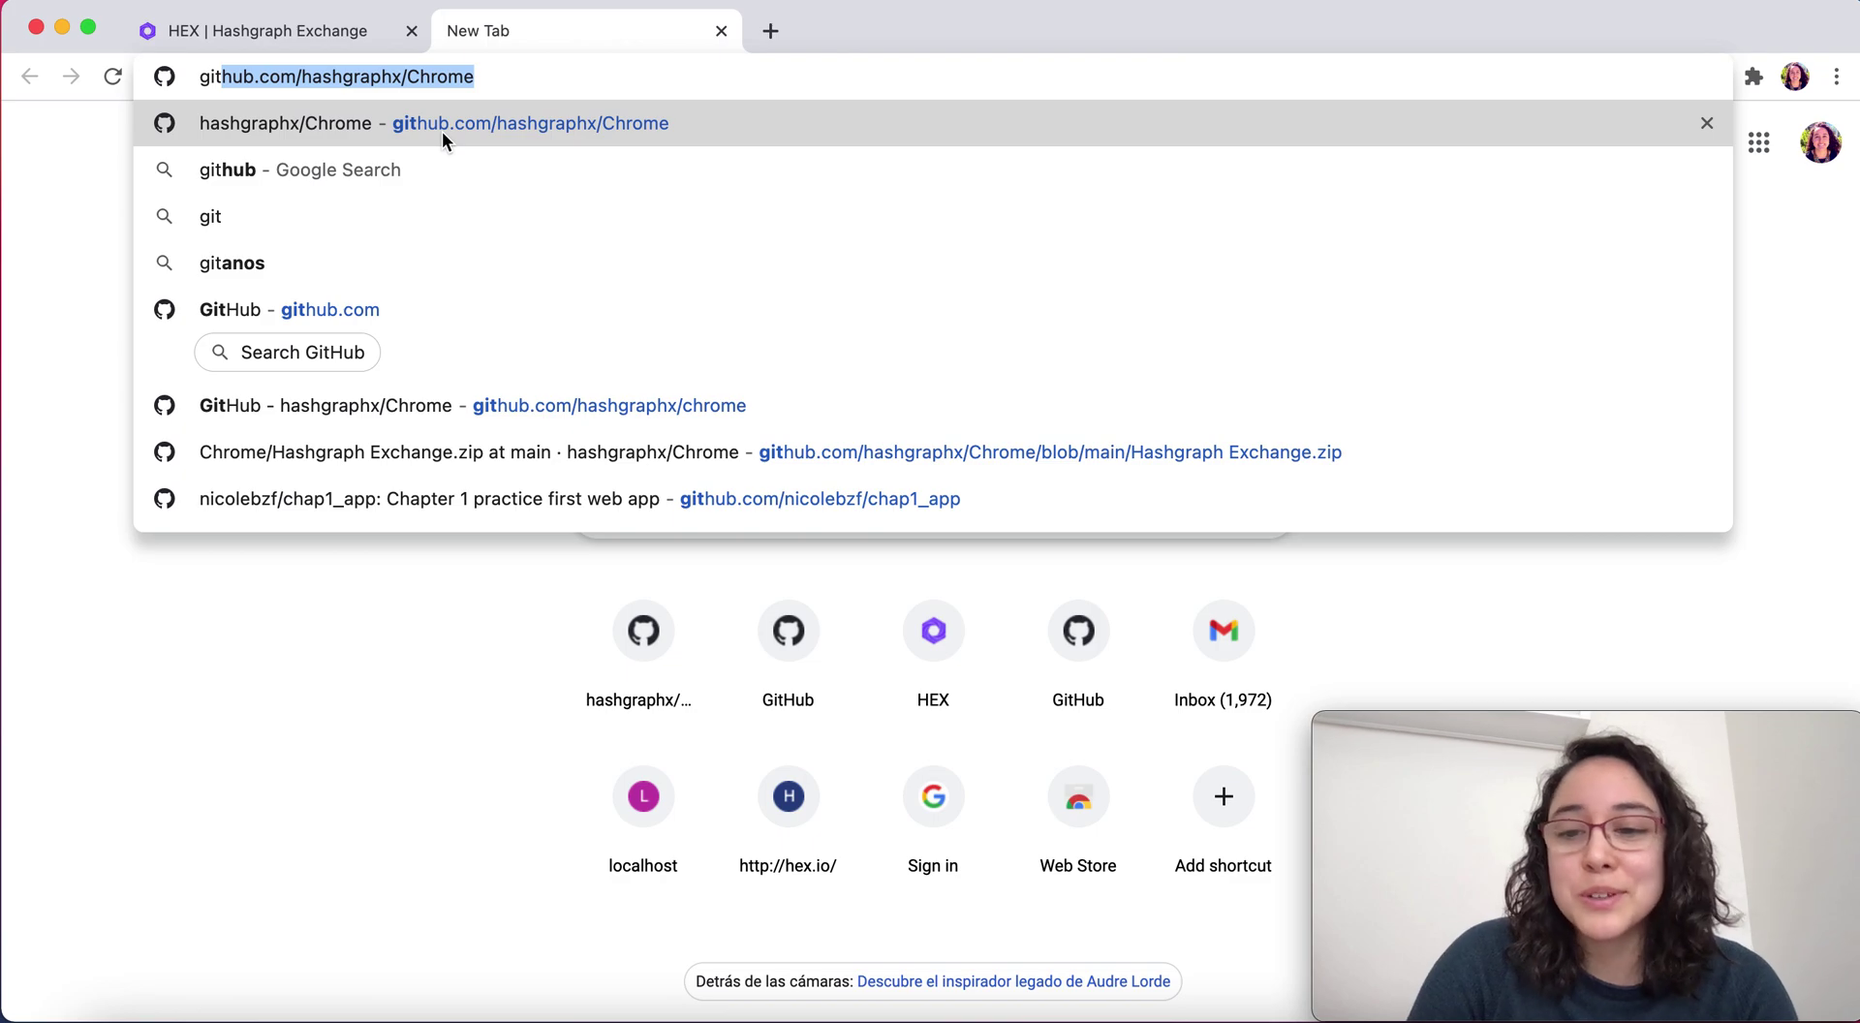
pyautogui.press('Right')
pyautogui.press('Return')
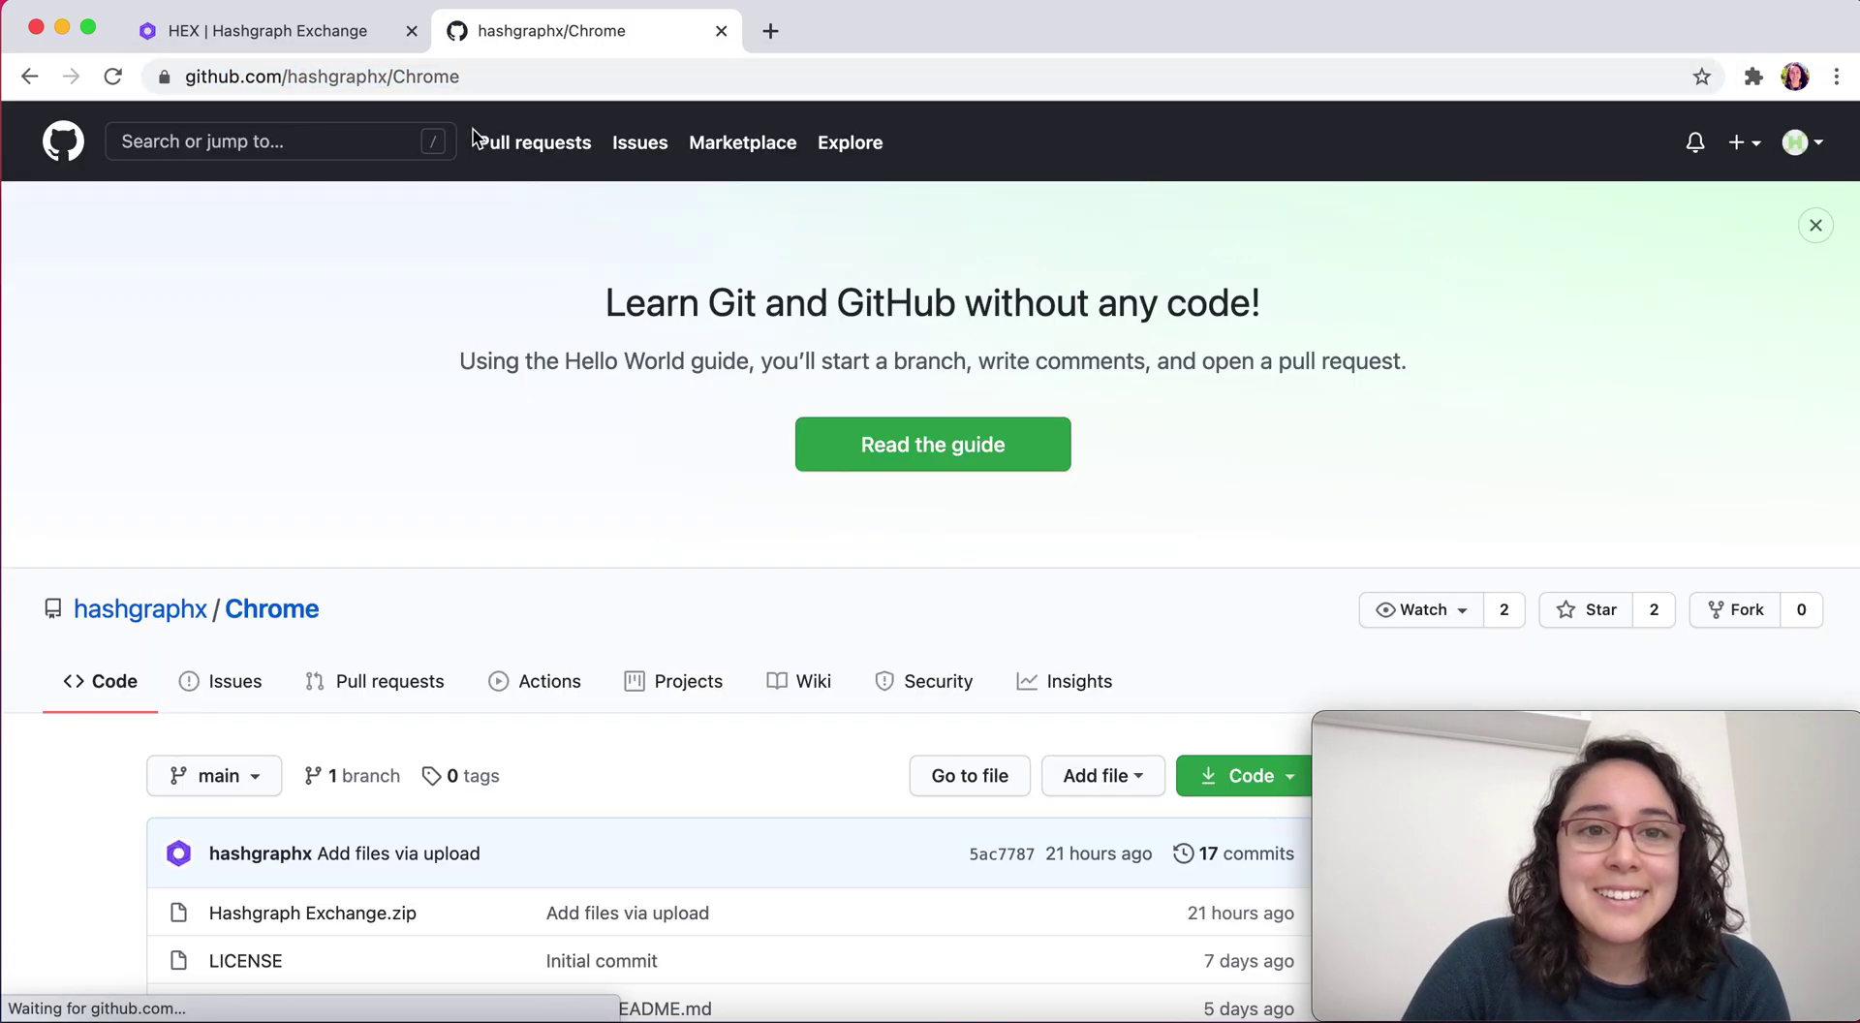
# Download Hashgraph Exchange.zip from the repository and open it from Chrome's download shelf
pyautogui.scroll(-5, 570, 438)
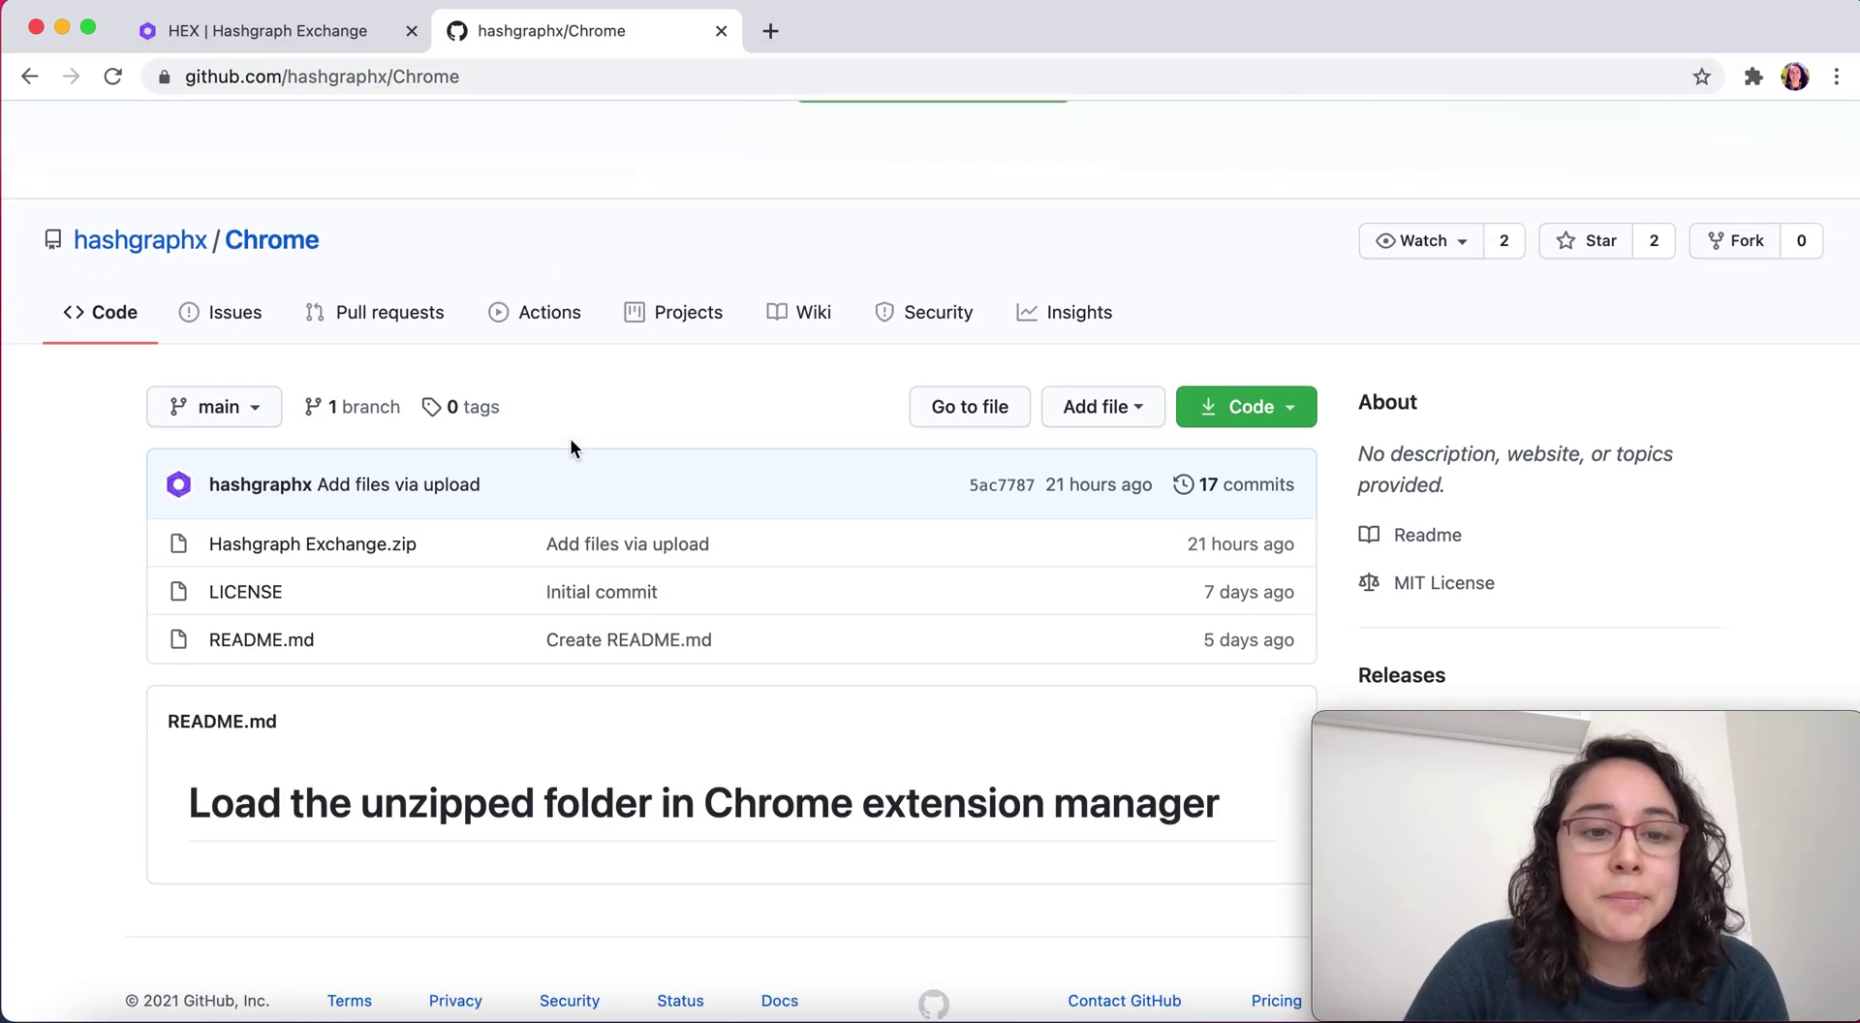
pyautogui.click(339, 546)
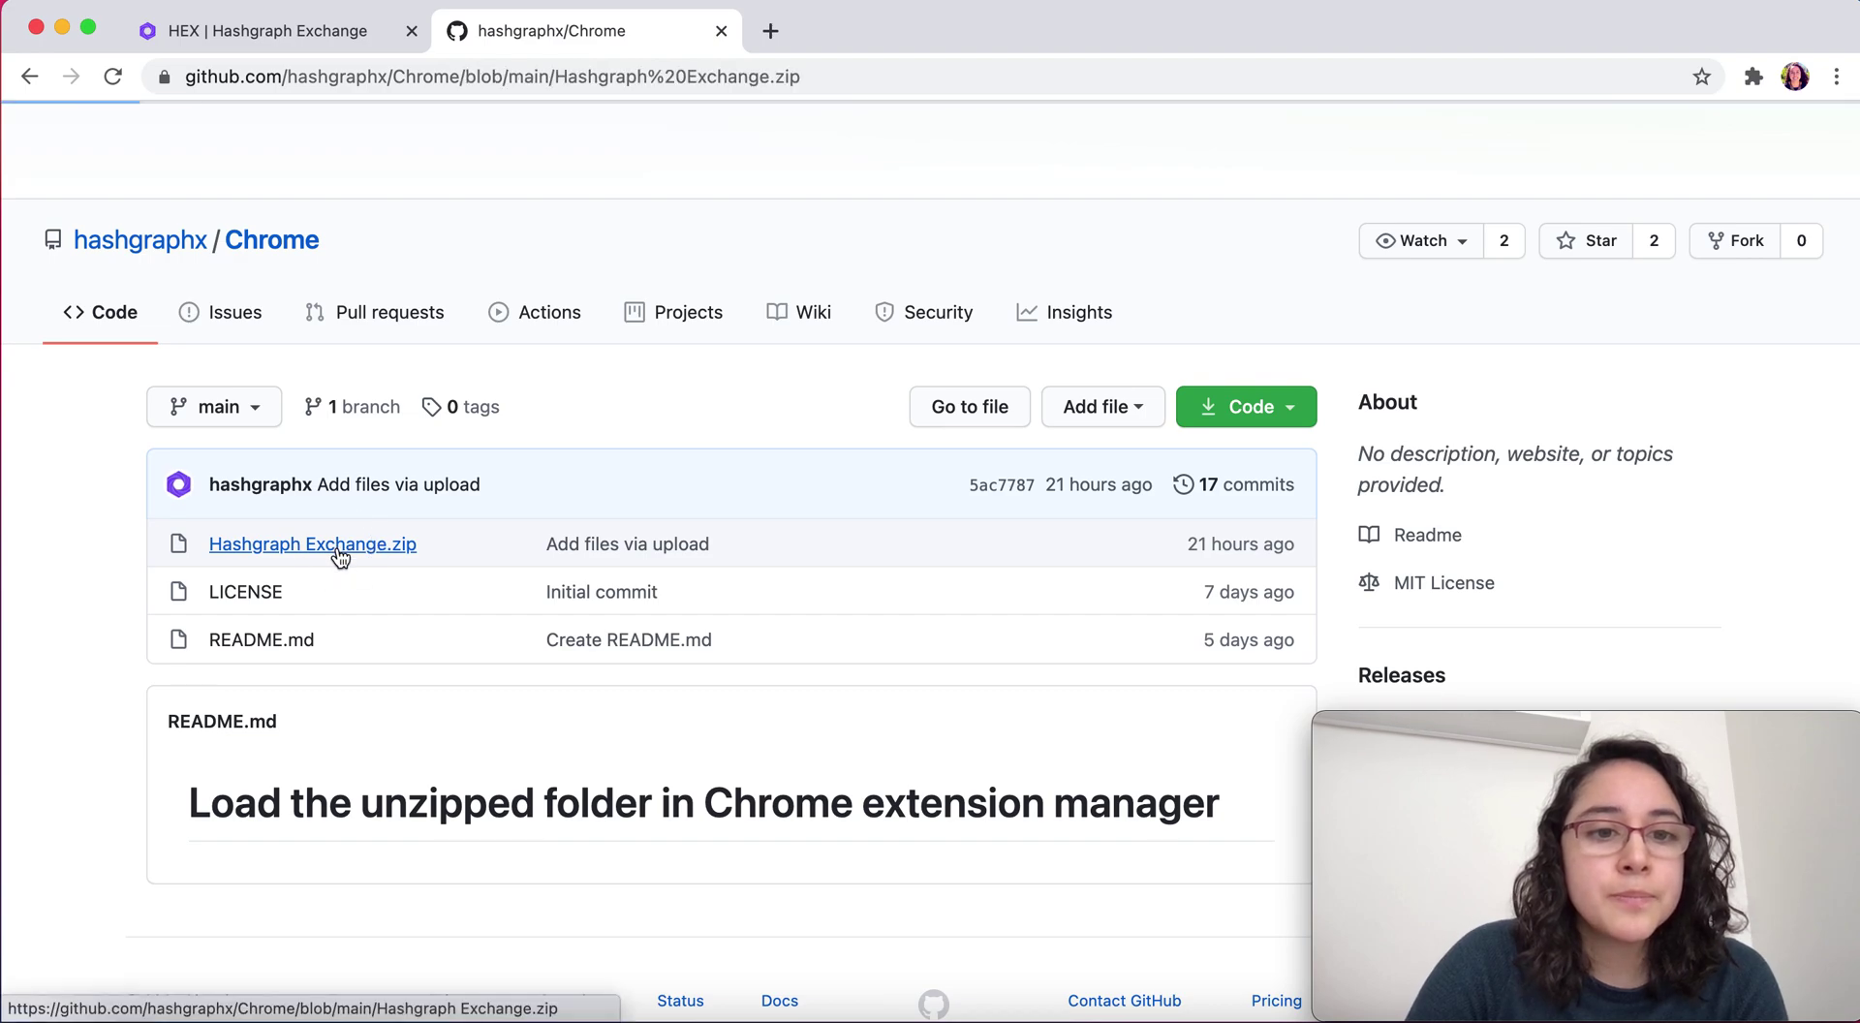
pyautogui.scroll(-3, 515, 552)
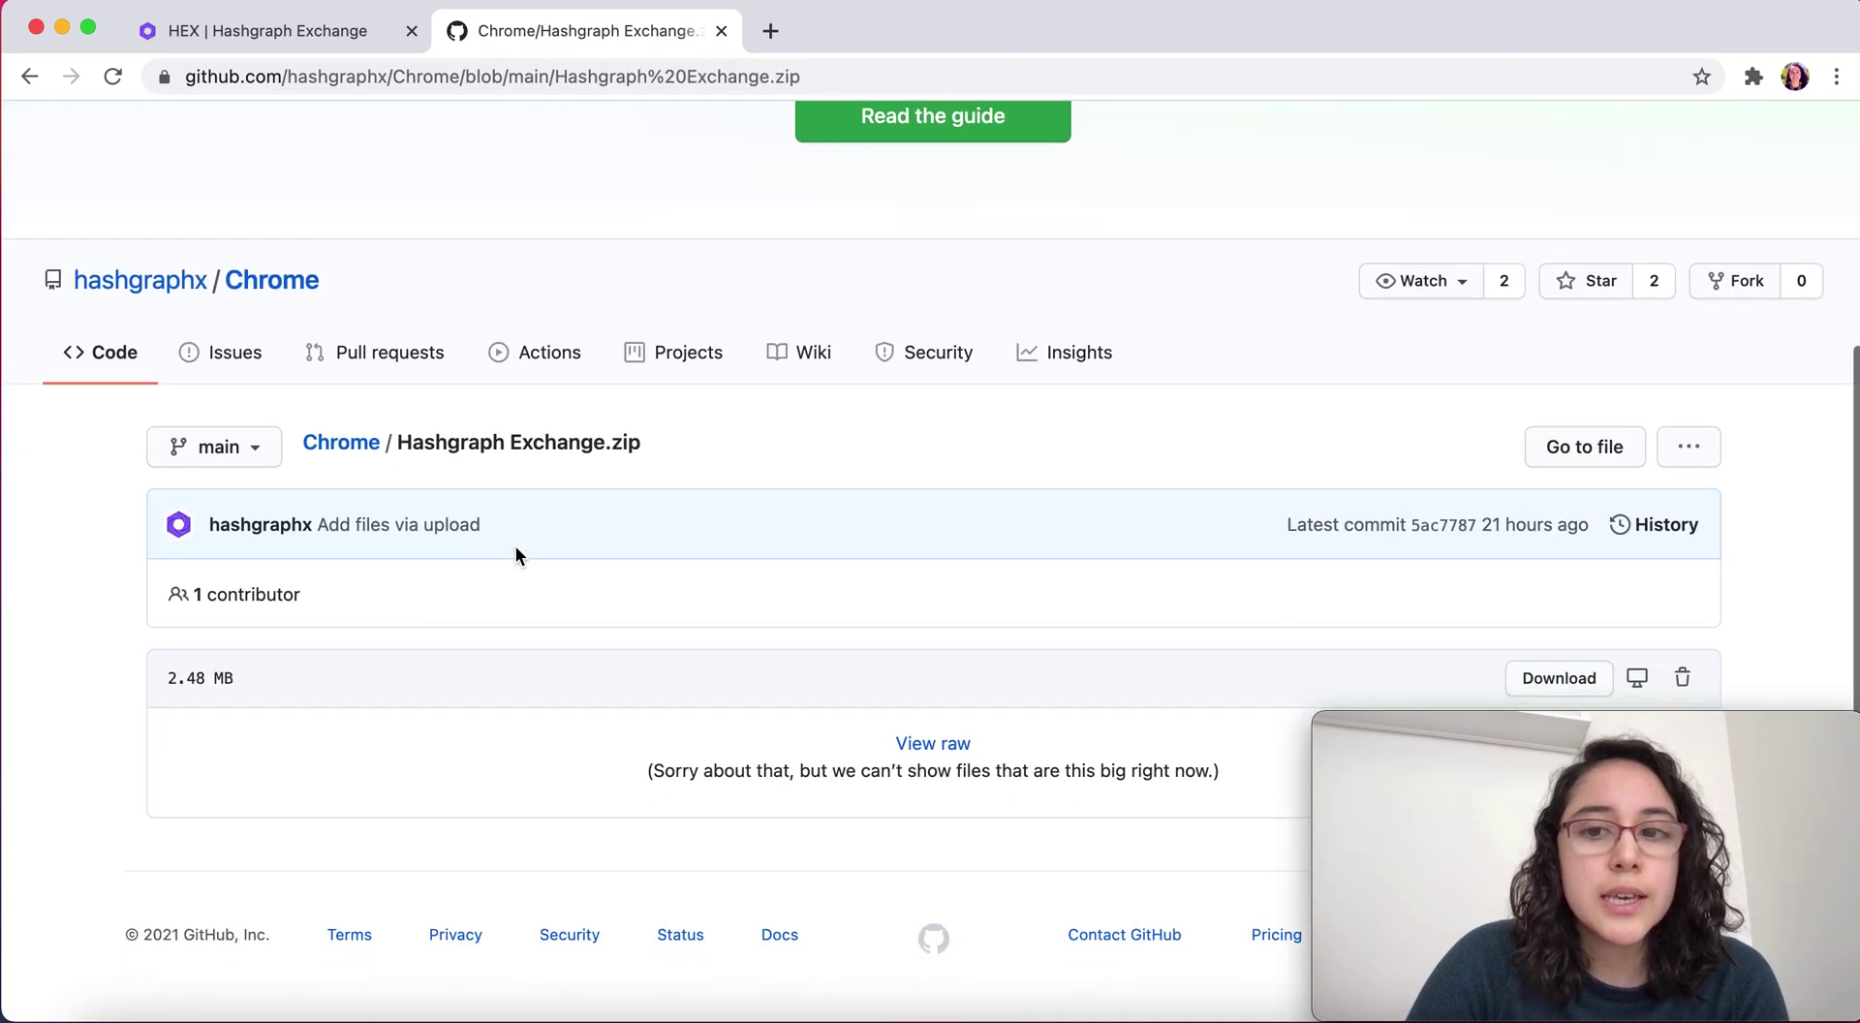
pyautogui.click(1558, 681)
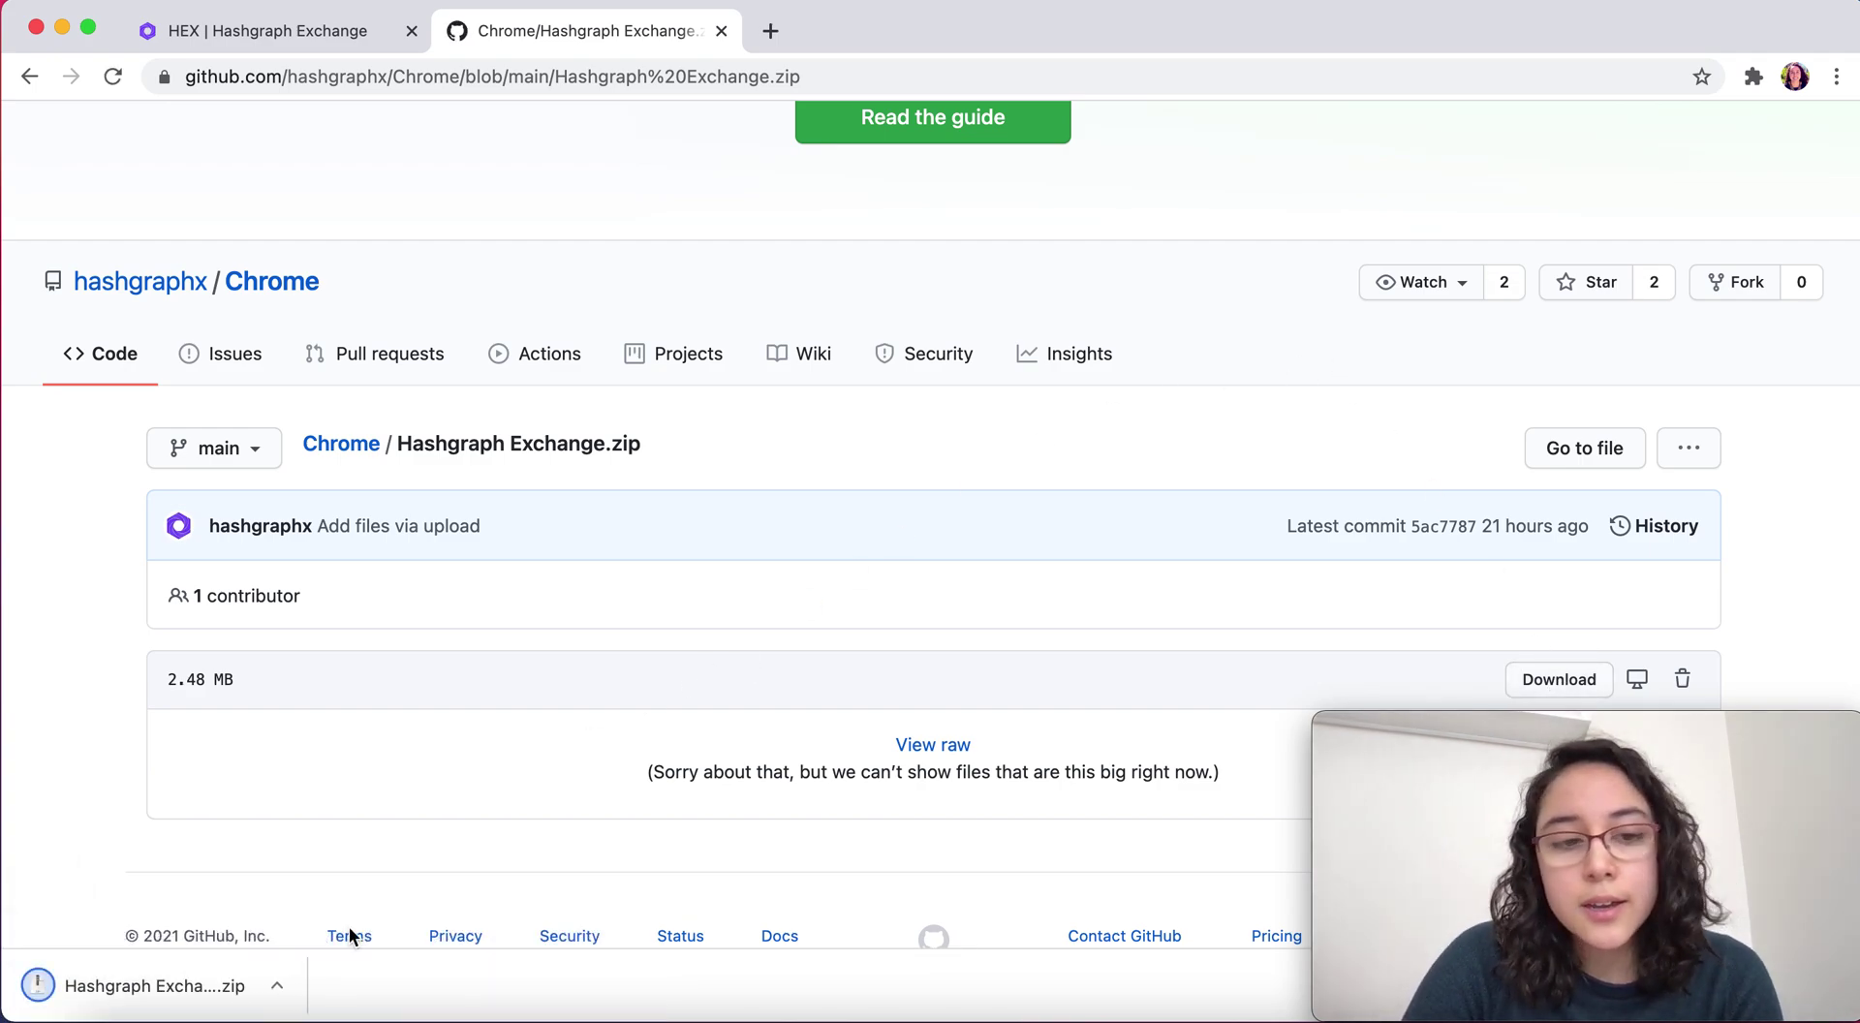
pyautogui.click(176, 987)
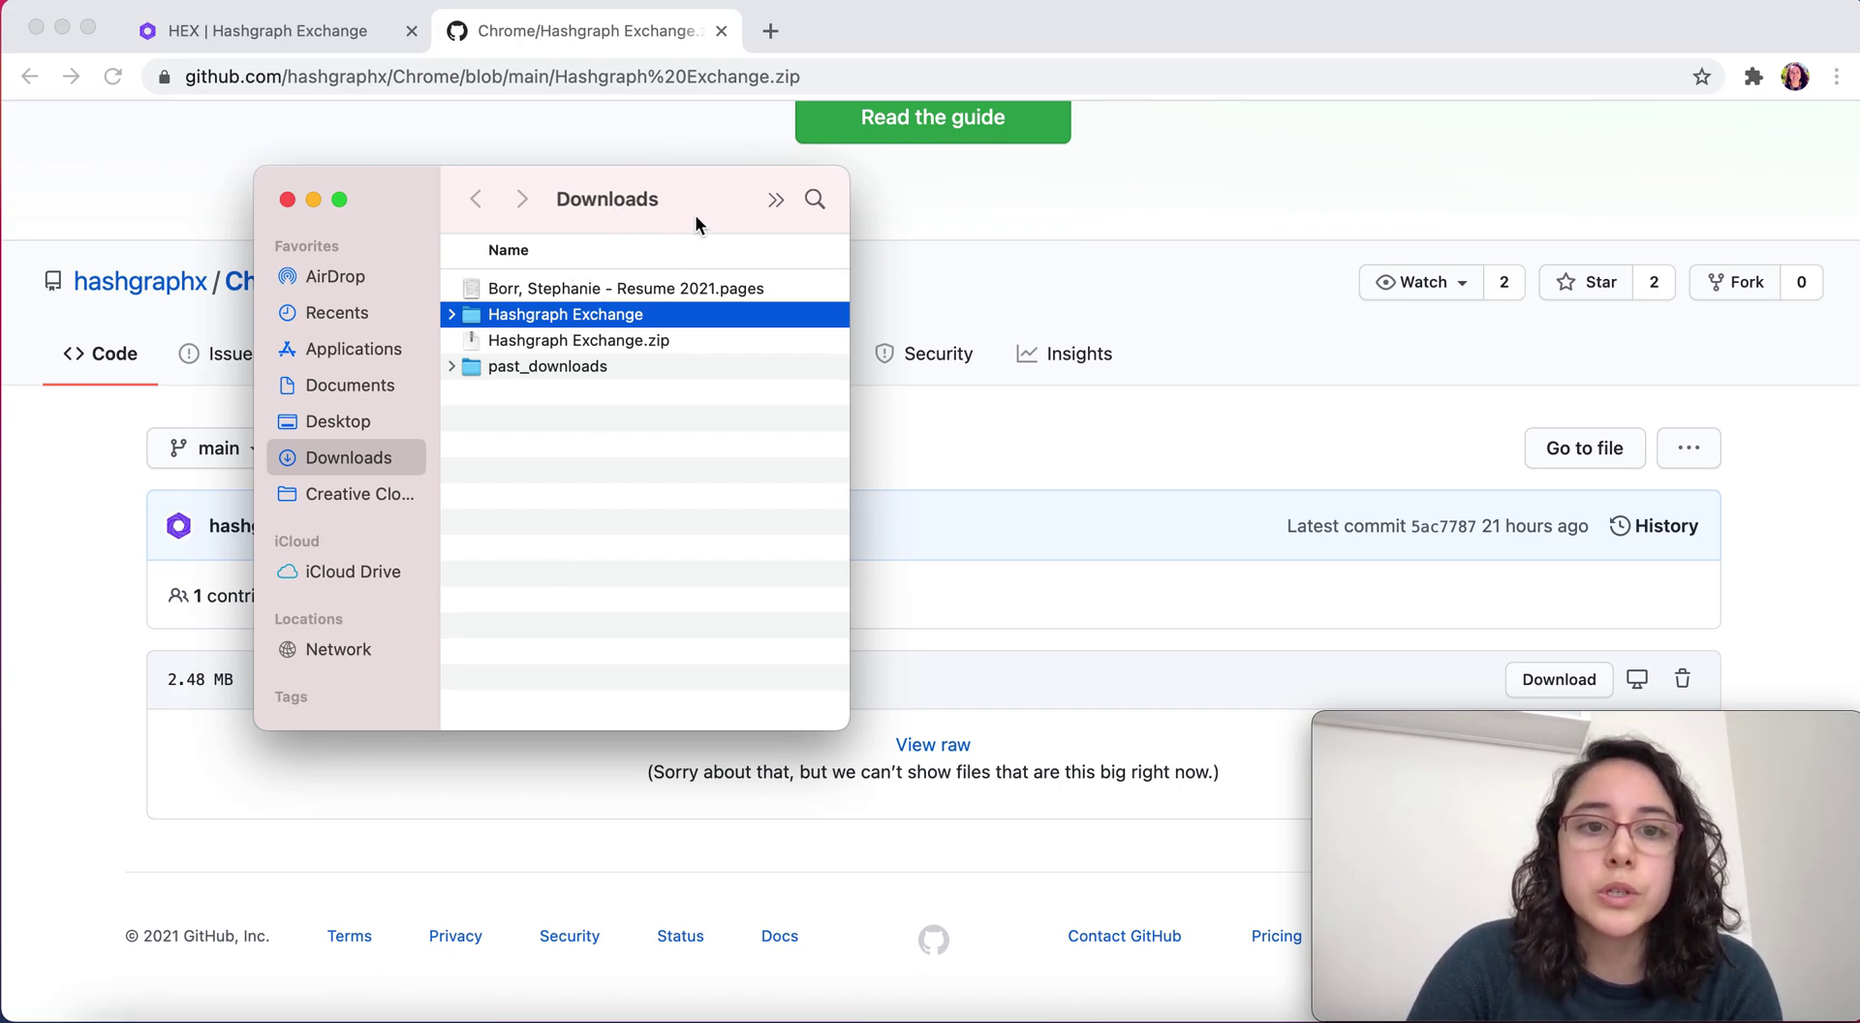
# Close the Finder Downloads window holding the unzipped Hashgraph Exchange folder
pyautogui.click(288, 200)
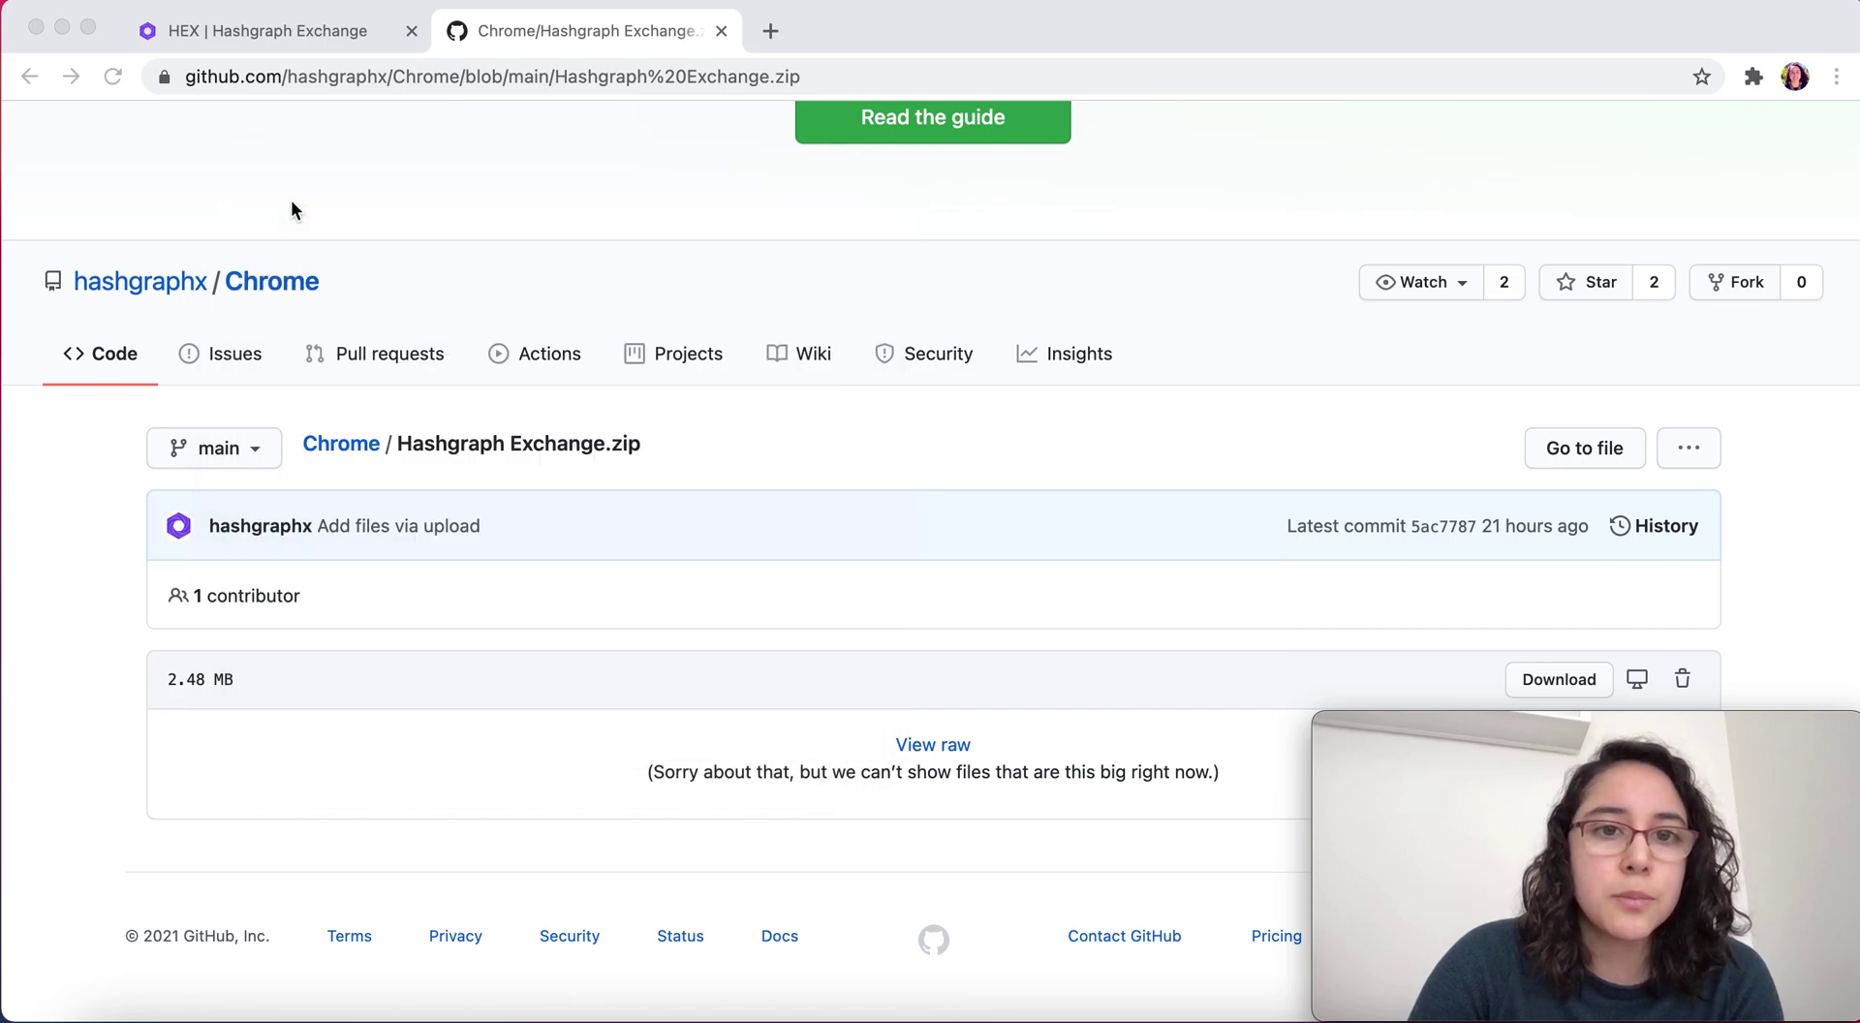
pyautogui.click(1754, 77)
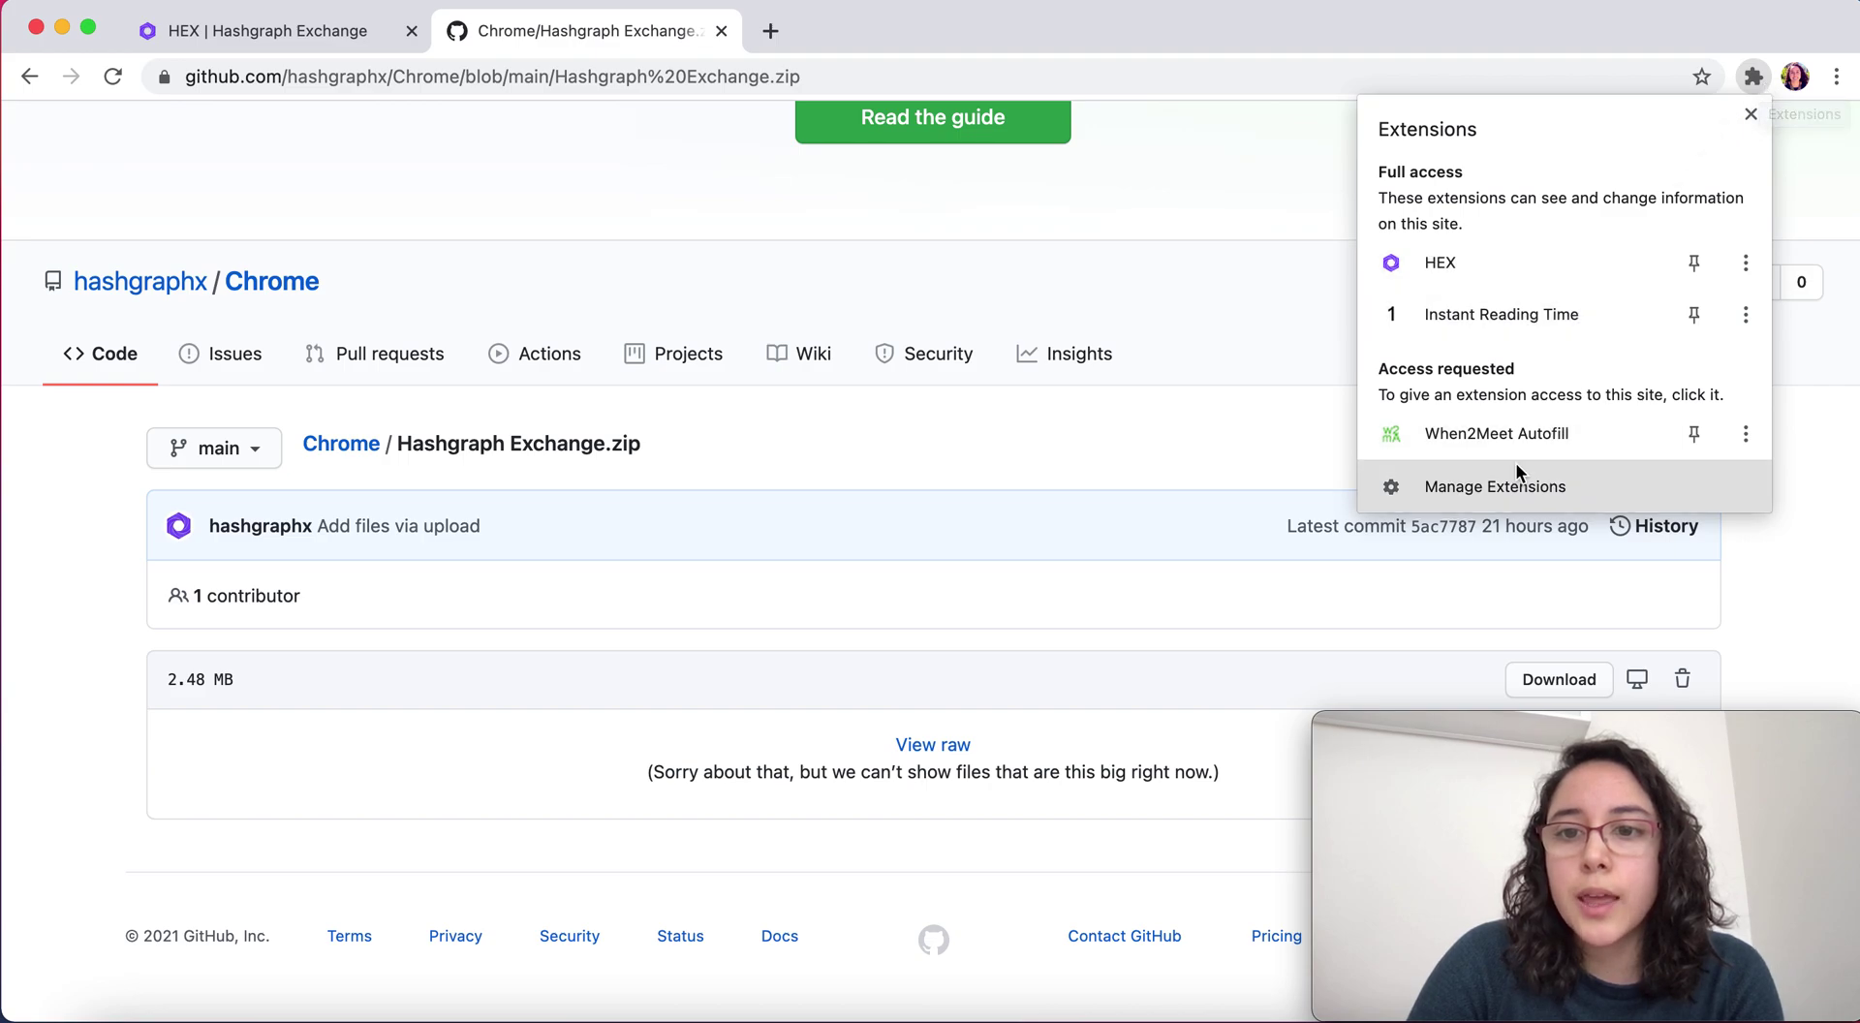
# Open Manage Extensions and confirm HEX 0.0.7 is listed and enabled
pyautogui.click(1433, 494)
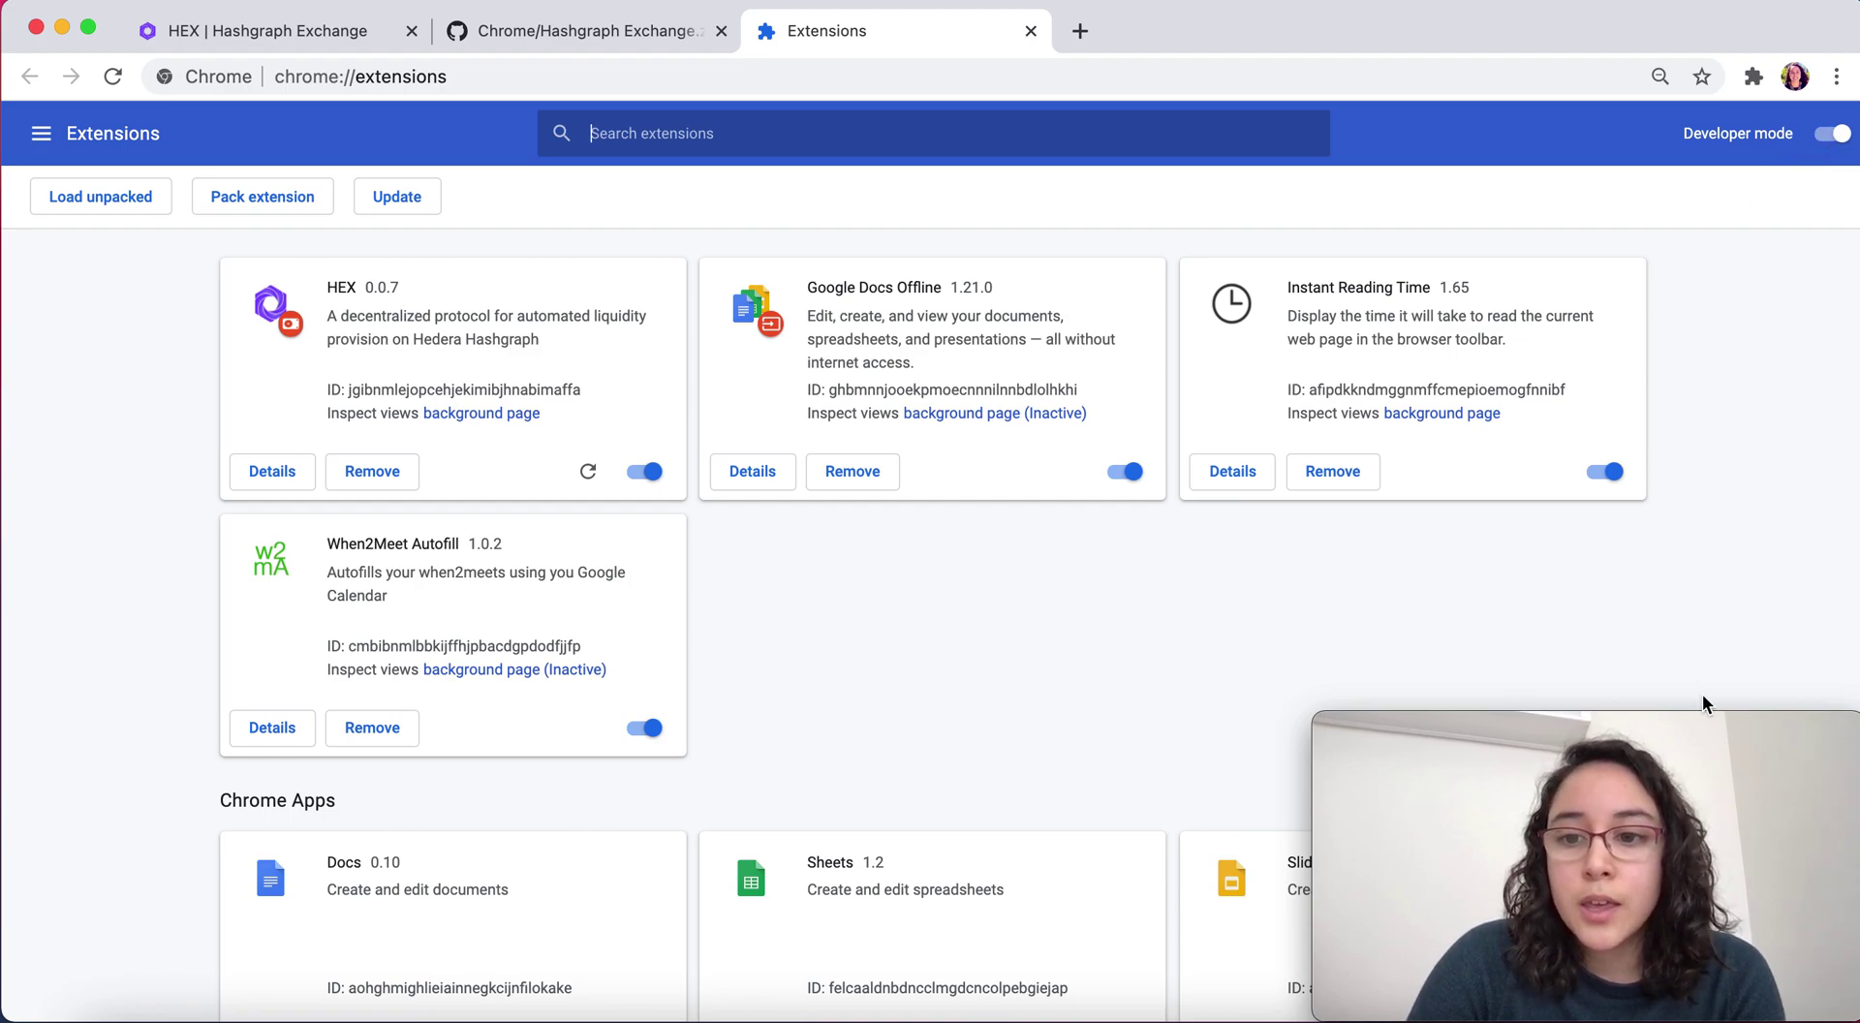
pyautogui.moveTo(1763, 722)
pyautogui.moveTo(1761, 734); pyautogui.dragTo(456, 714)
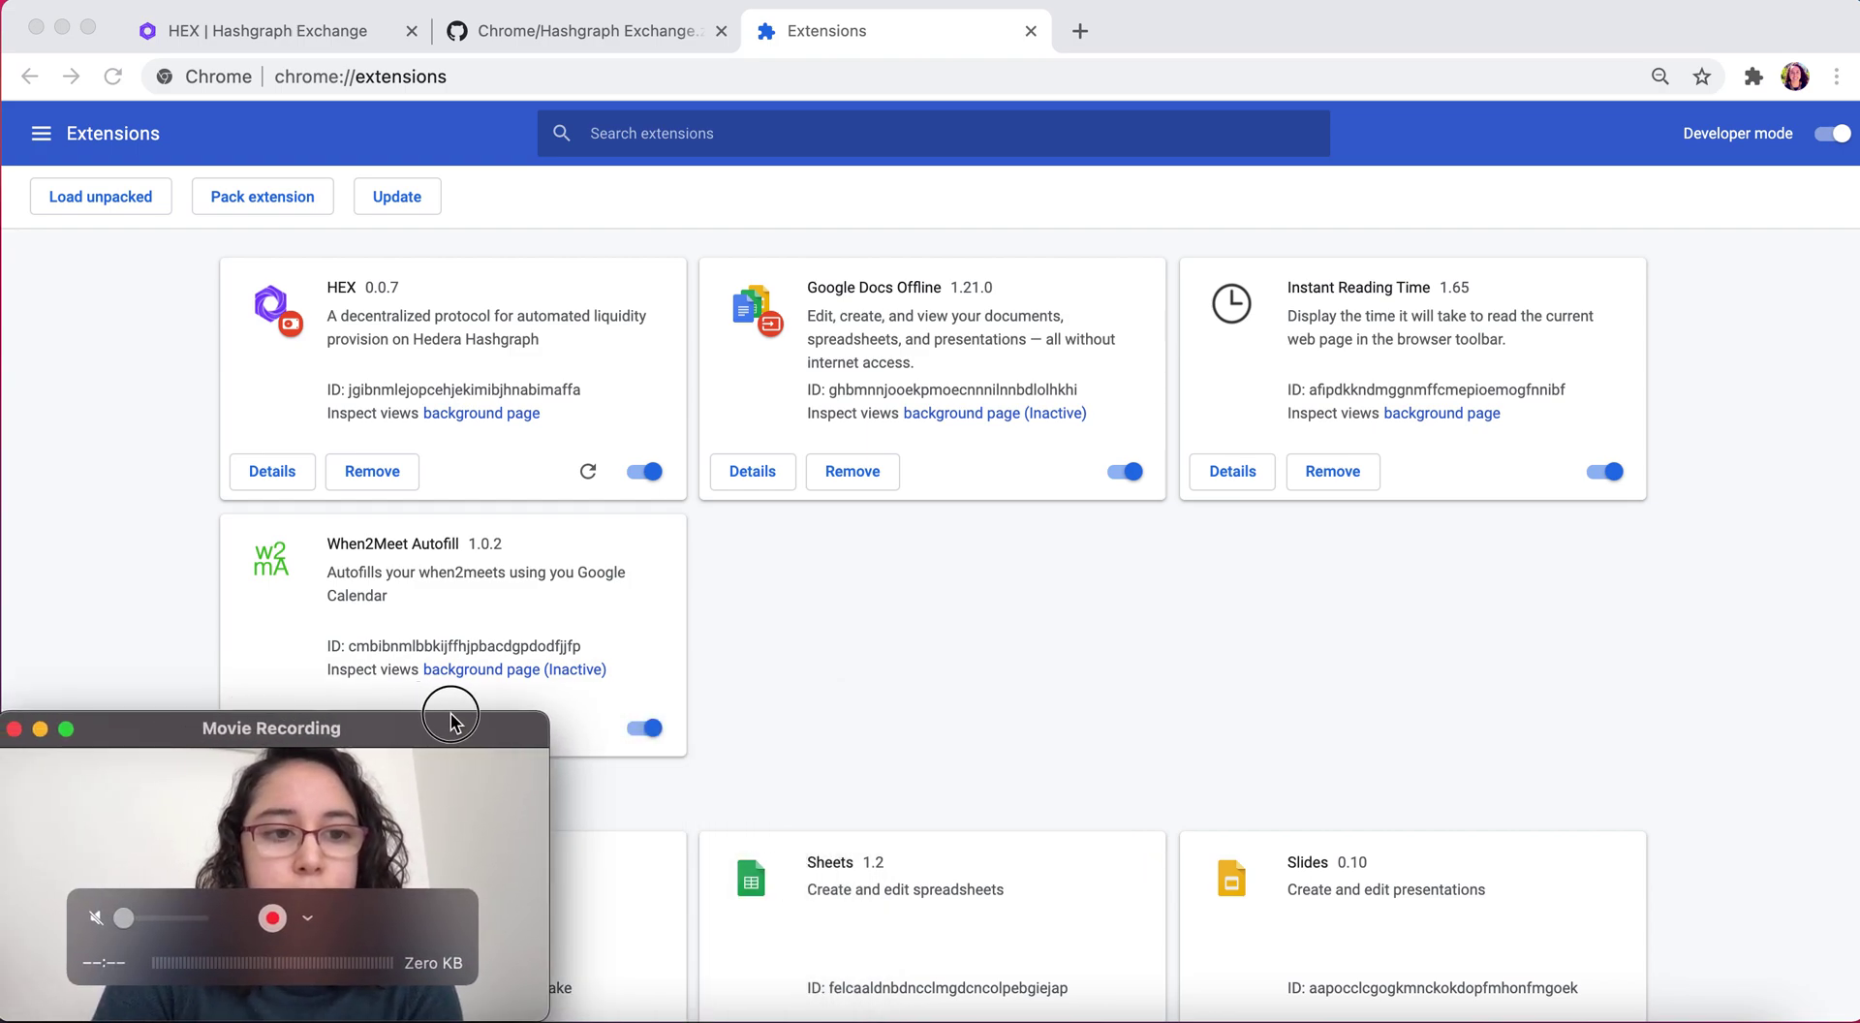
# Open the HEX popup from the Extensions menu and reach the private-key Import Wallet form
pyautogui.click(1752, 77)
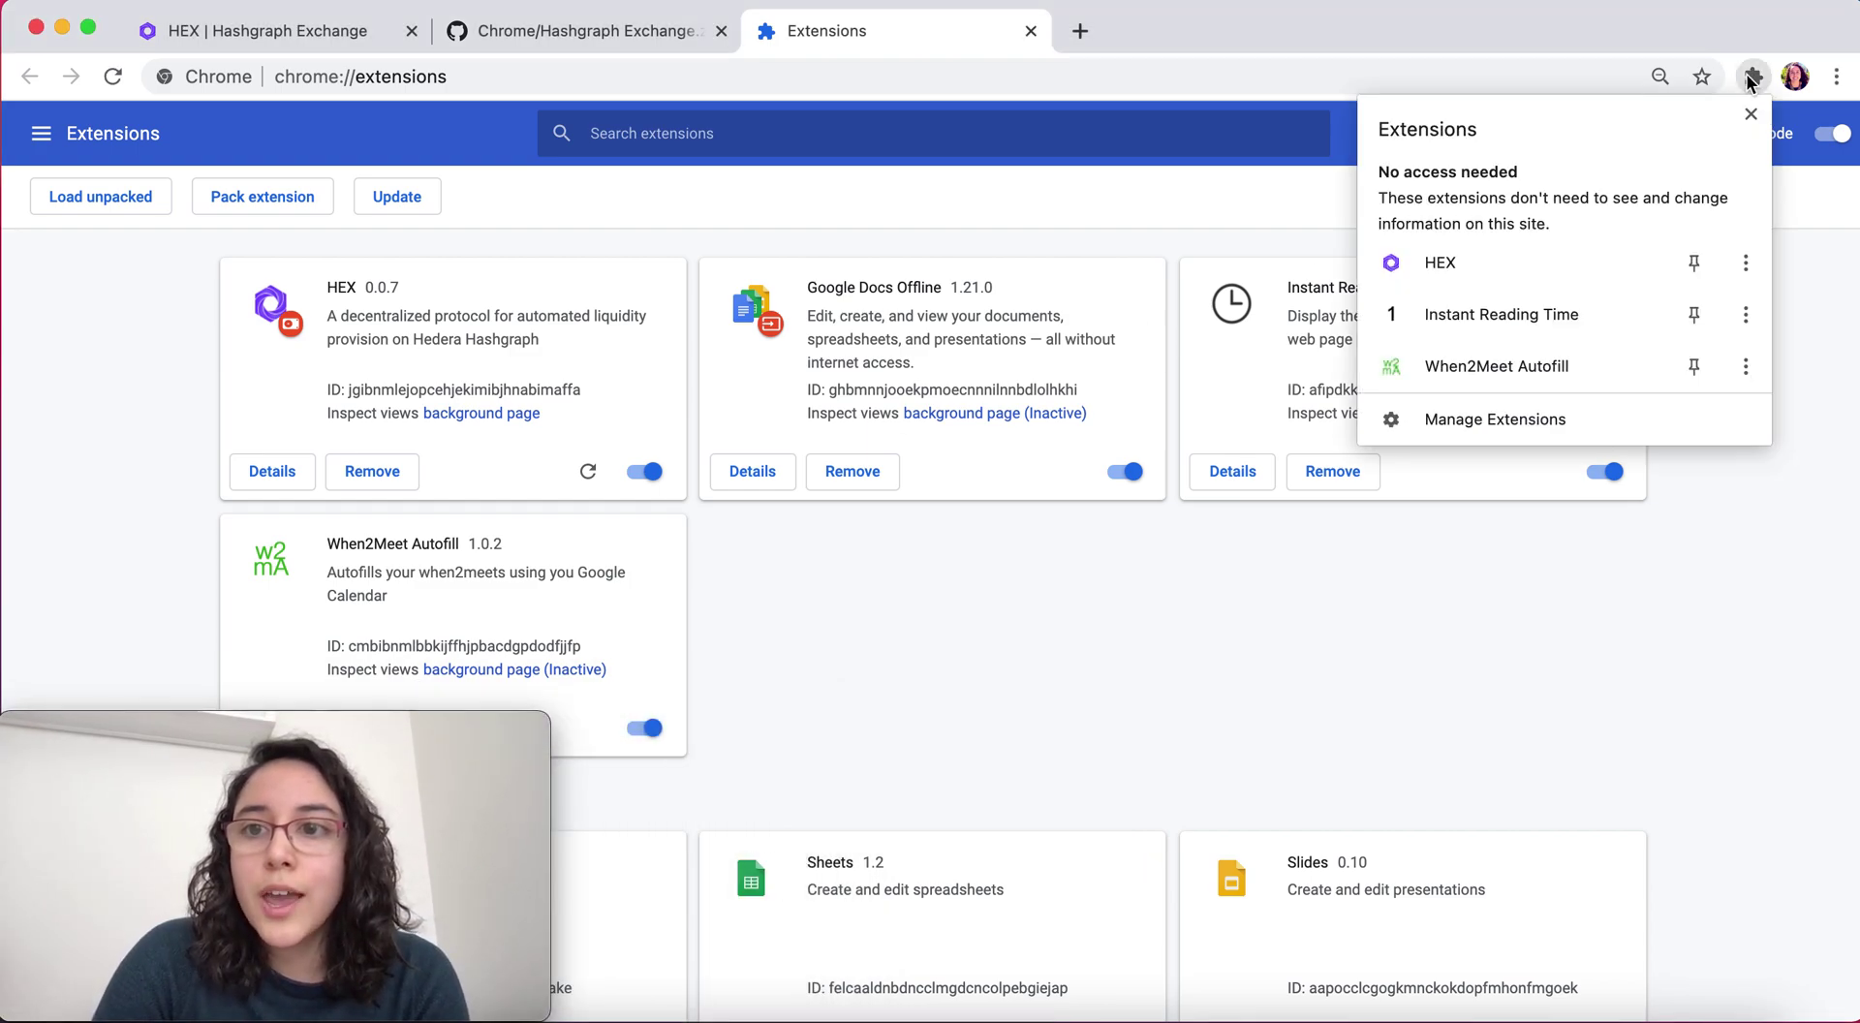
pyautogui.click(1521, 264)
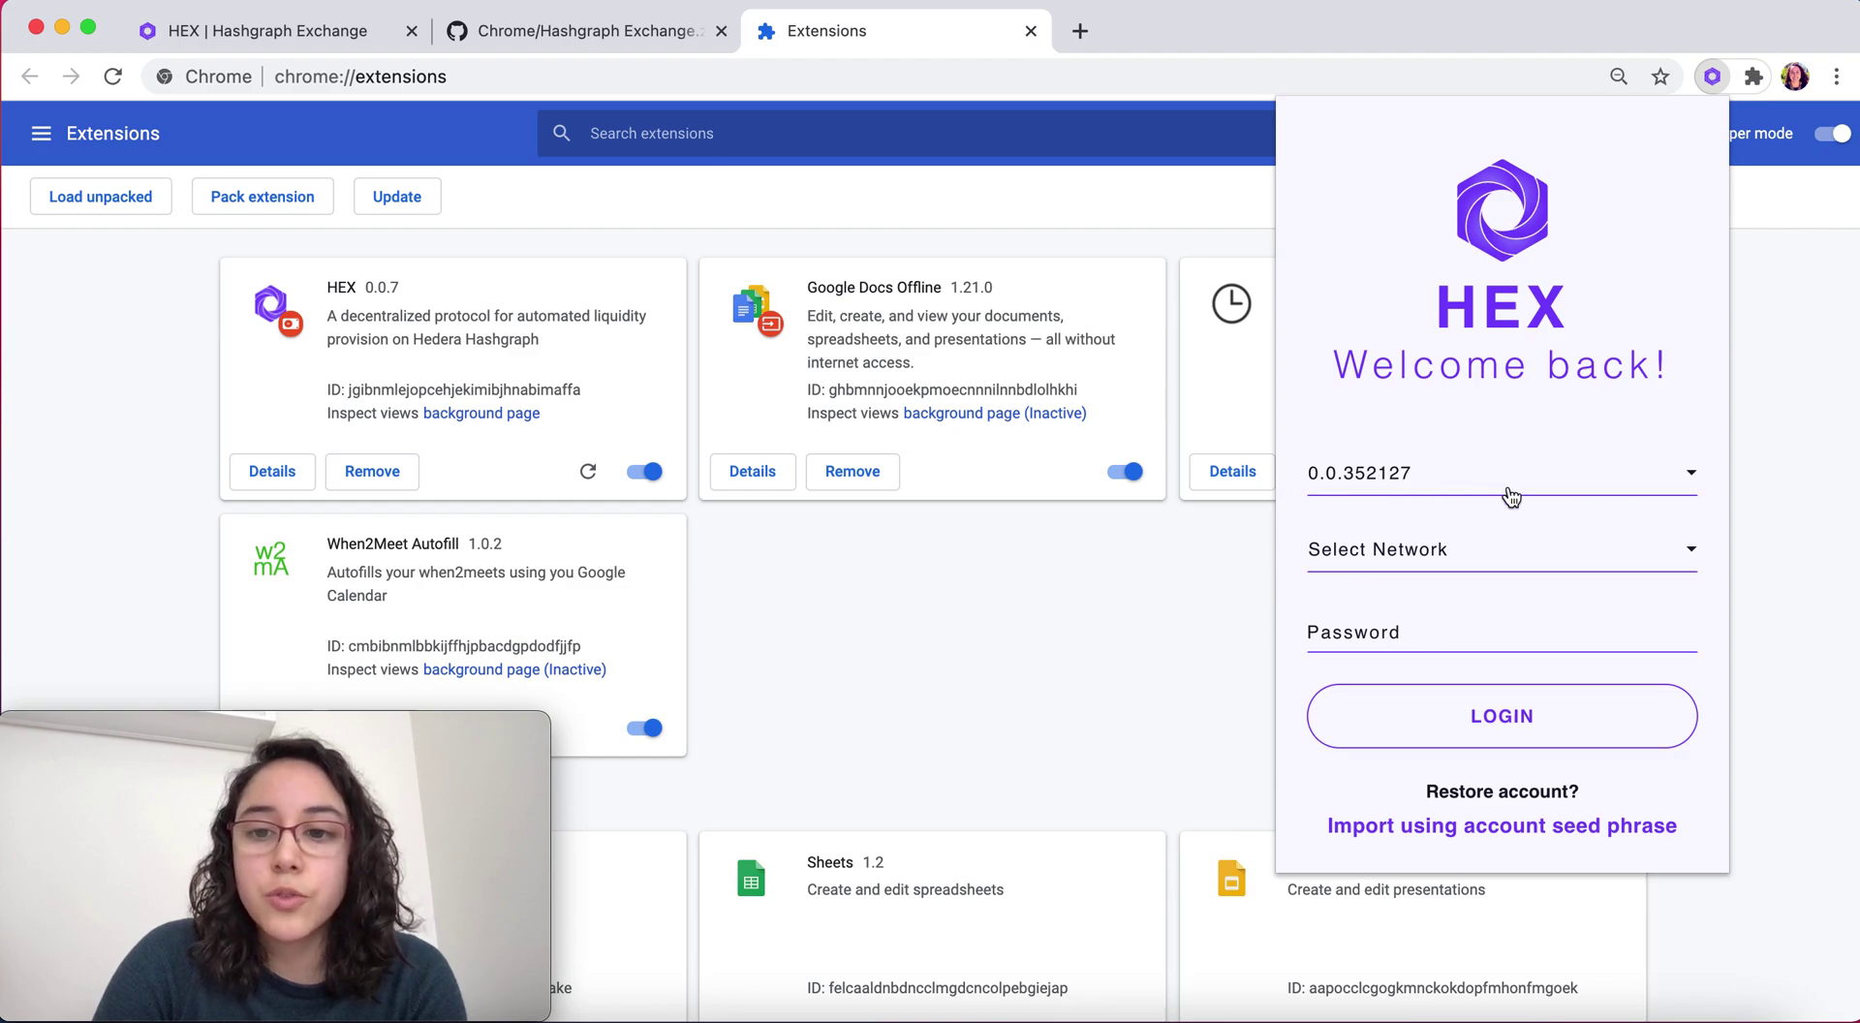
pyautogui.click(1611, 828)
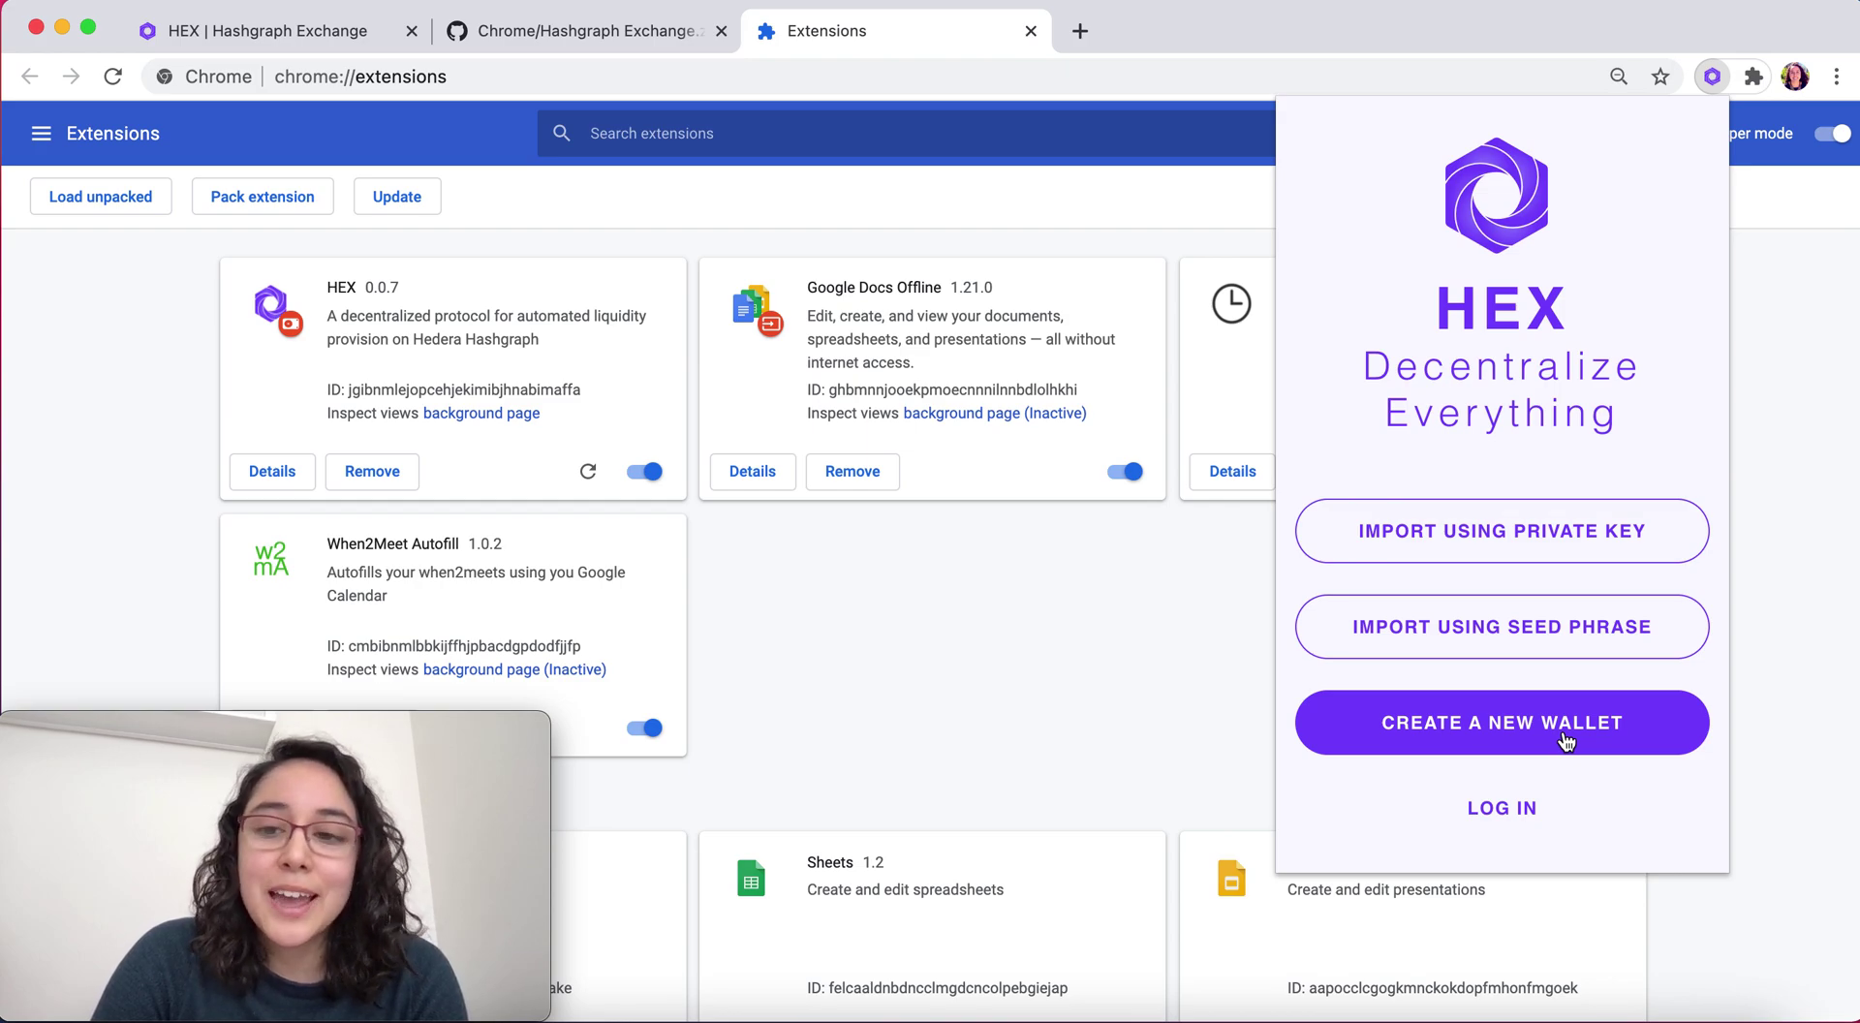
pyautogui.click(1589, 531)
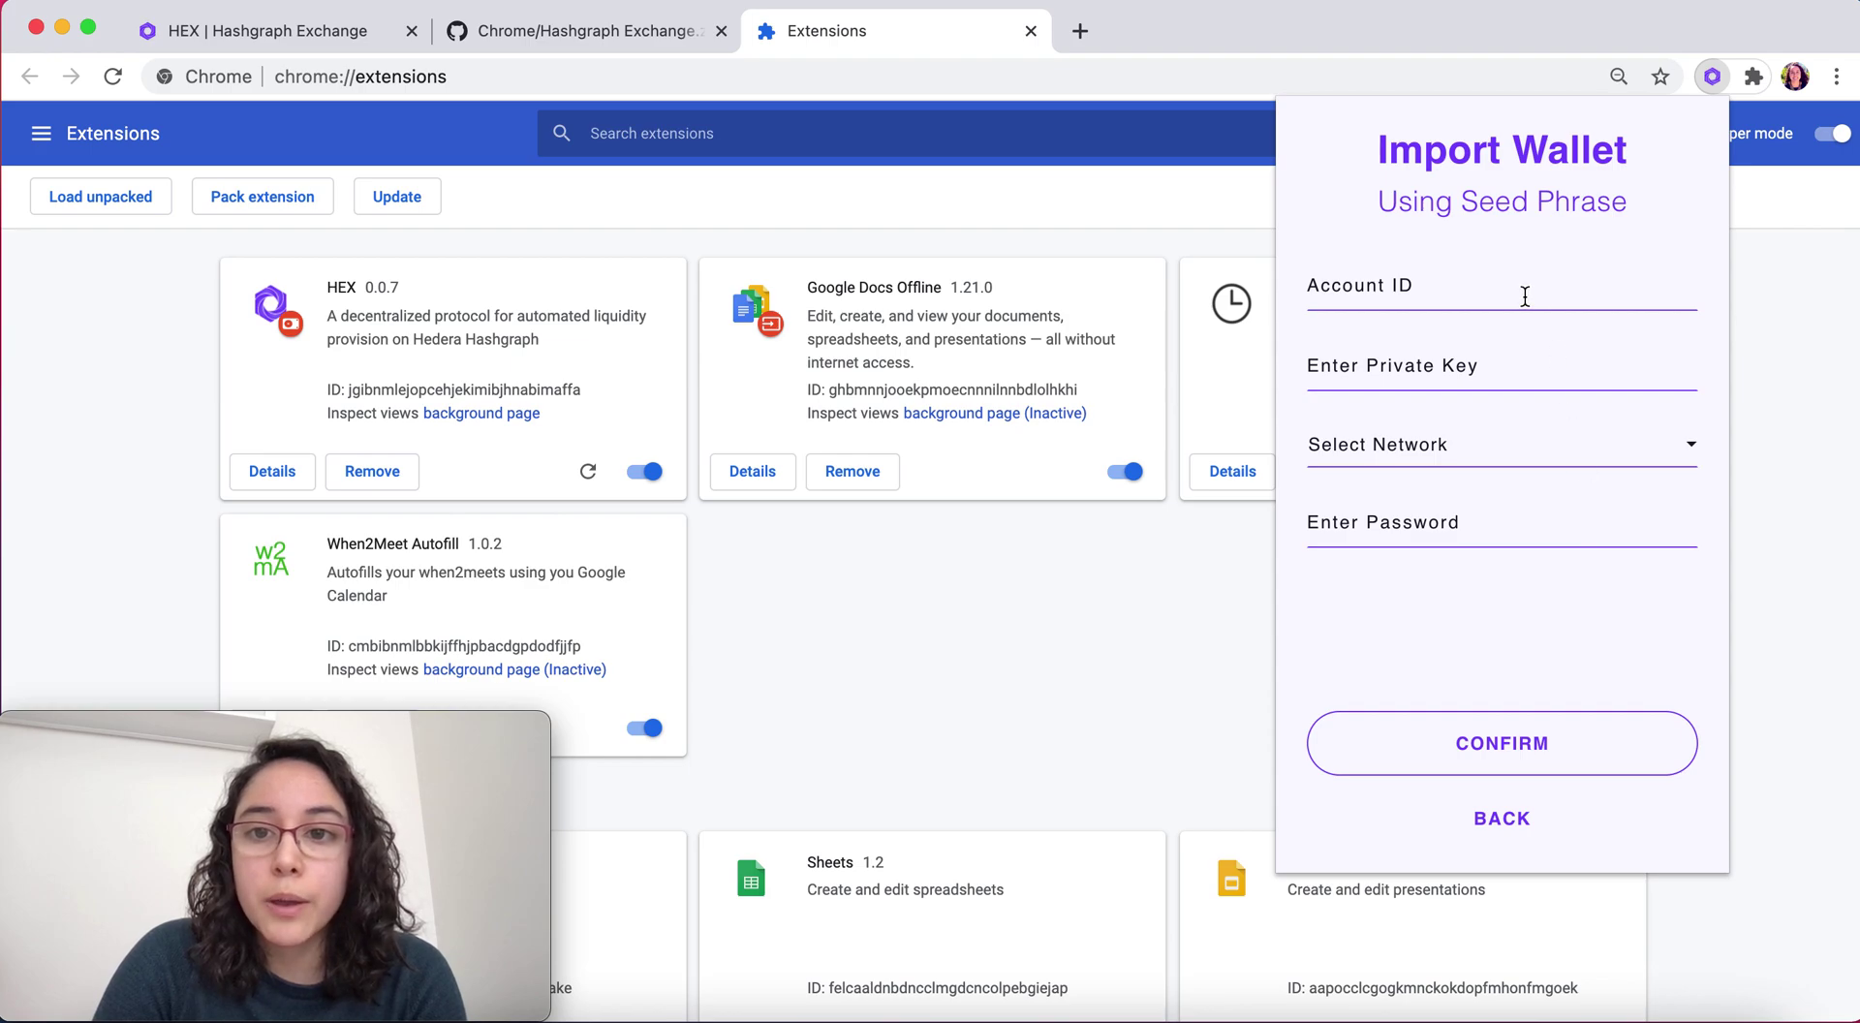
# Copy the first test account's ID from the notes into the Account ID field
pyautogui.click(1448, 1018)
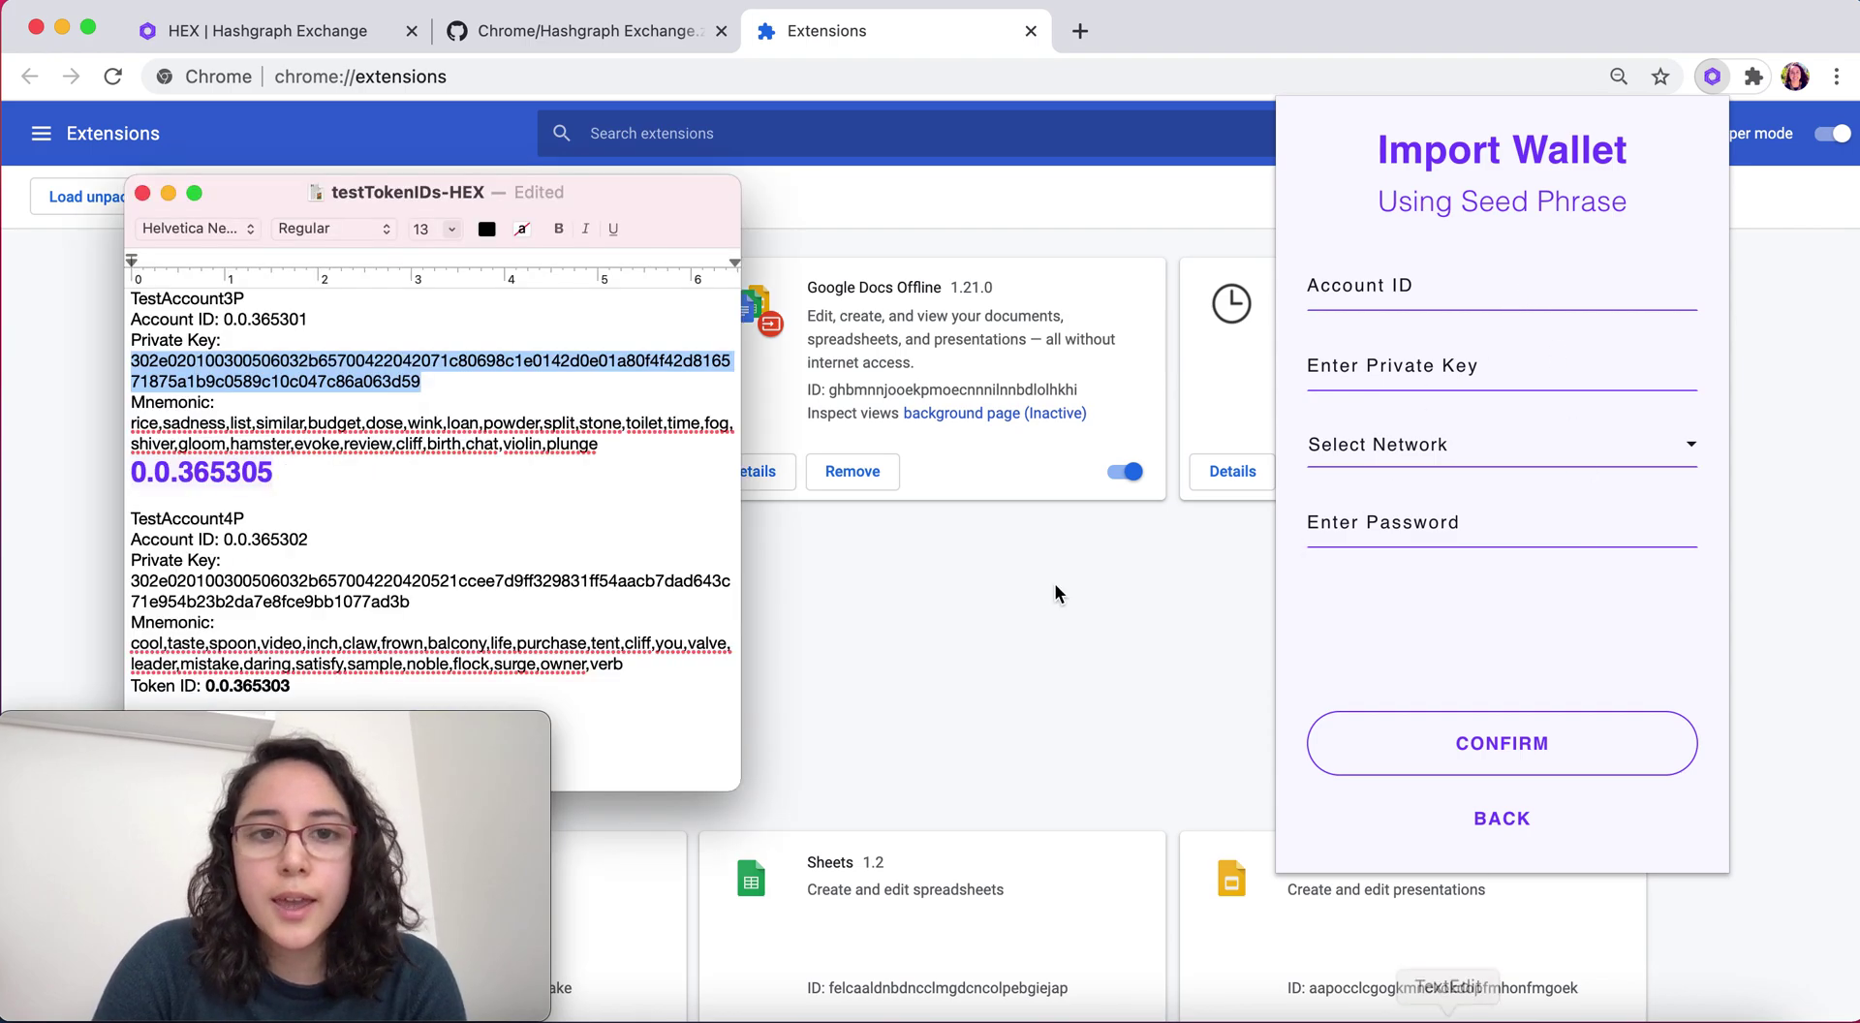
pyautogui.moveTo(320, 318); pyautogui.dragTo(227, 319)
pyautogui.press('super+c')
pyautogui.click(1369, 284)
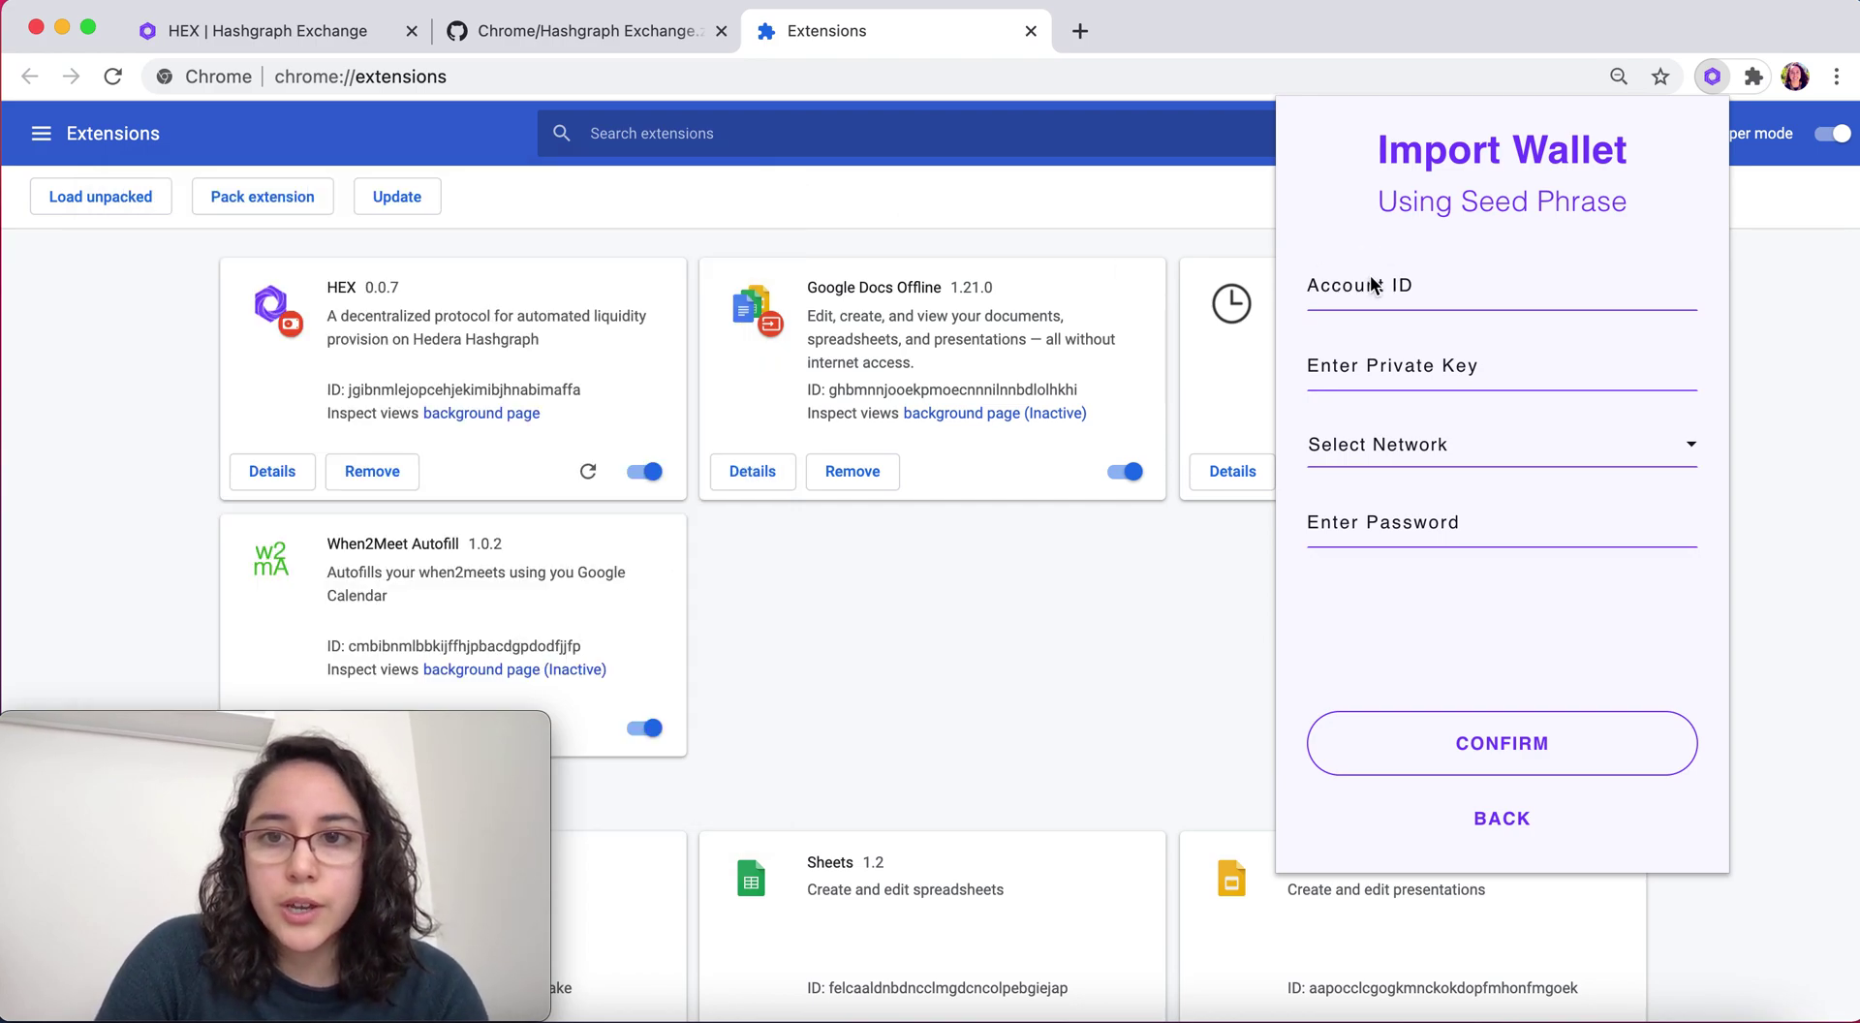
pyautogui.click(1369, 284)
pyautogui.press('super+v')
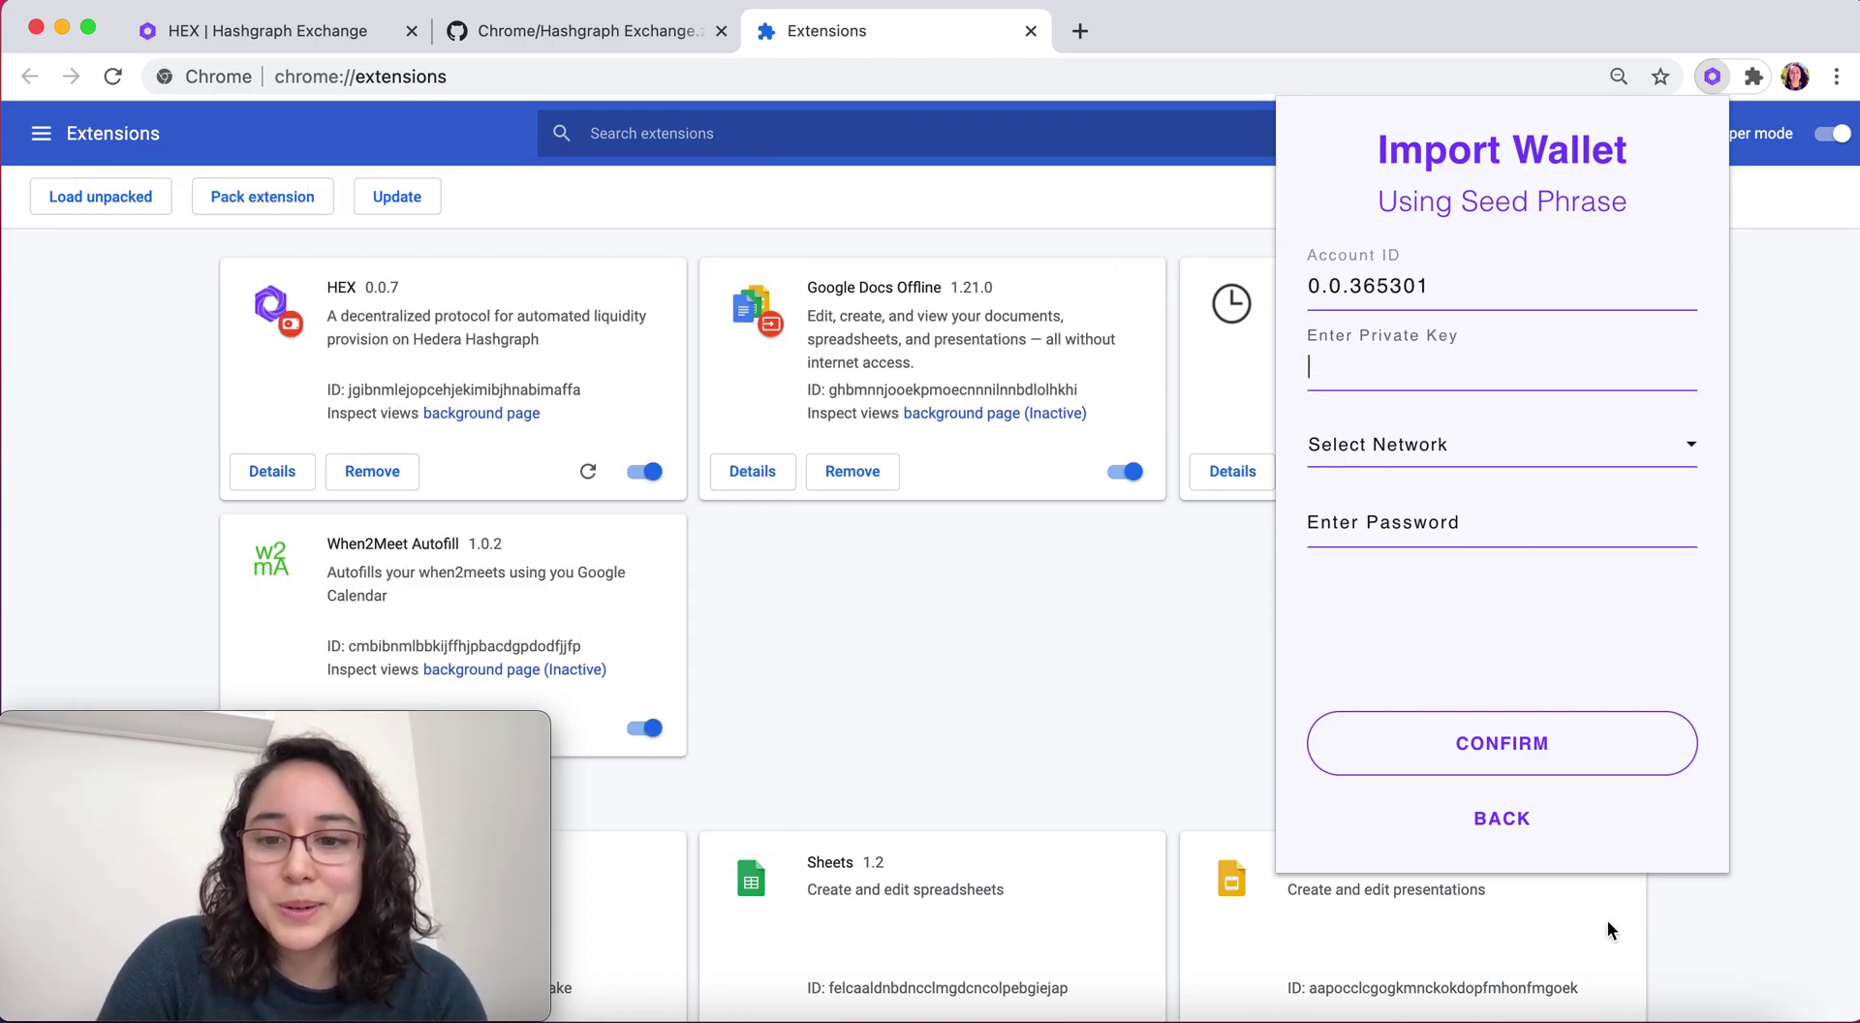
# Copy the first account's private key from the notes into the private key field
pyautogui.click(1328, 1012)
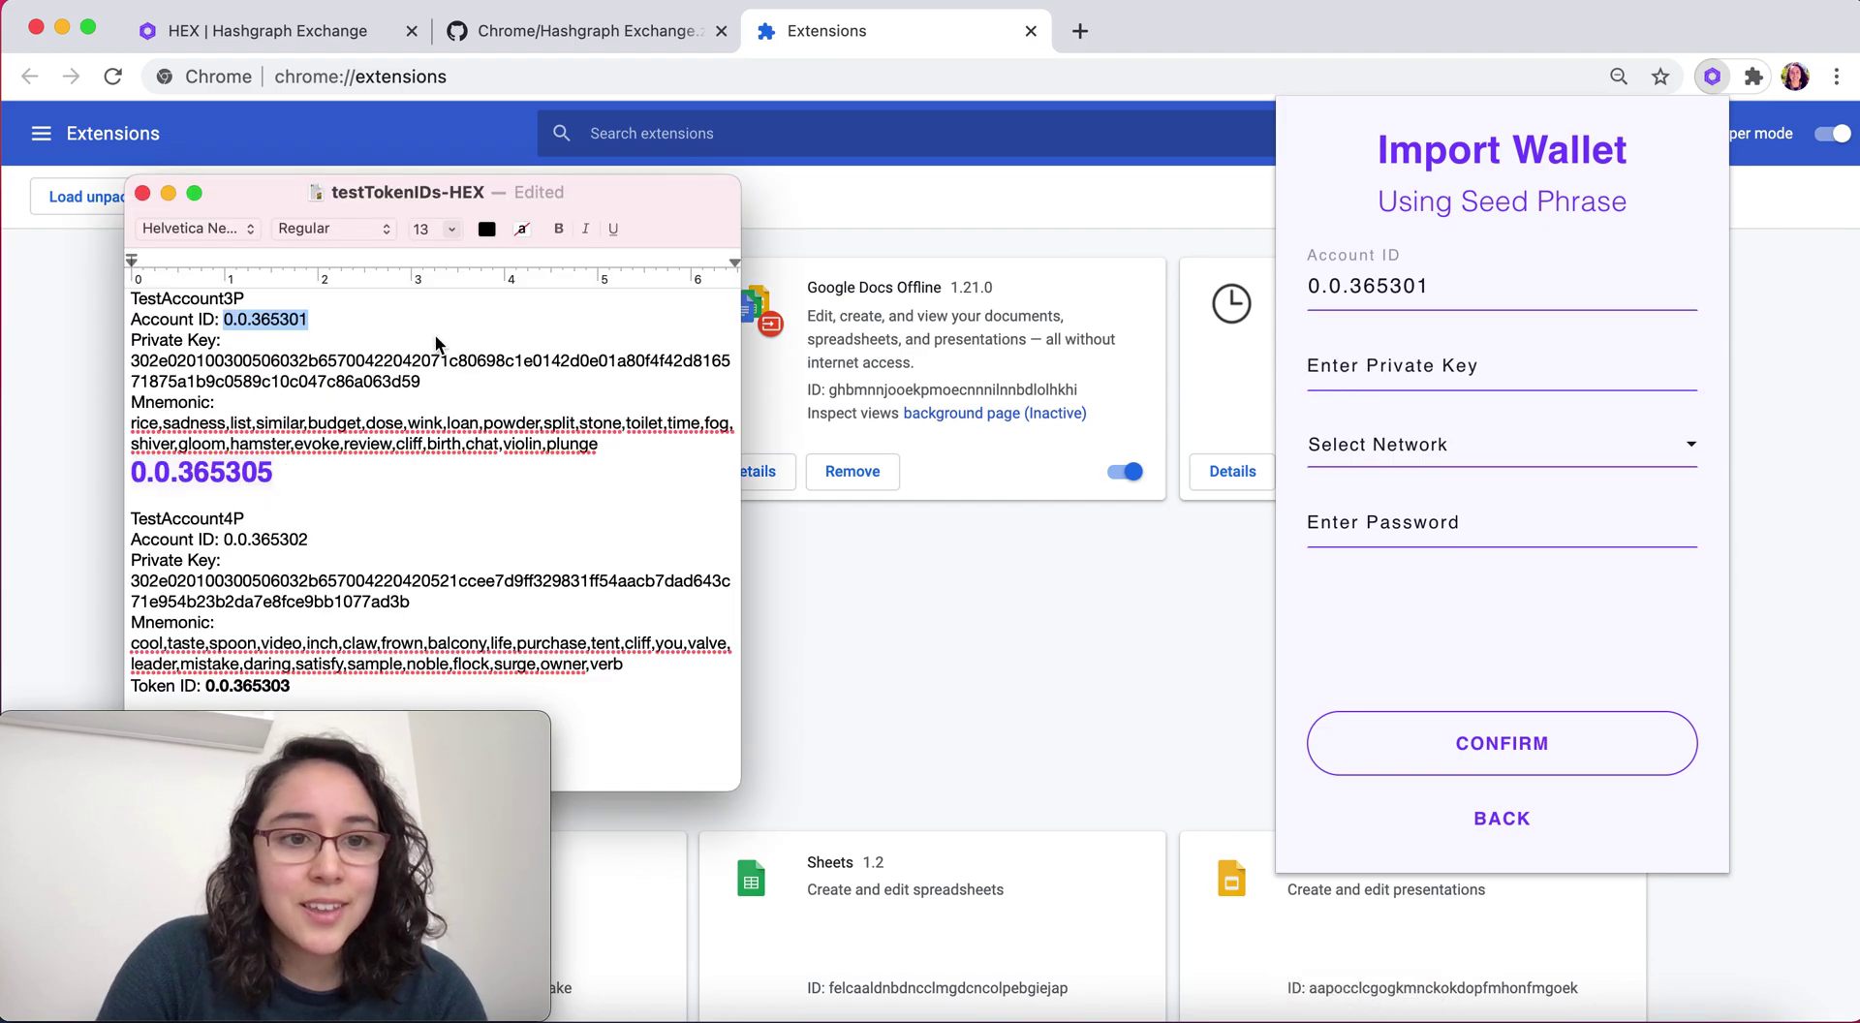
pyautogui.click(421, 375)
pyautogui.tripleClick(194, 373)
pyautogui.press('super+c')
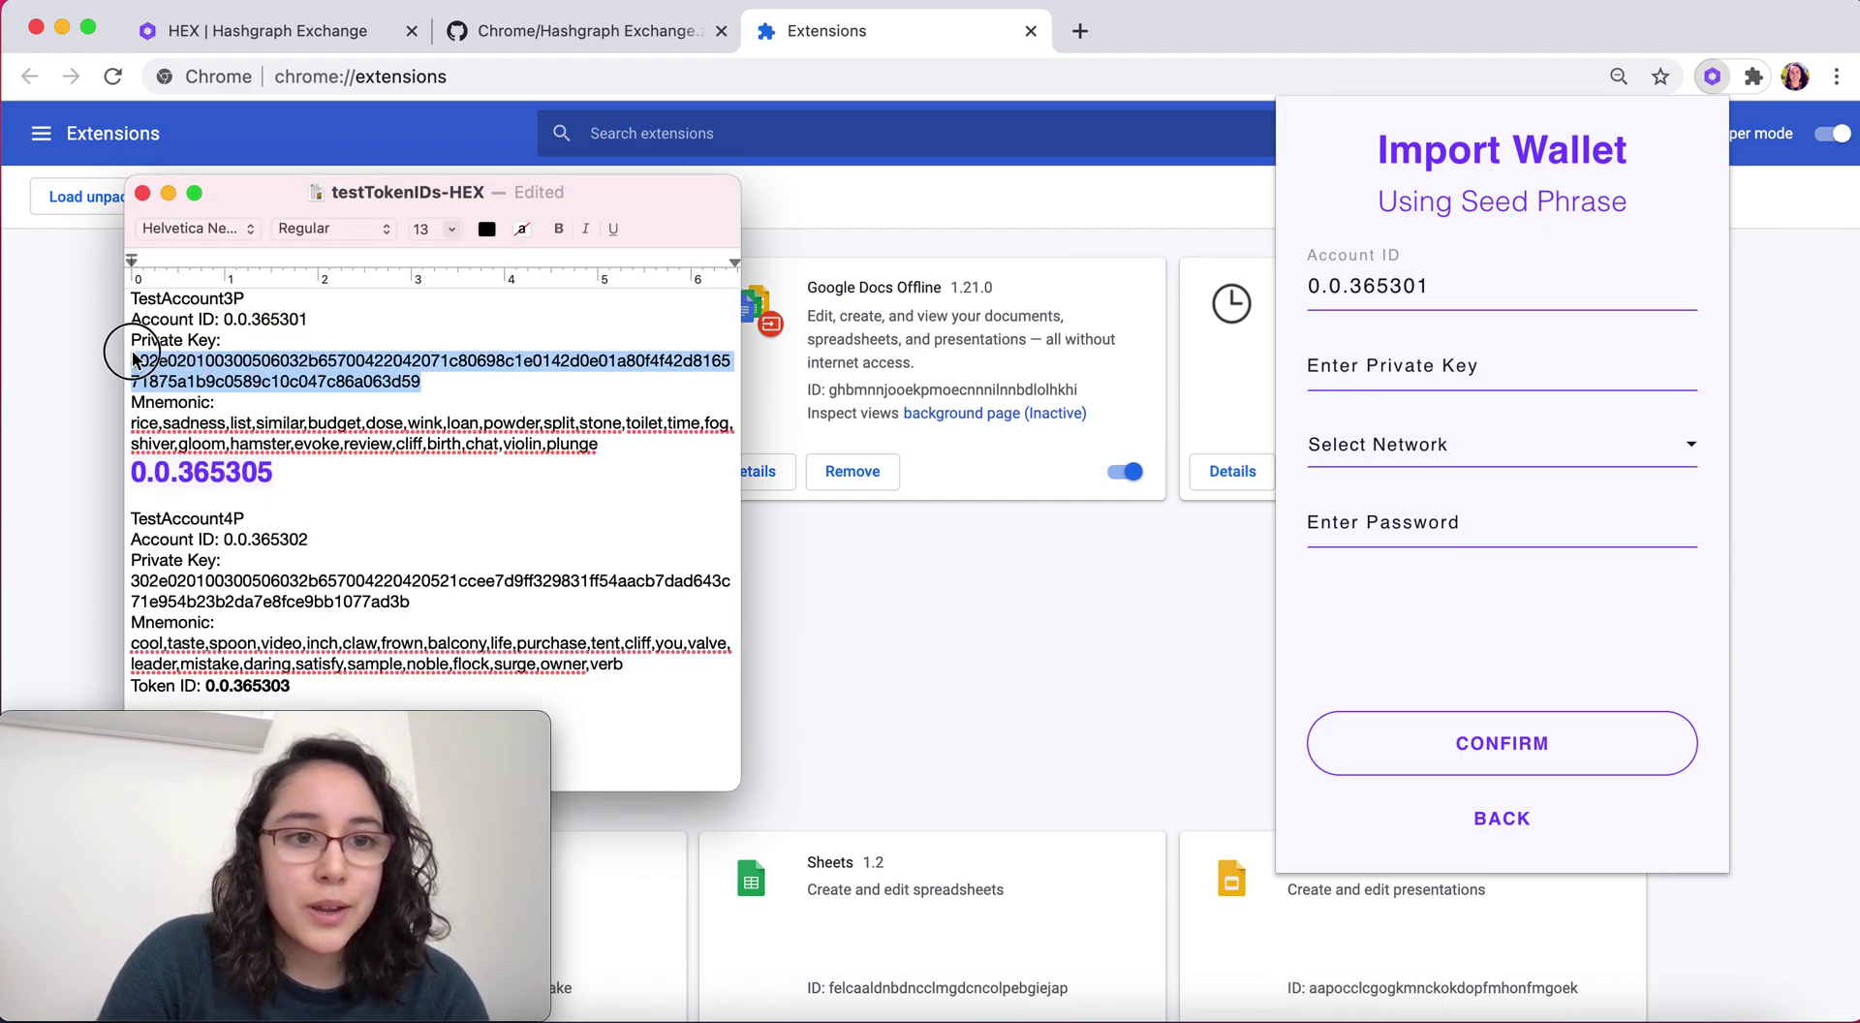
pyautogui.click(1401, 368)
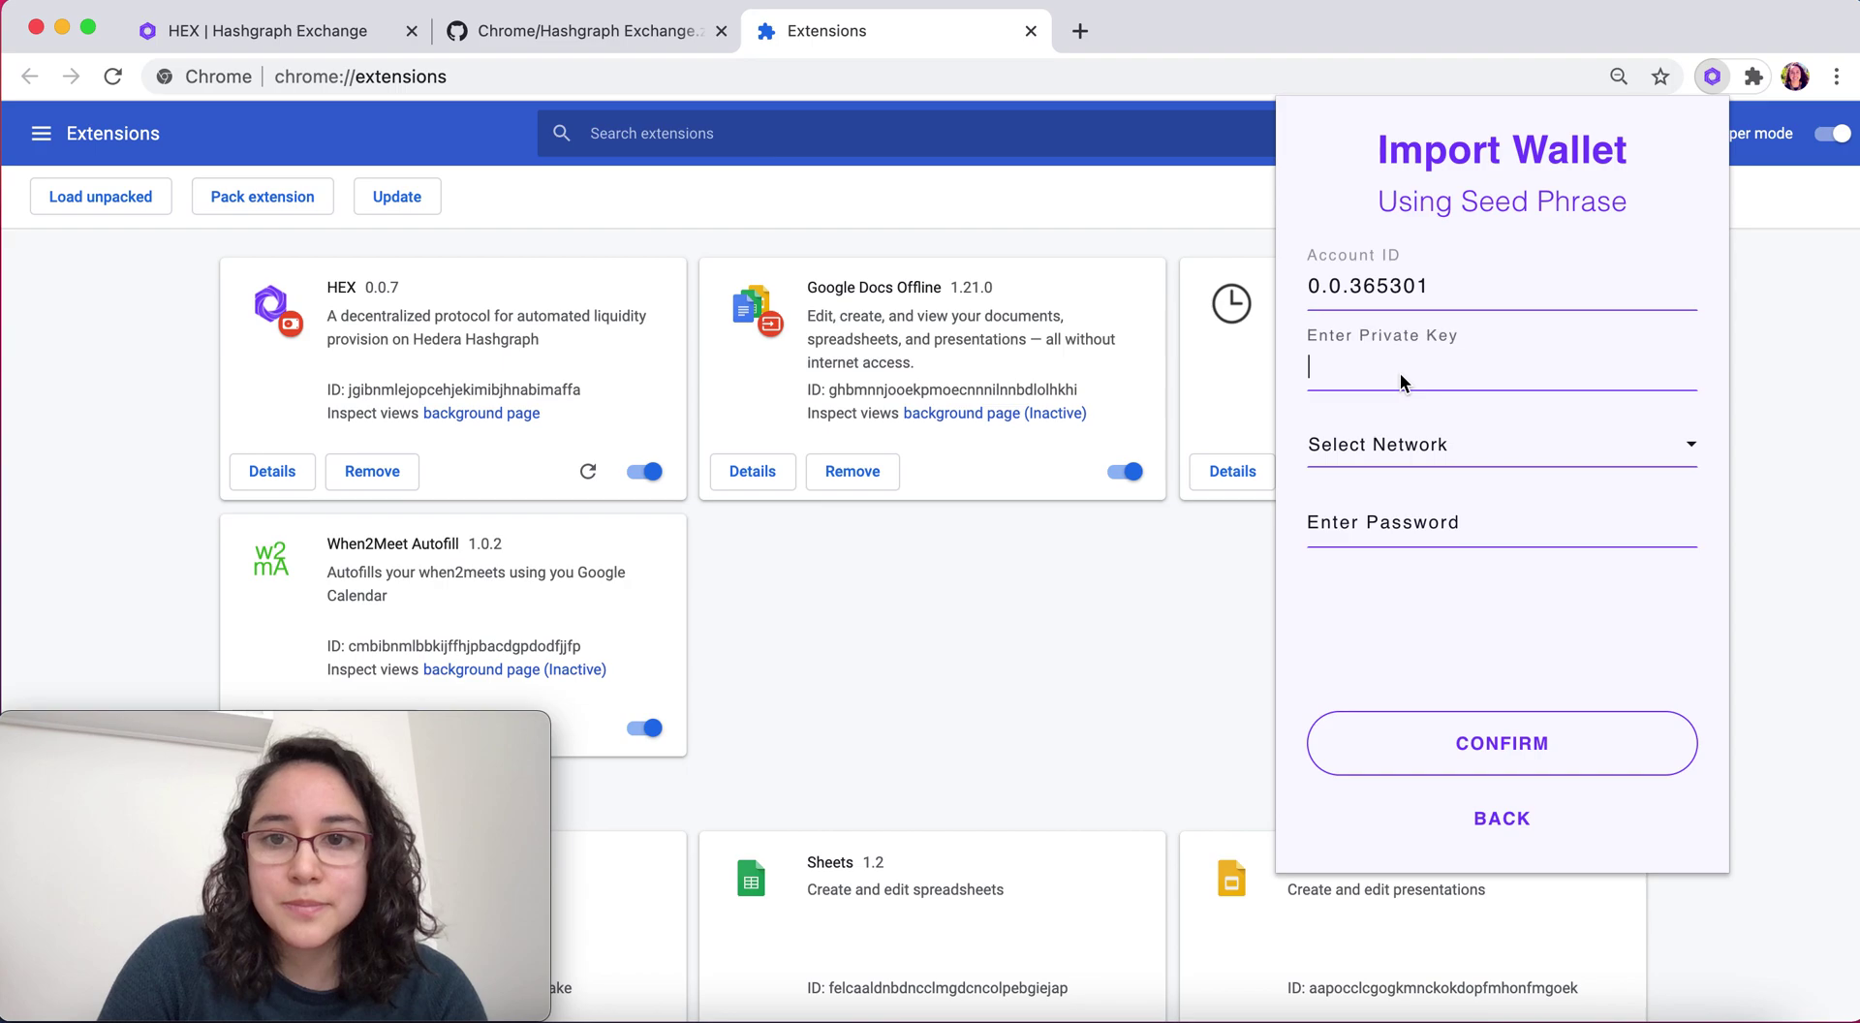
pyautogui.press('super+v')
# Select HEDERA TESTNET, enter the wallet password, and submit the import
pyautogui.click(1493, 452)
pyautogui.click(1434, 489)
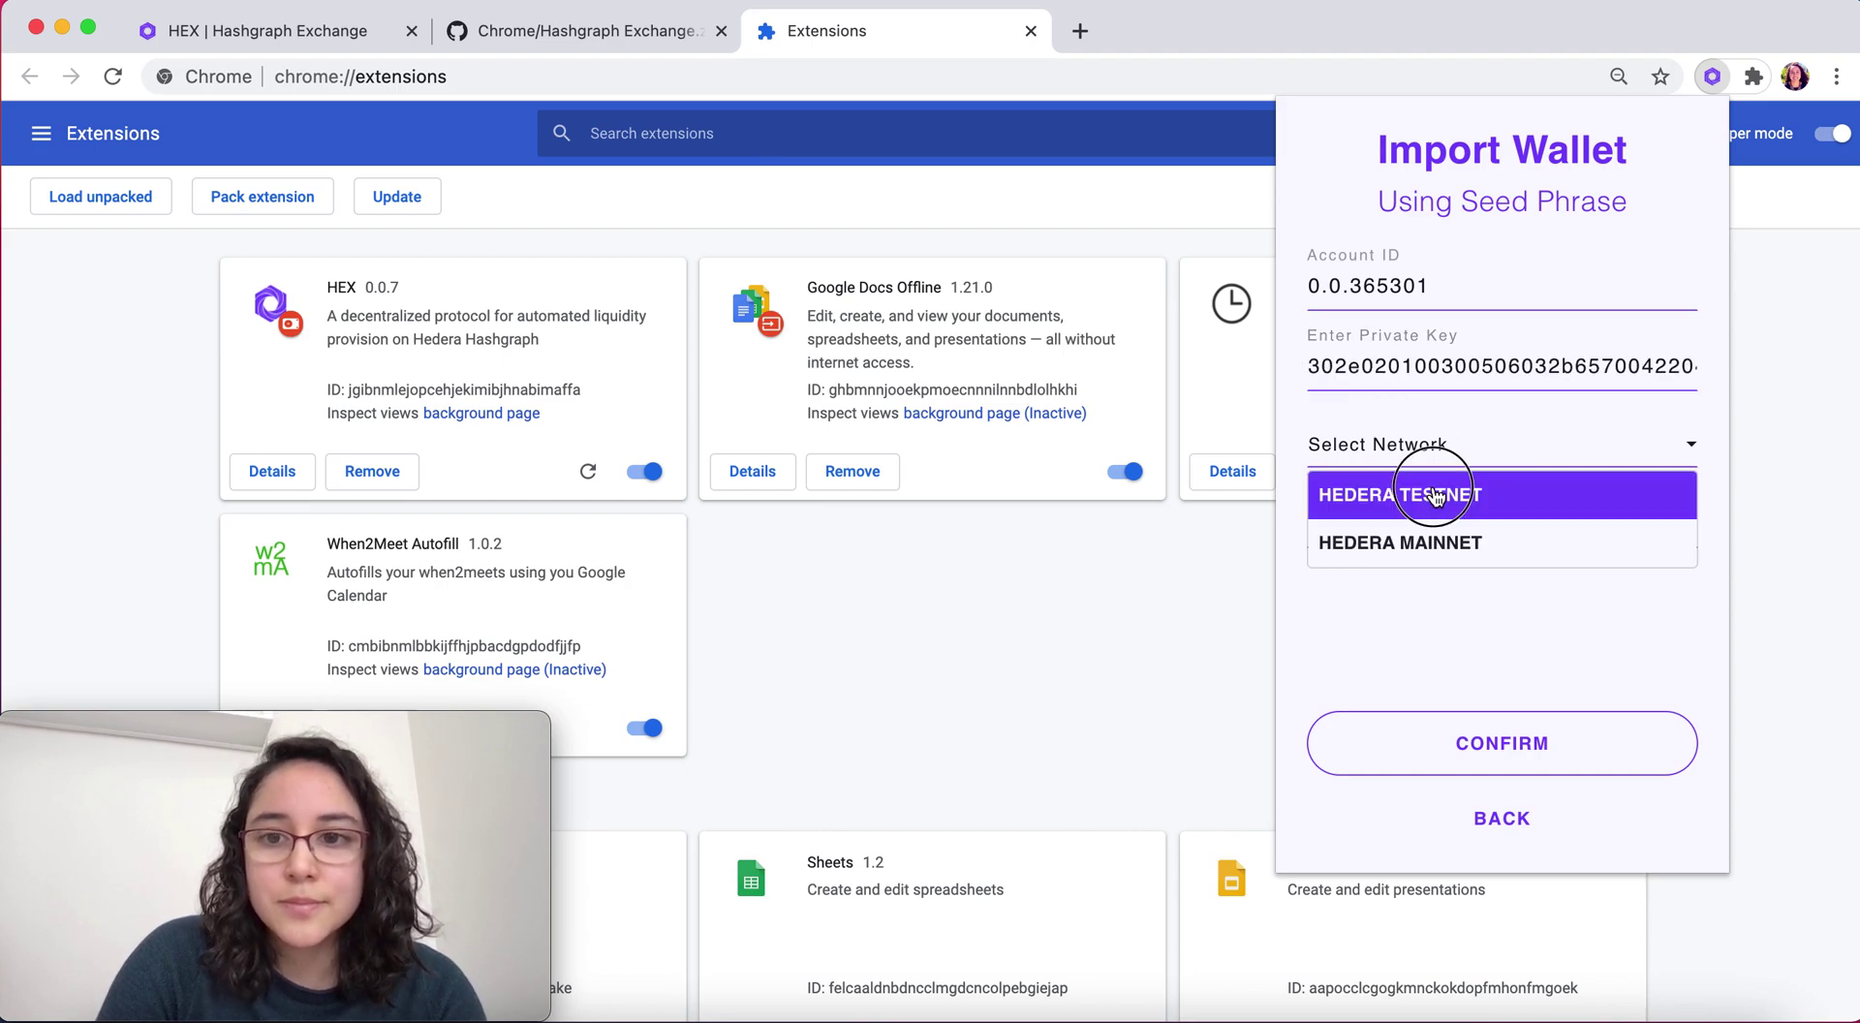
pyautogui.click(1424, 518)
pyautogui.write('a')
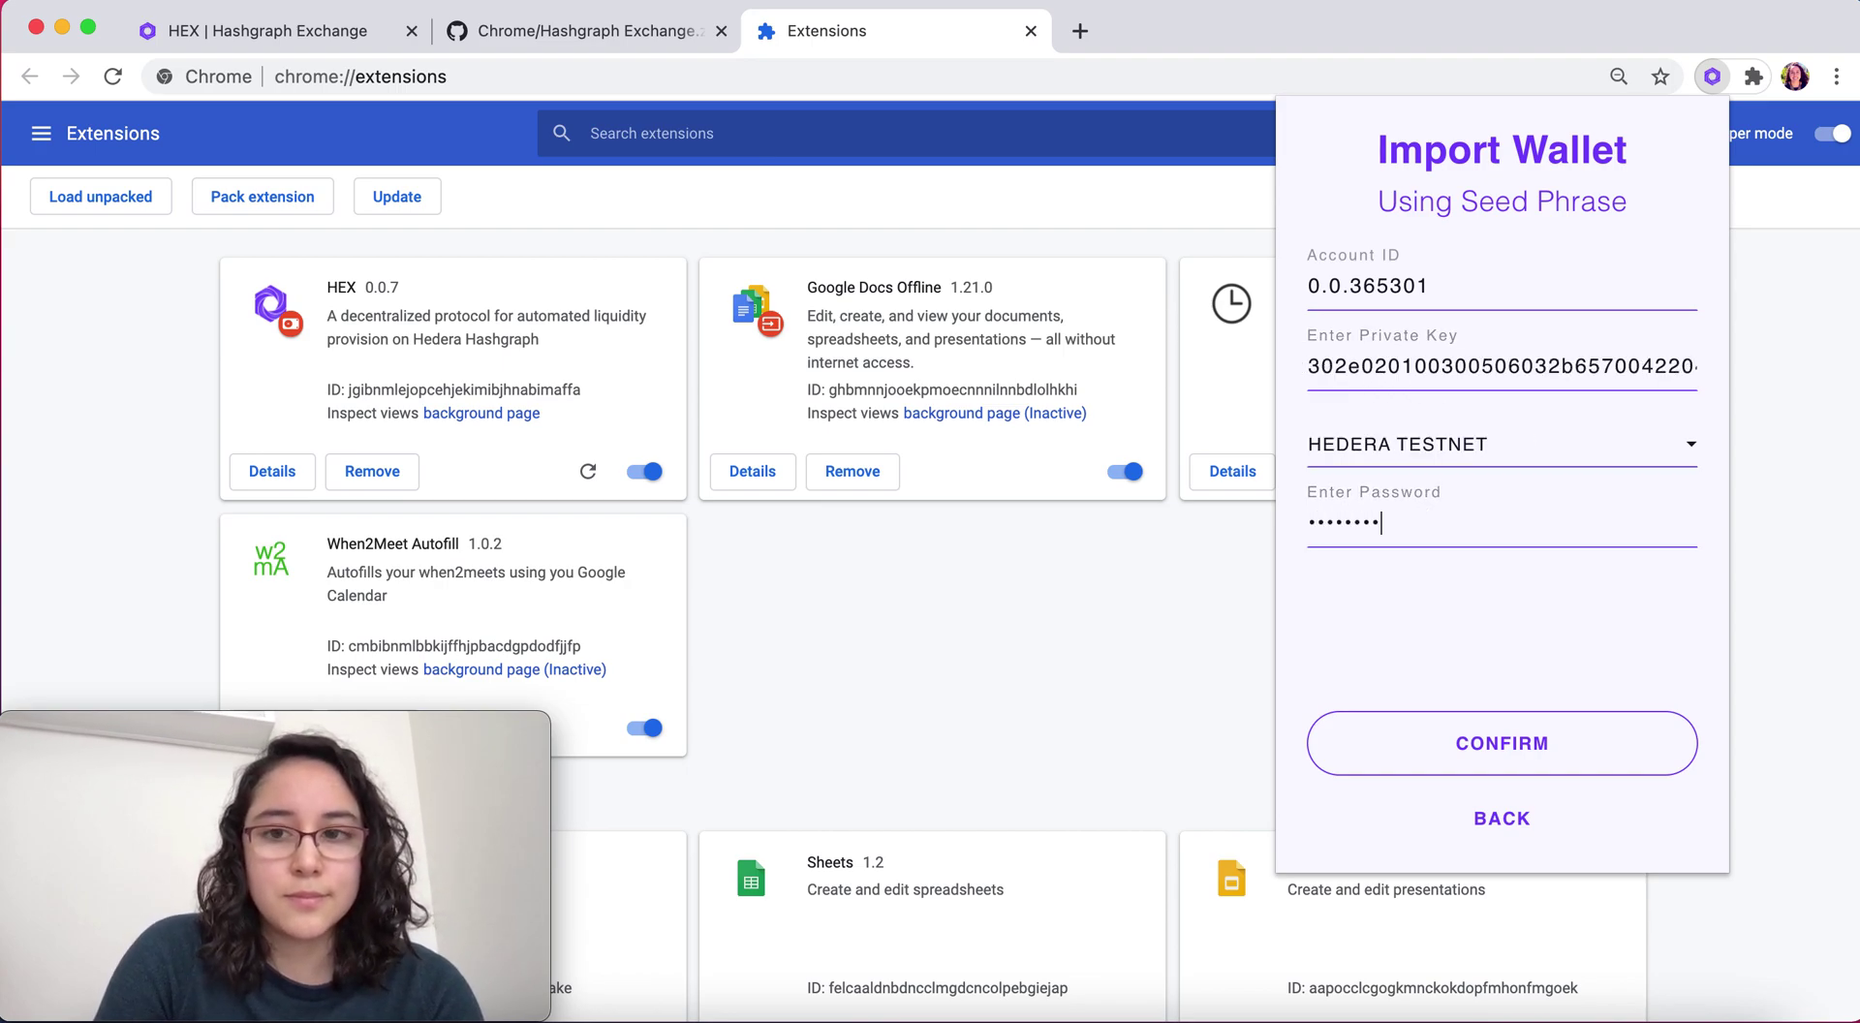
pyautogui.click(1605, 740)
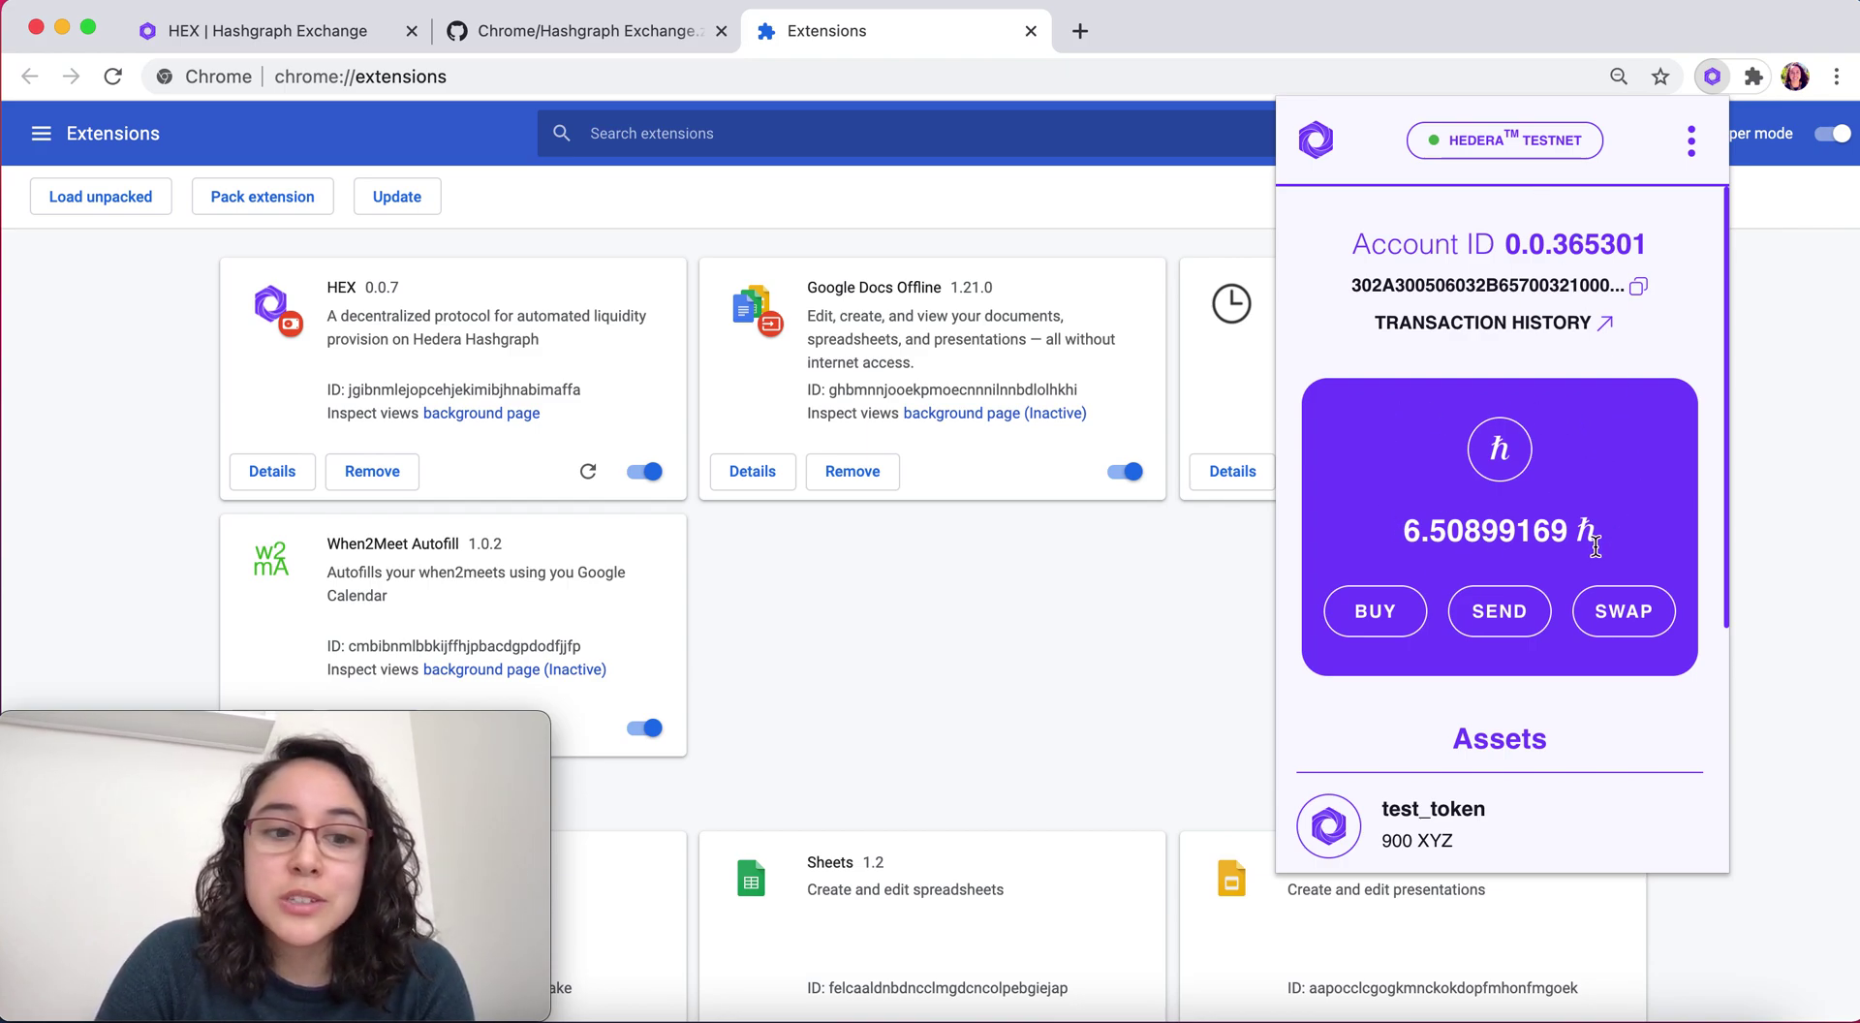
# Scroll the wallet overview to check the 6.50899169 ħ balance and 900 XYZ test_token
pyautogui.scroll(-3, 1653, 450)
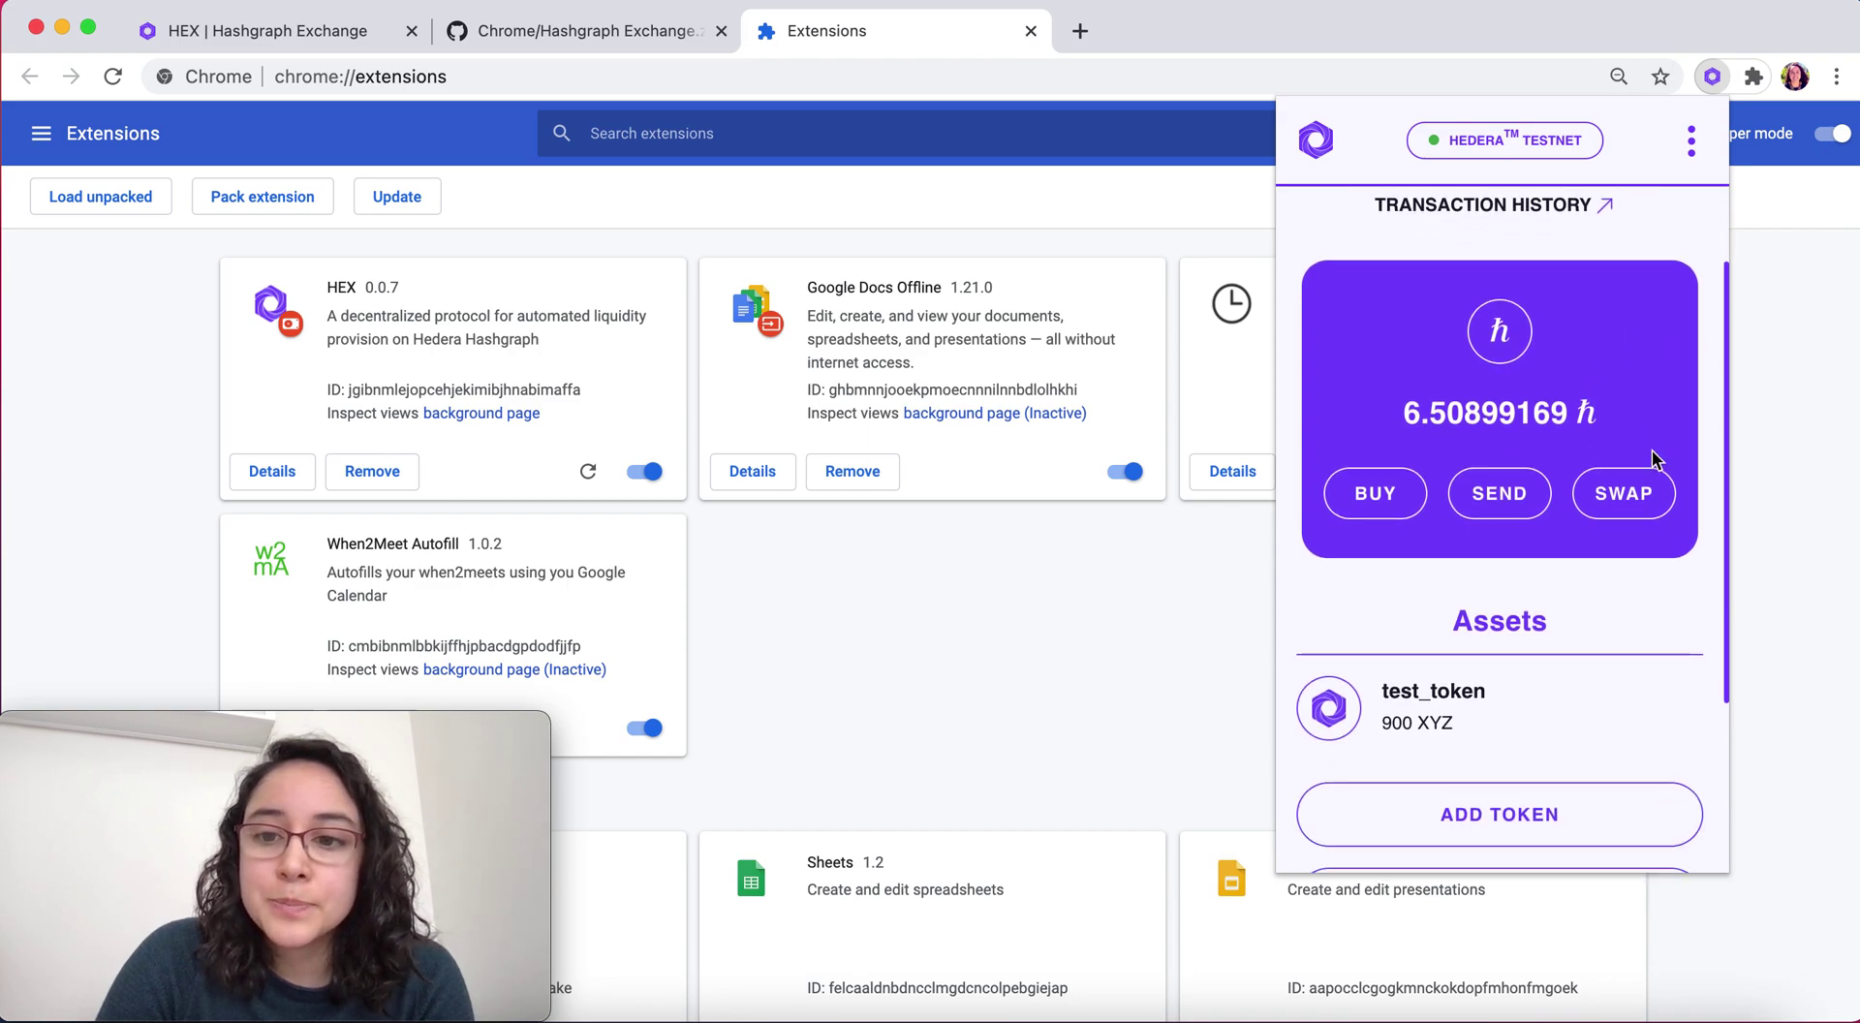
pyautogui.scroll(3, 1652, 450)
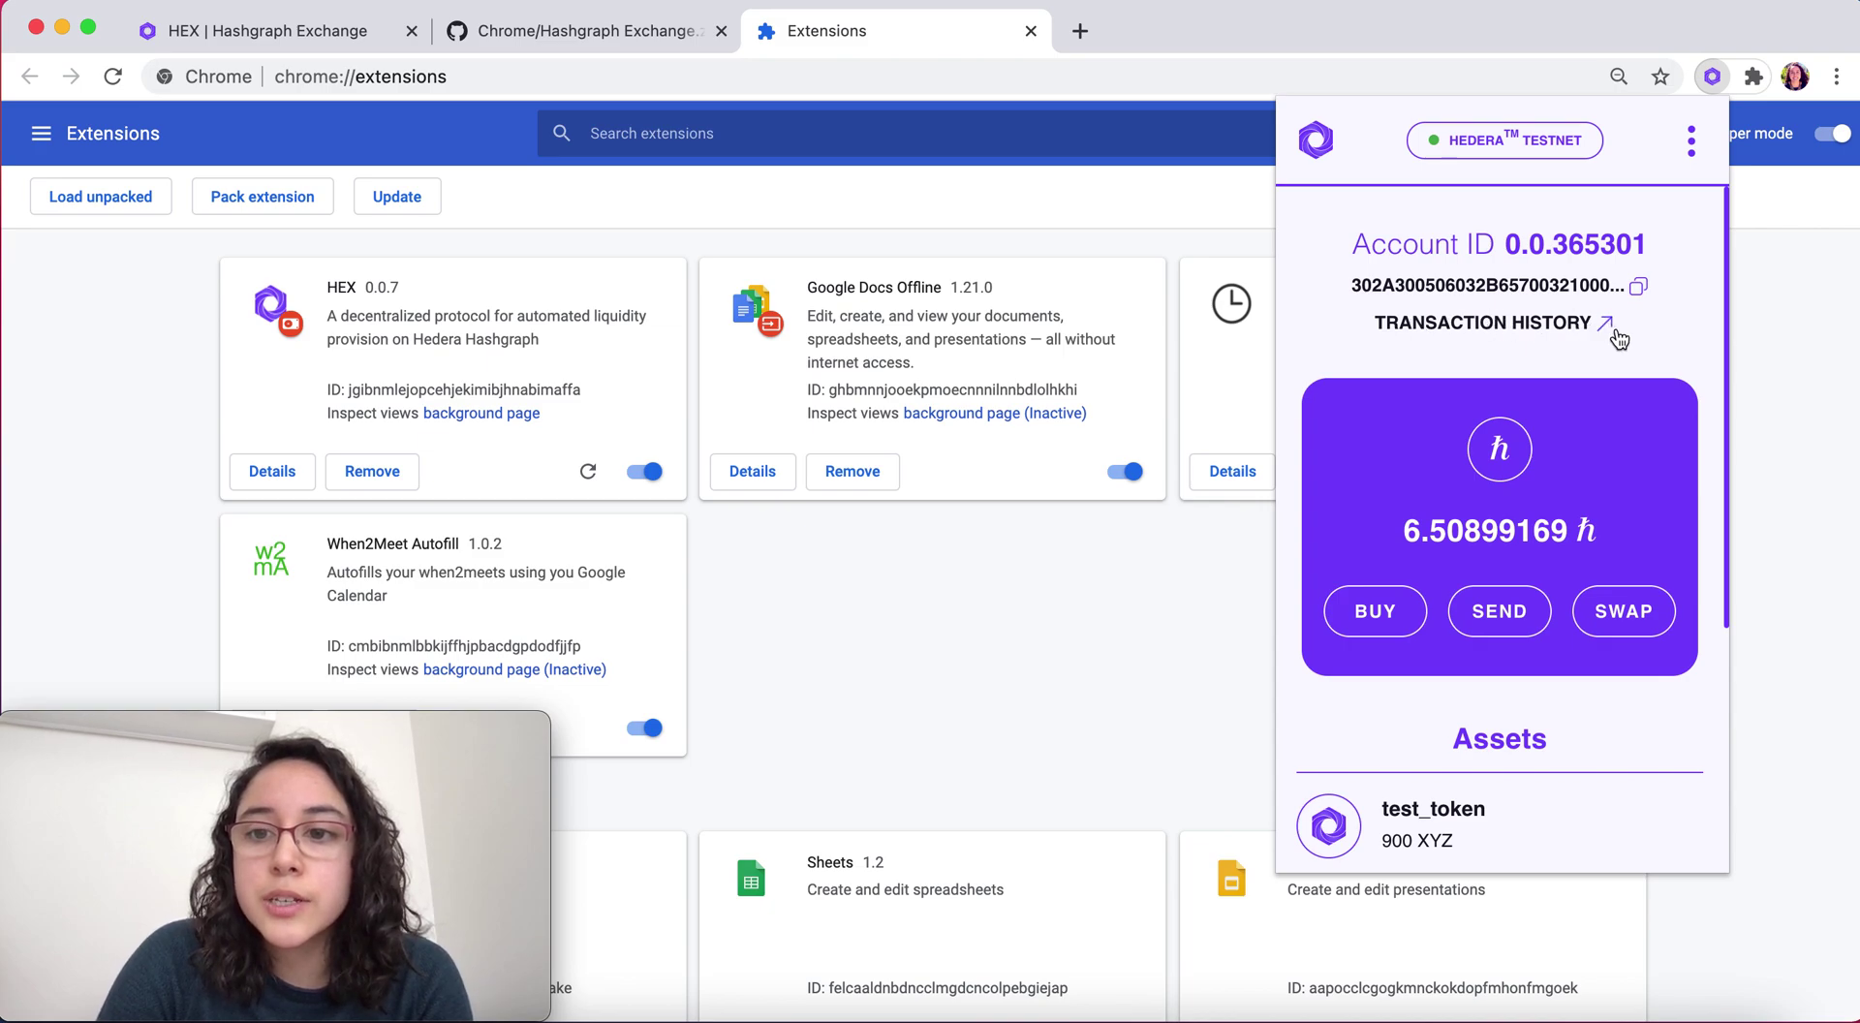
pyautogui.scroll(-3, 1683, 388)
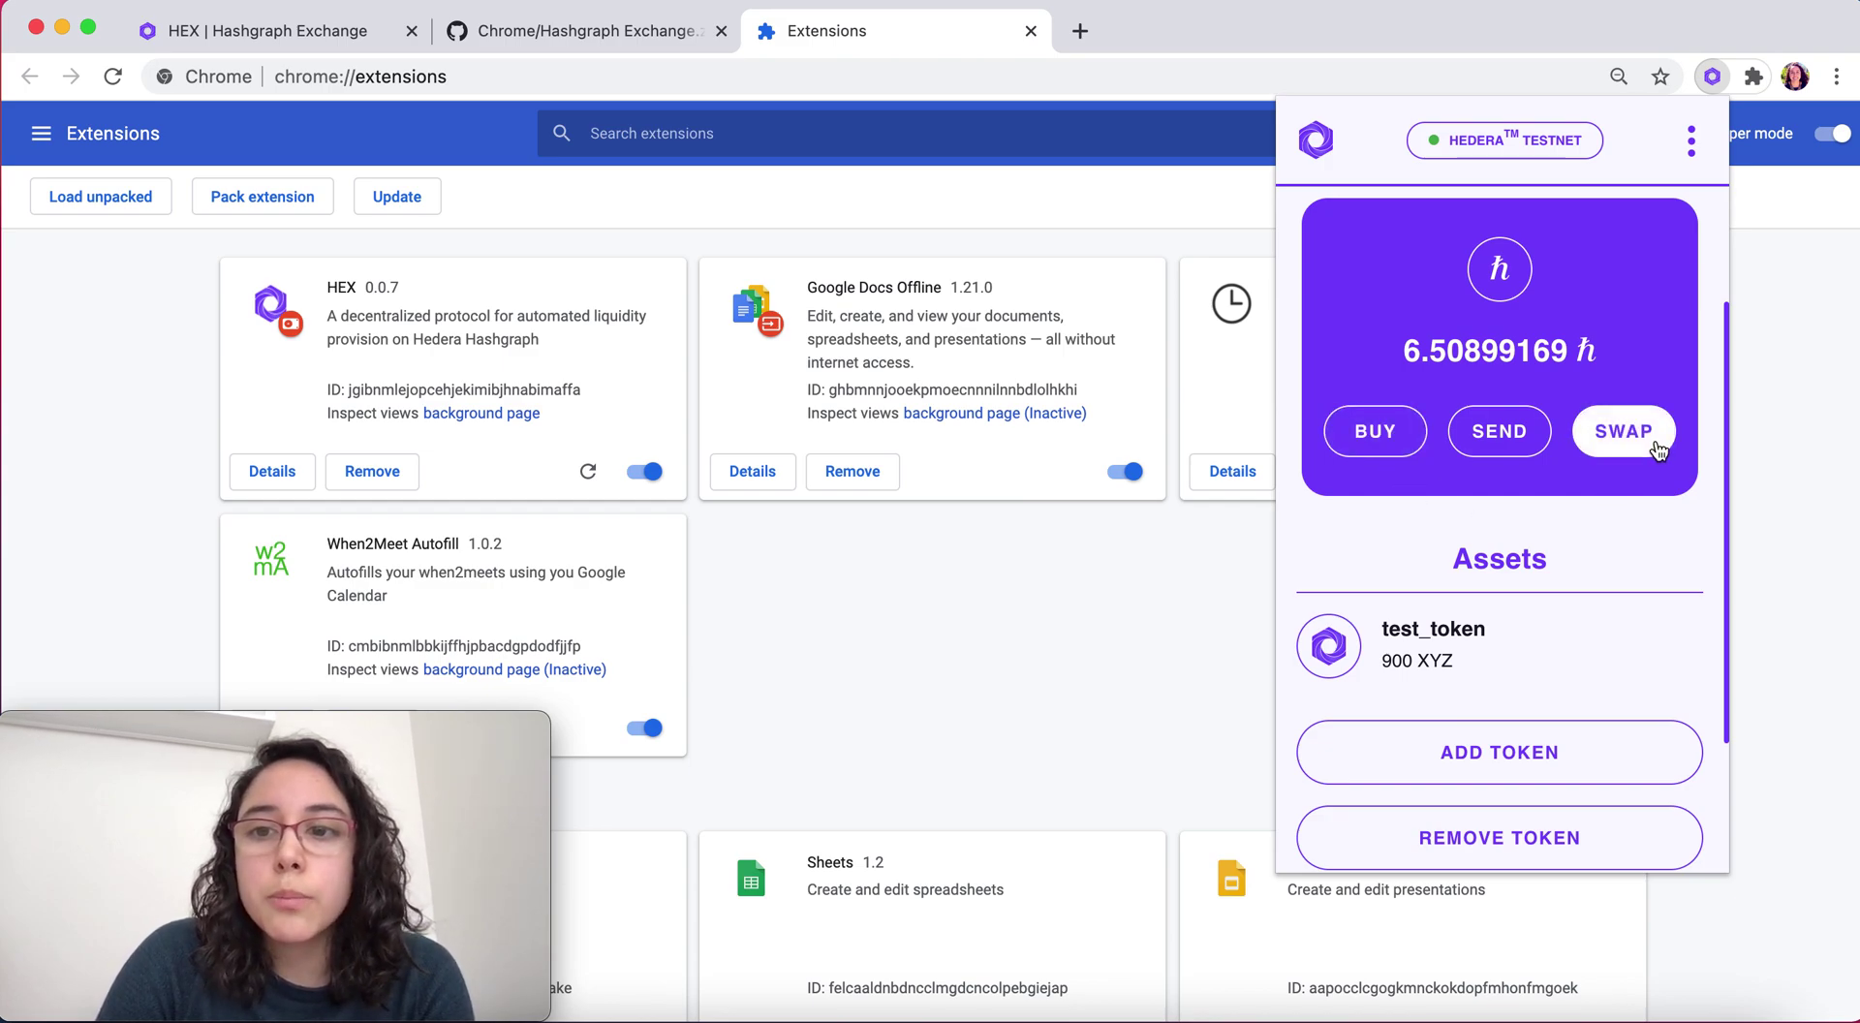
pyautogui.click(1380, 444)
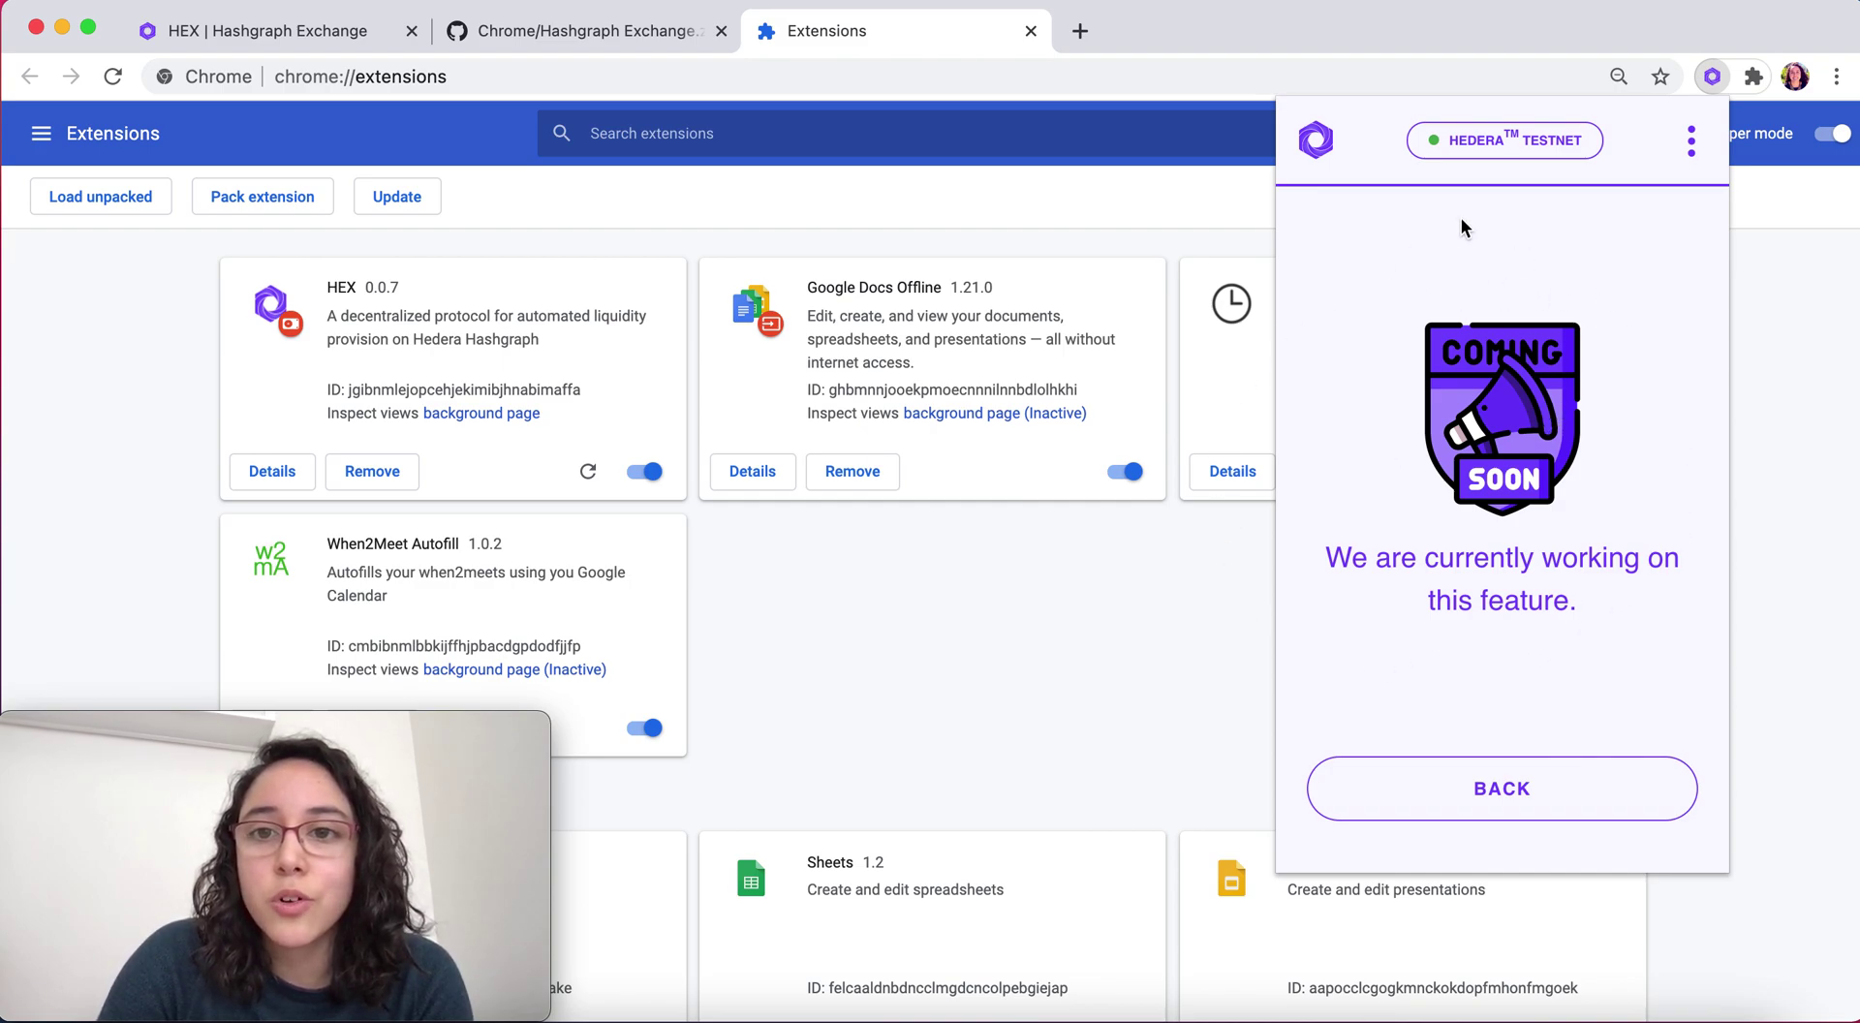
pyautogui.click(1322, 143)
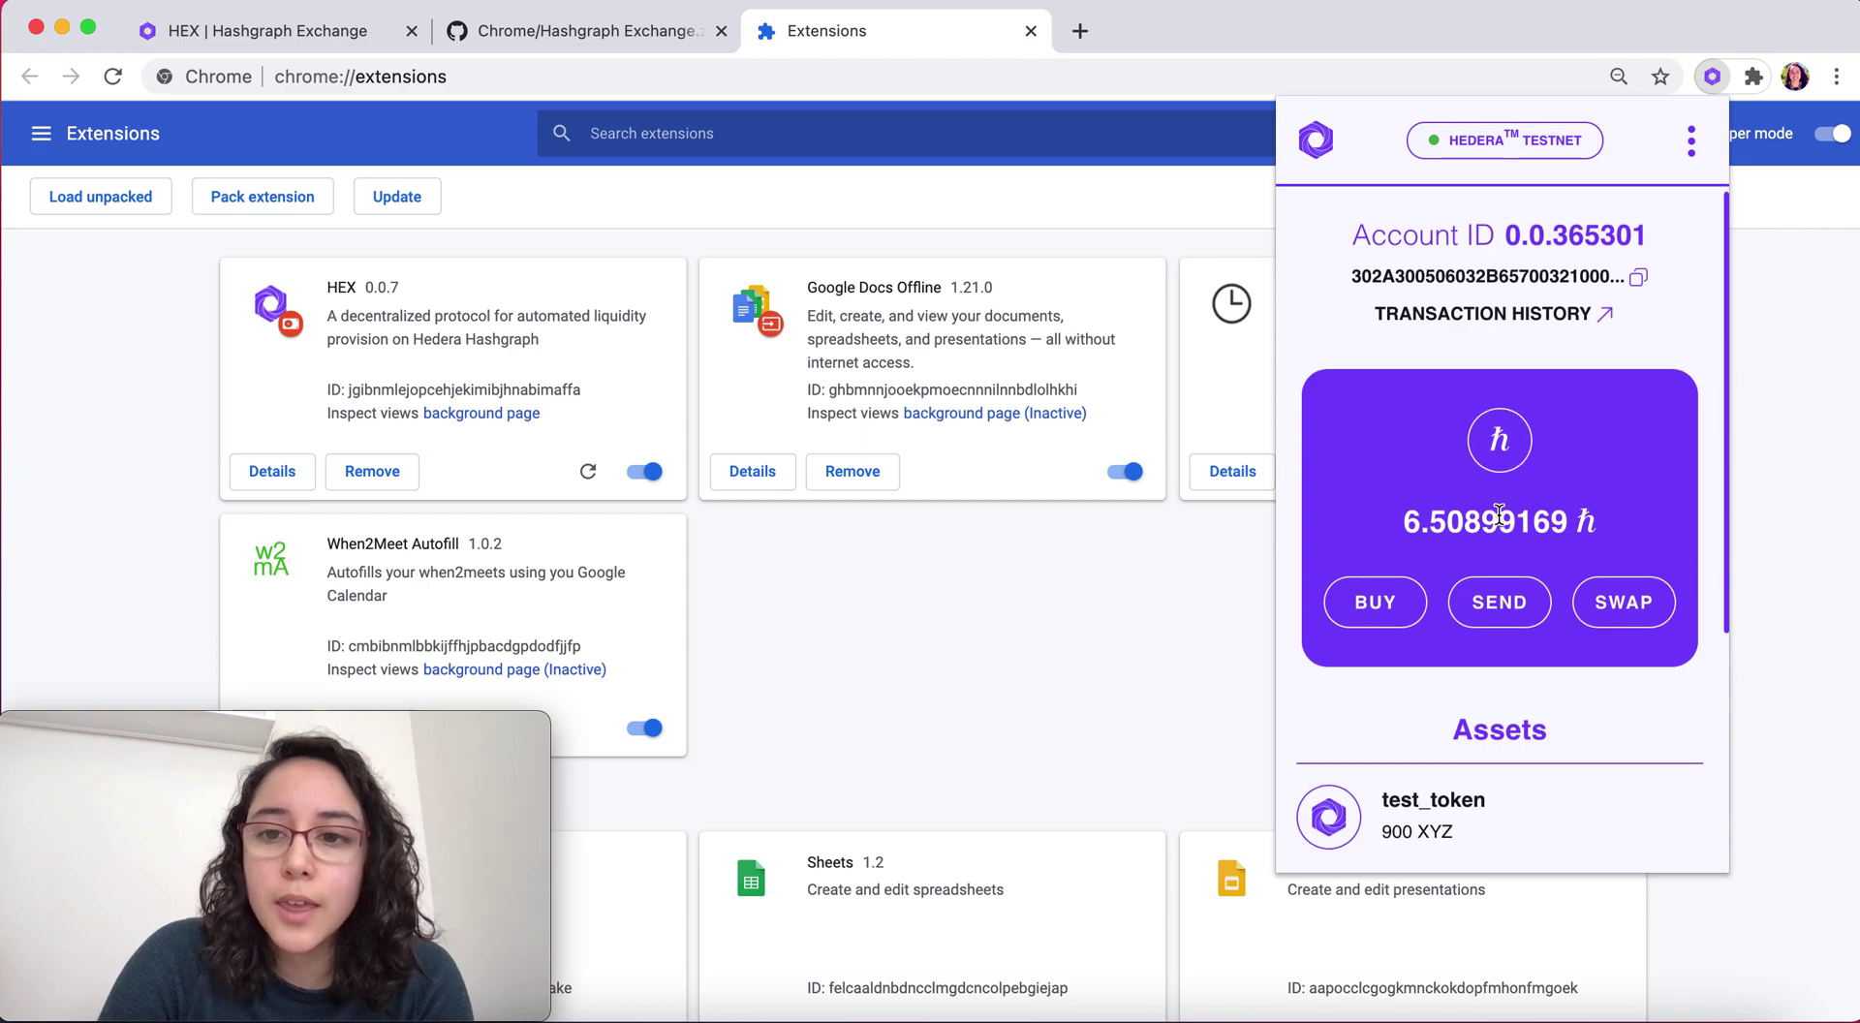
pyautogui.scroll(-2, 1502, 523)
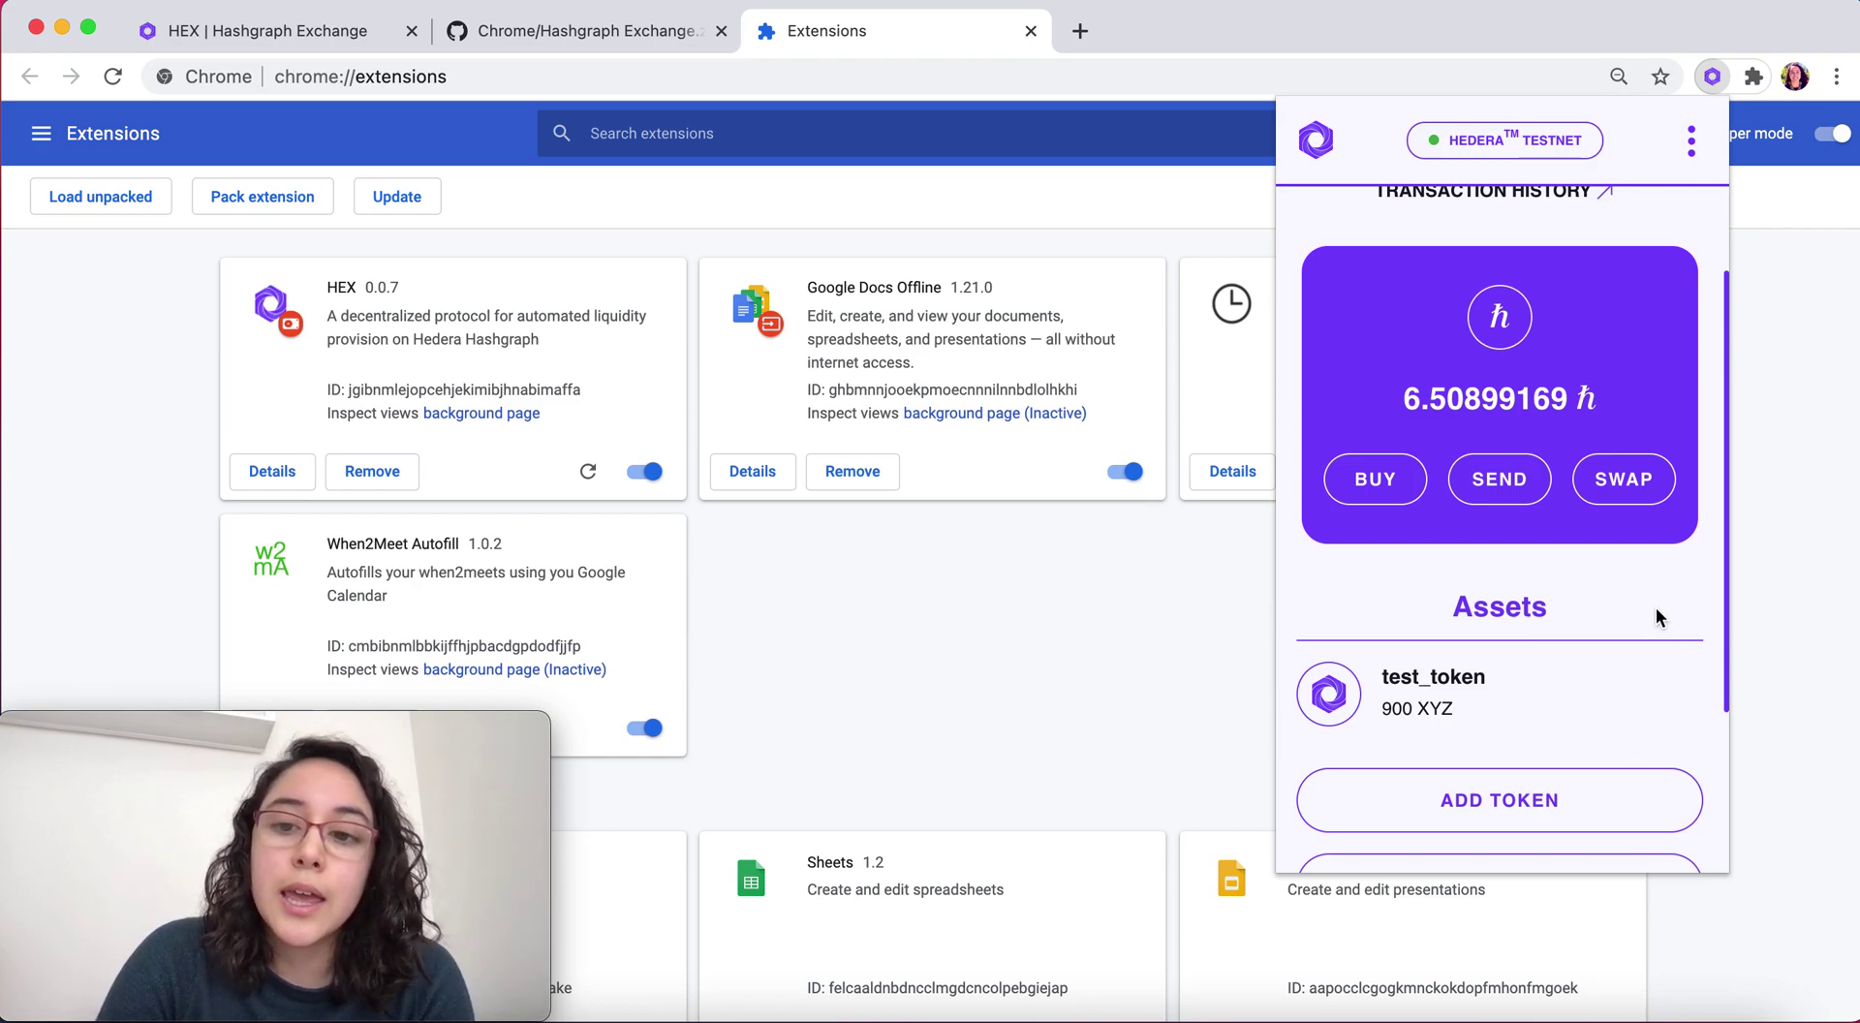
pyautogui.scroll(2, 1654, 606)
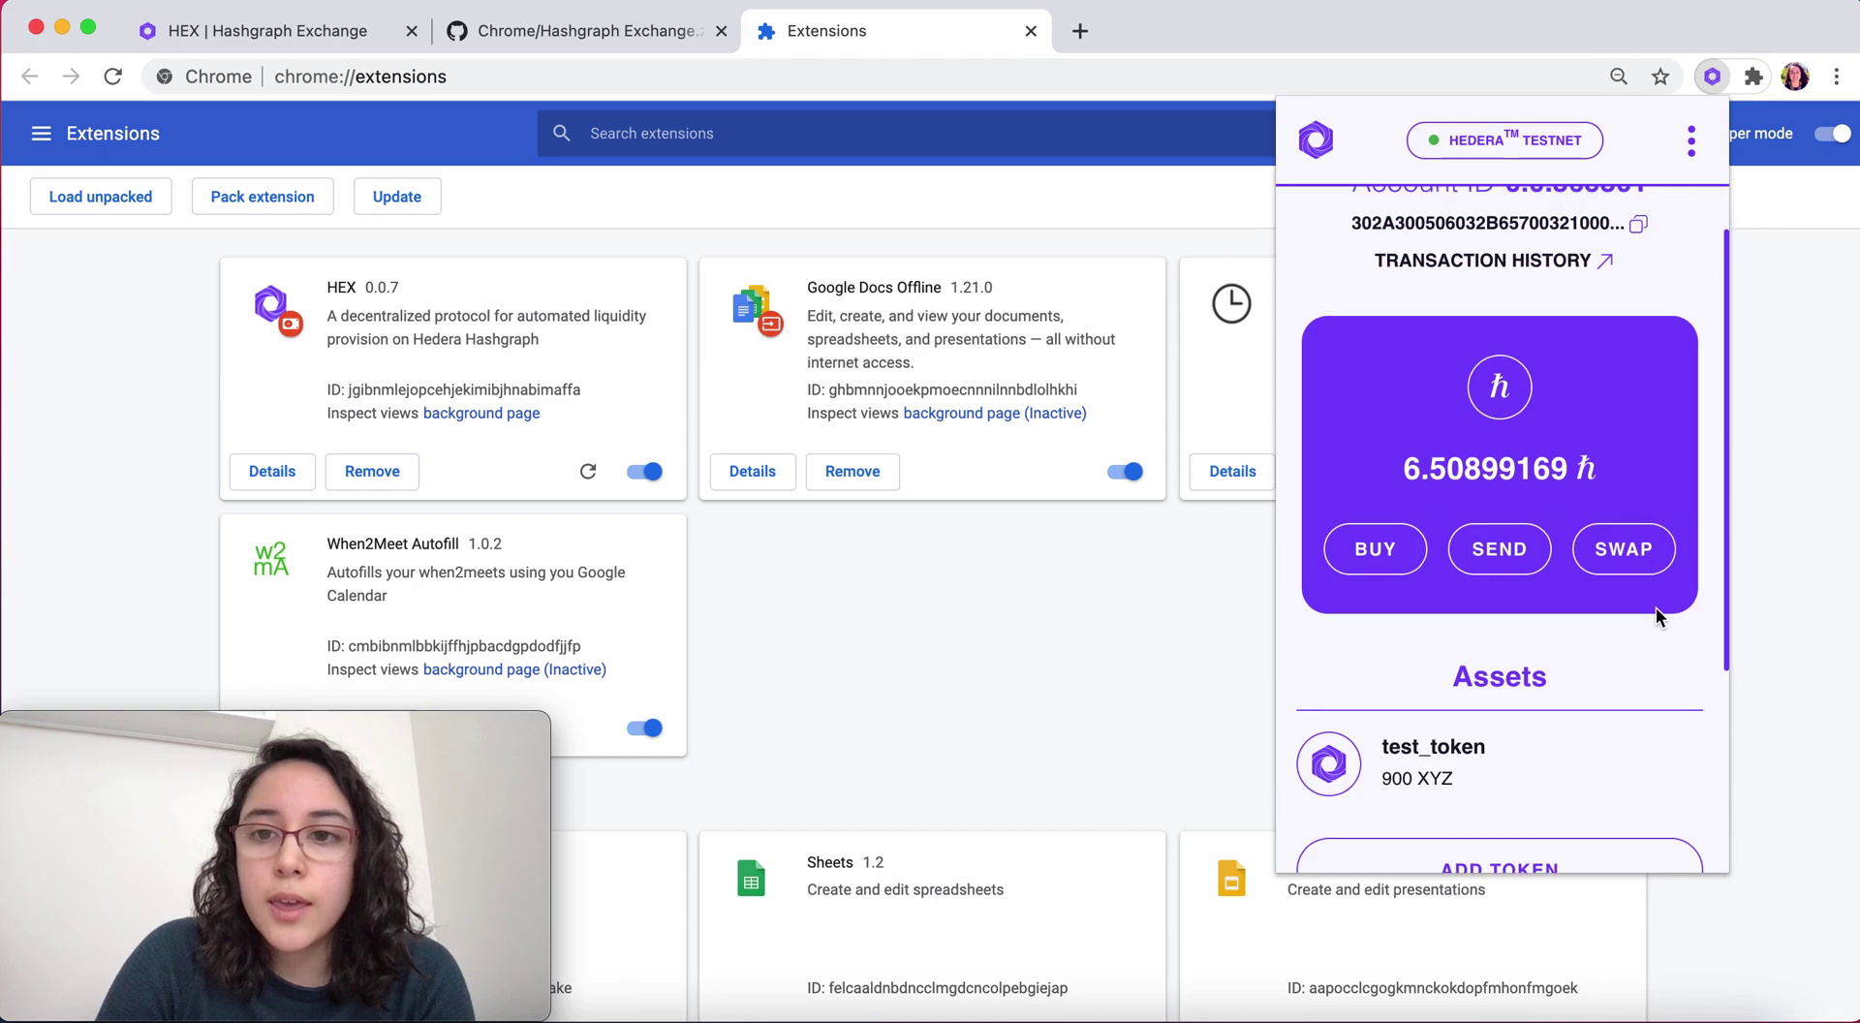
pyautogui.scroll(-3, 1655, 606)
pyautogui.scroll(-2, 1659, 618)
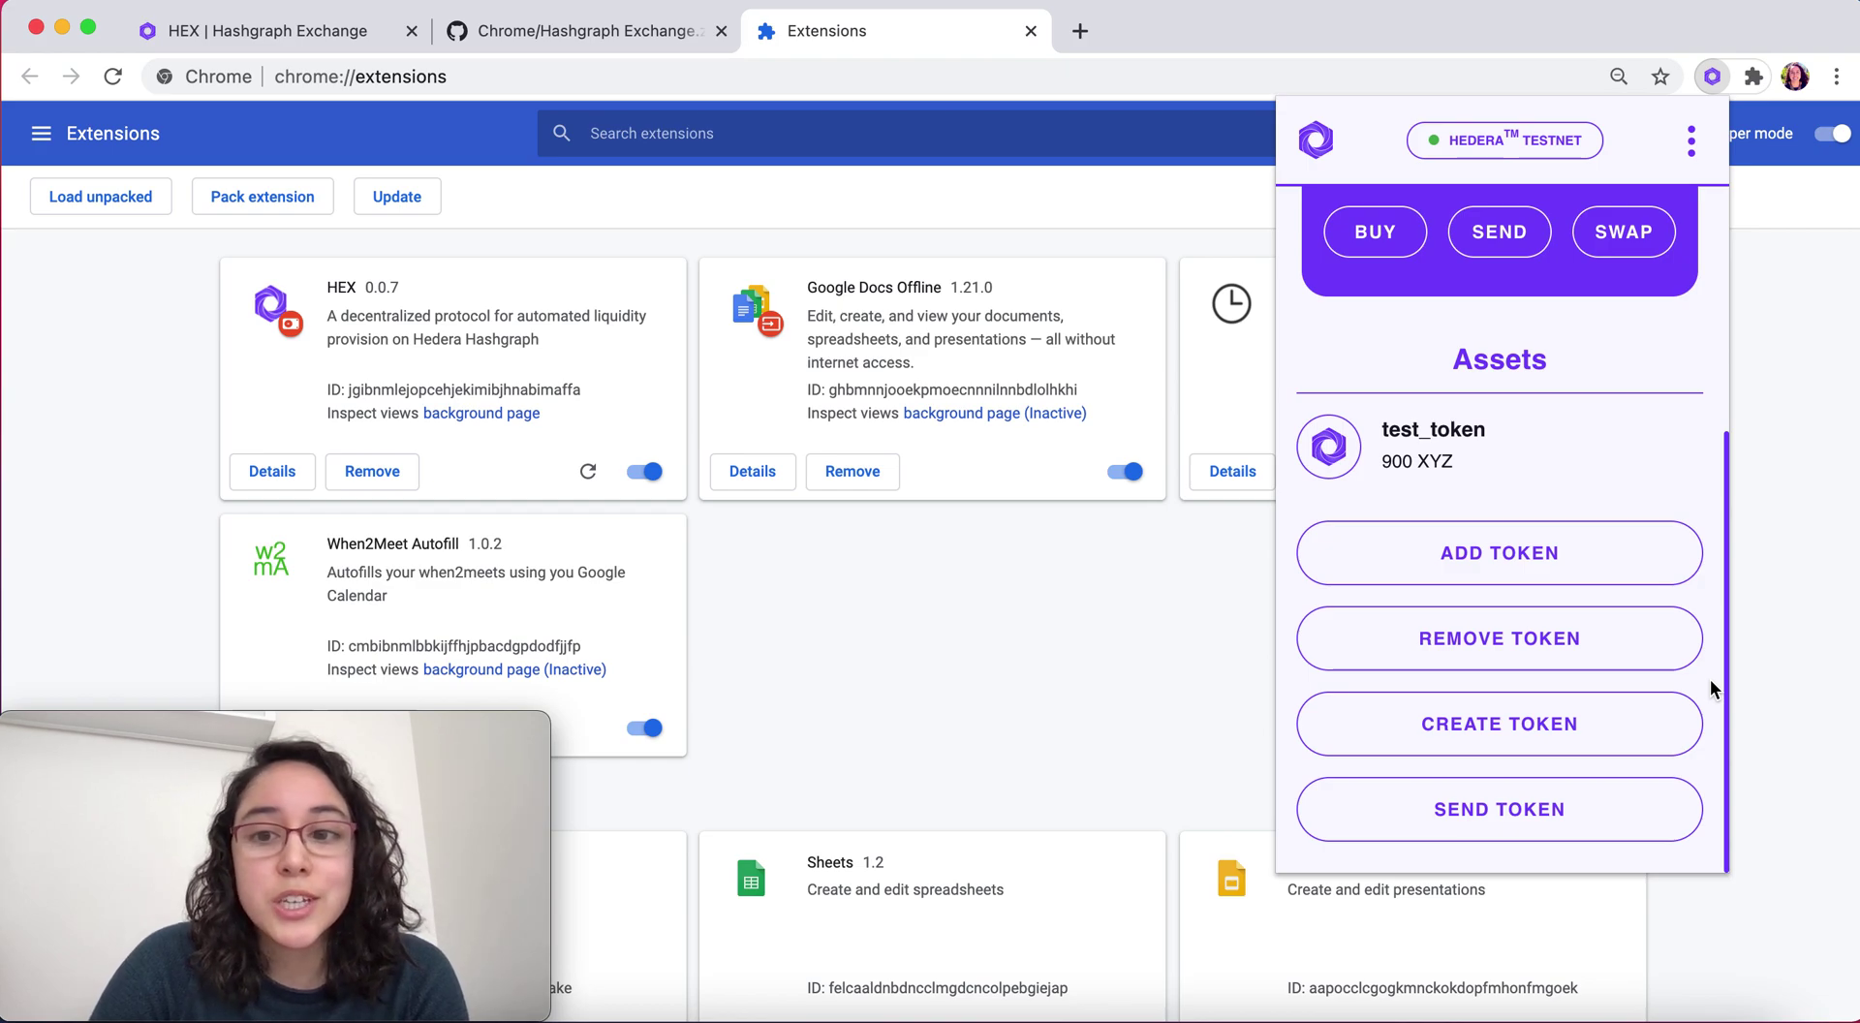
# Fill the Create Token form with test_token2, symbol abc, 5 decimals, 1000 supply, and submit
pyautogui.click(1579, 726)
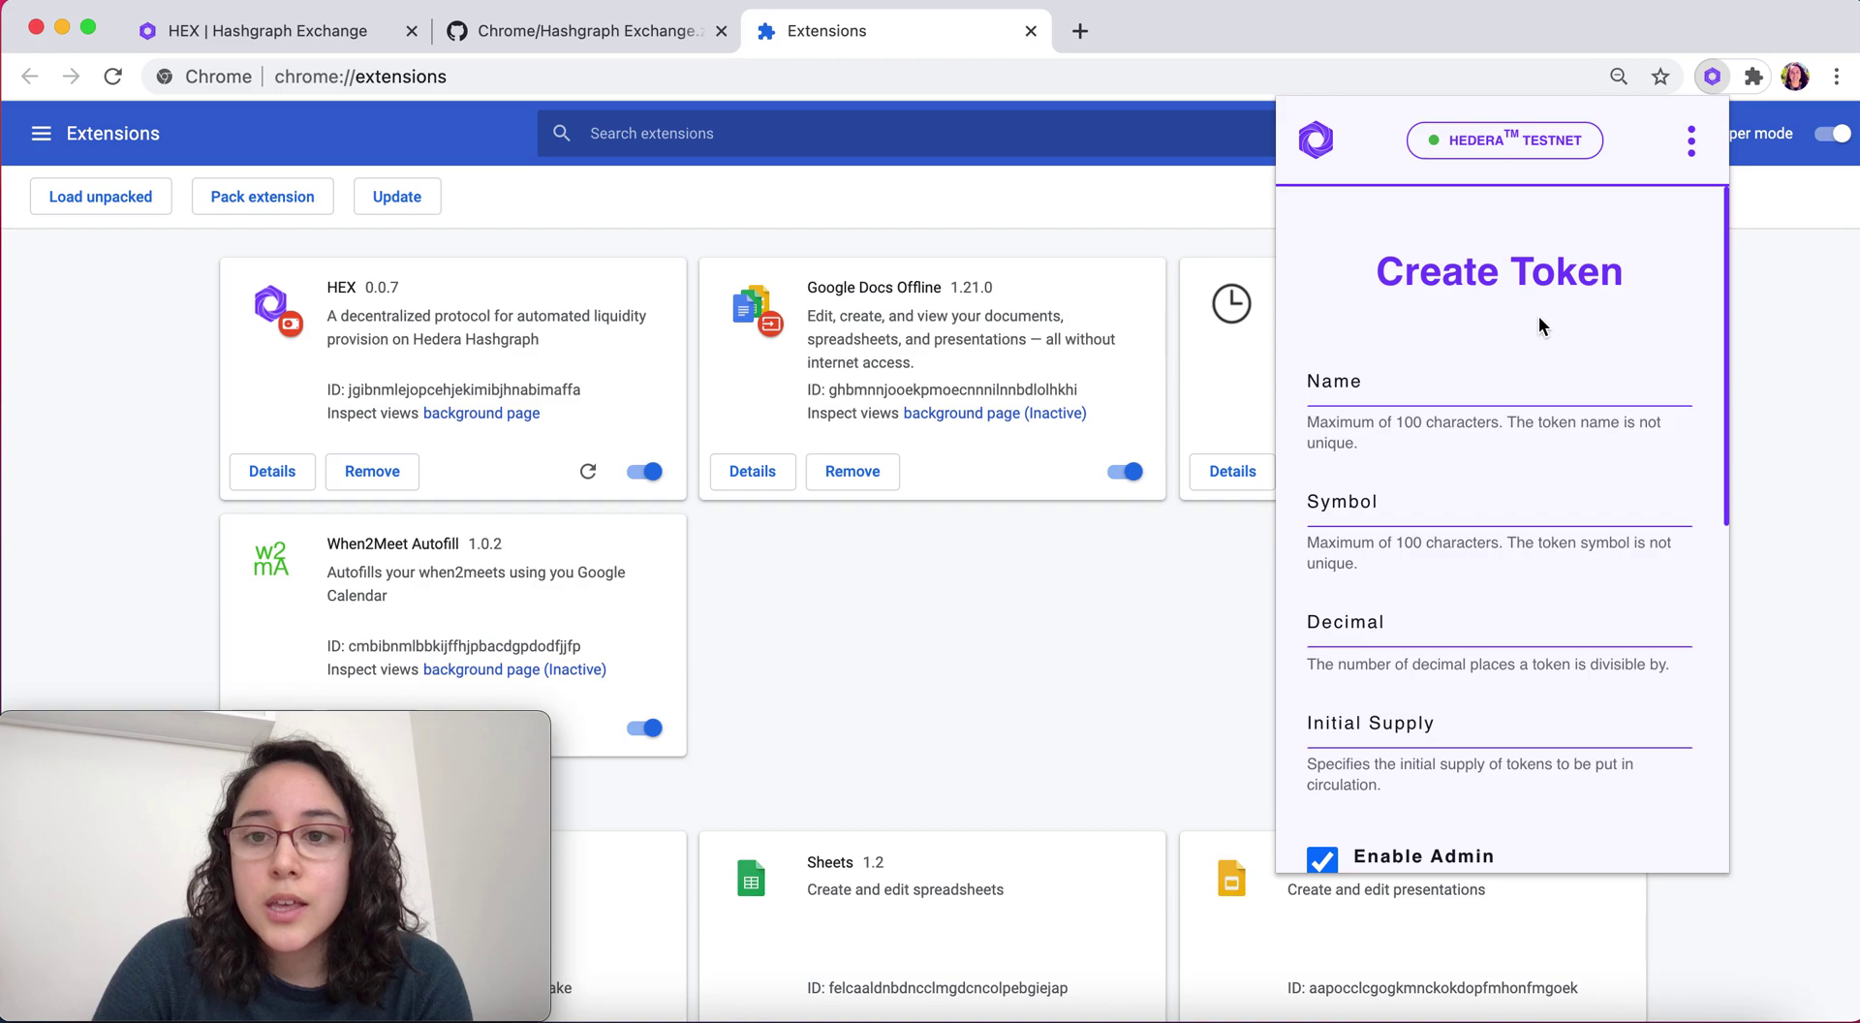
pyautogui.click(1459, 381)
pyautogui.write('test_t')
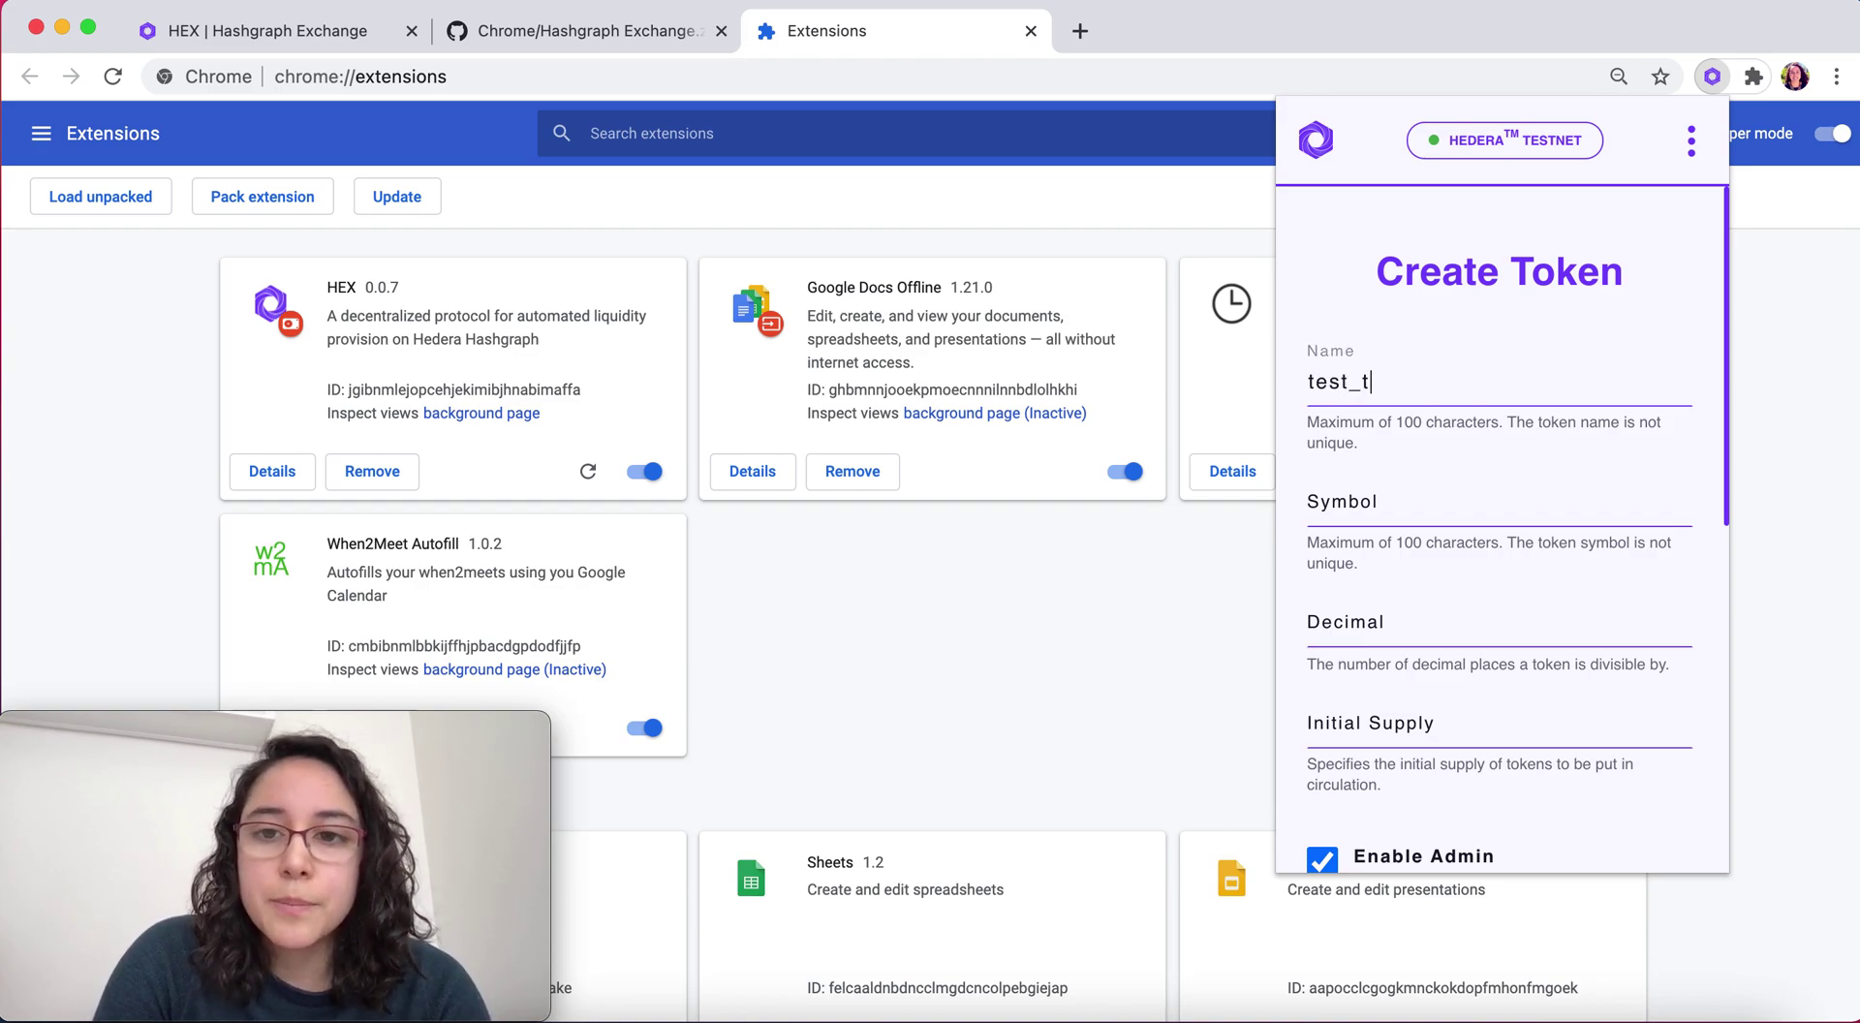
pyautogui.write('oken2')
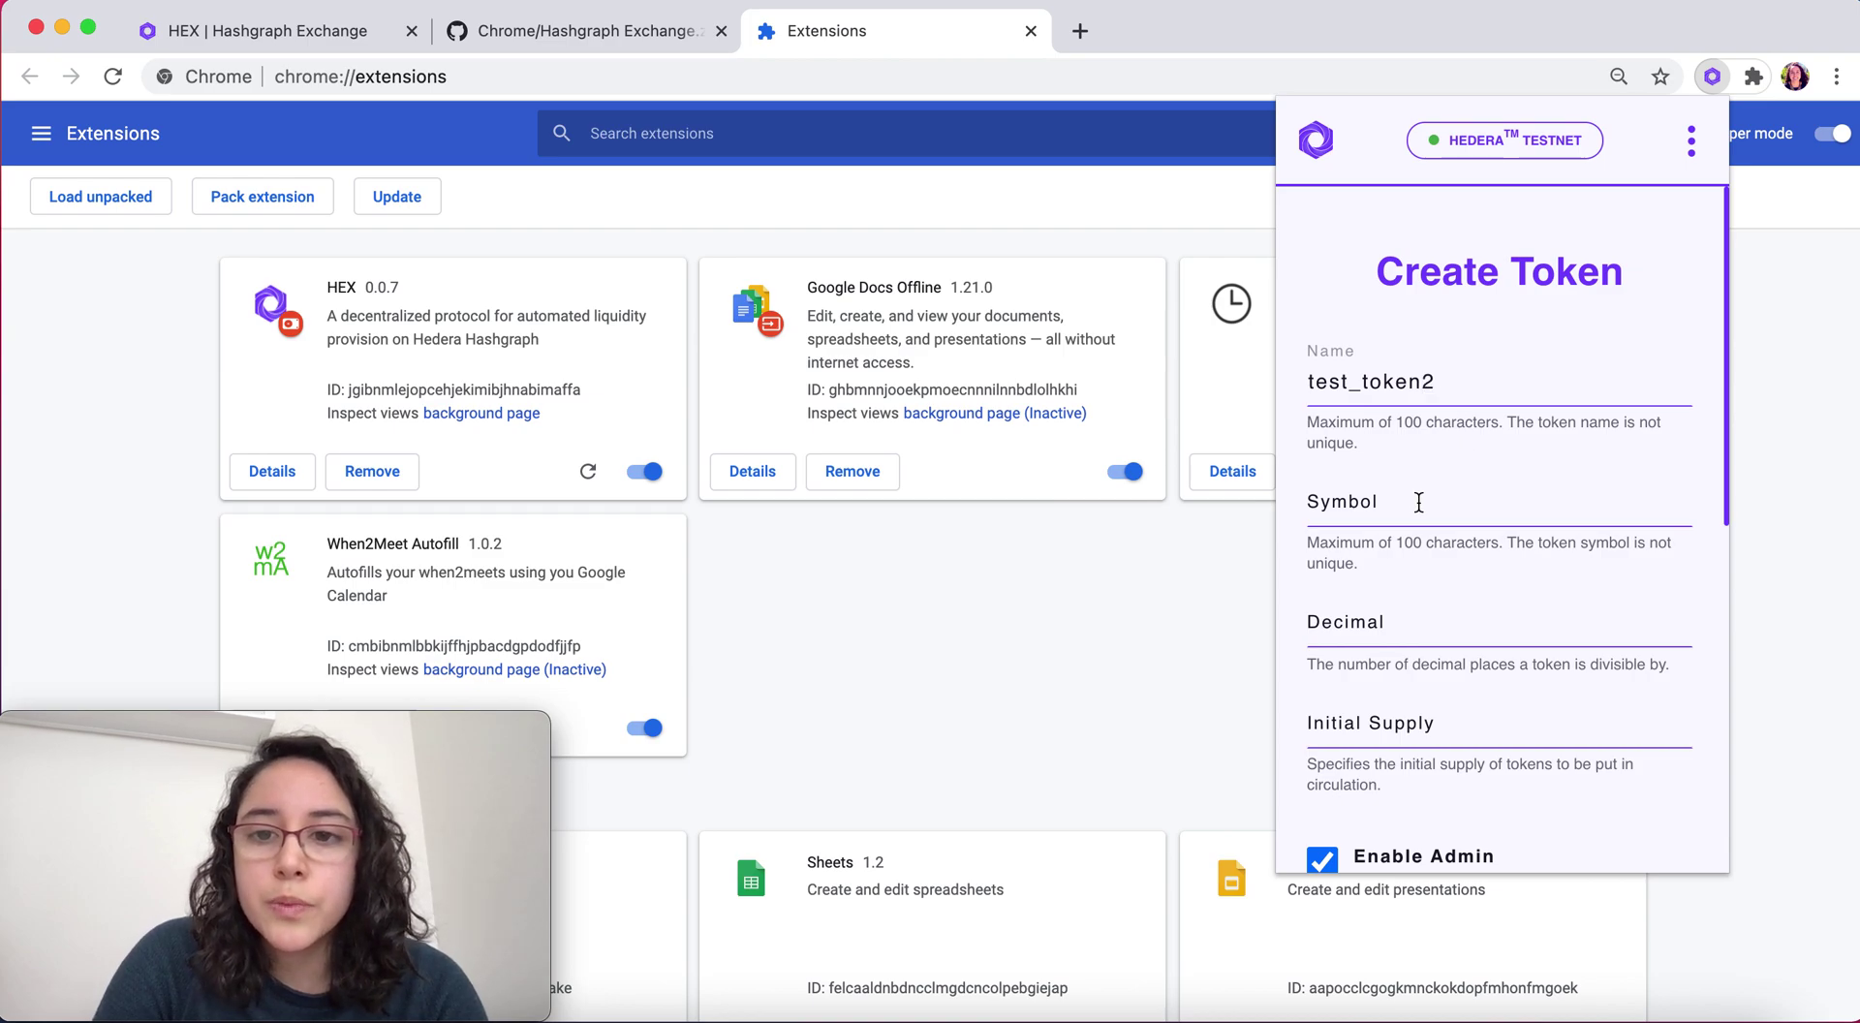
pyautogui.click(1417, 503)
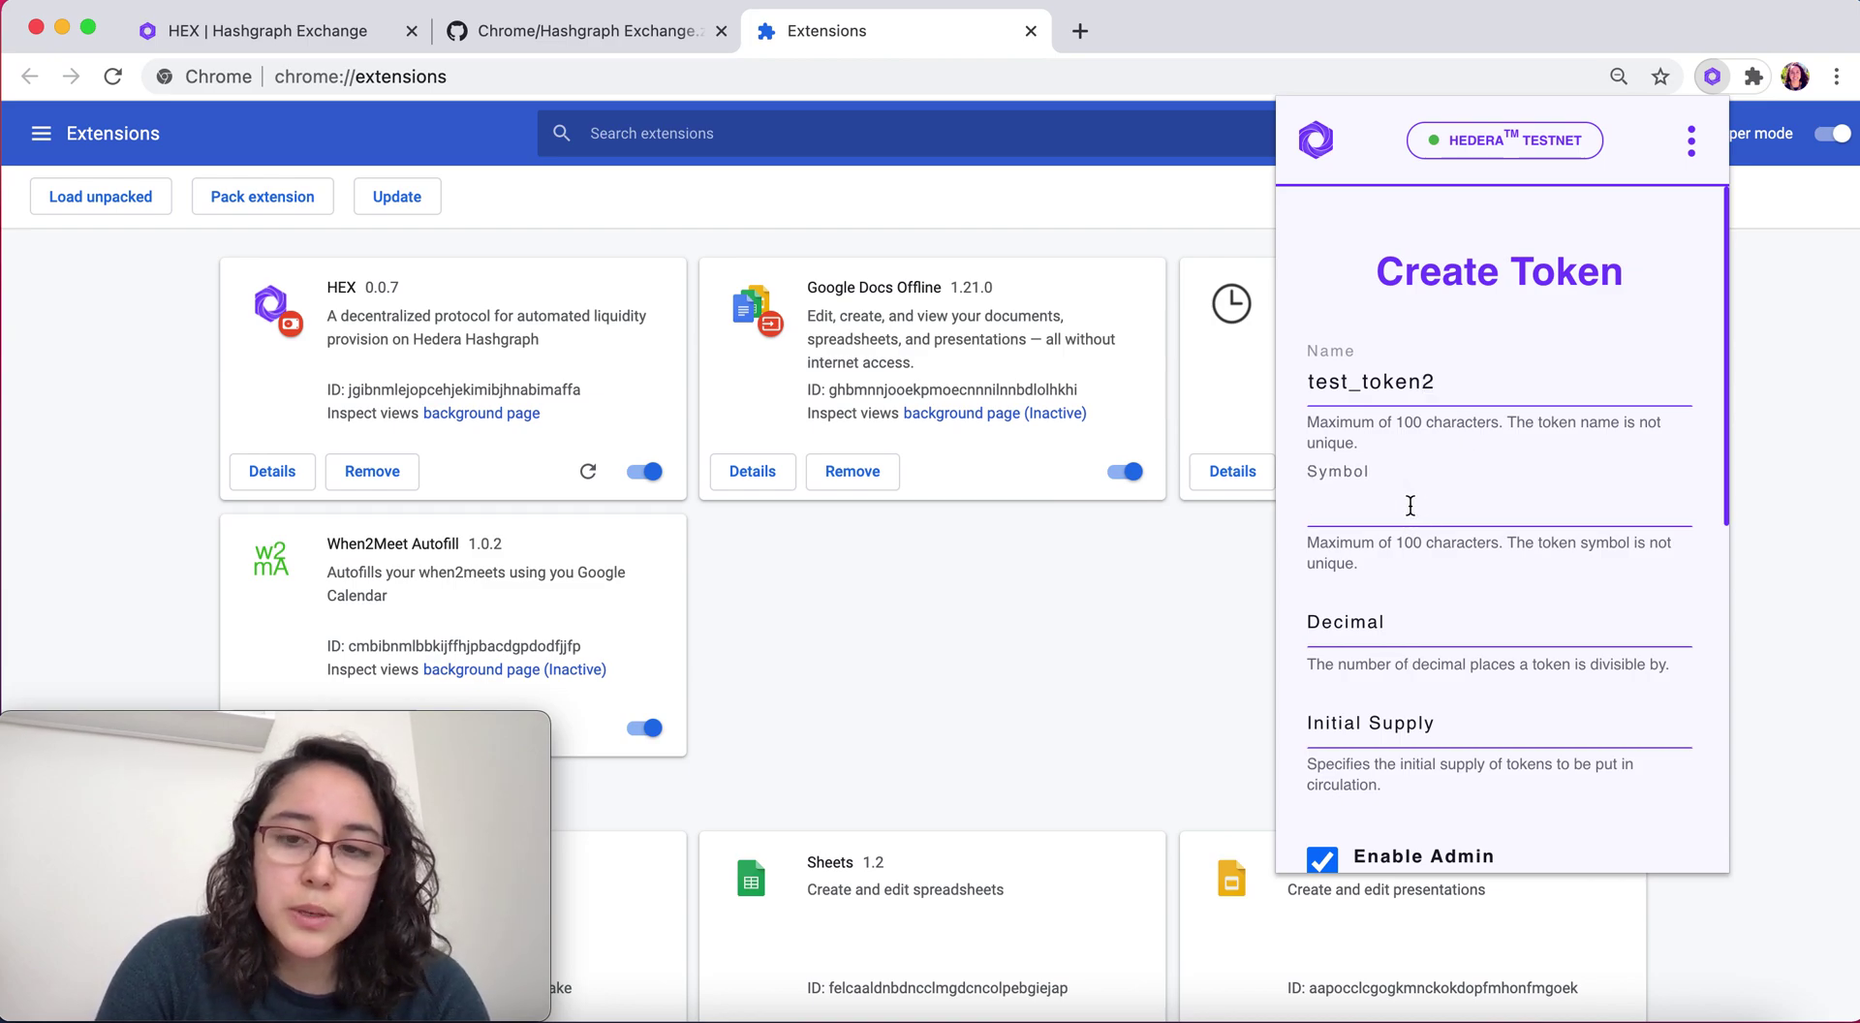
pyautogui.click(1384, 627)
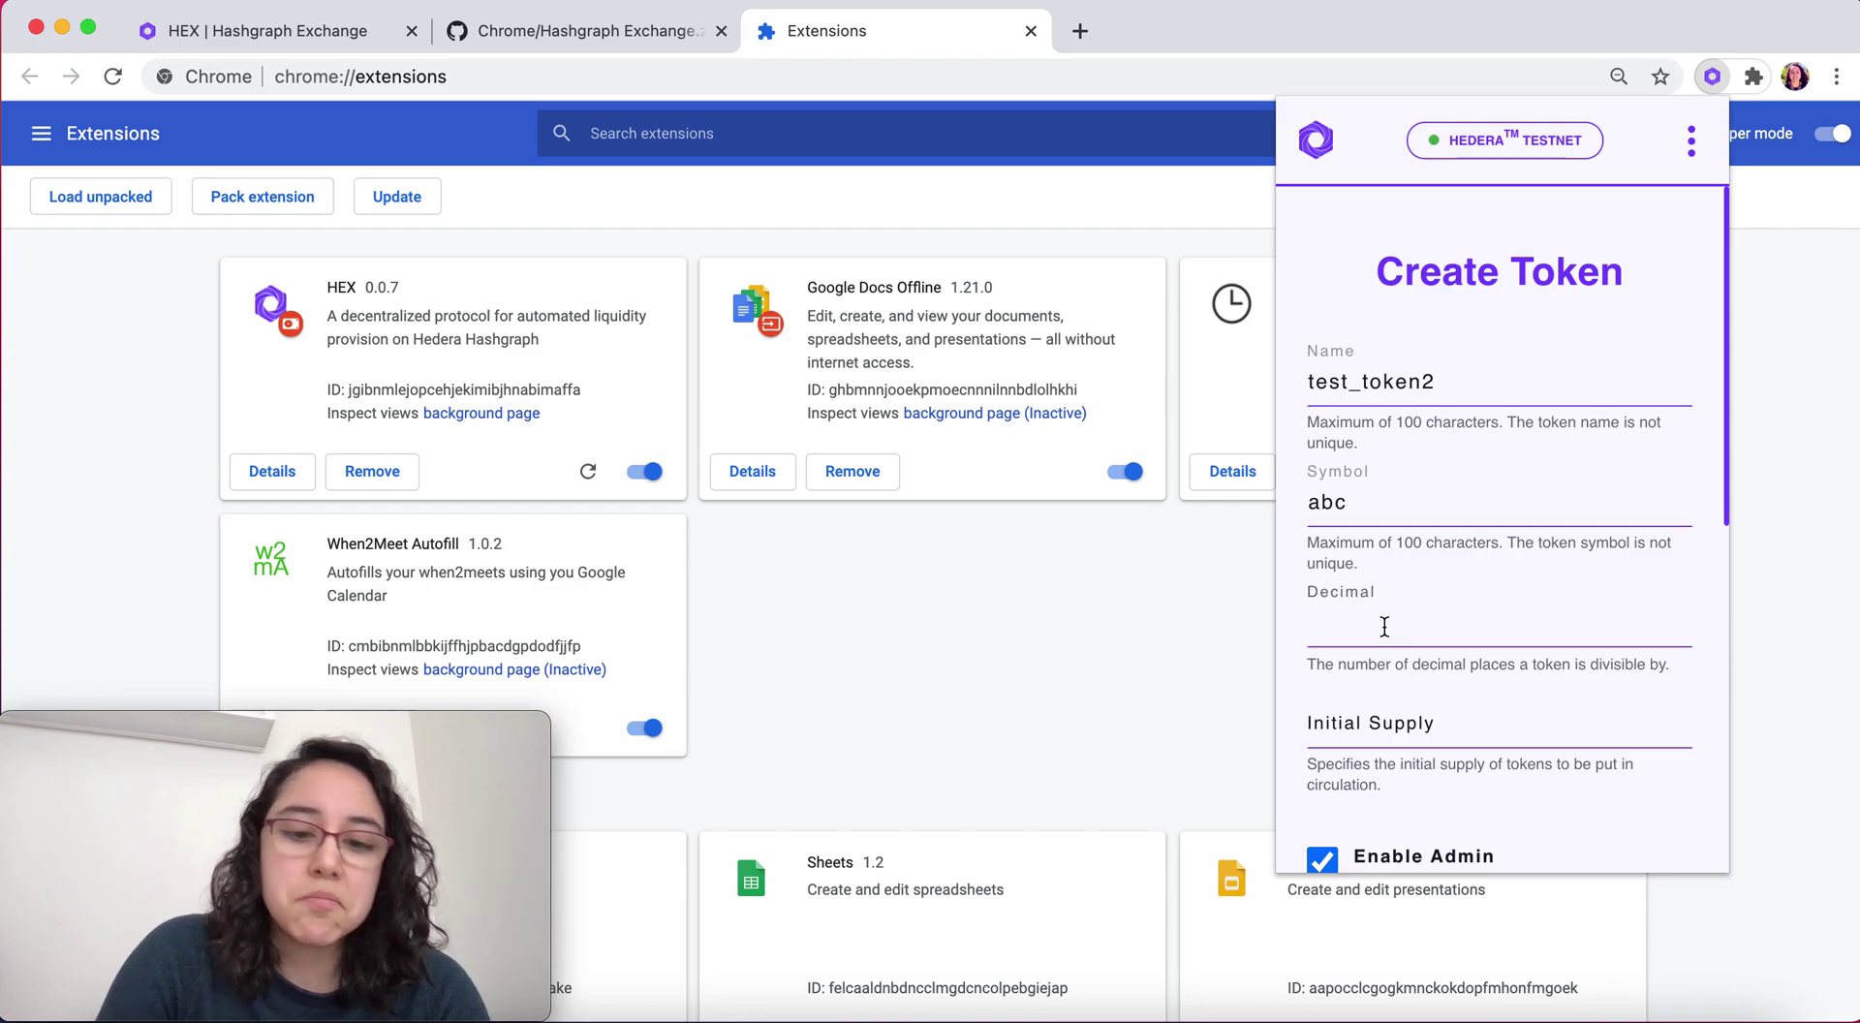
pyautogui.click(1408, 718)
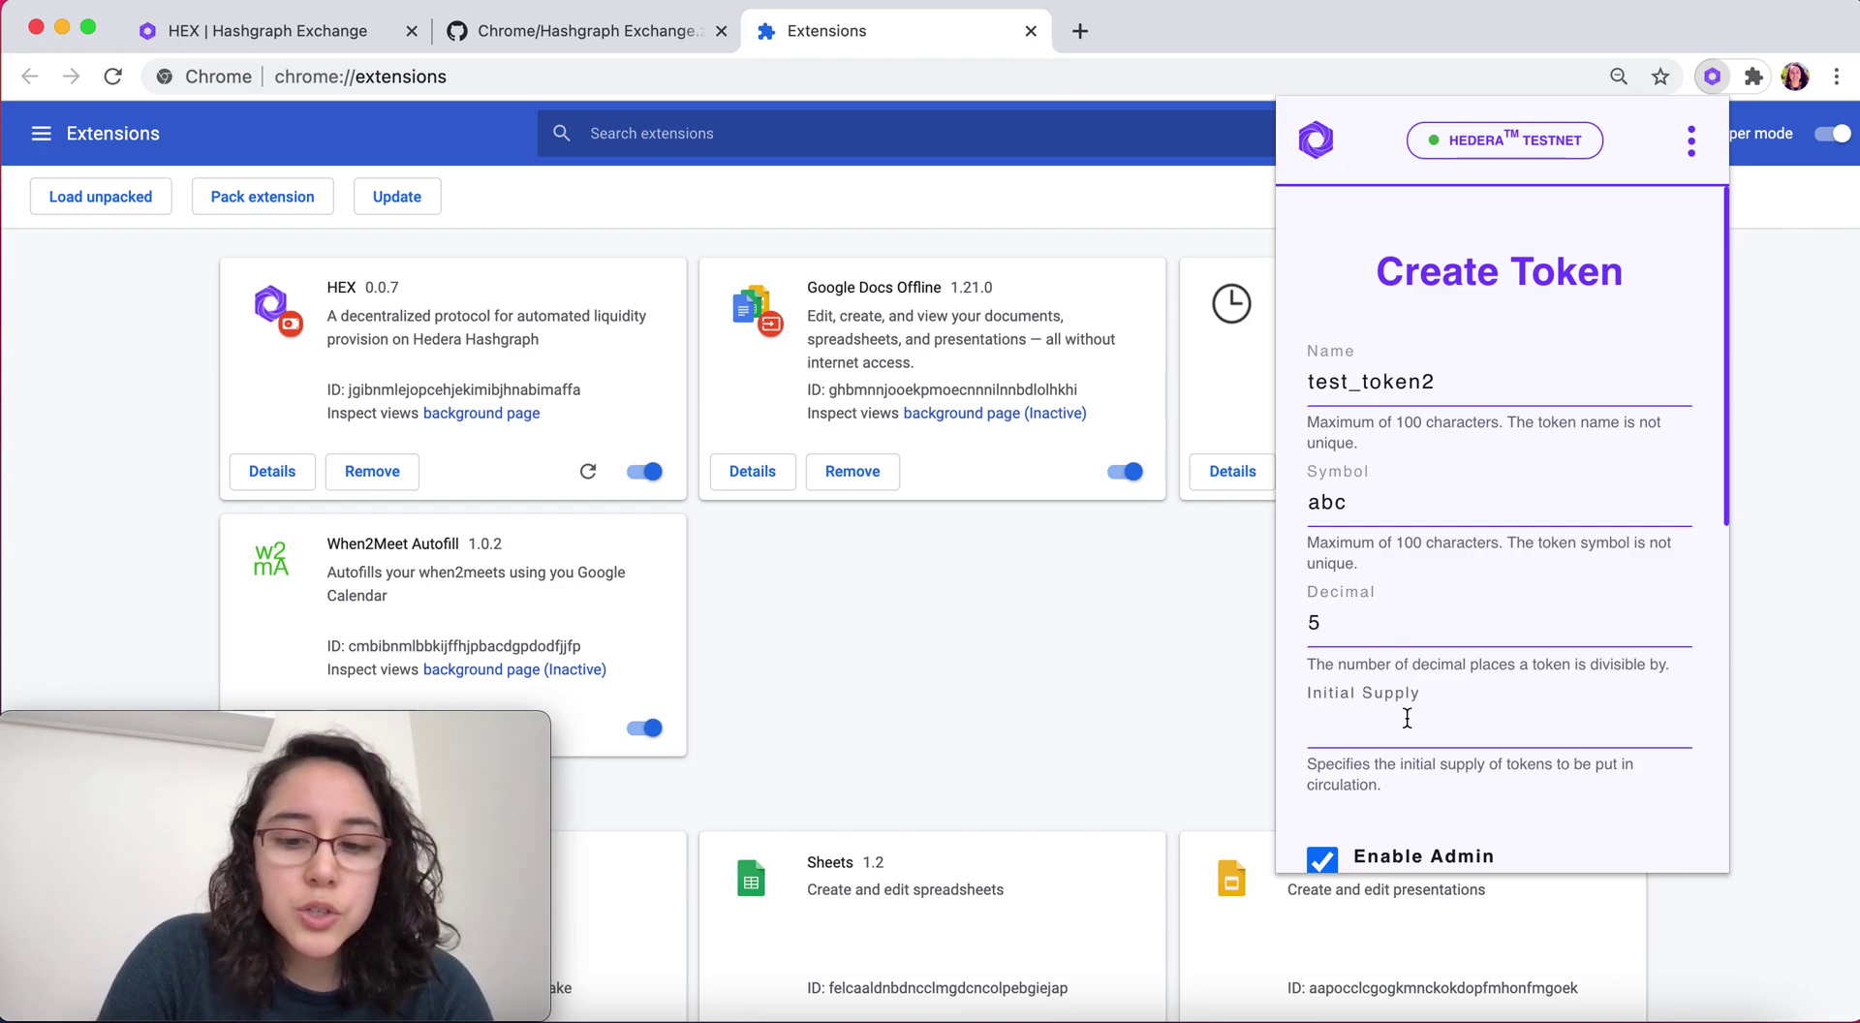
pyautogui.write('1000')
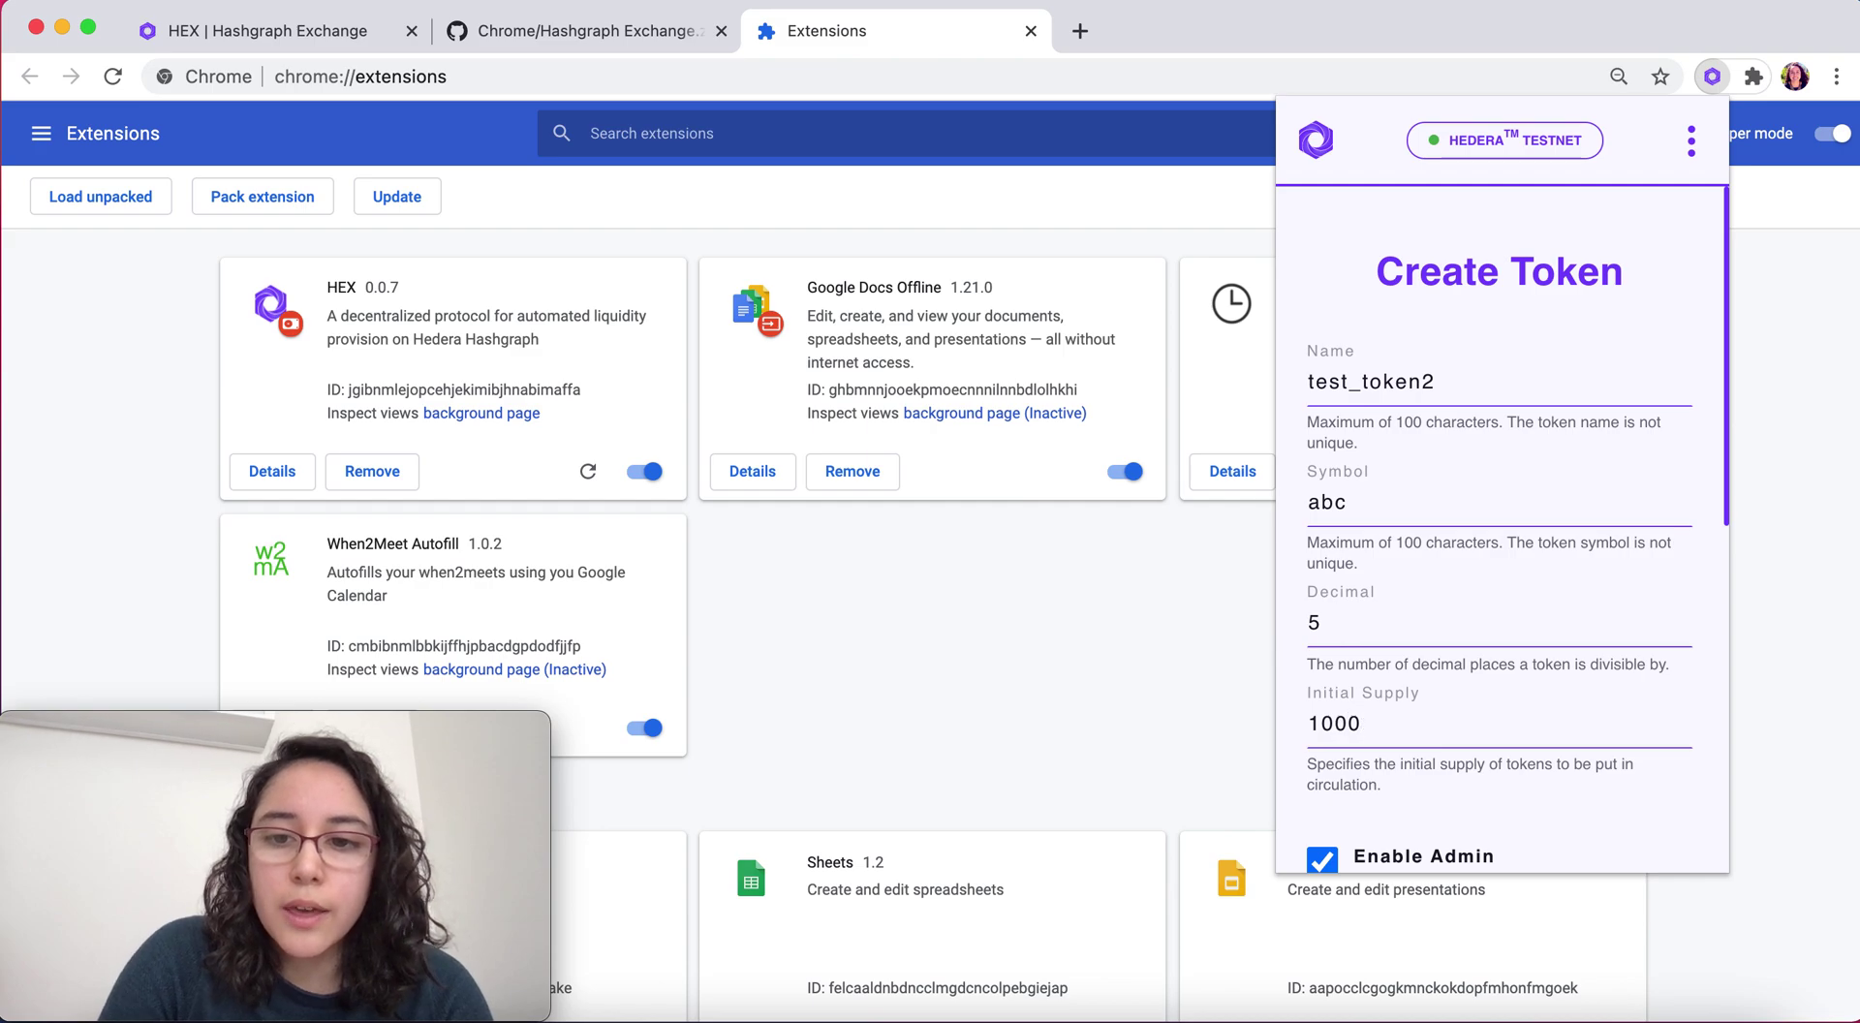
pyautogui.scroll(-10, 1500, 557)
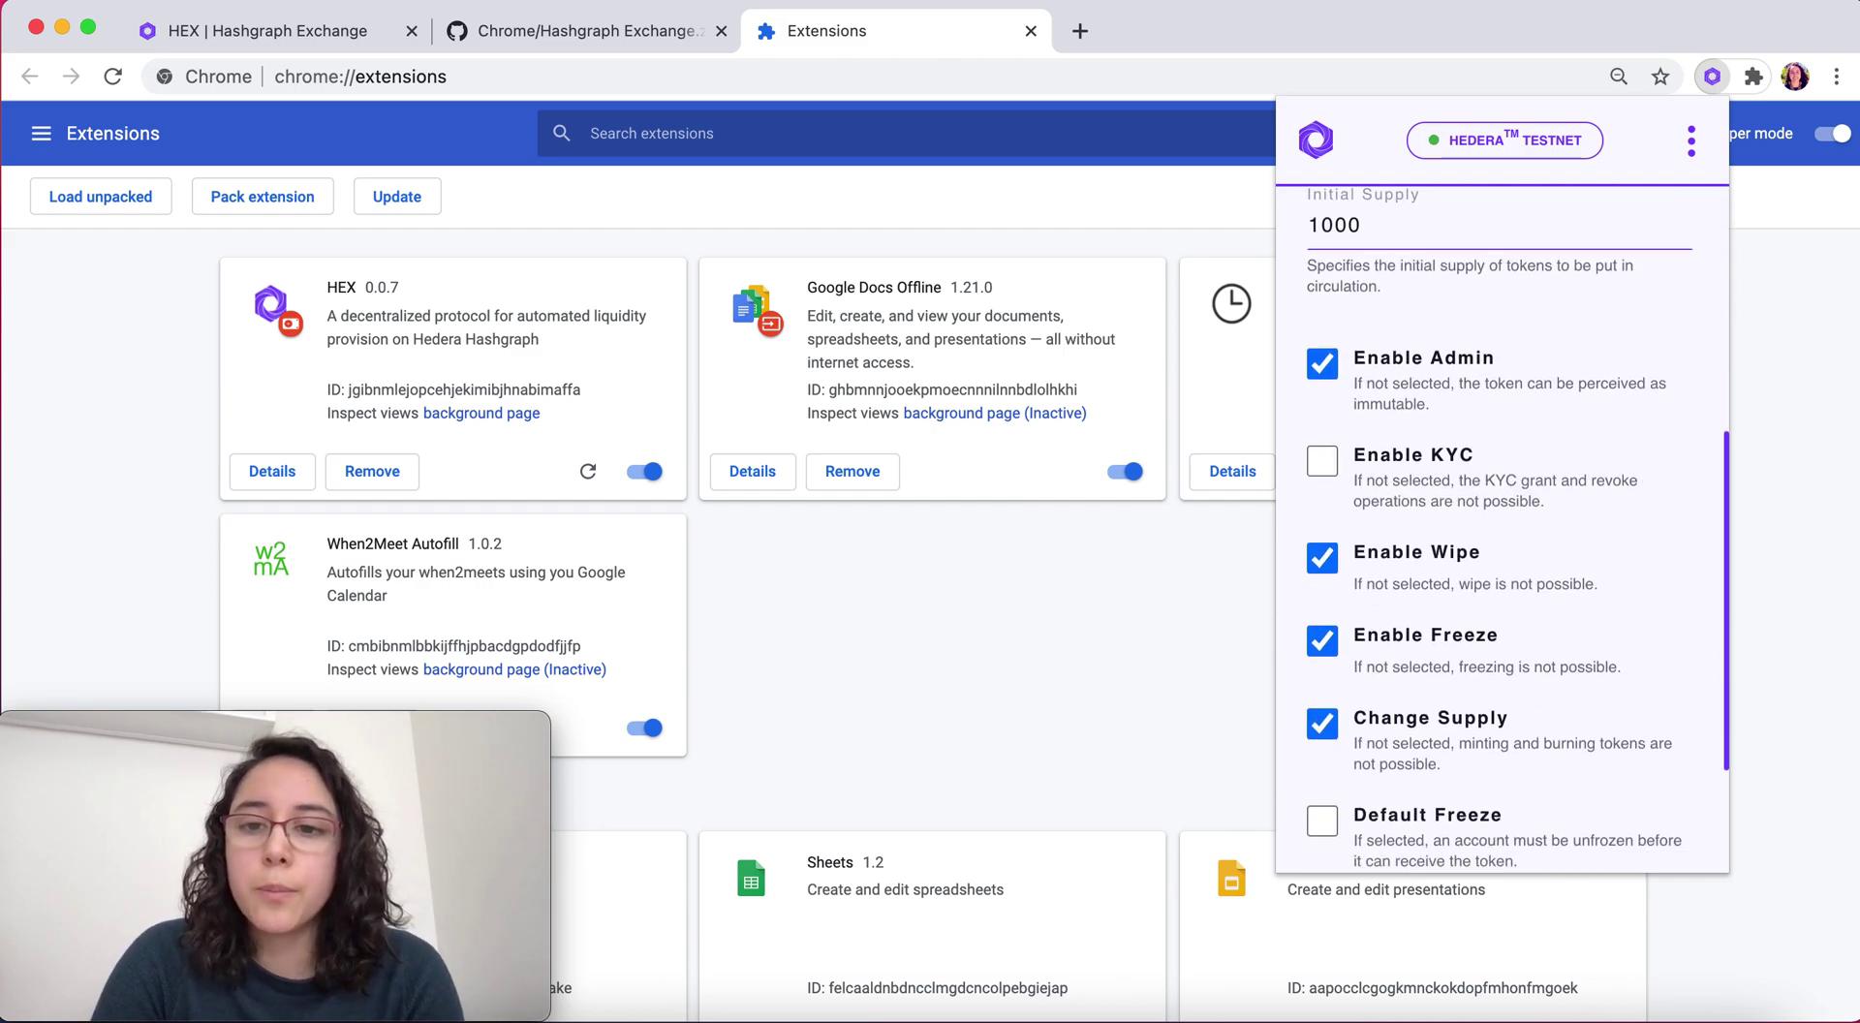
pyautogui.click(1500, 744)
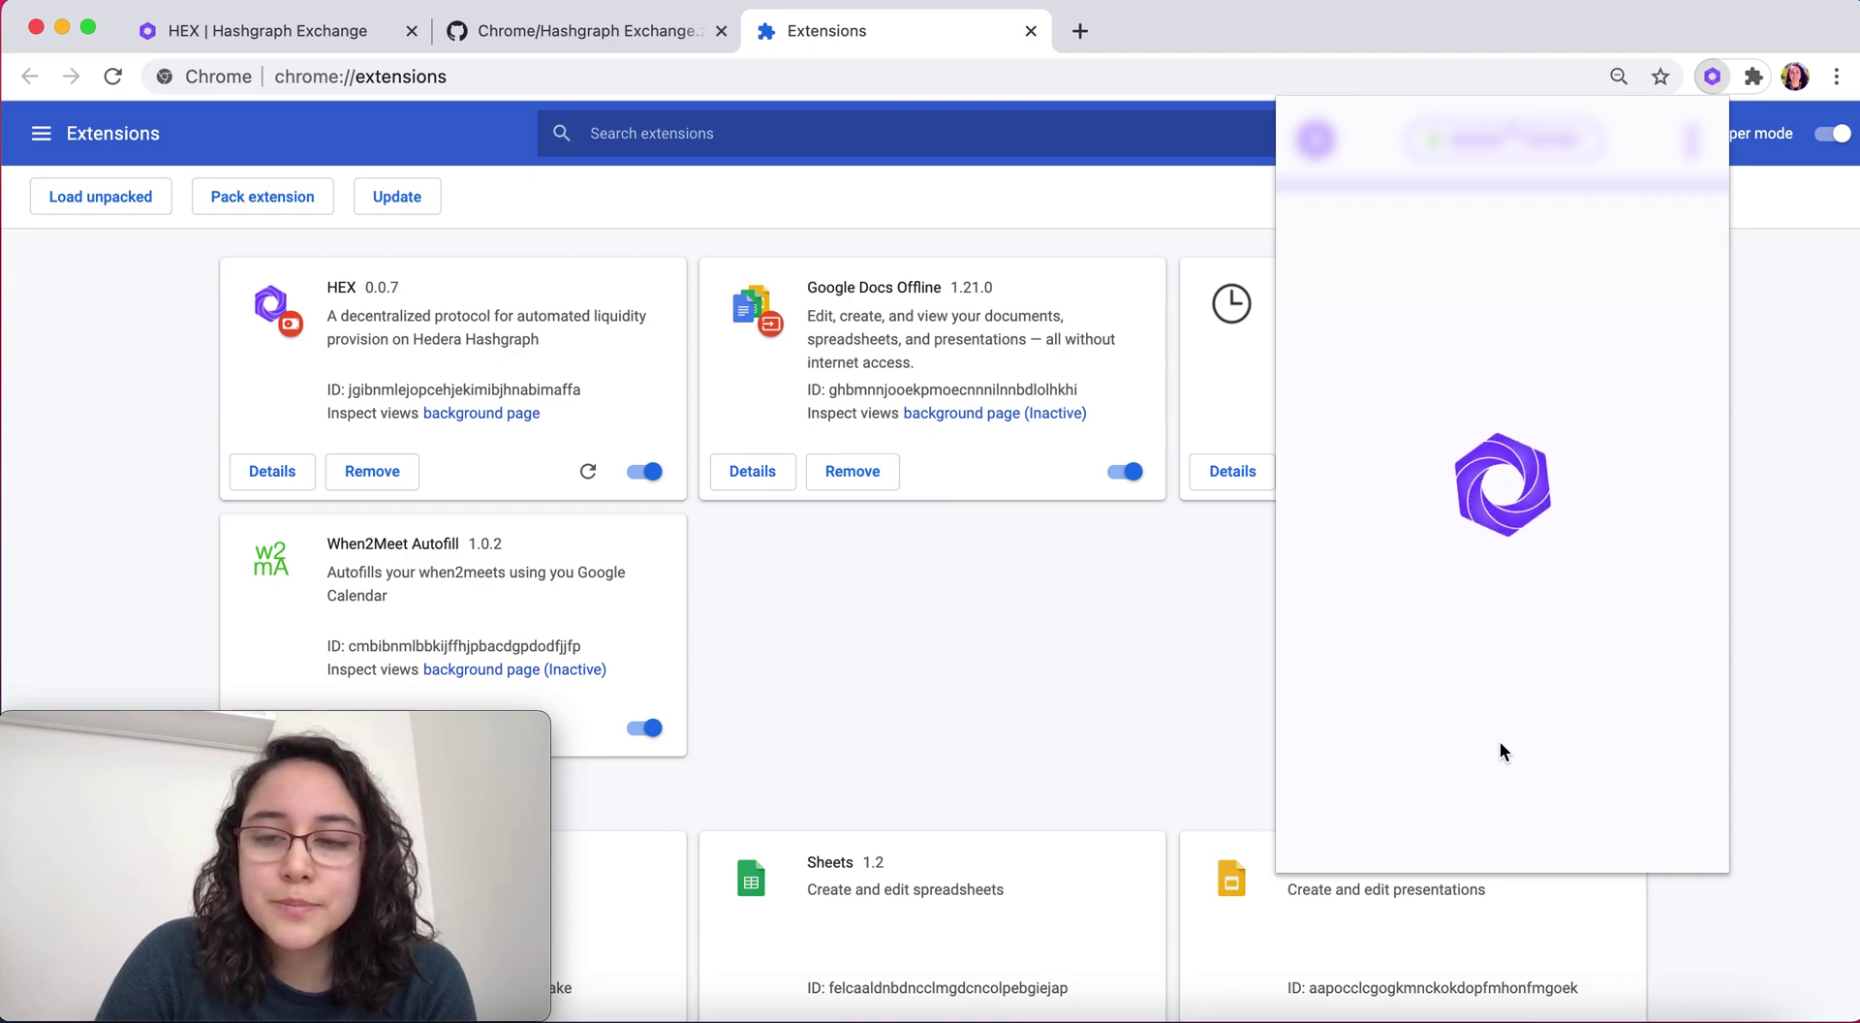
# Add a 'Created Token' line below the first token id in the notes
pyautogui.click(1411, 1017)
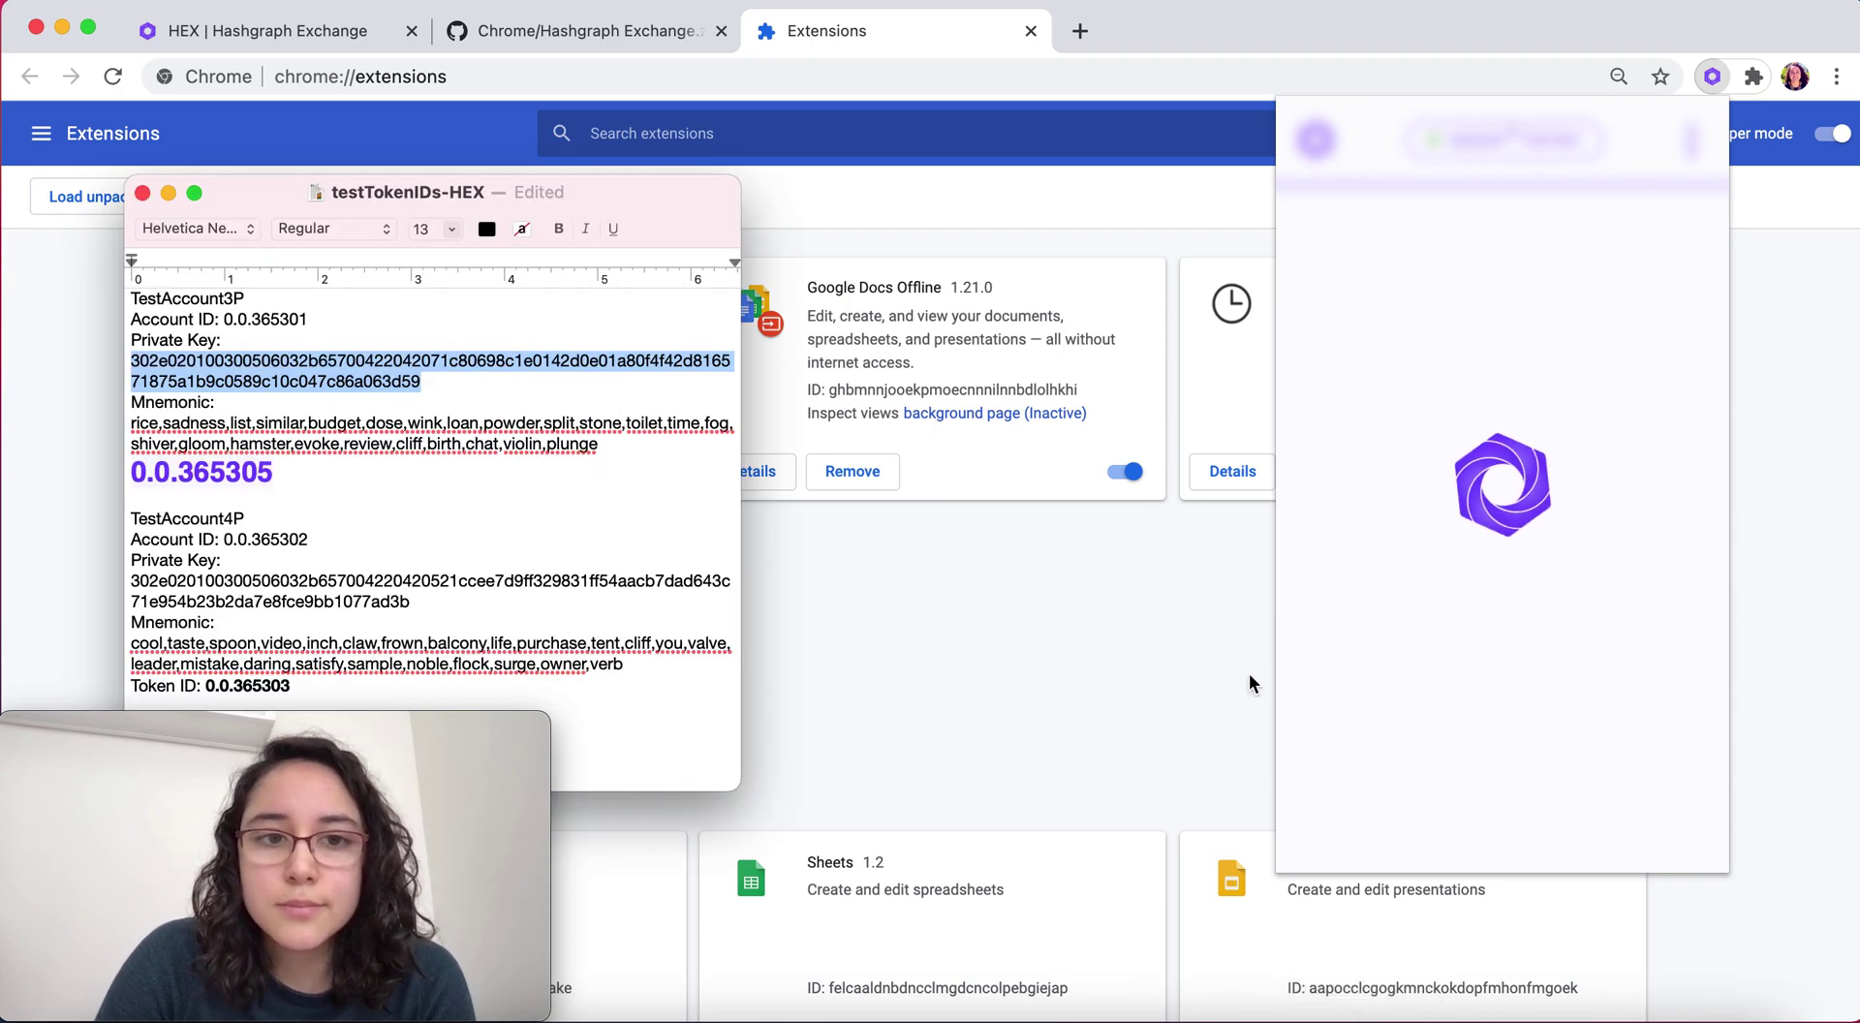
pyautogui.click(537, 480)
pyautogui.press('Return')
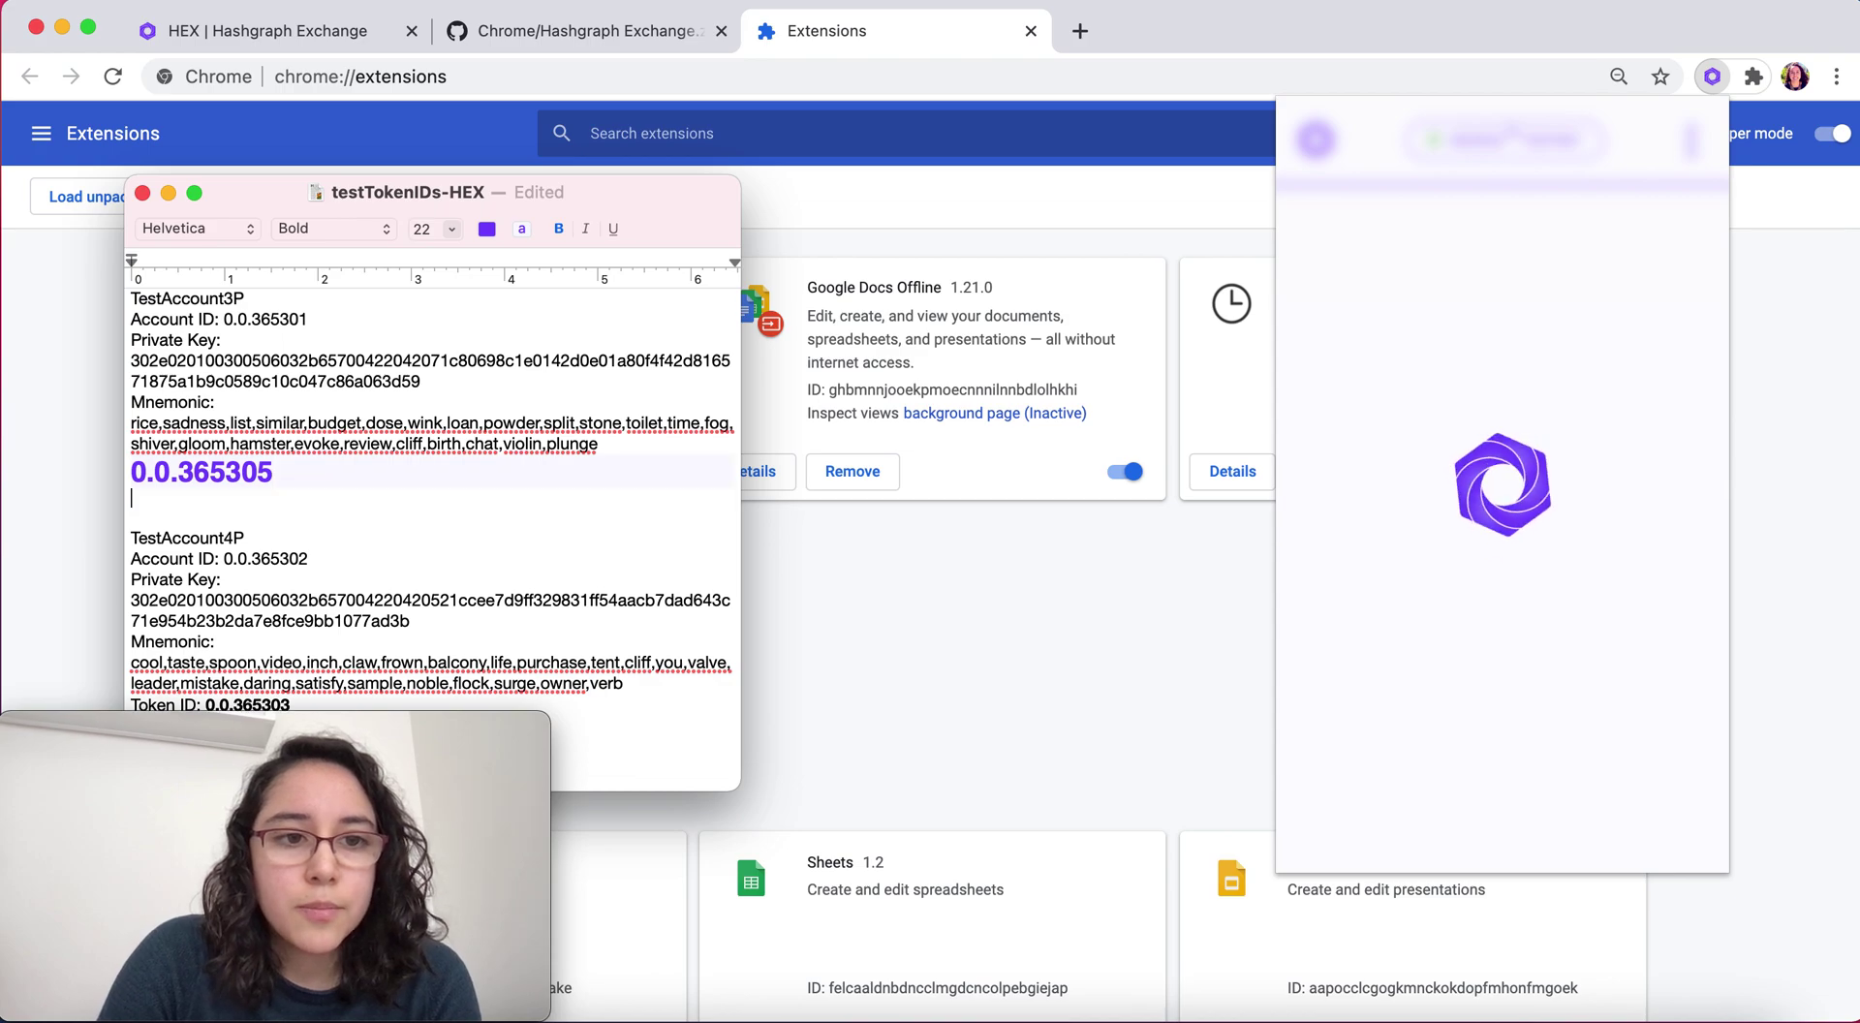
pyautogui.write('Created ')
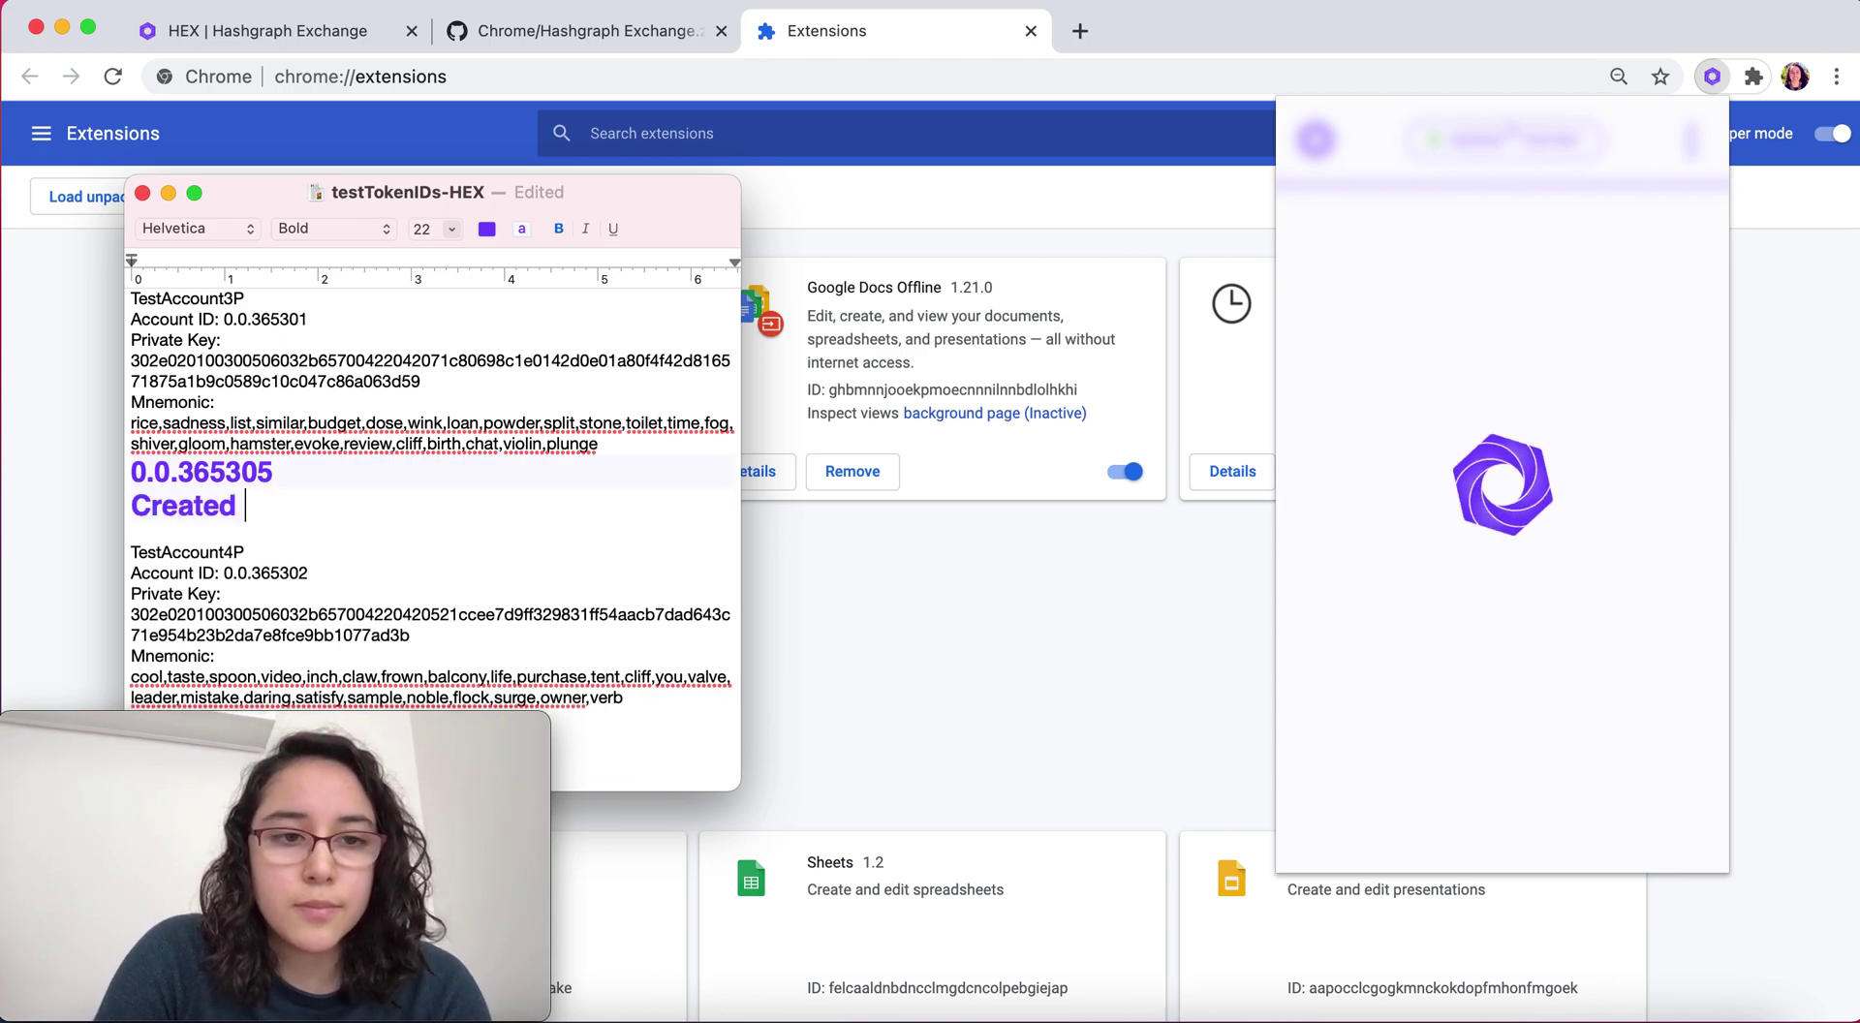
pyautogui.write('Token2')
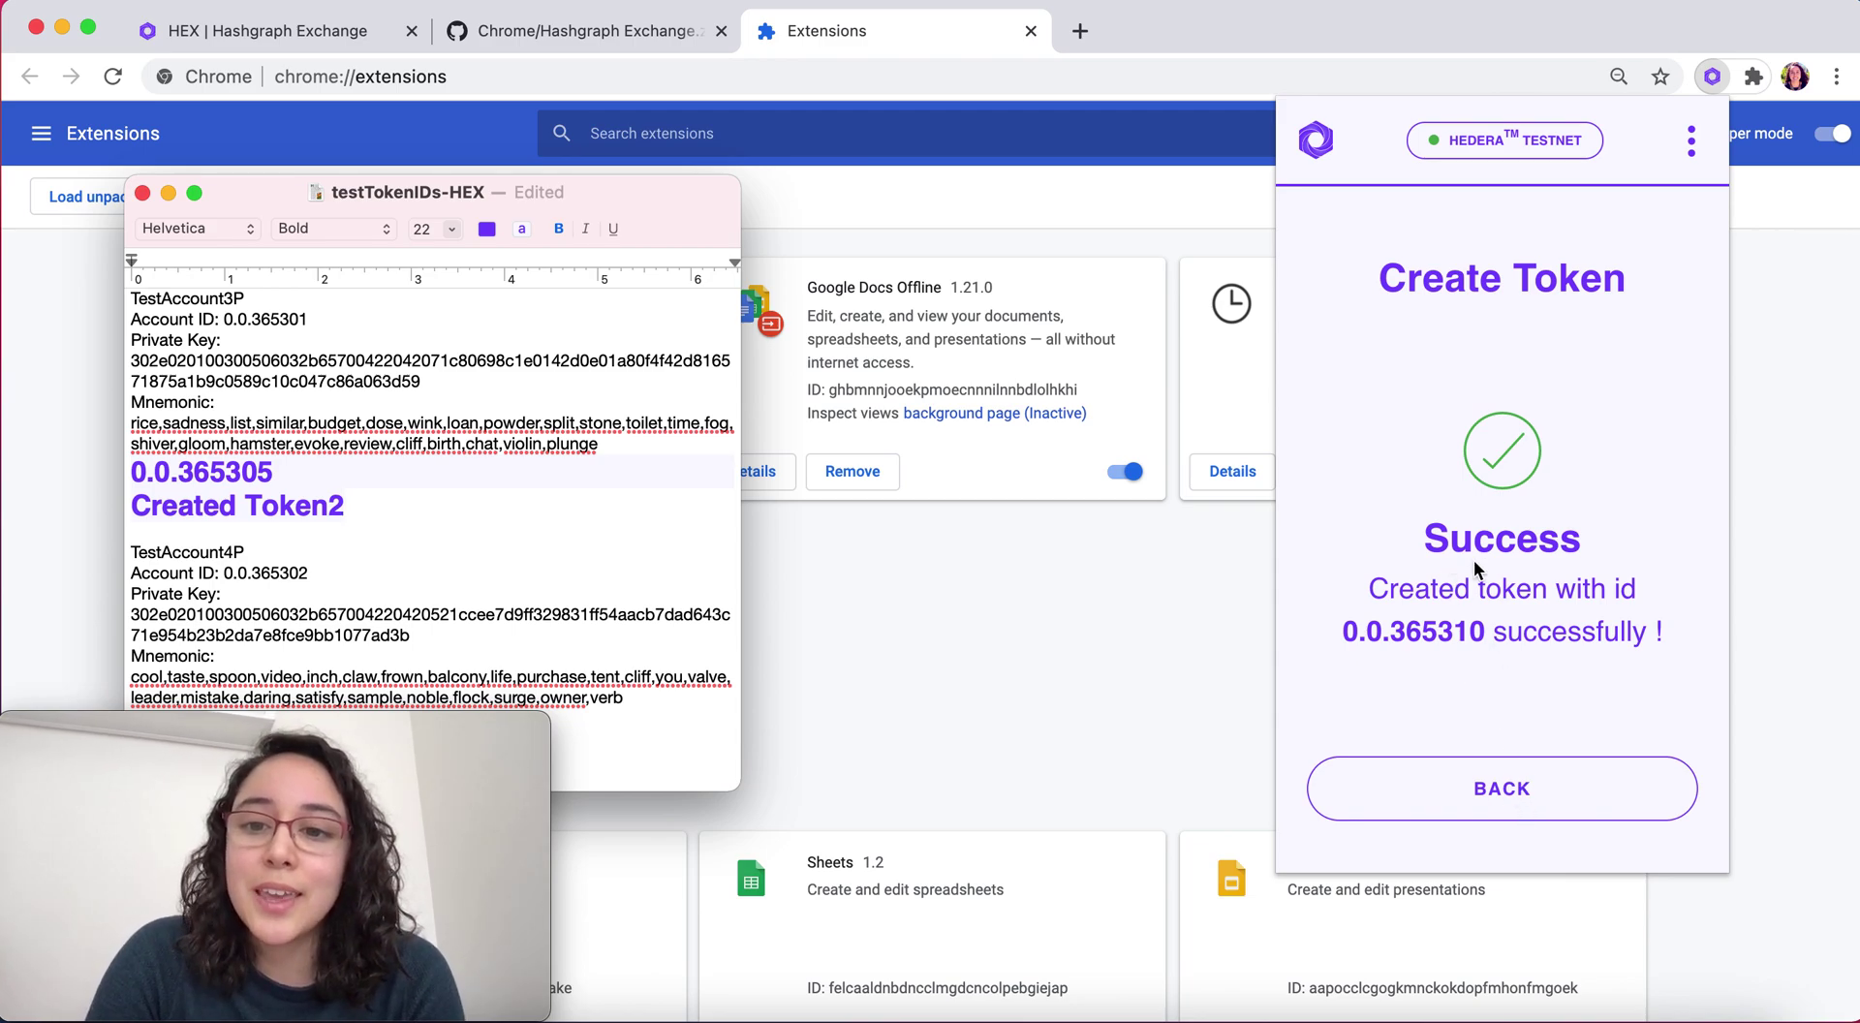
# Paste token id 0.0.365310 beside 'Created Token2', then return to the wallet's account overview
pyautogui.click(1370, 634)
pyautogui.moveTo(1344, 630); pyautogui.dragTo(1482, 632)
pyautogui.press('super+c')
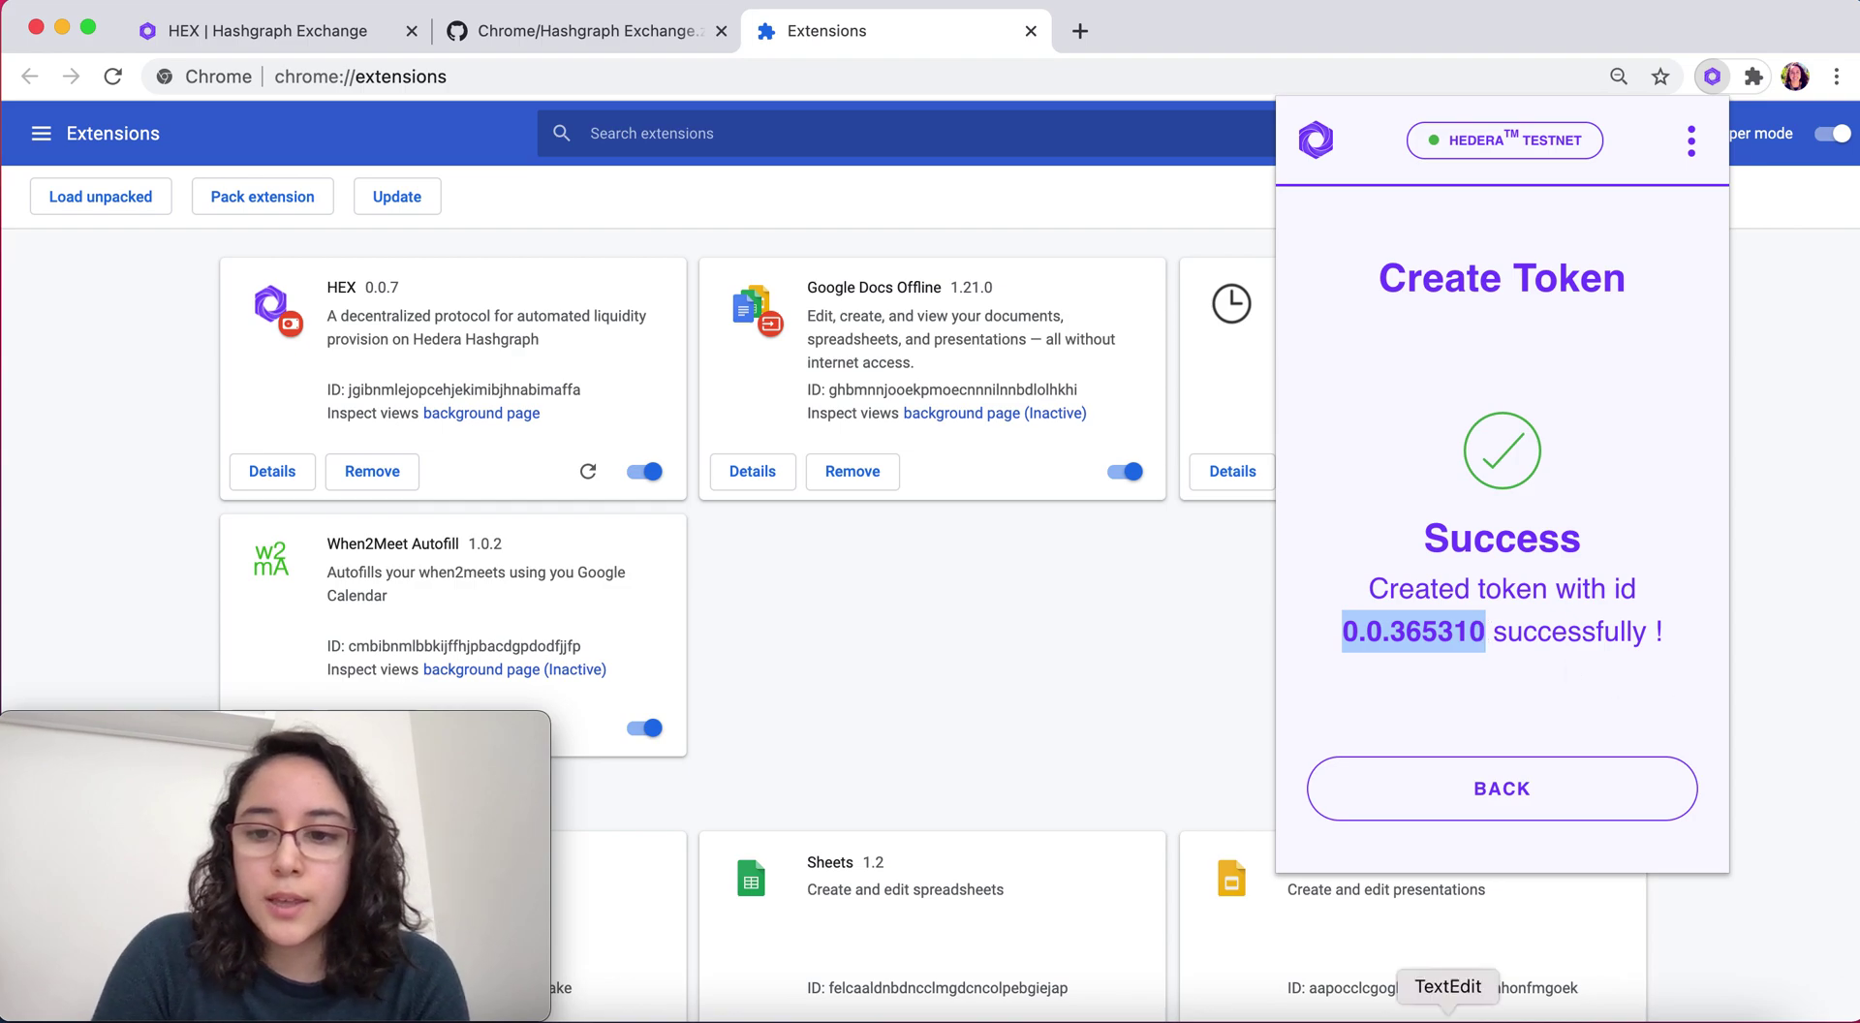
pyautogui.click(1448, 1017)
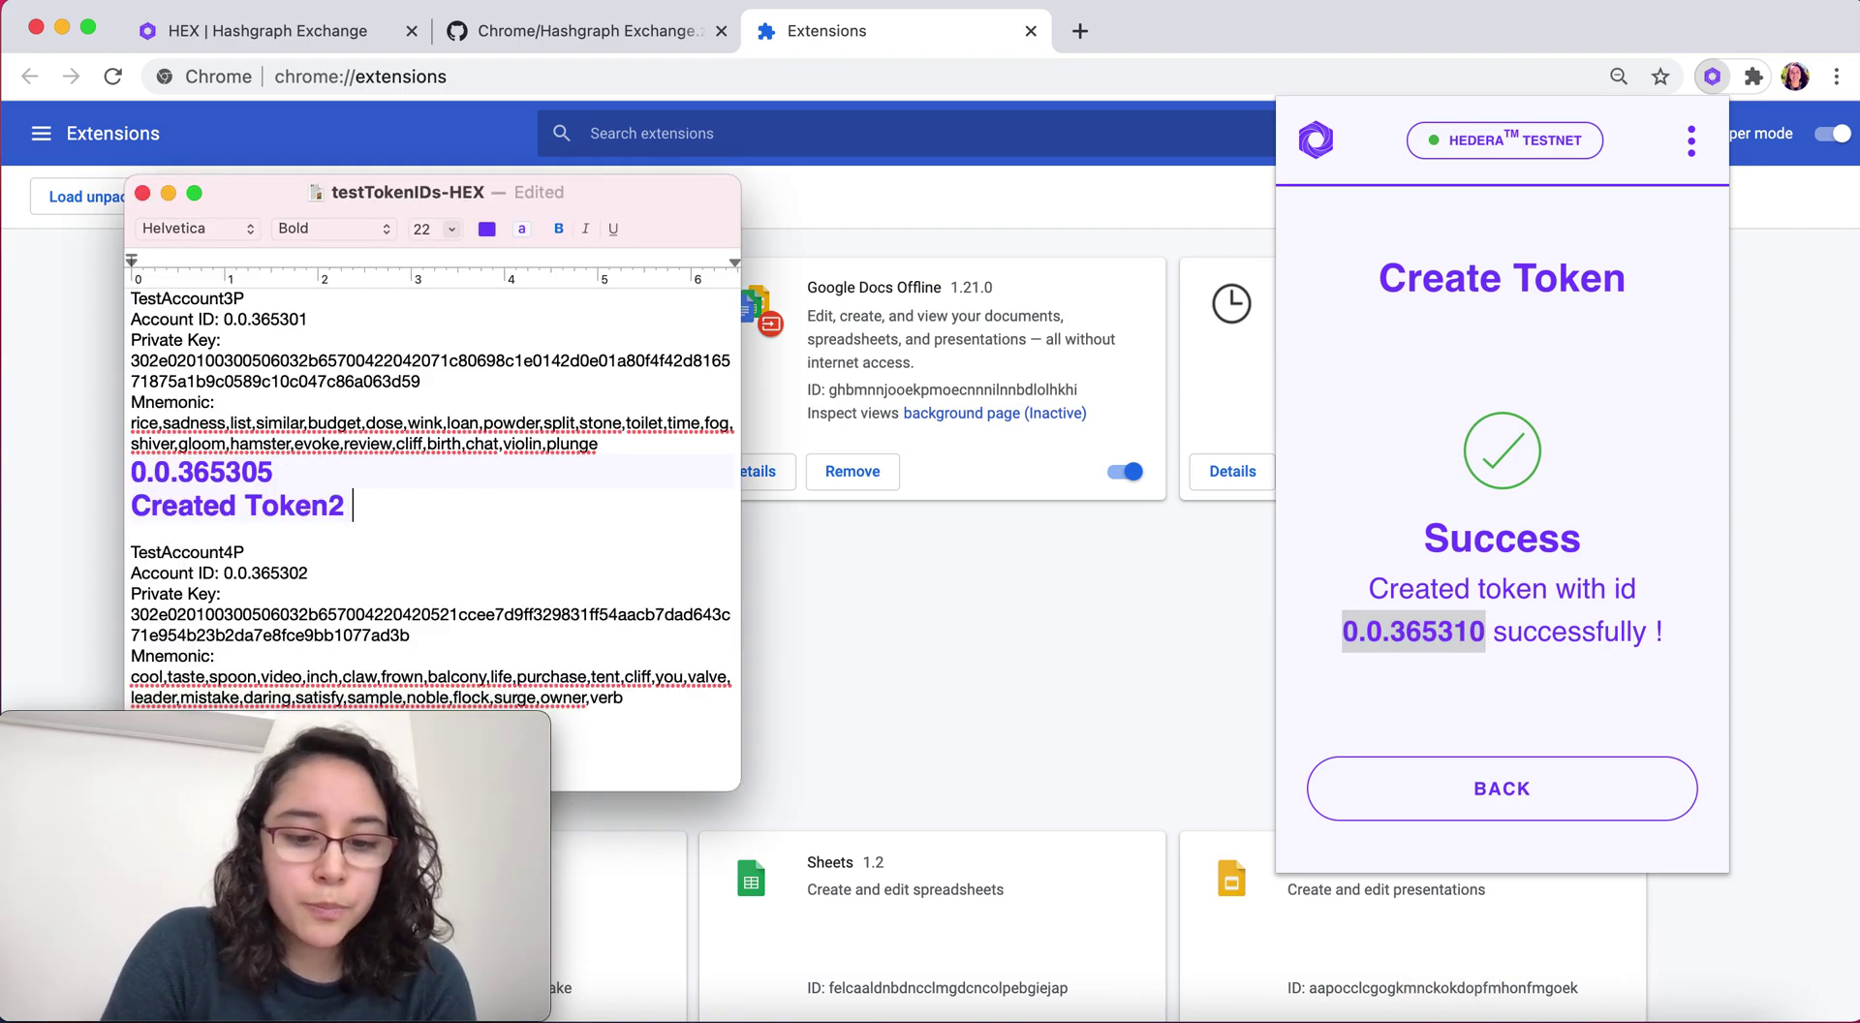
pyautogui.press('super+v')
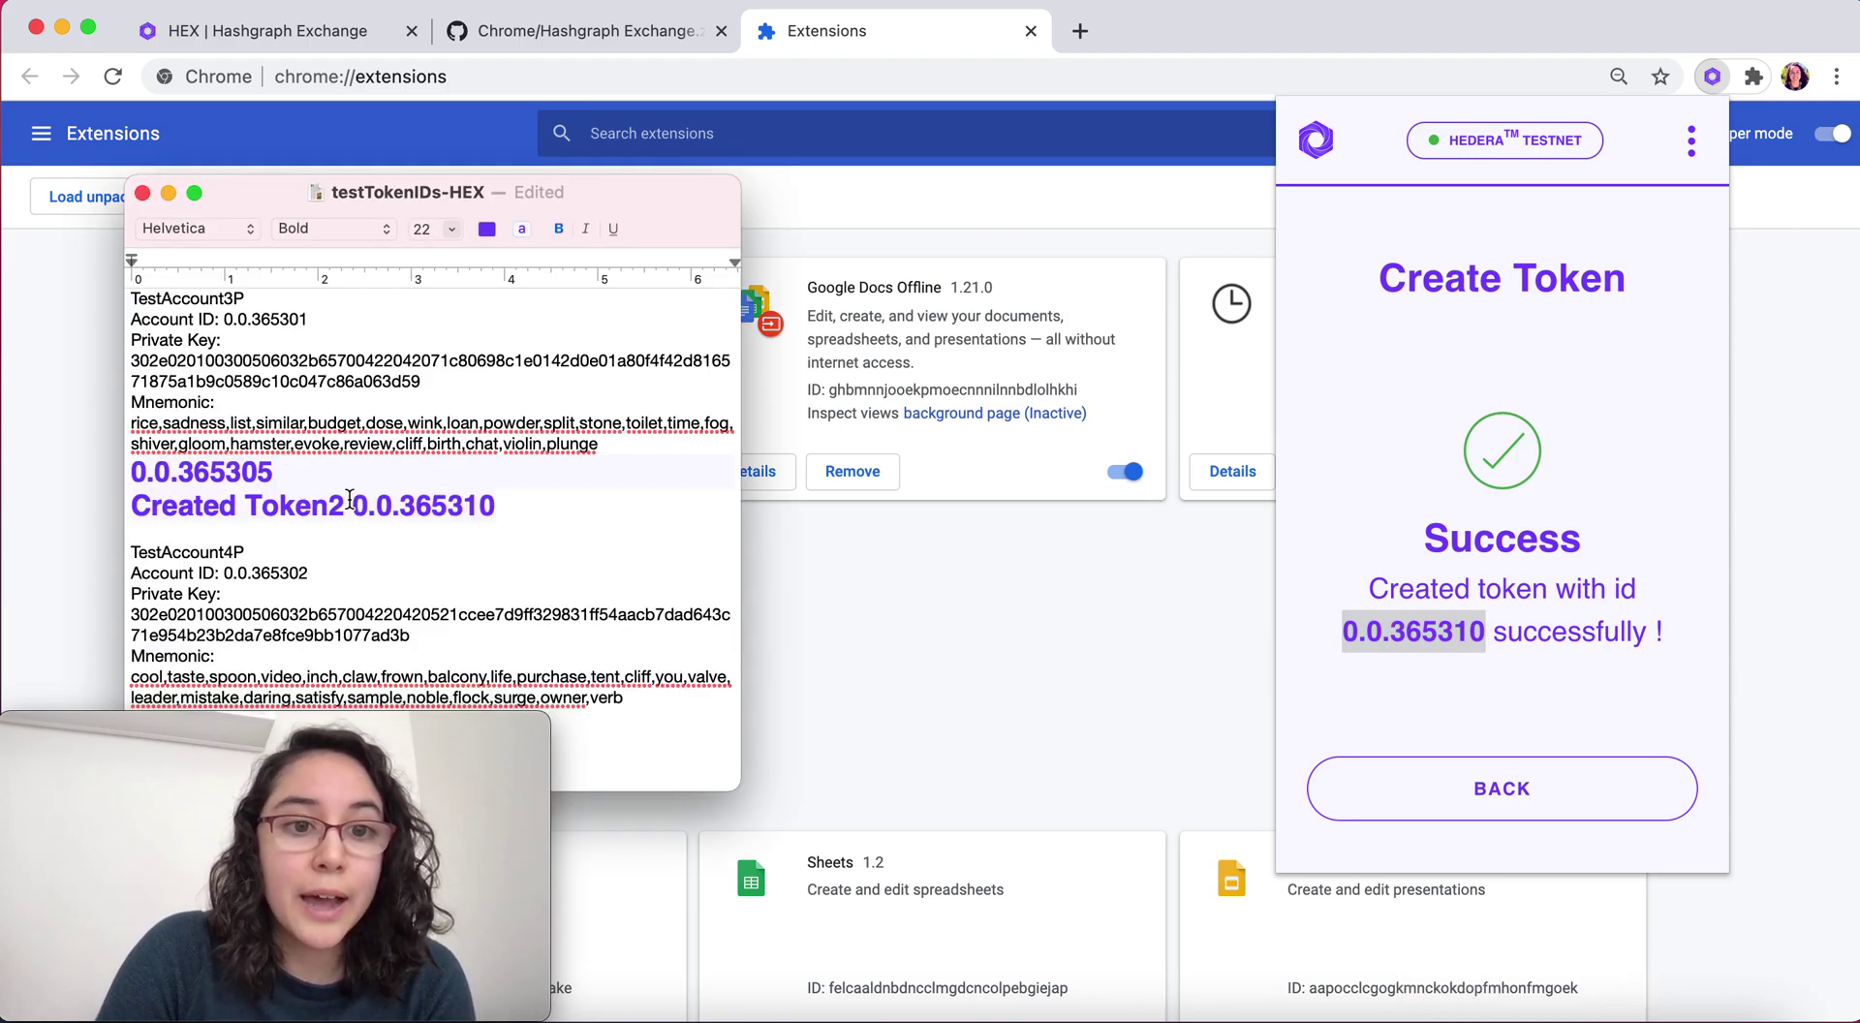
pyautogui.click(355, 505)
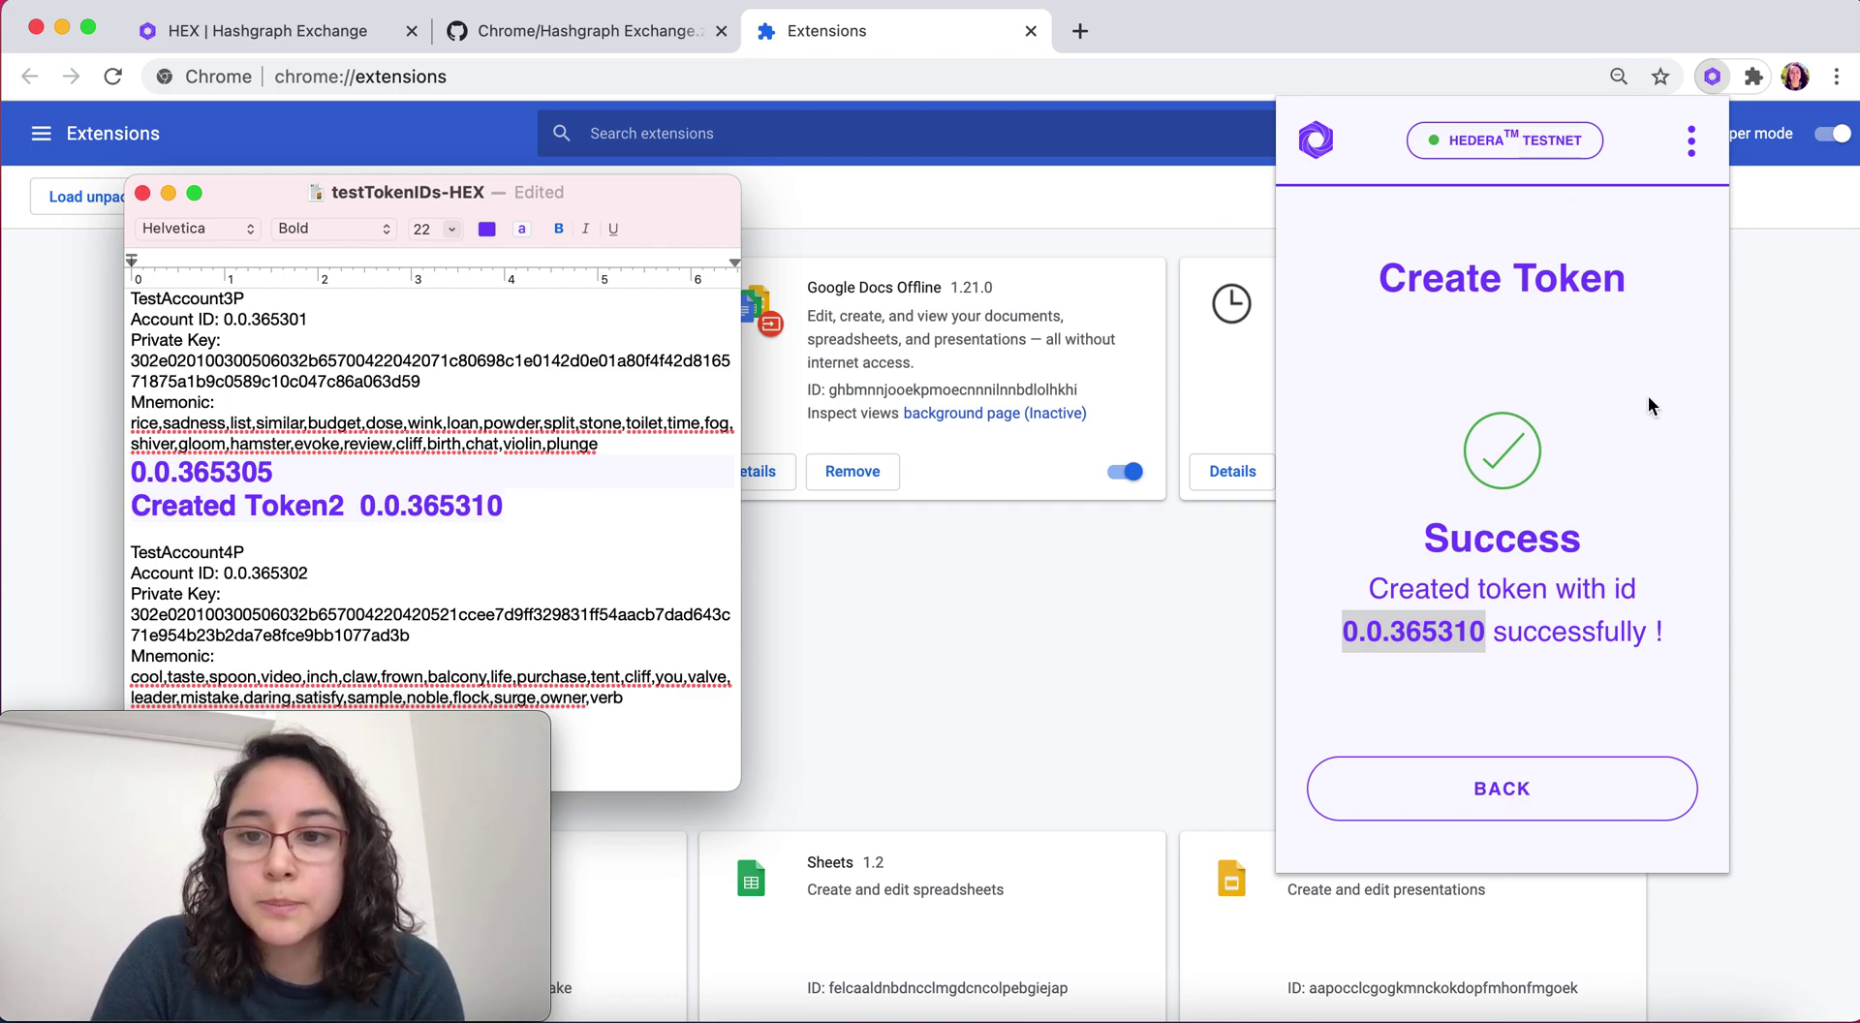
pyautogui.click(1544, 802)
pyautogui.click(1544, 802)
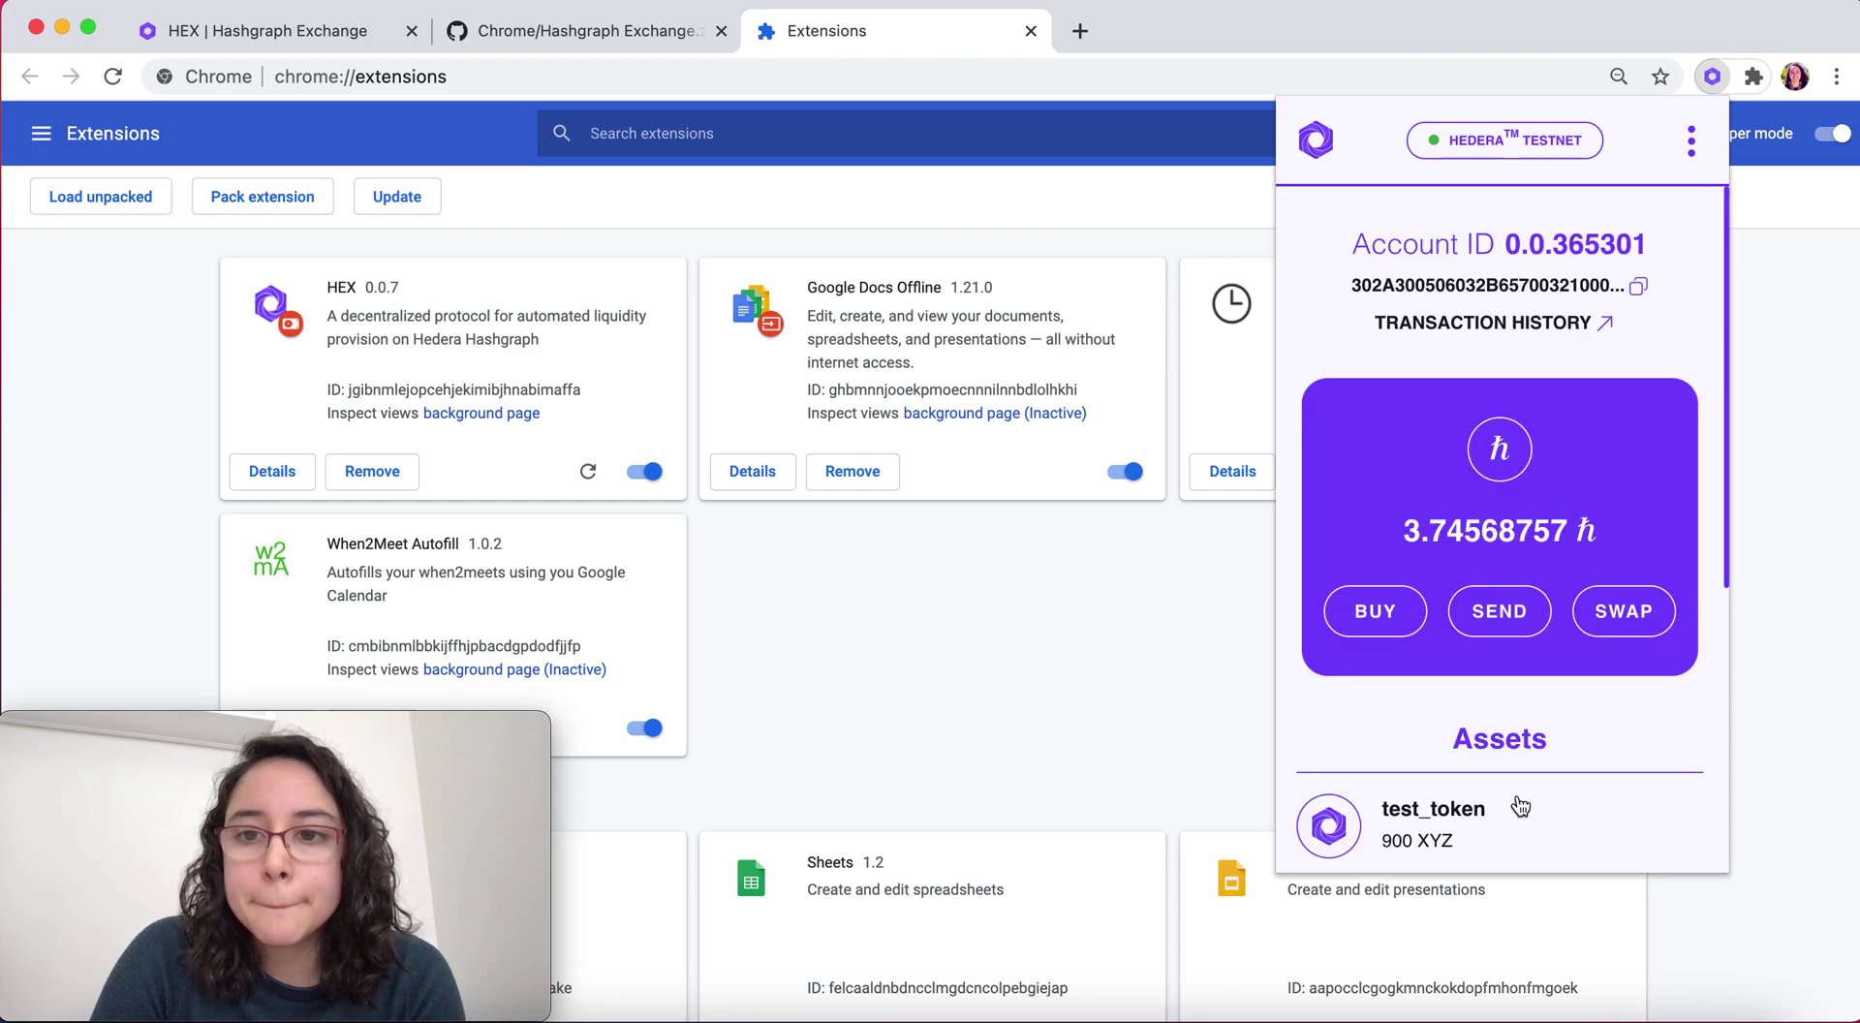
# Check test_token2's 1000 ABC in the assets, then log out via the three-dot menu
pyautogui.scroll(-3, 1553, 803)
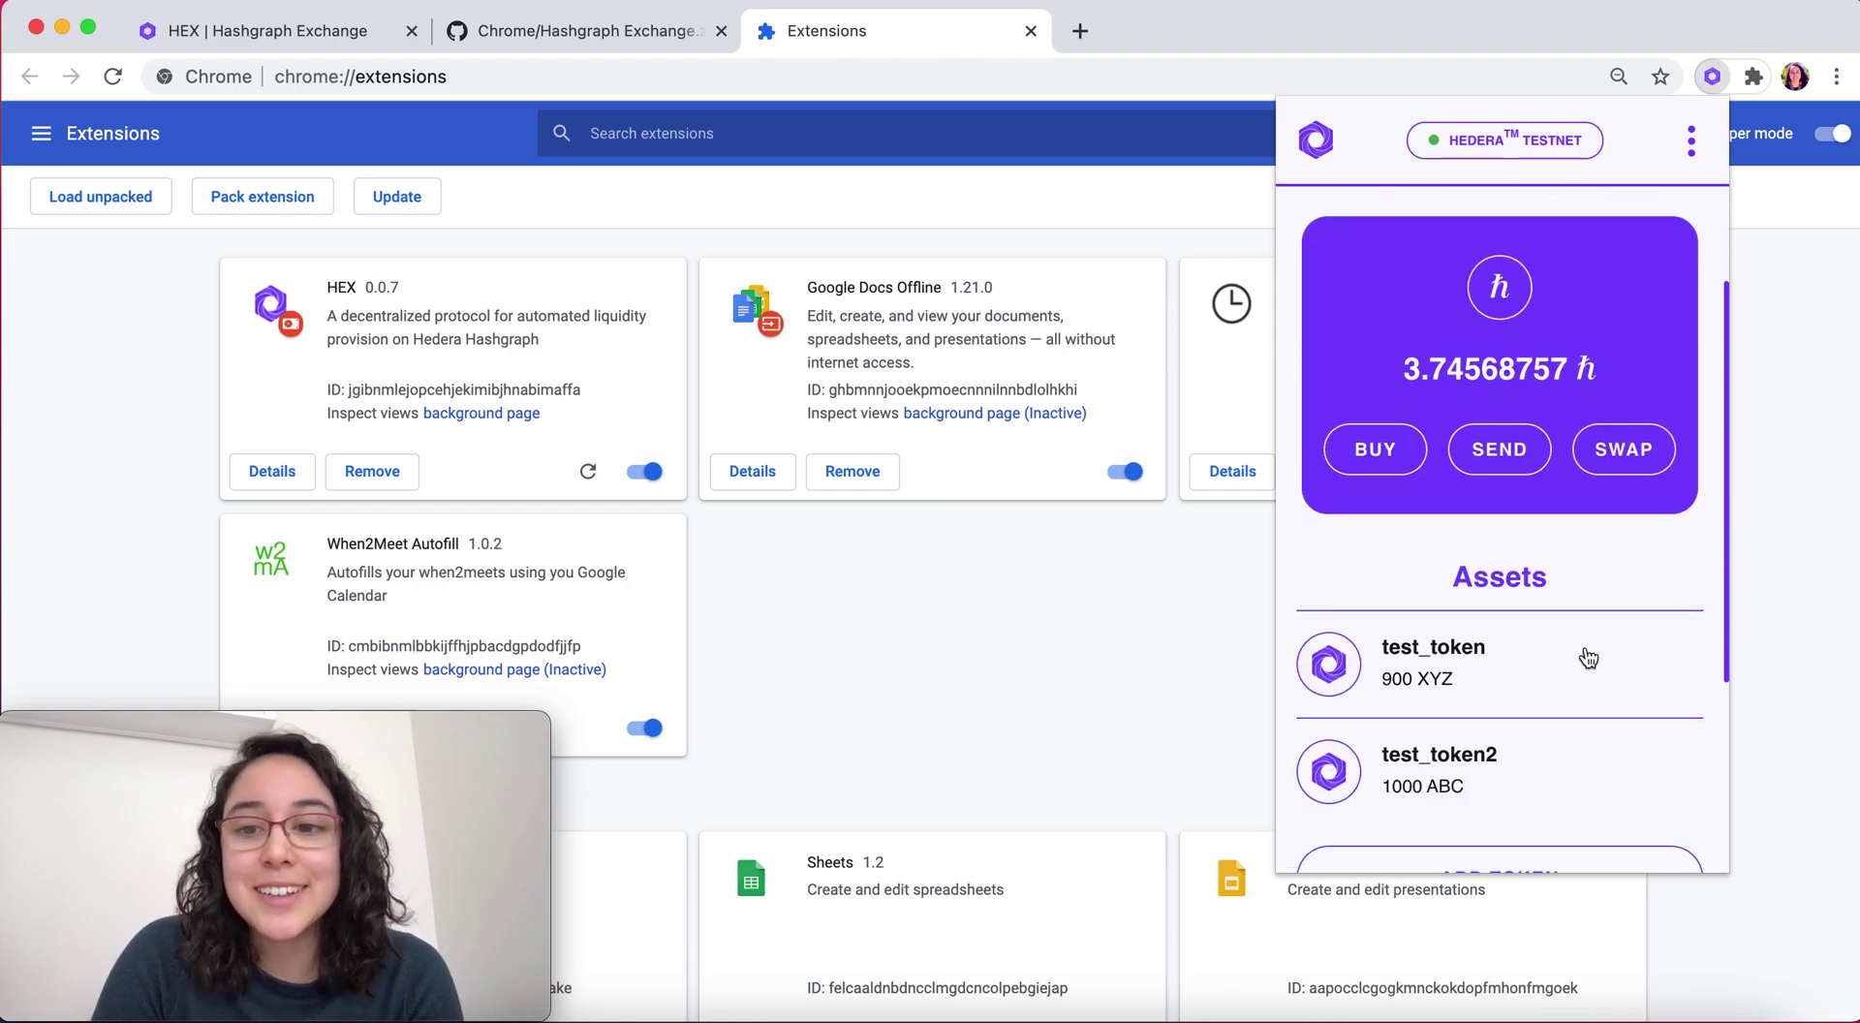
pyautogui.scroll(-5, 1639, 665)
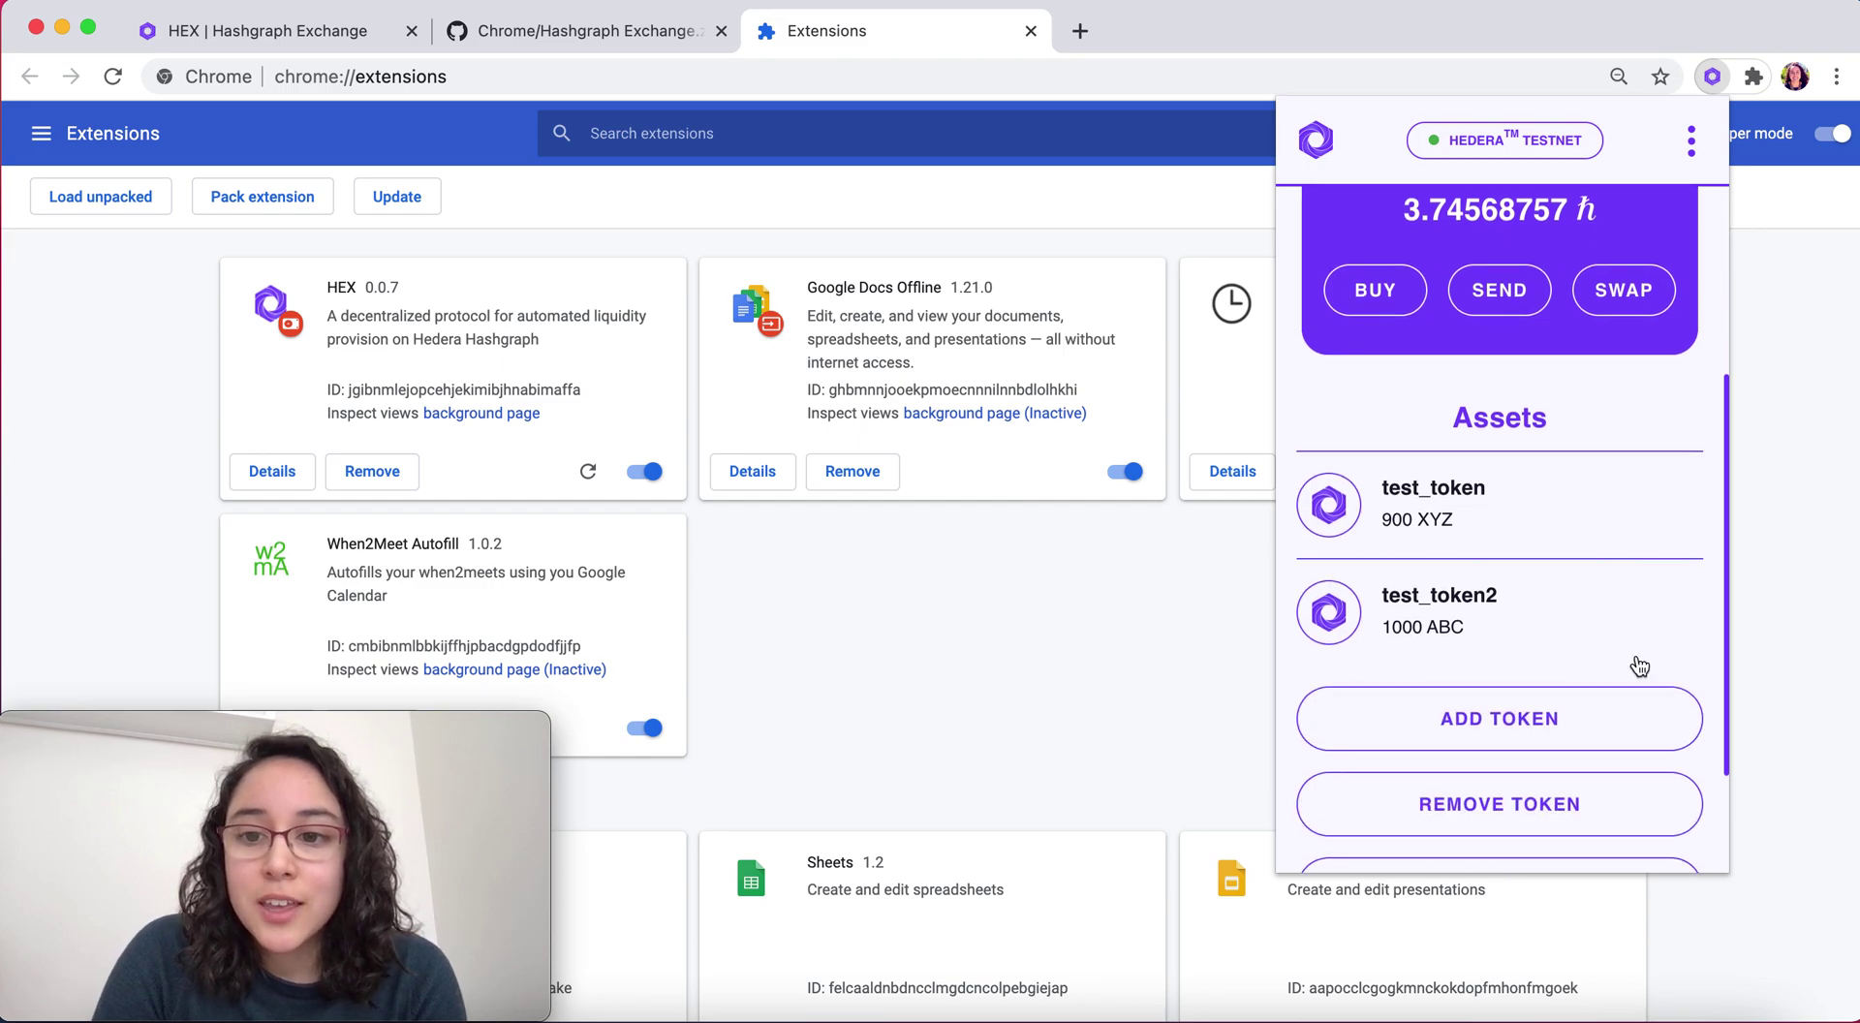
pyautogui.scroll(8, 1639, 665)
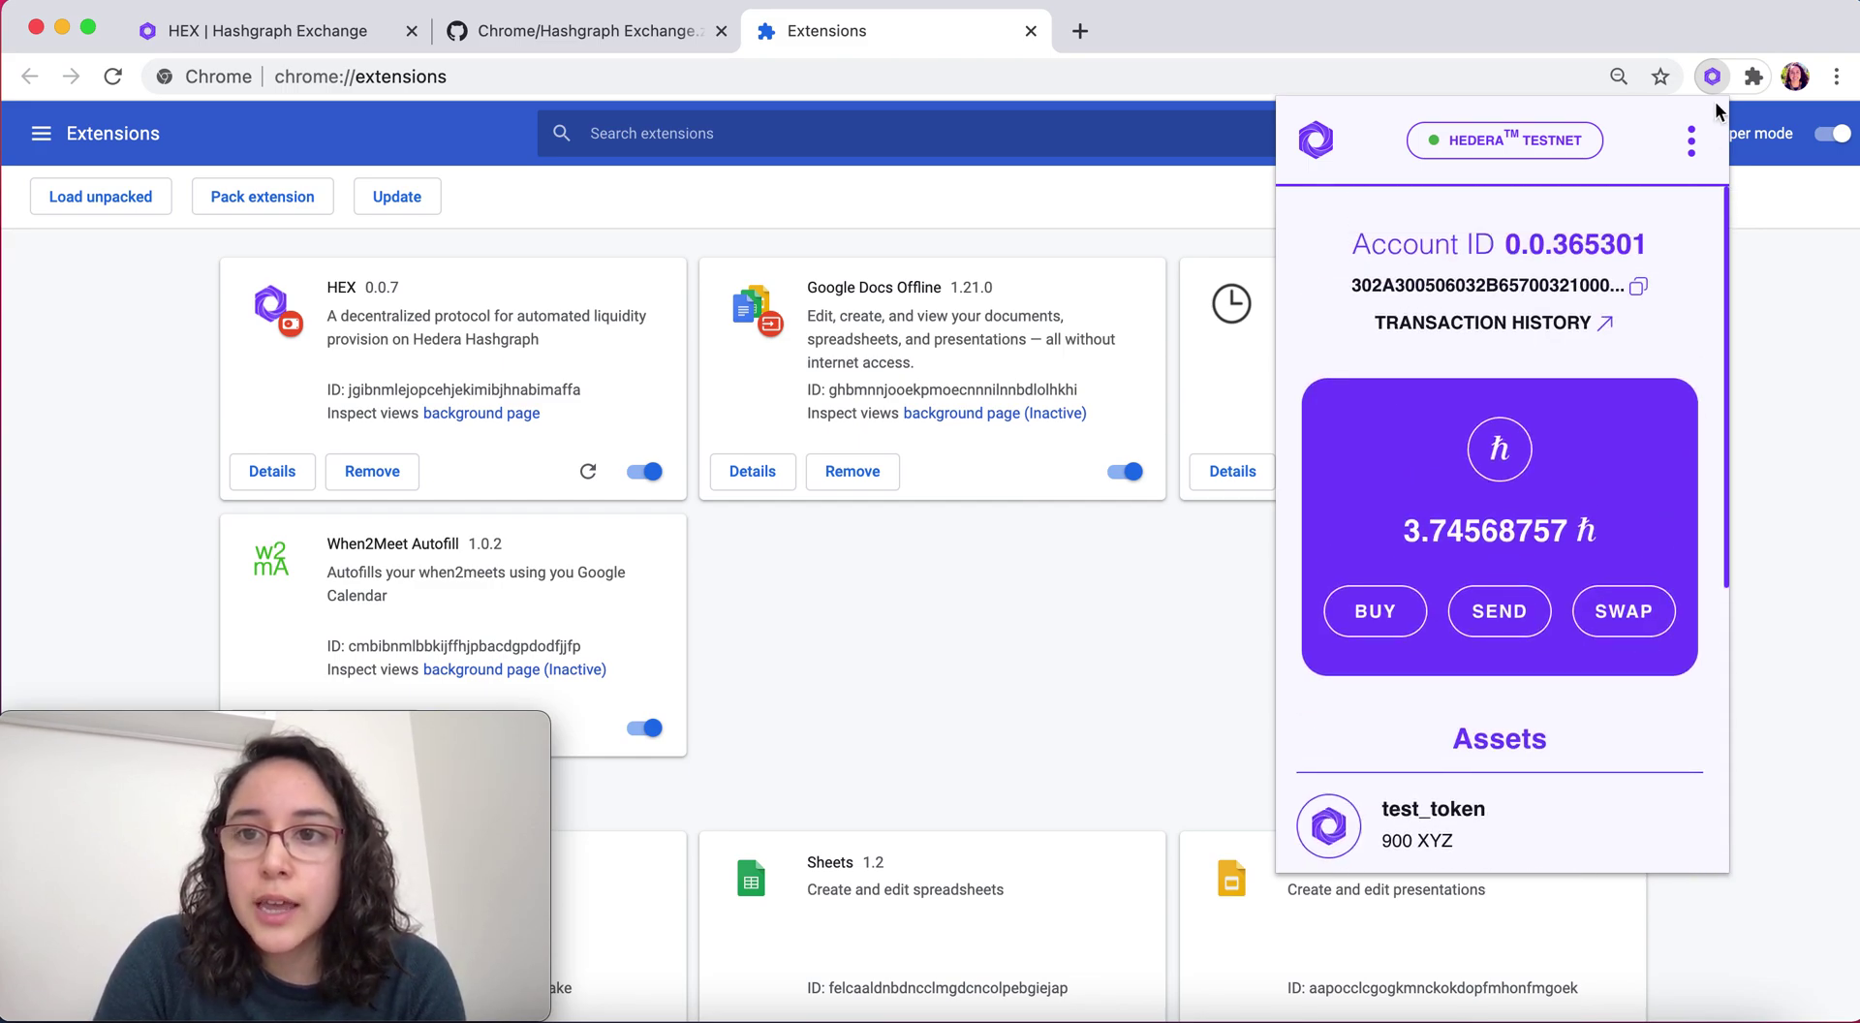
pyautogui.click(1693, 143)
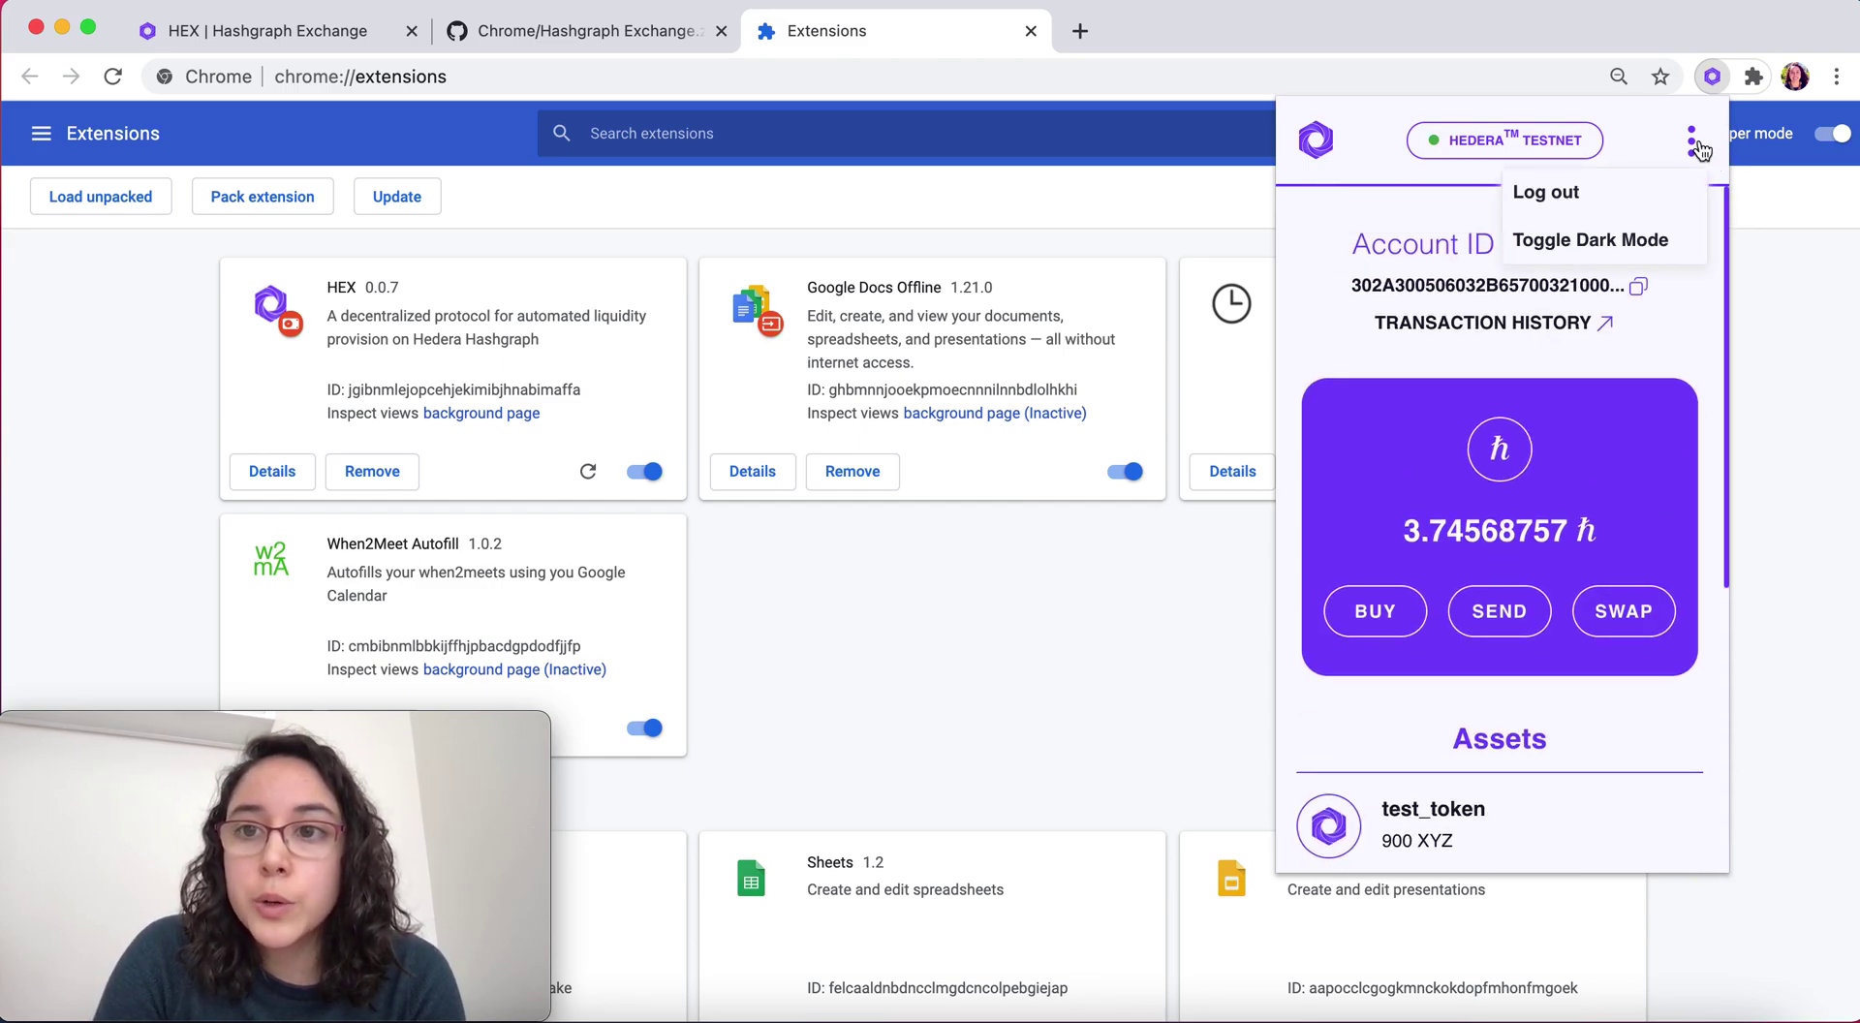
pyautogui.click(1580, 201)
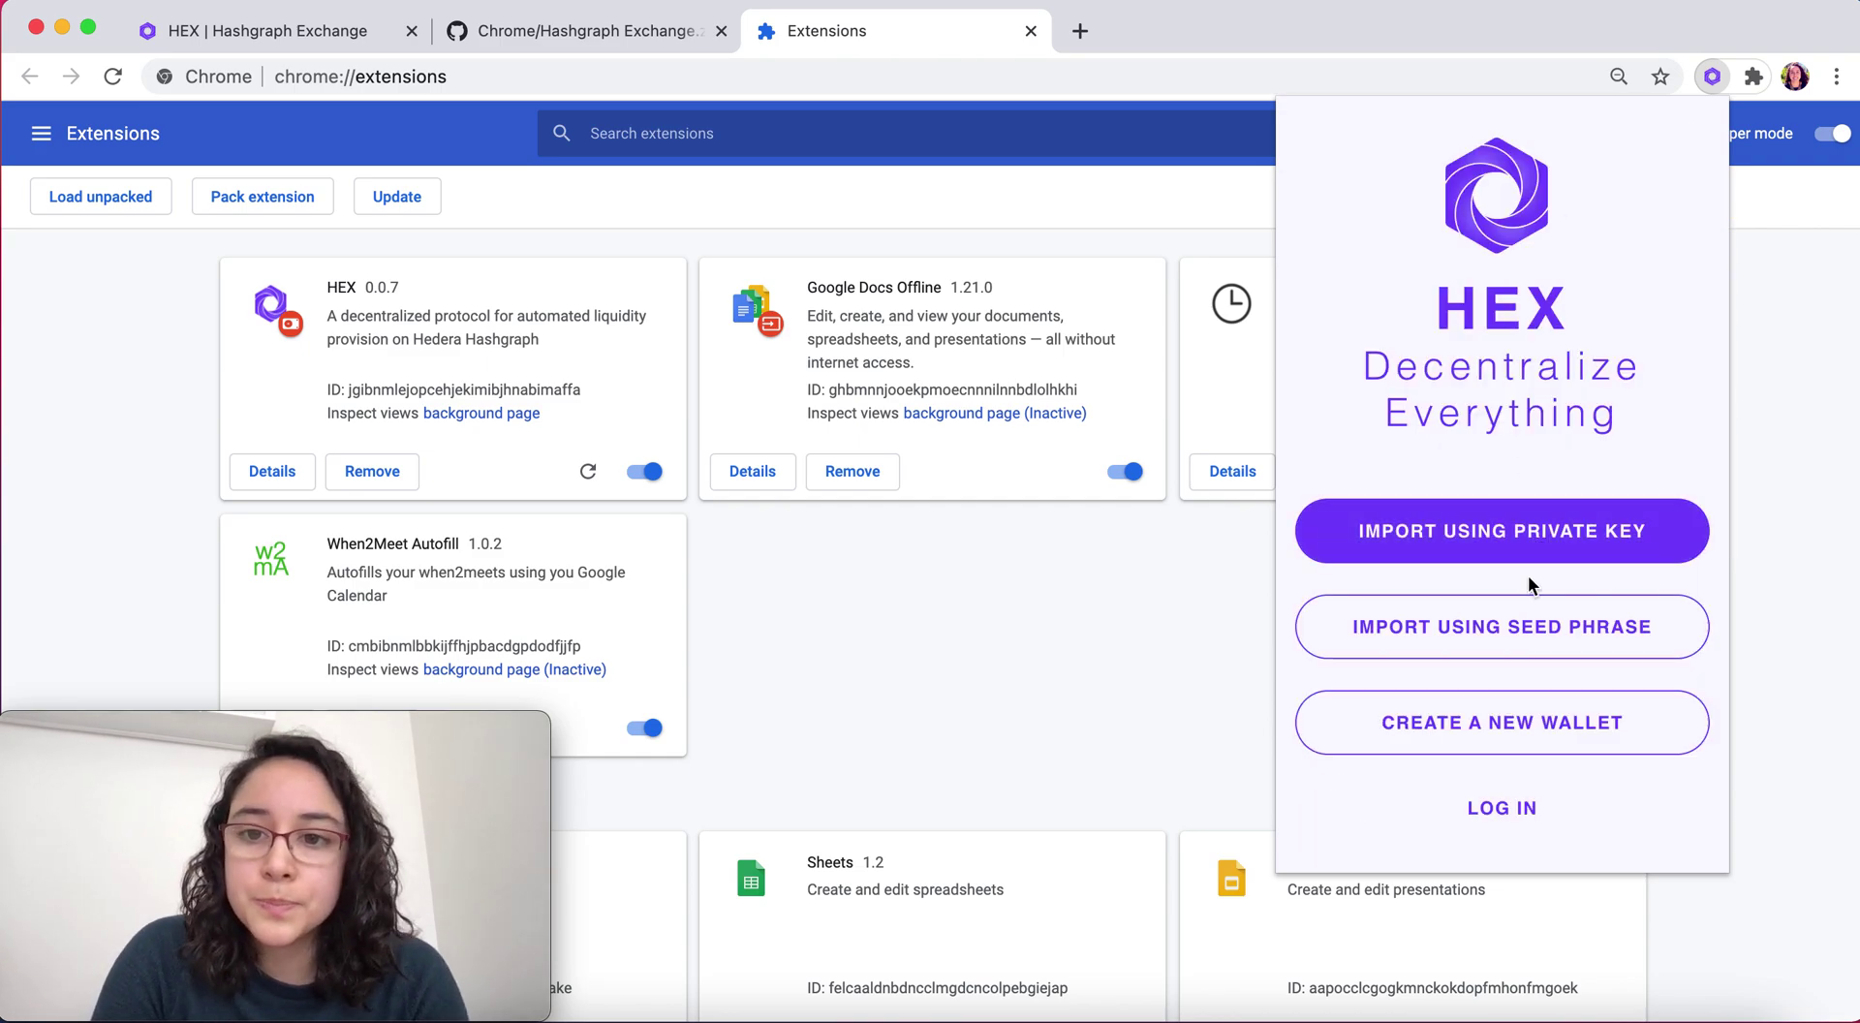
# Start a private-key import, pasting the second account's ID and private key from the notes
pyautogui.click(1502, 539)
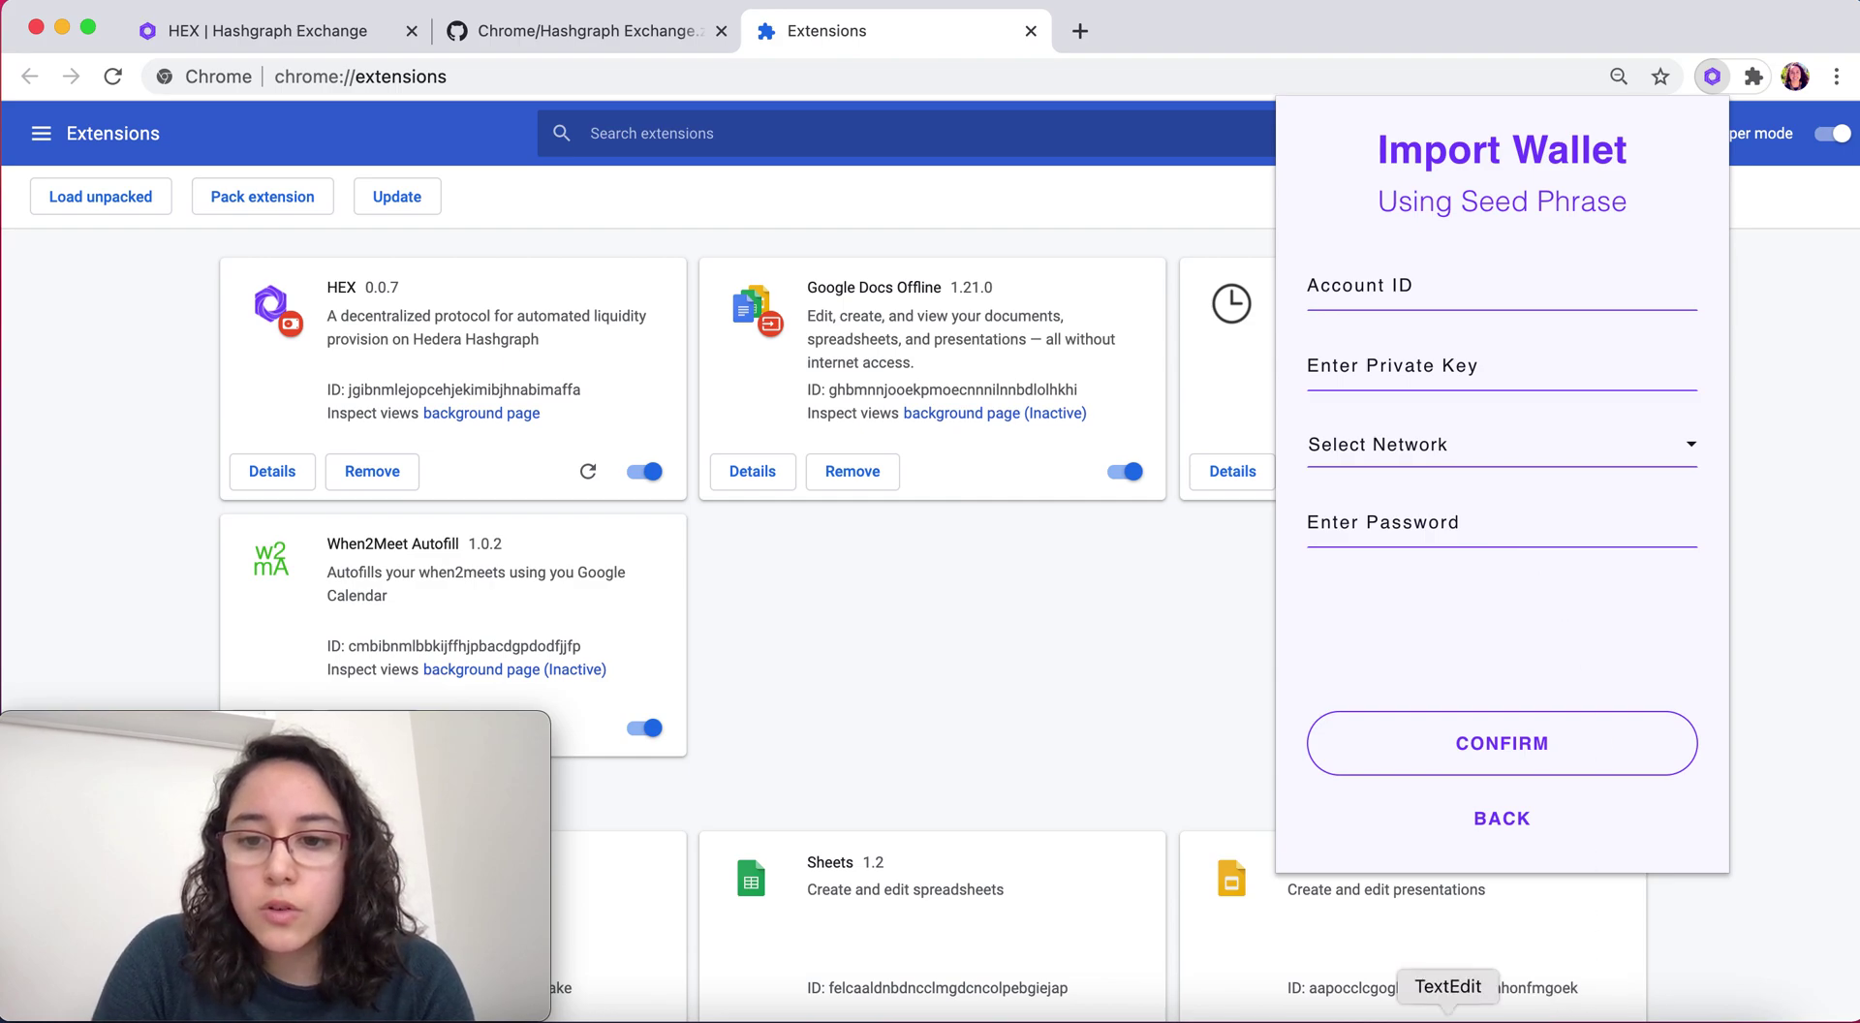
pyautogui.click(1378, 1008)
pyautogui.scroll(-2, 360, 630)
pyautogui.moveTo(310, 573); pyautogui.dragTo(226, 573)
pyautogui.press('super+c')
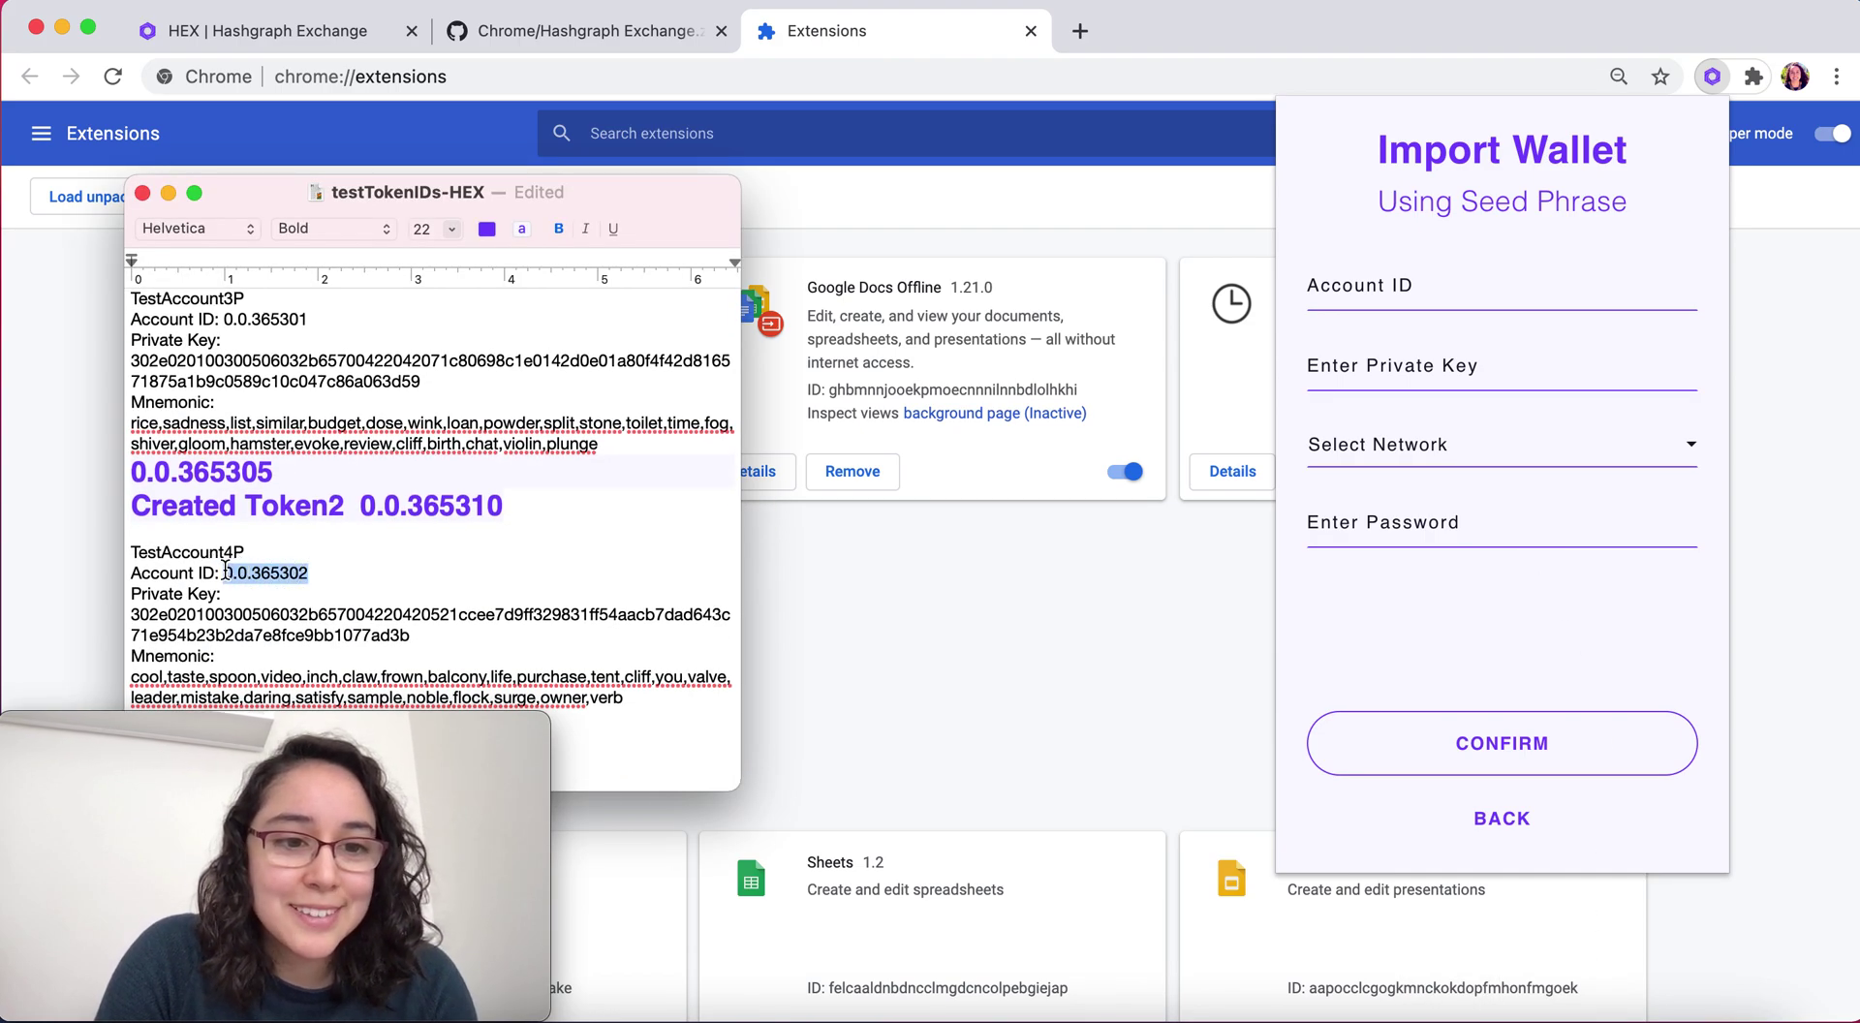
pyautogui.click(1393, 288)
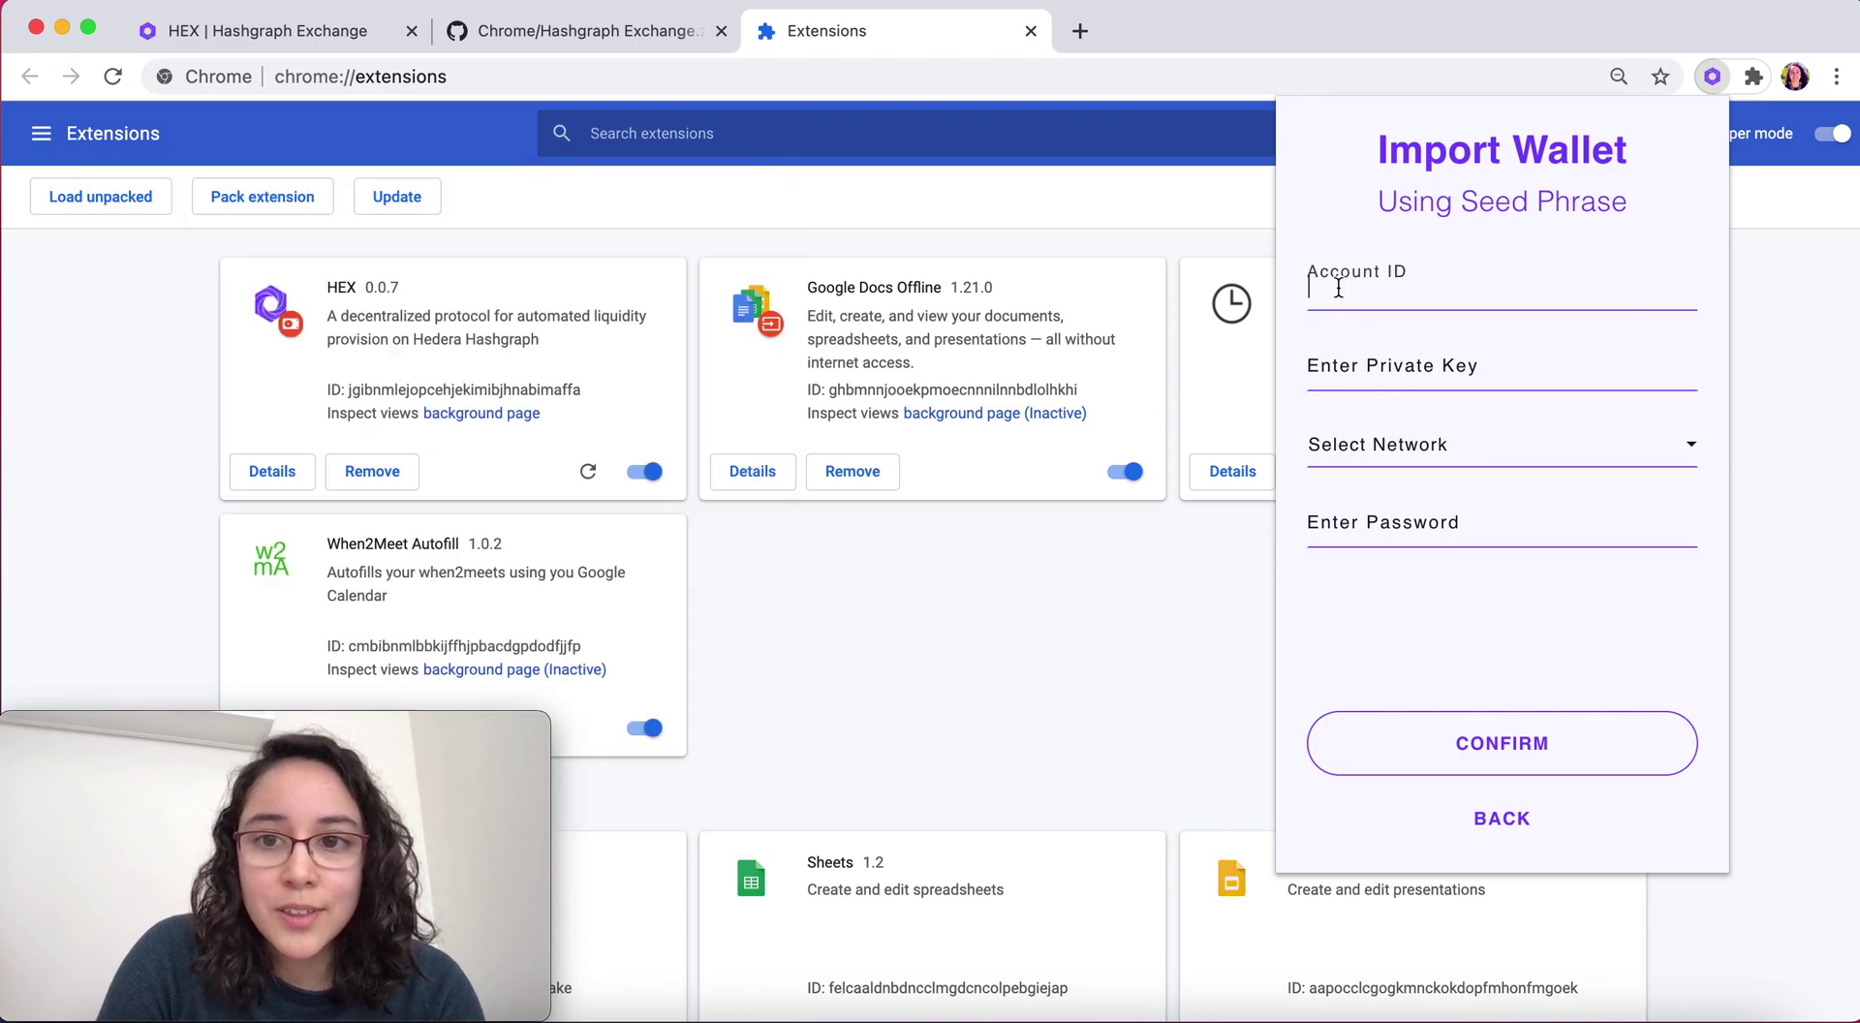
pyautogui.press('super+v')
pyautogui.click(1433, 1013)
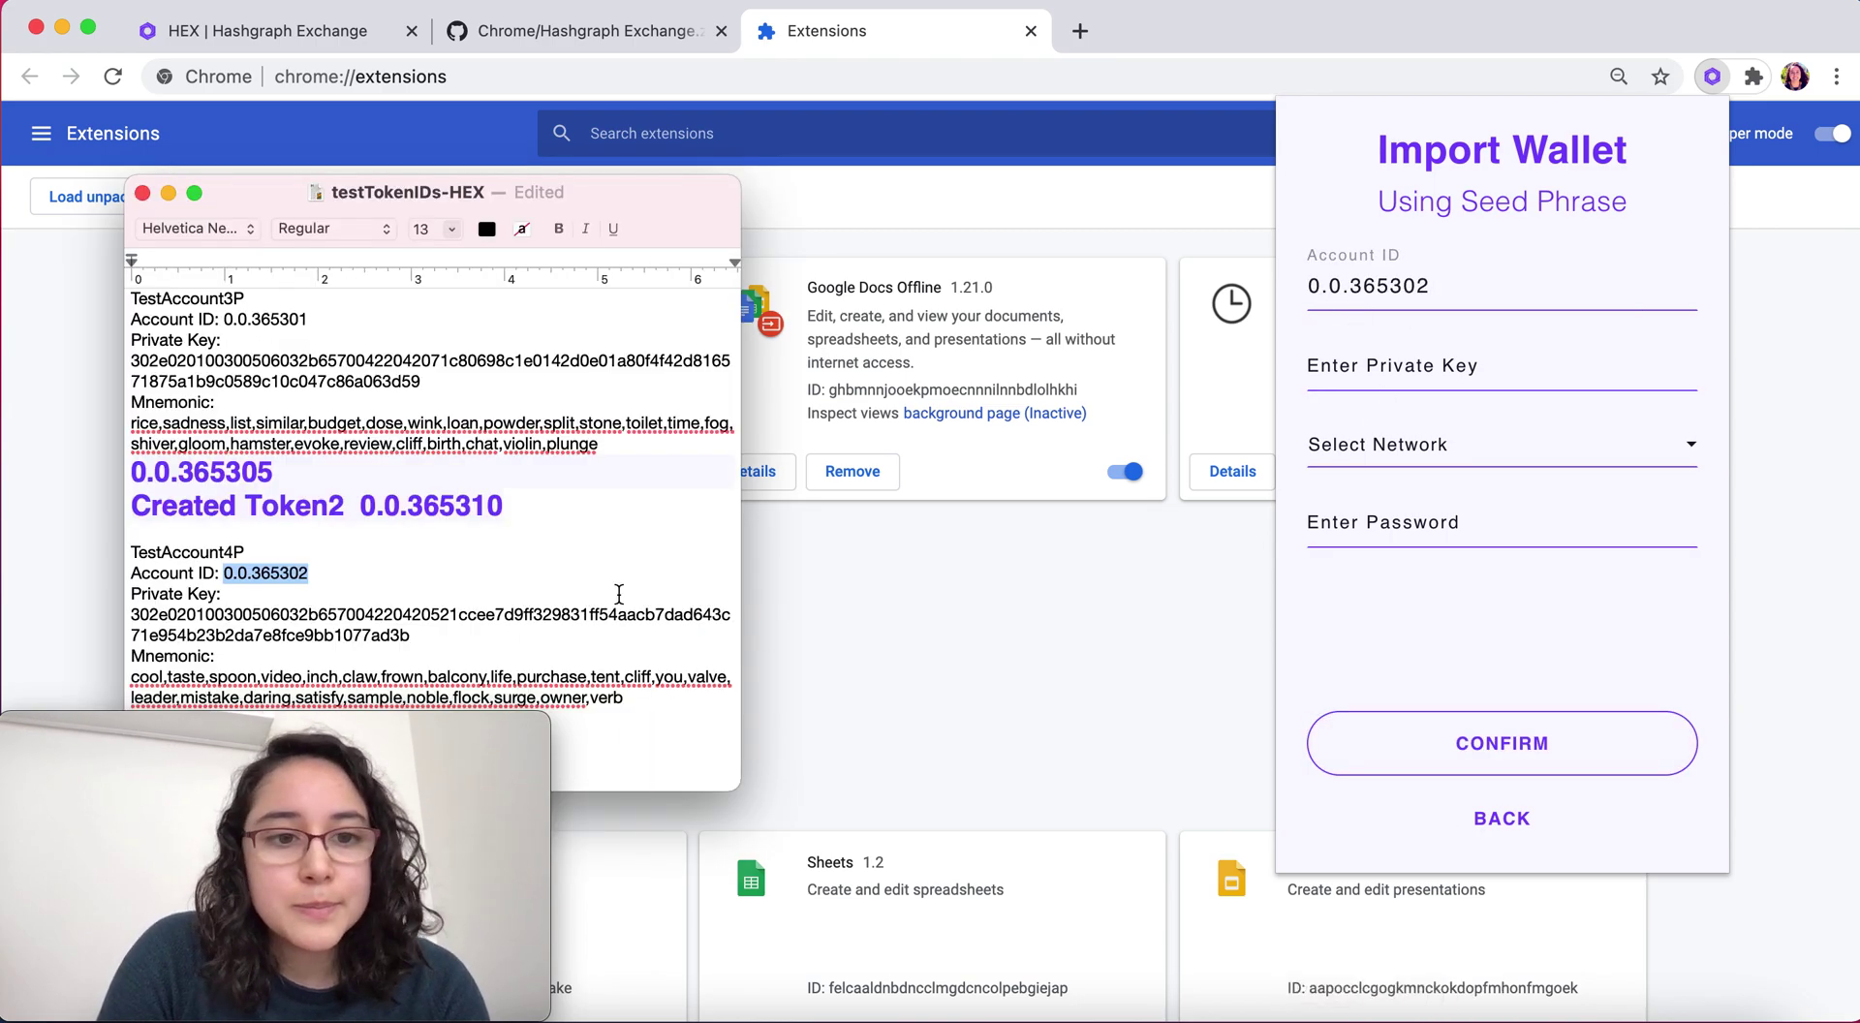
pyautogui.moveTo(427, 642); pyautogui.dragTo(95, 616)
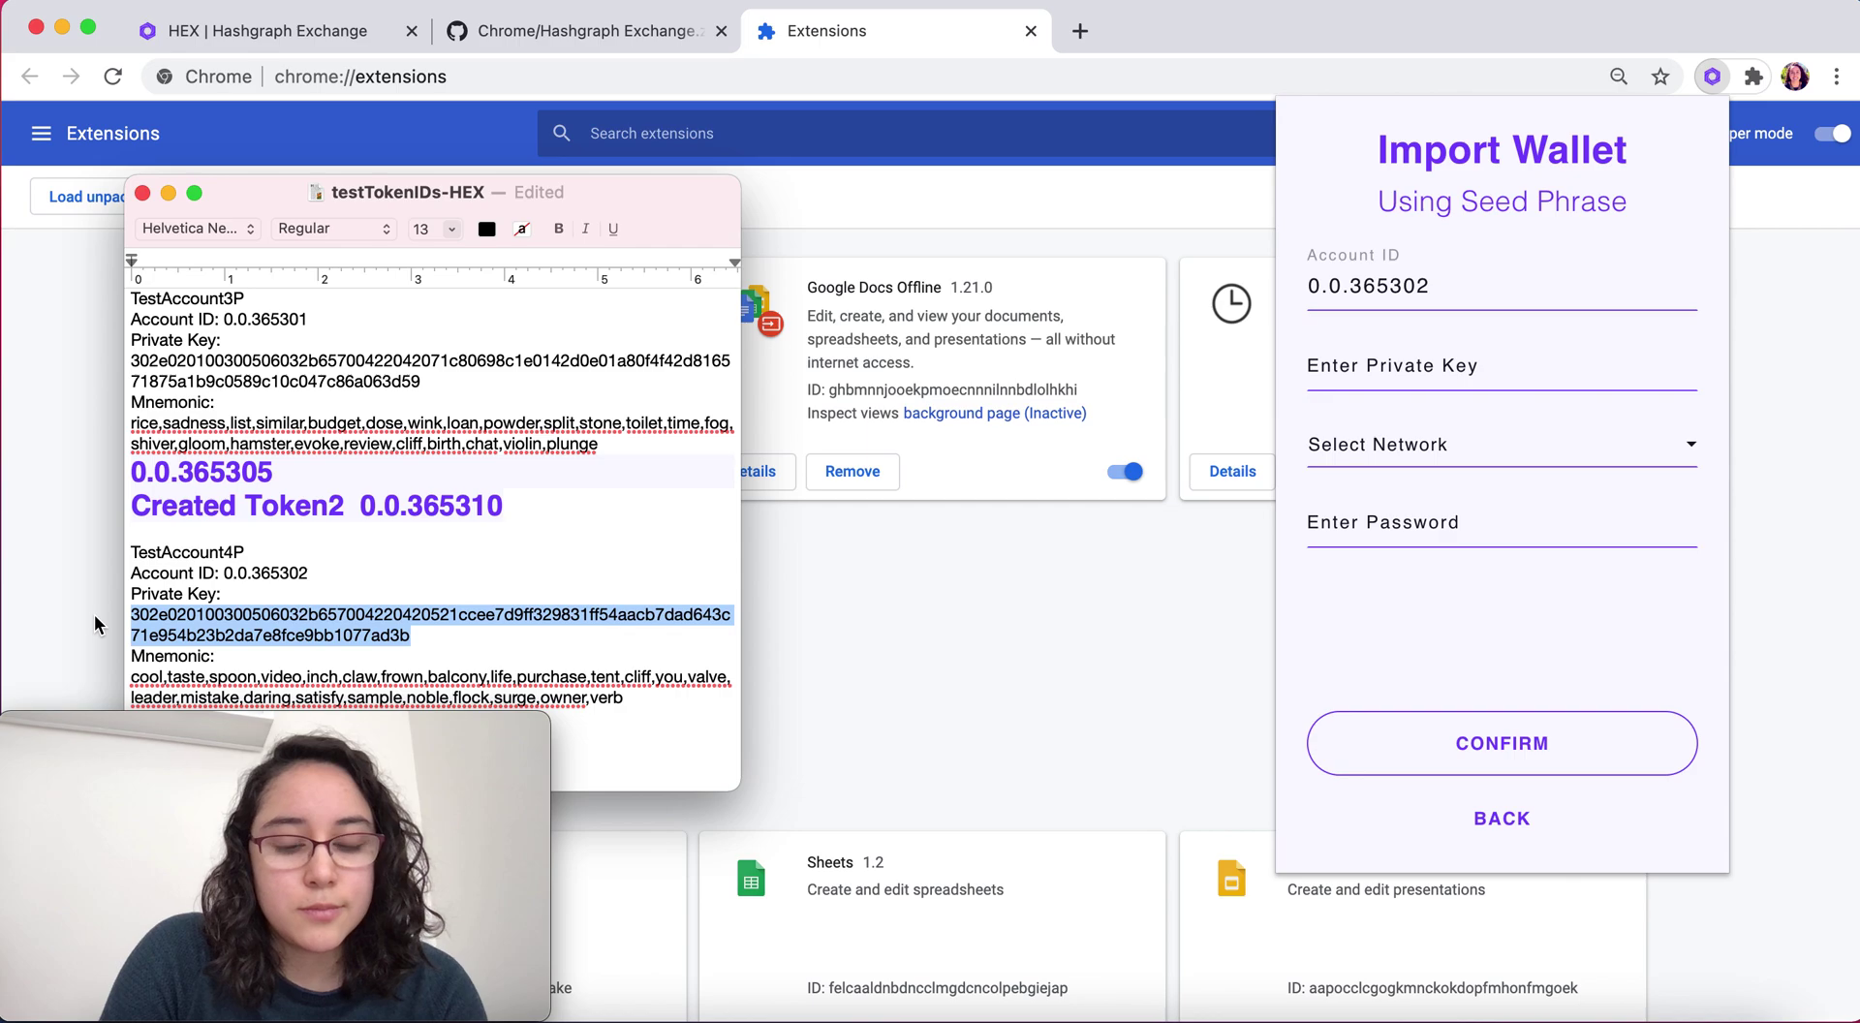
pyautogui.press('super+c')
pyautogui.click(1352, 345)
pyautogui.press('super+v')
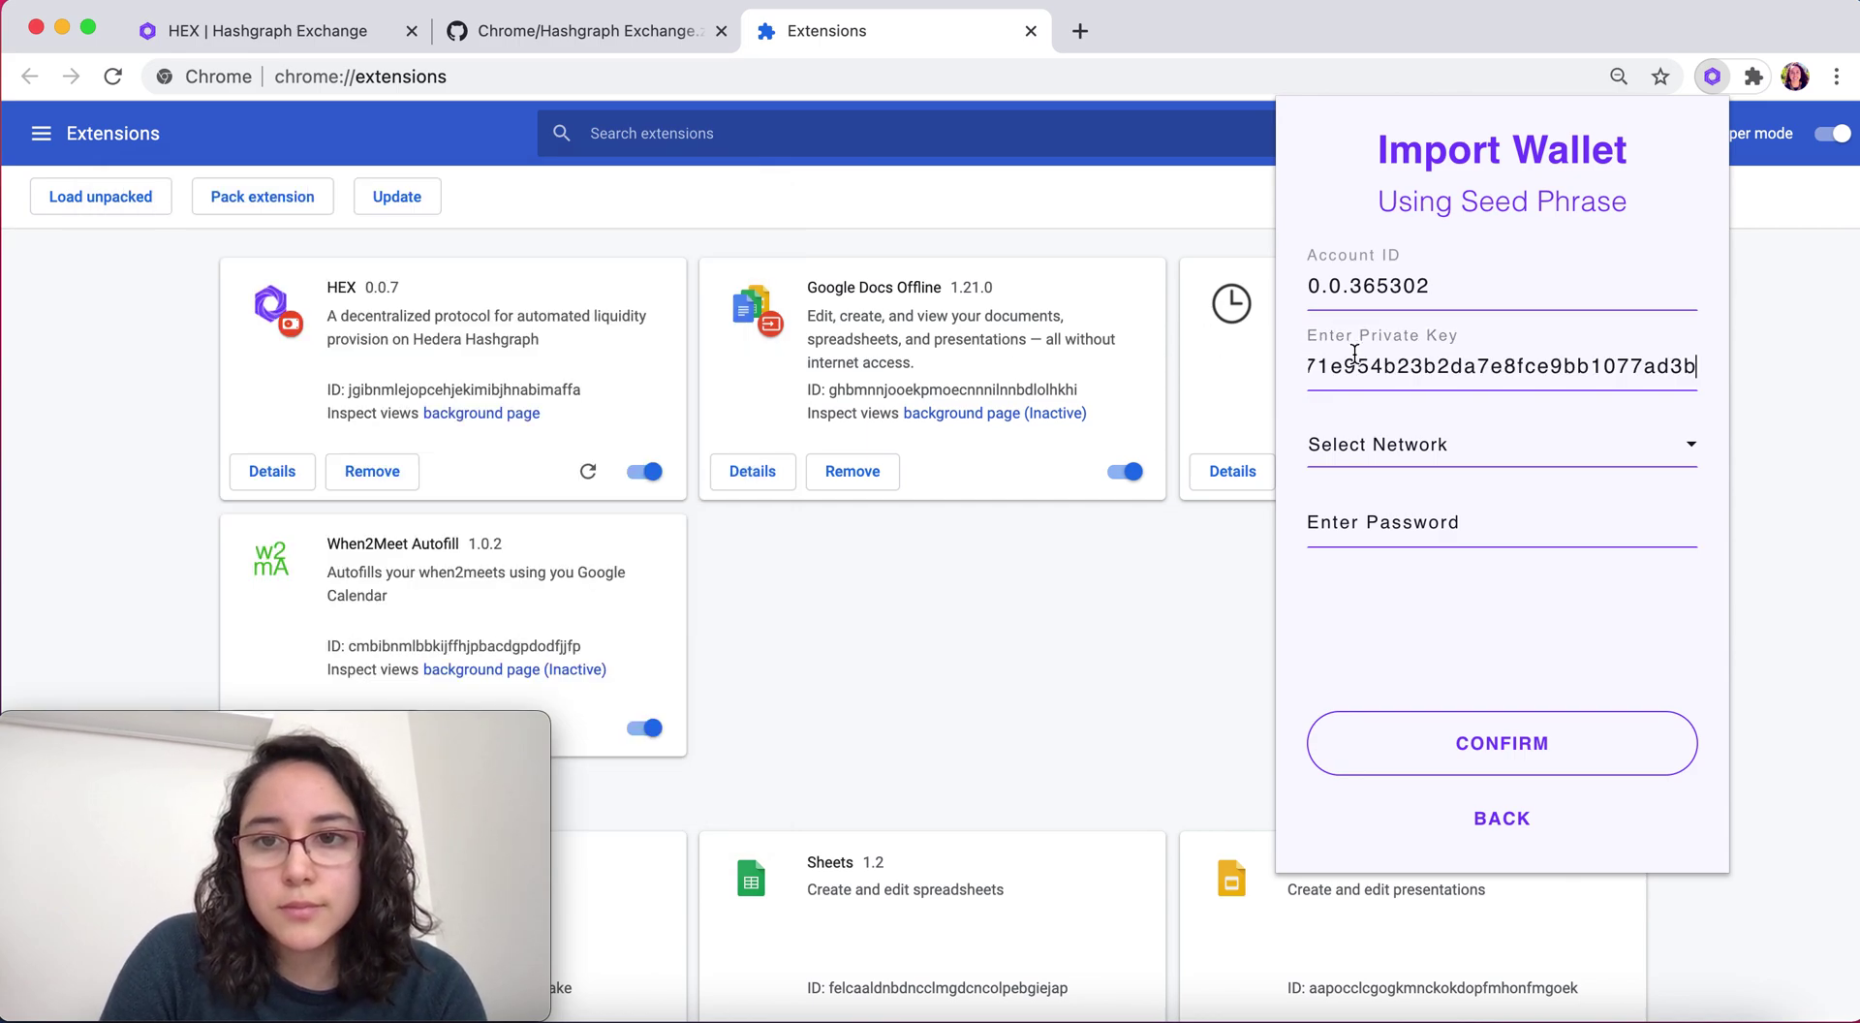
# Choose HEDERA TESTNET, enter the wallet password, and submit to show the account's balance
pyautogui.click(1402, 447)
pyautogui.click(1395, 499)
pyautogui.click(1372, 526)
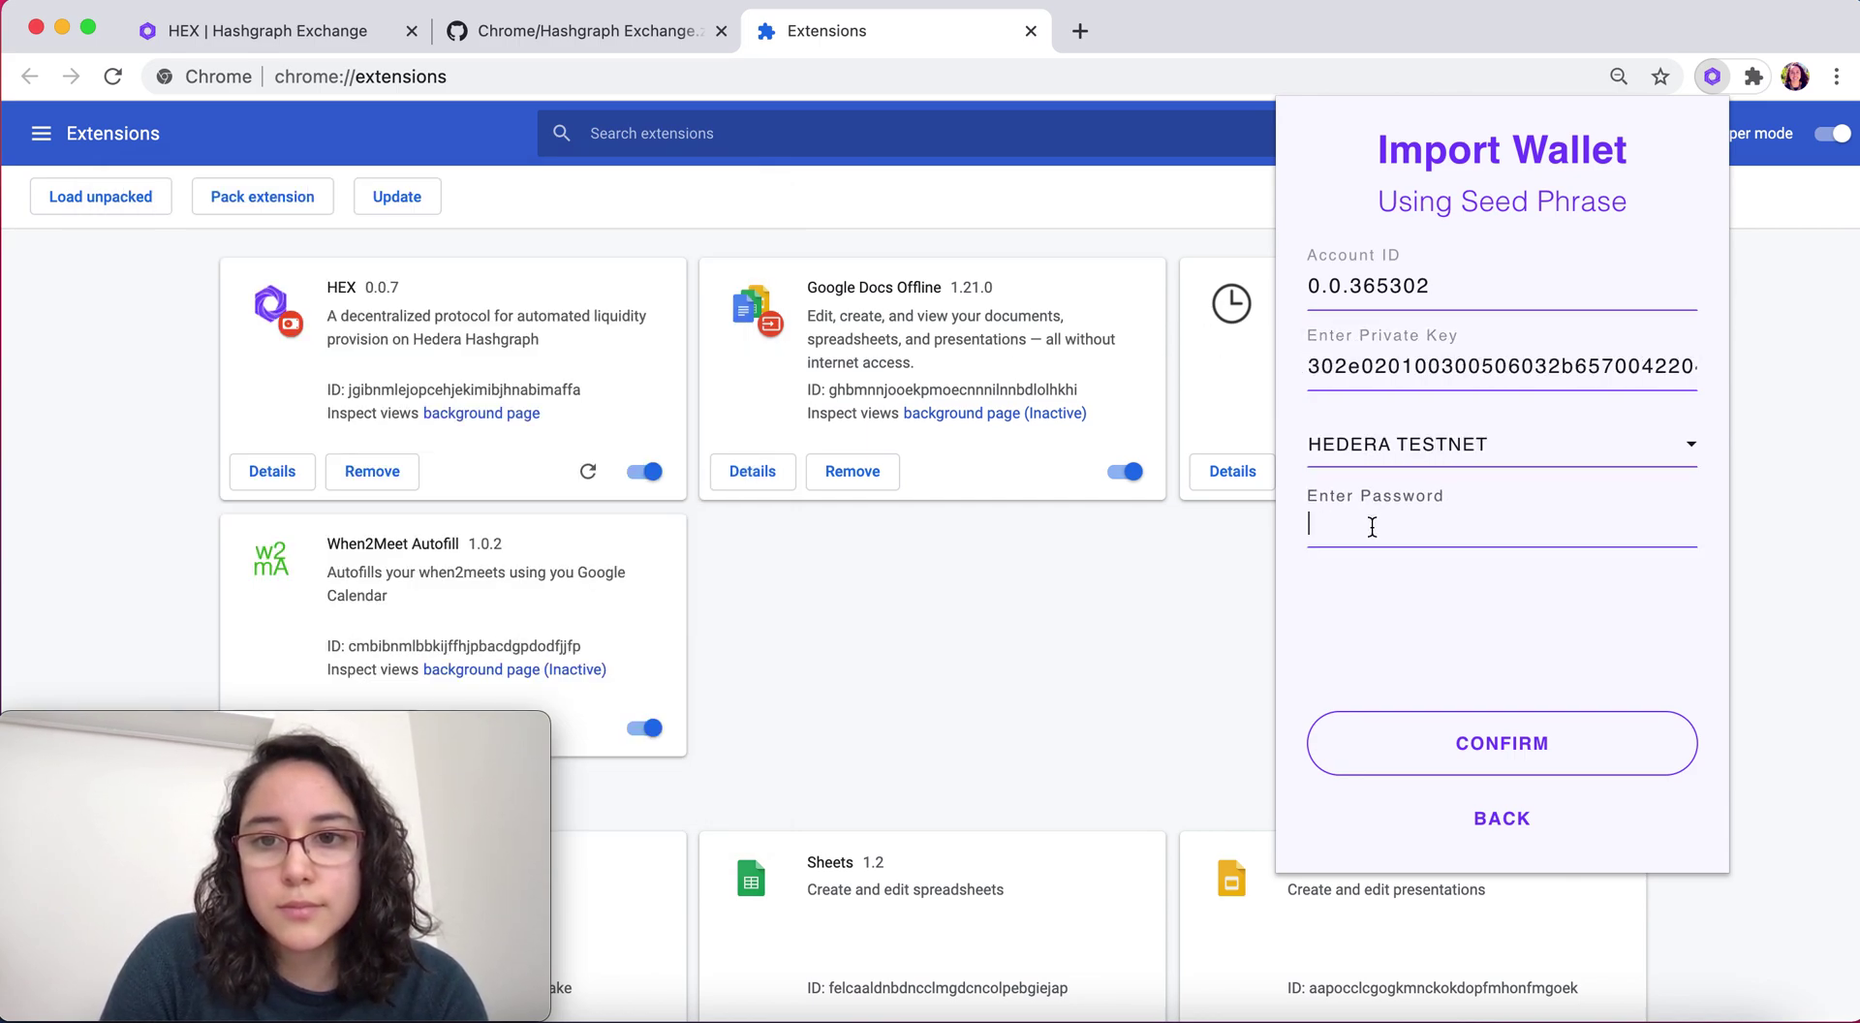
pyautogui.write('1234')
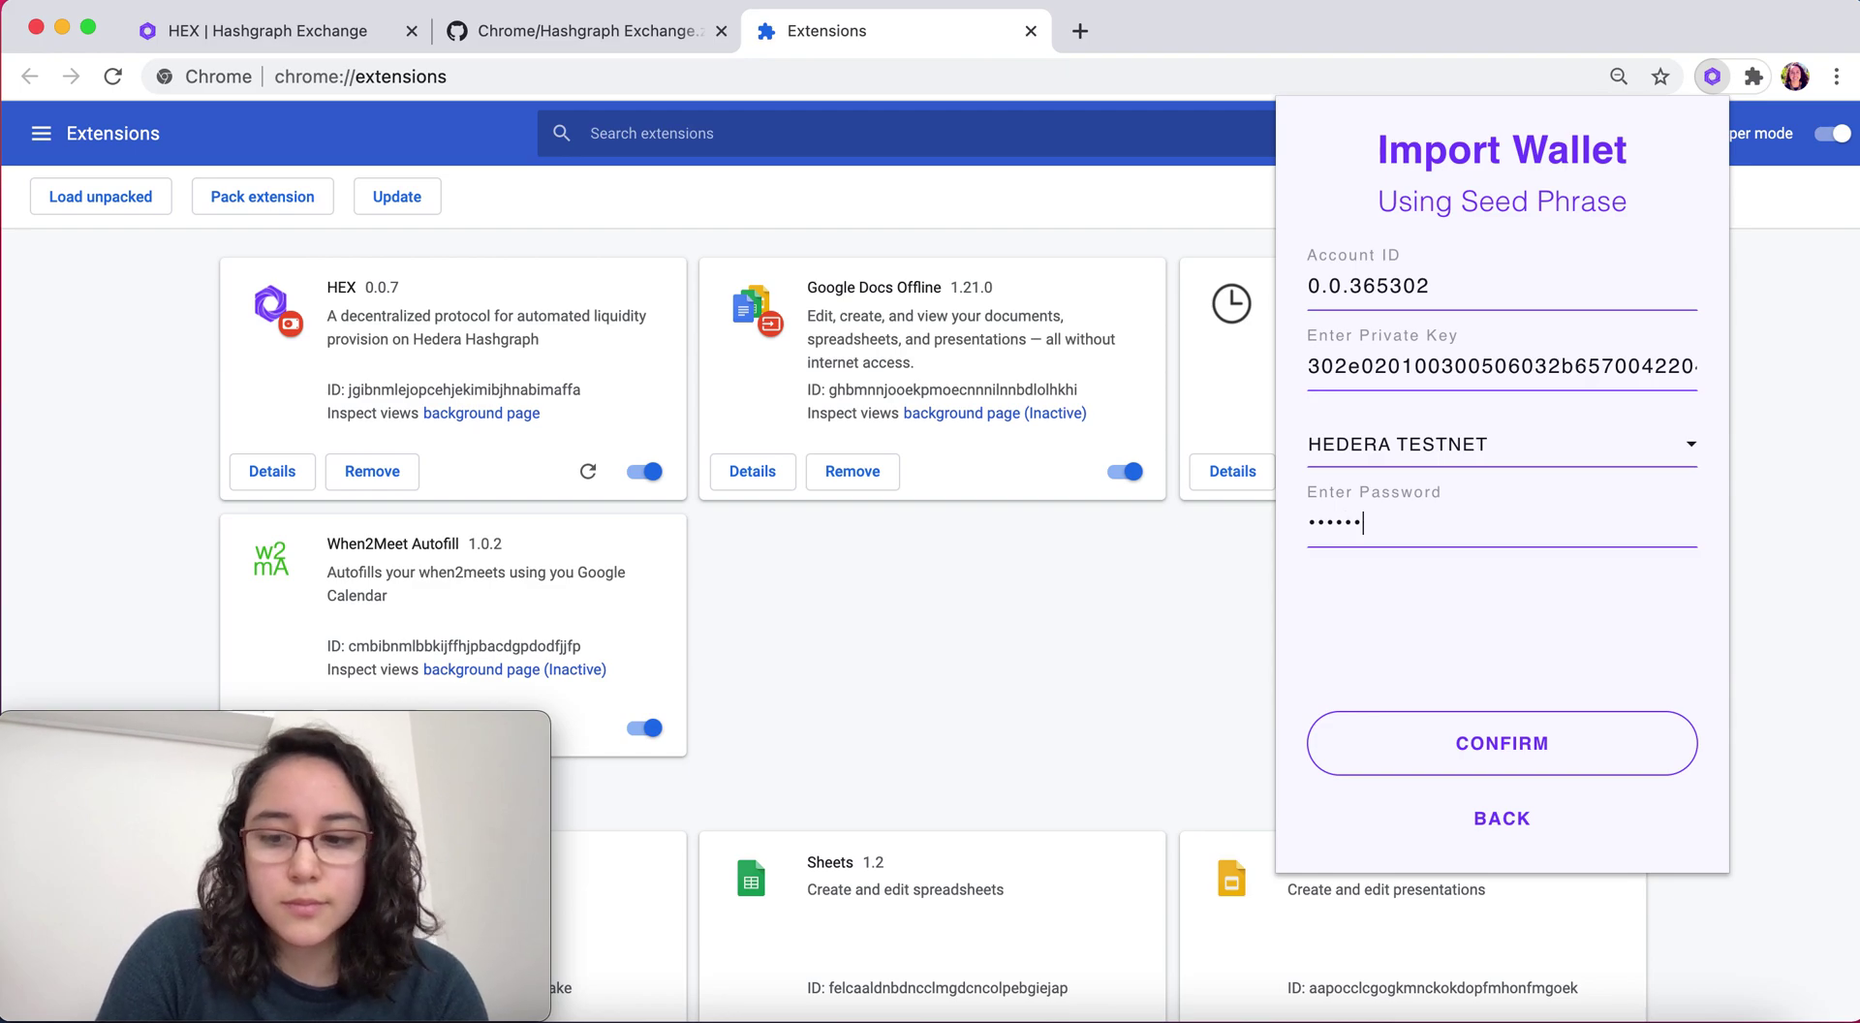
pyautogui.press('Return')
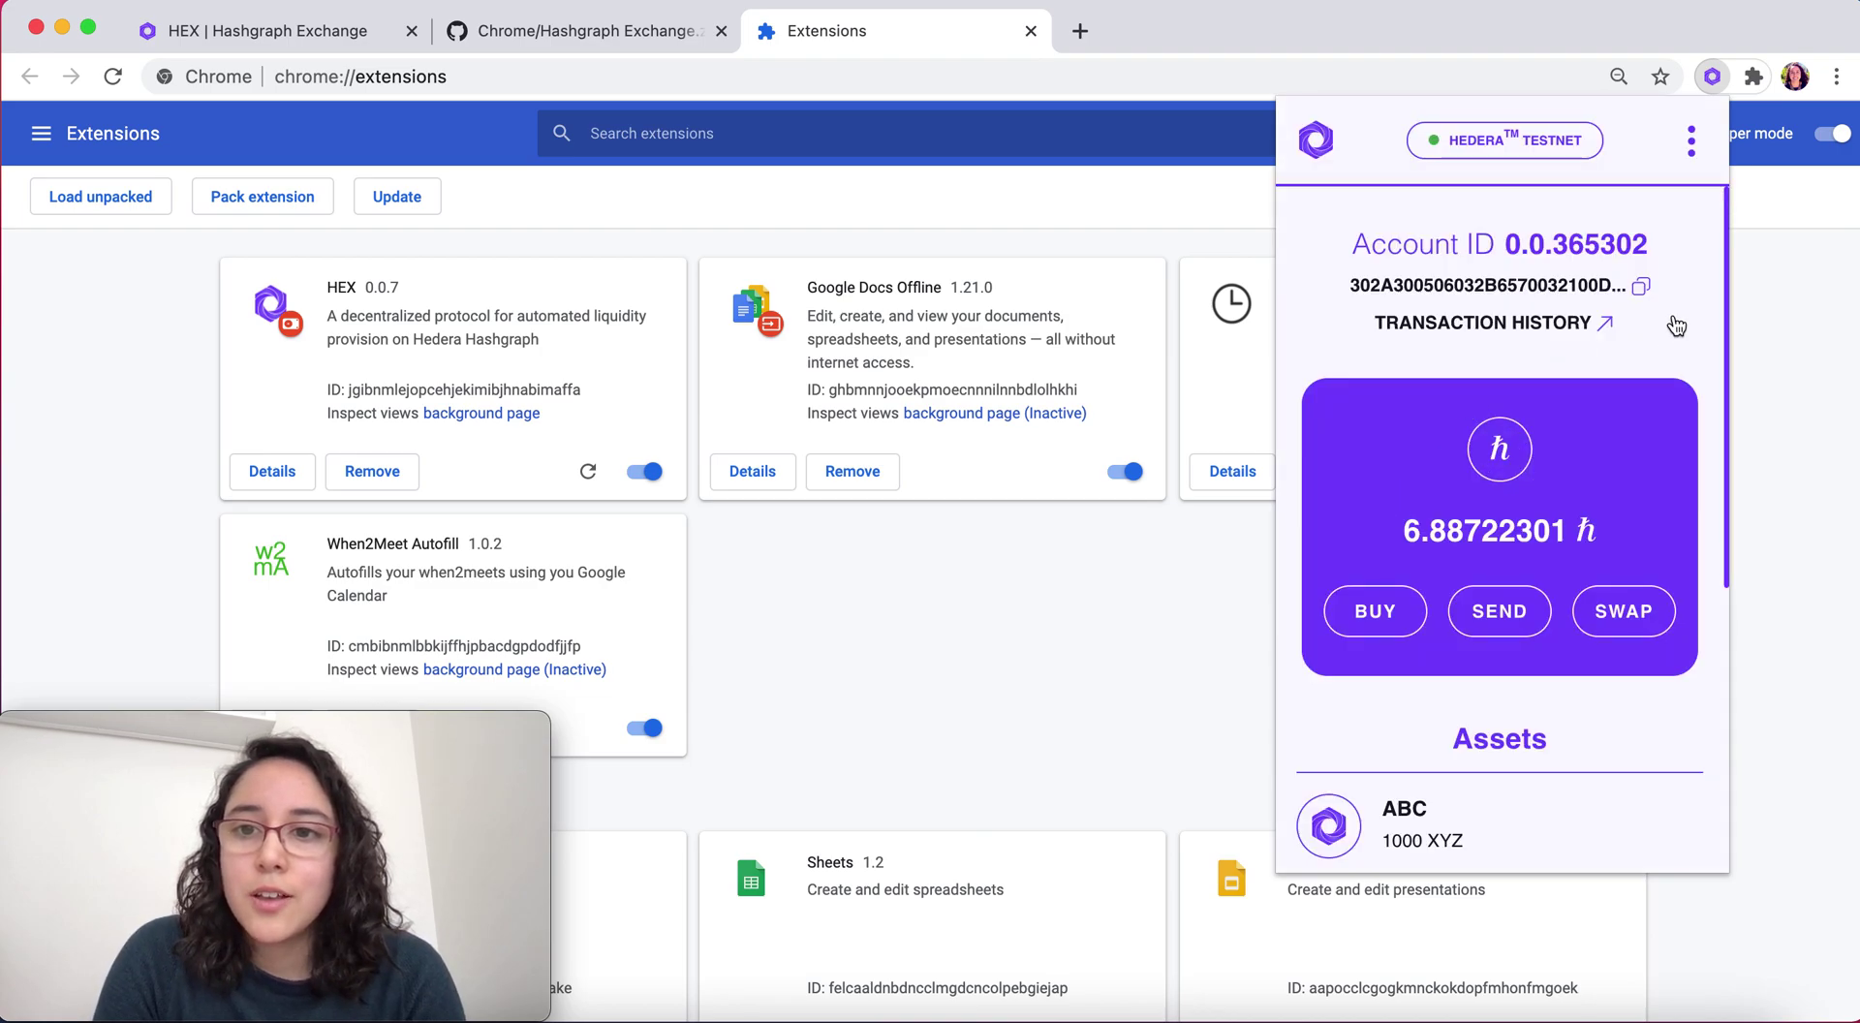
pyautogui.scroll(-3, 1693, 438)
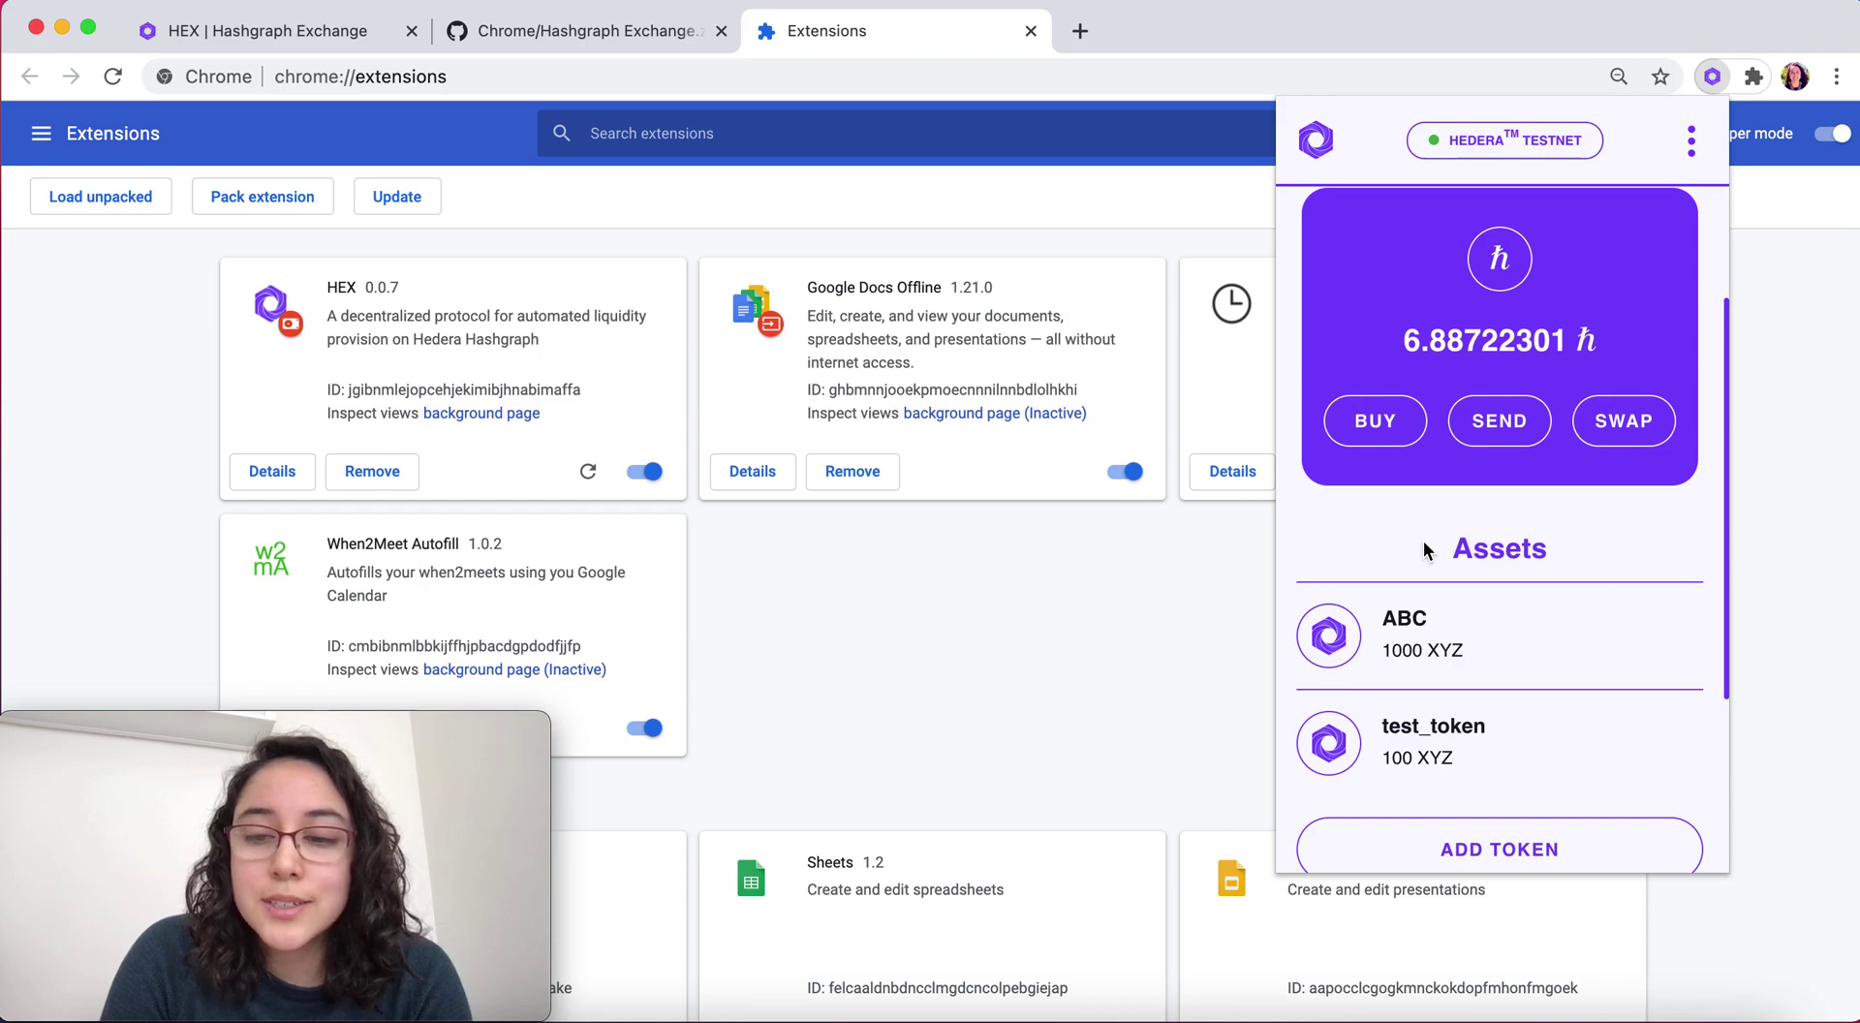
# Add token 0.0.365310 to the second account, pasting its ID from the notes
pyautogui.scroll(-5, 1546, 654)
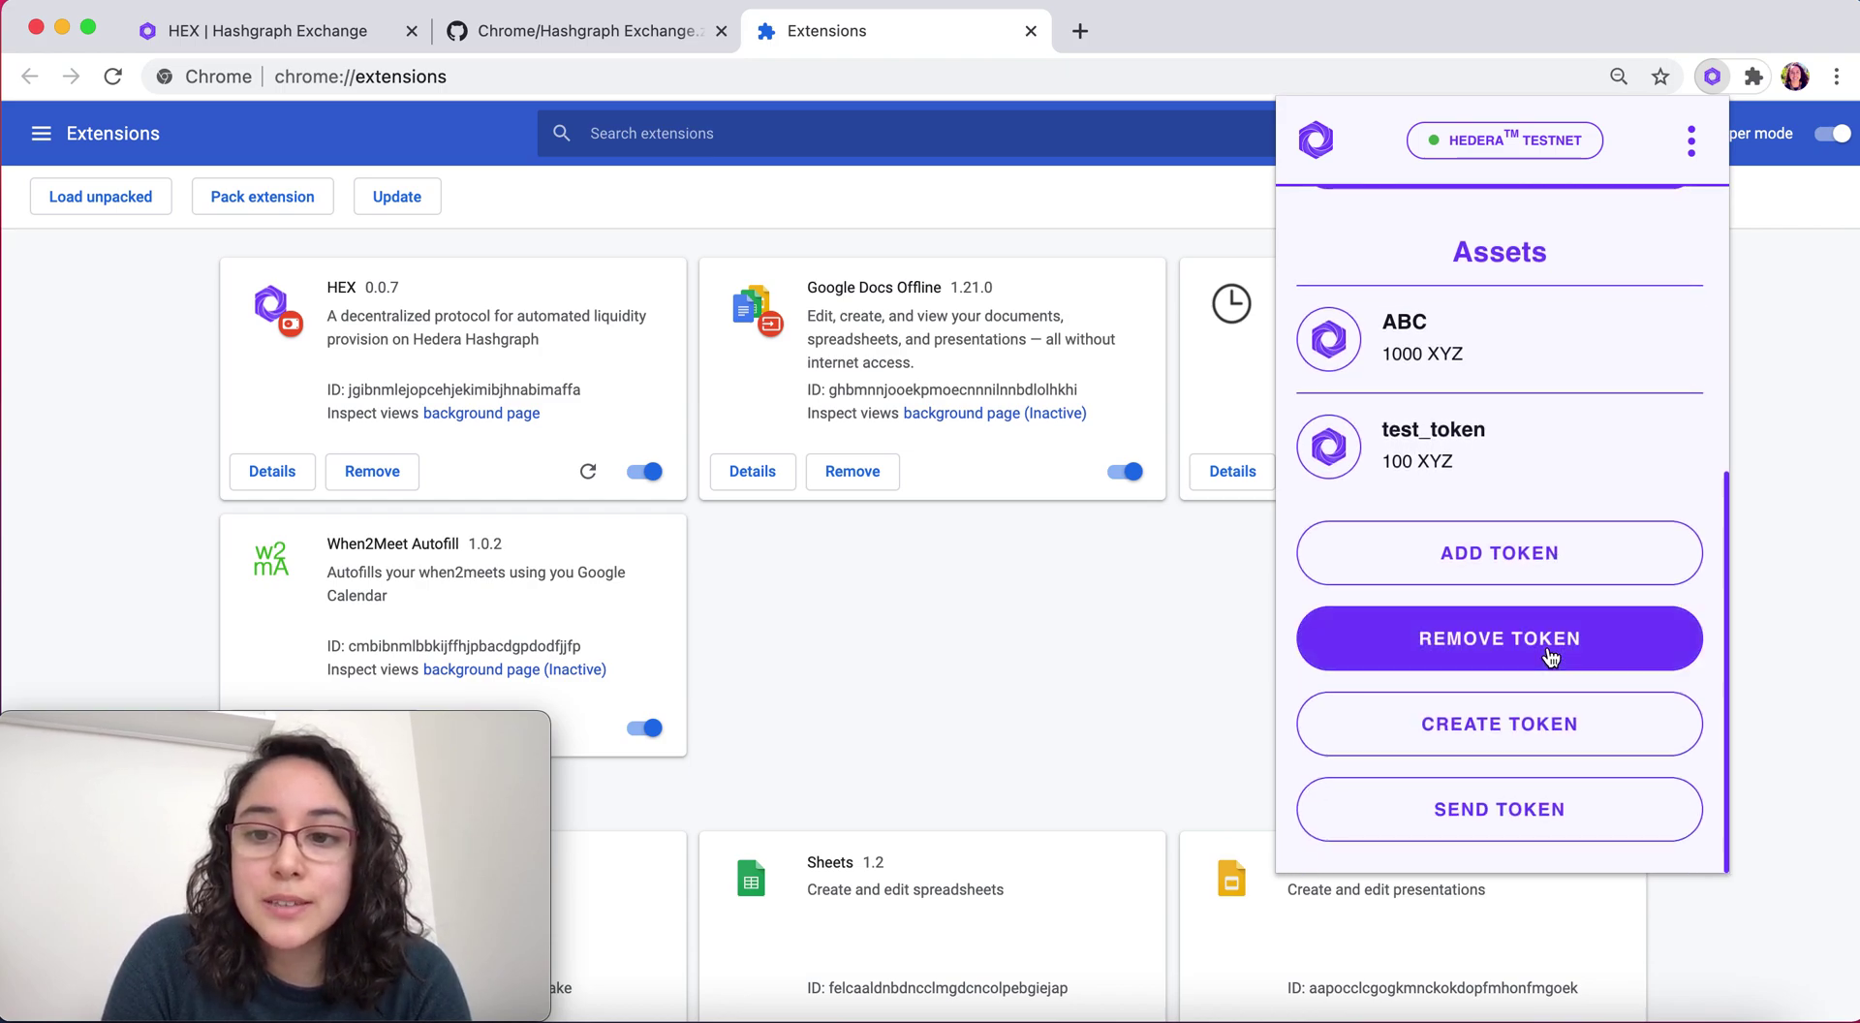
pyautogui.click(1534, 578)
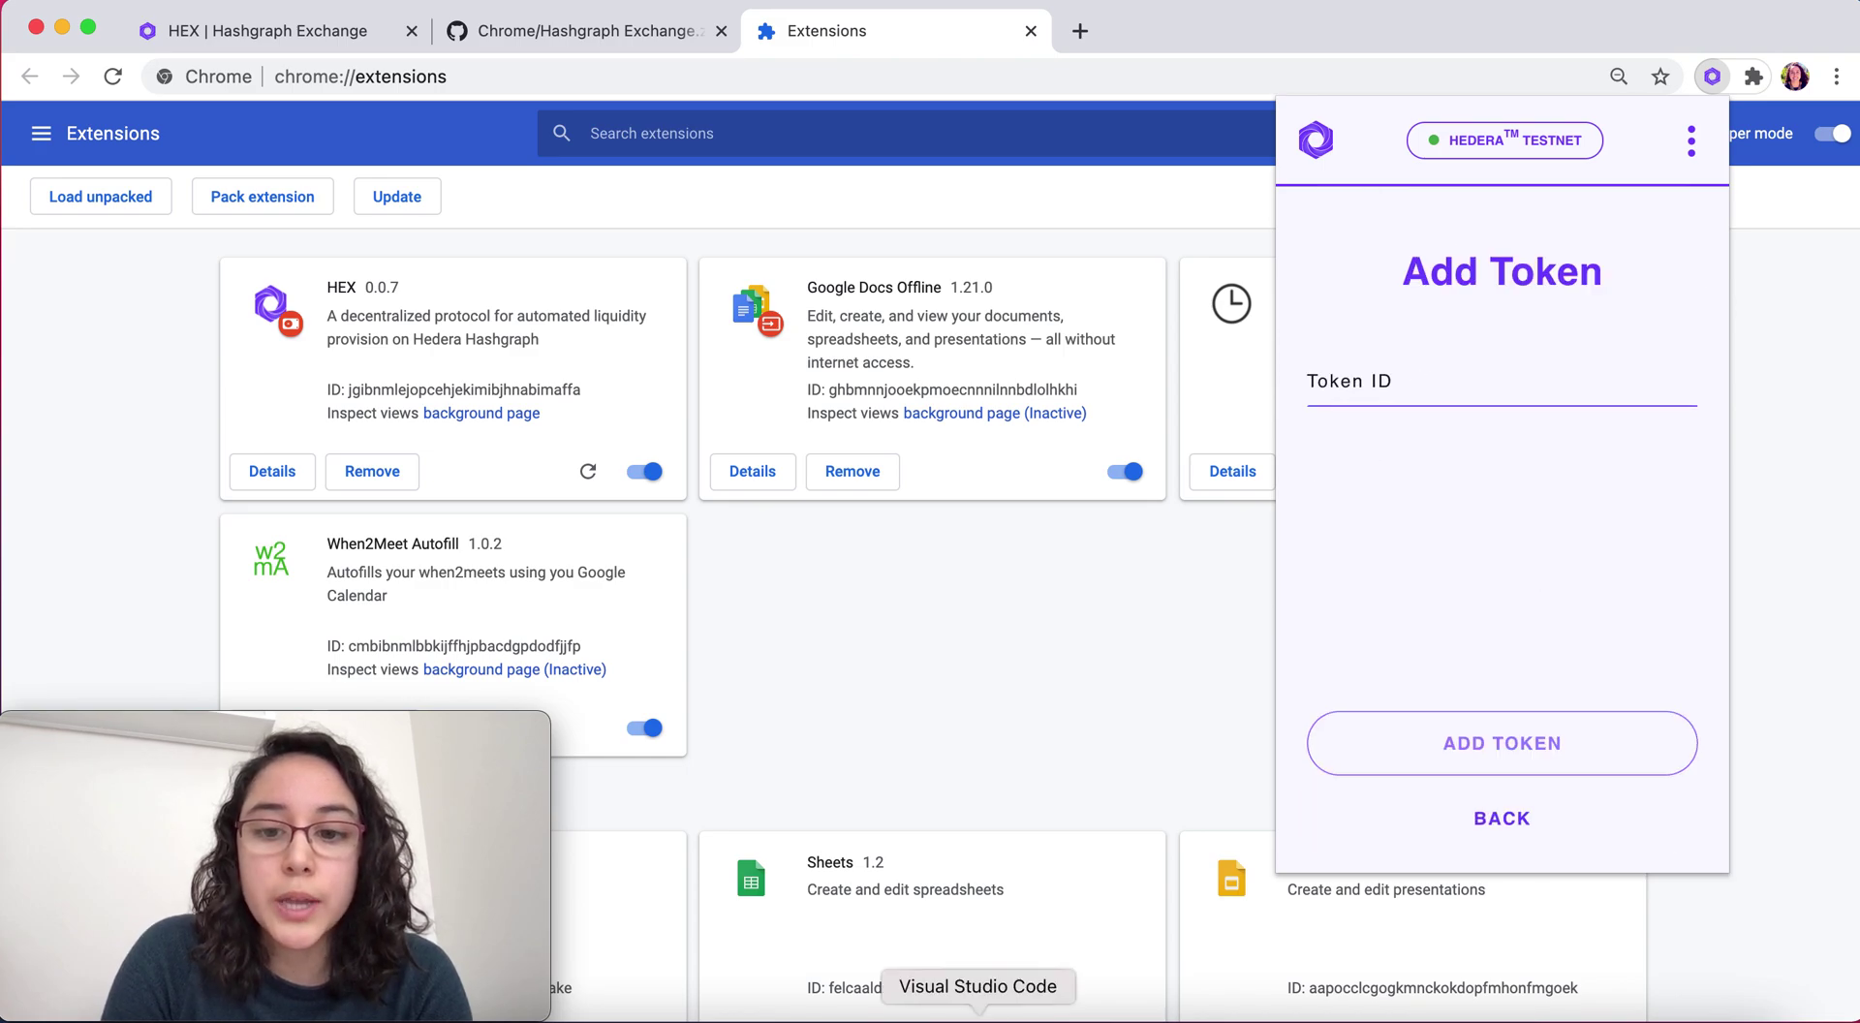
pyautogui.click(1448, 1013)
pyautogui.moveTo(509, 511); pyautogui.dragTo(363, 506)
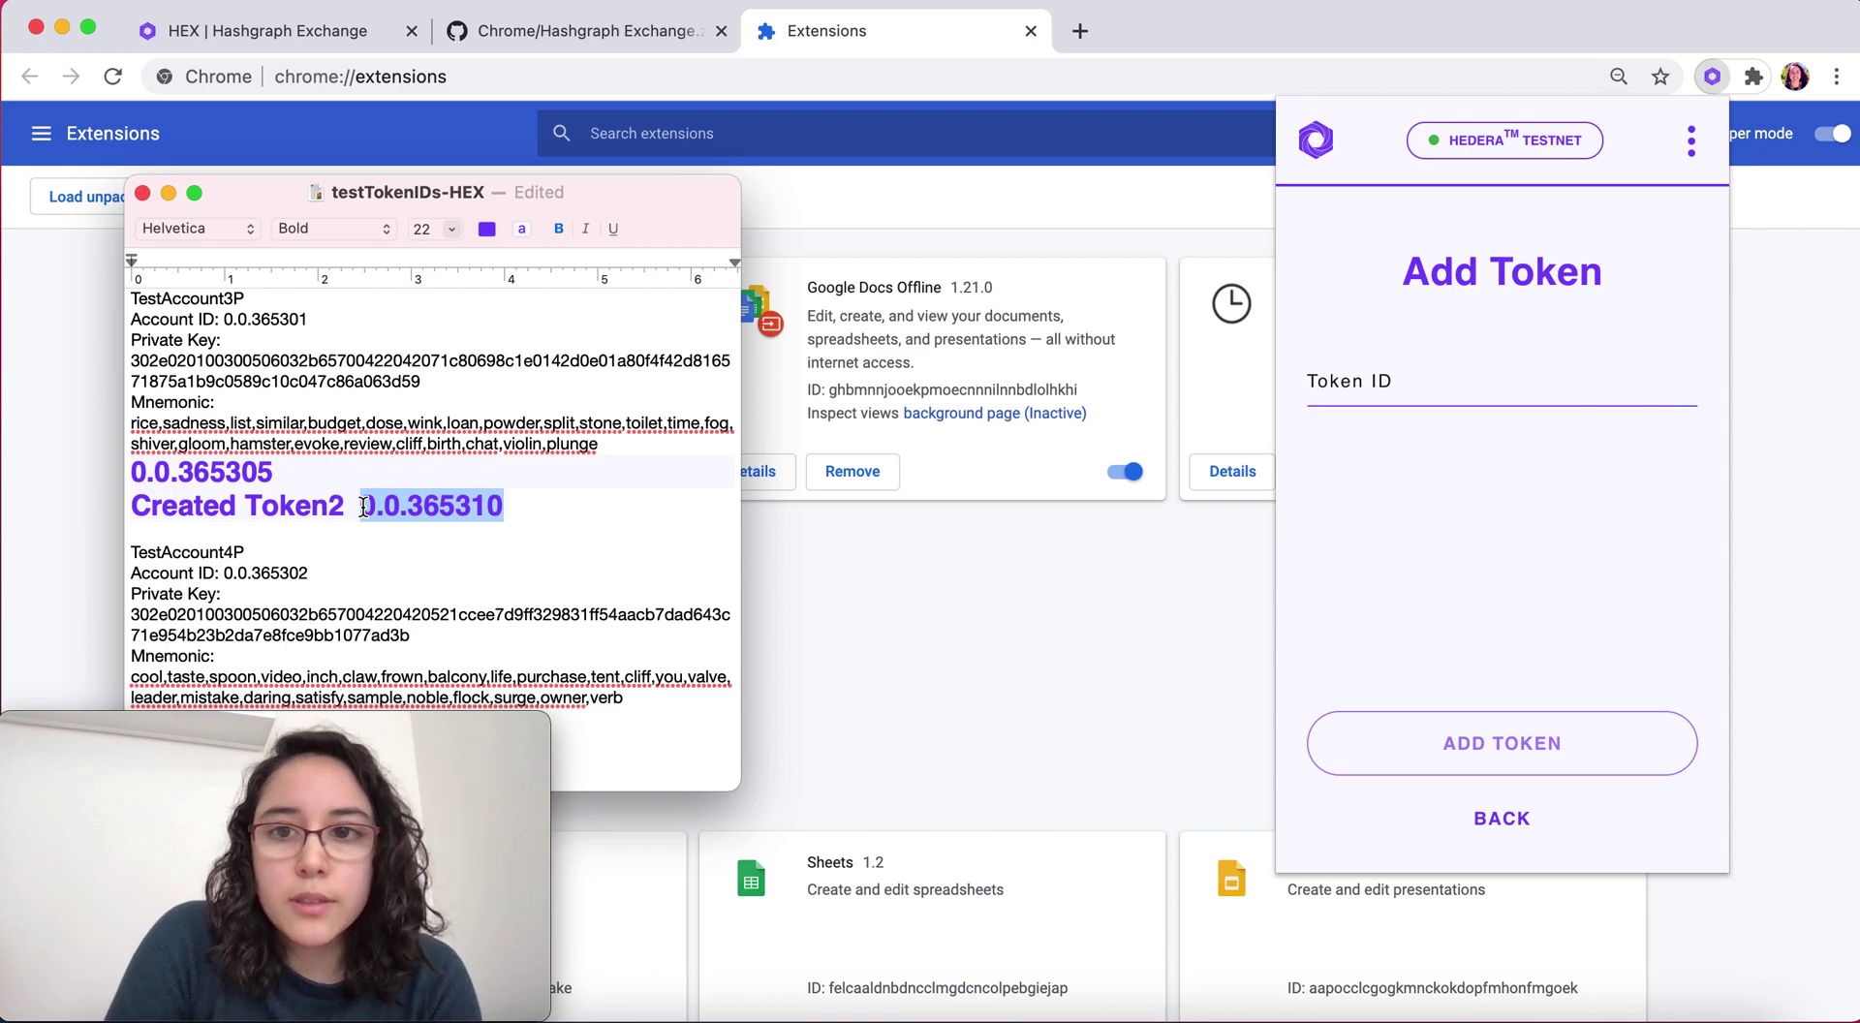
pyautogui.press('super+c')
pyautogui.click(1344, 376)
pyautogui.press('super+v')
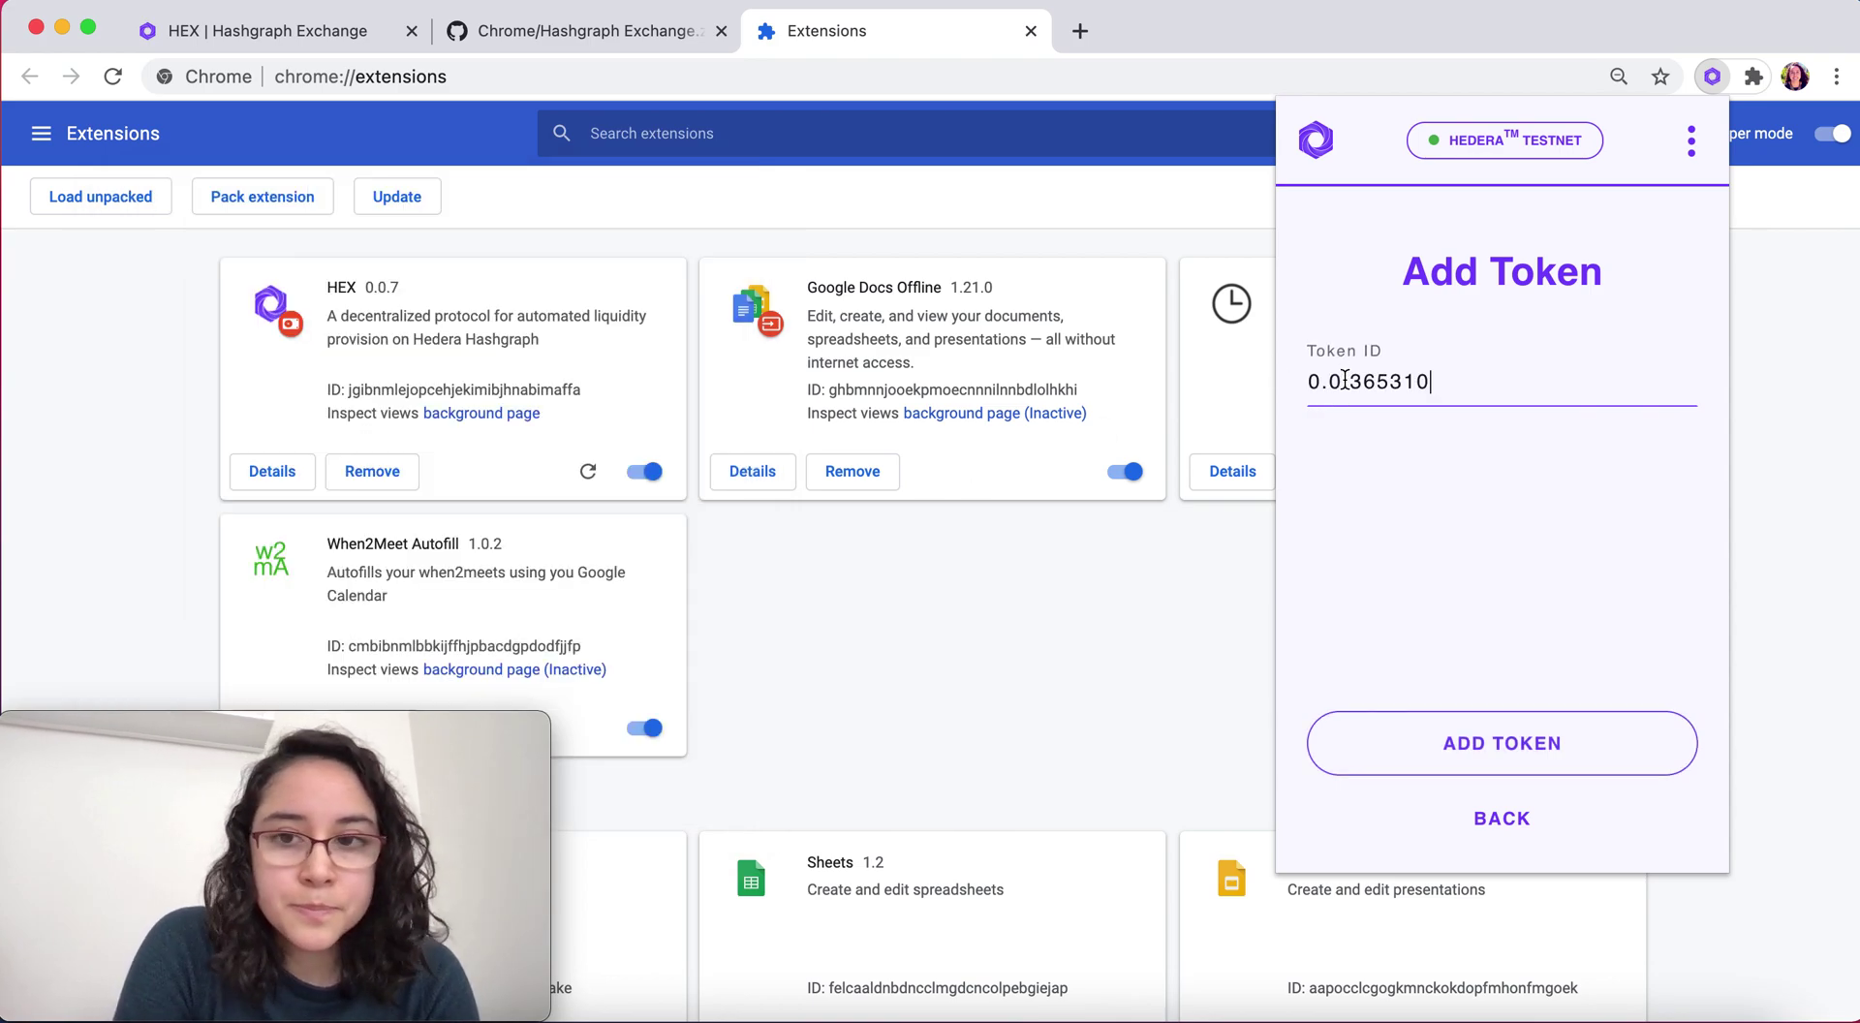
pyautogui.click(1504, 754)
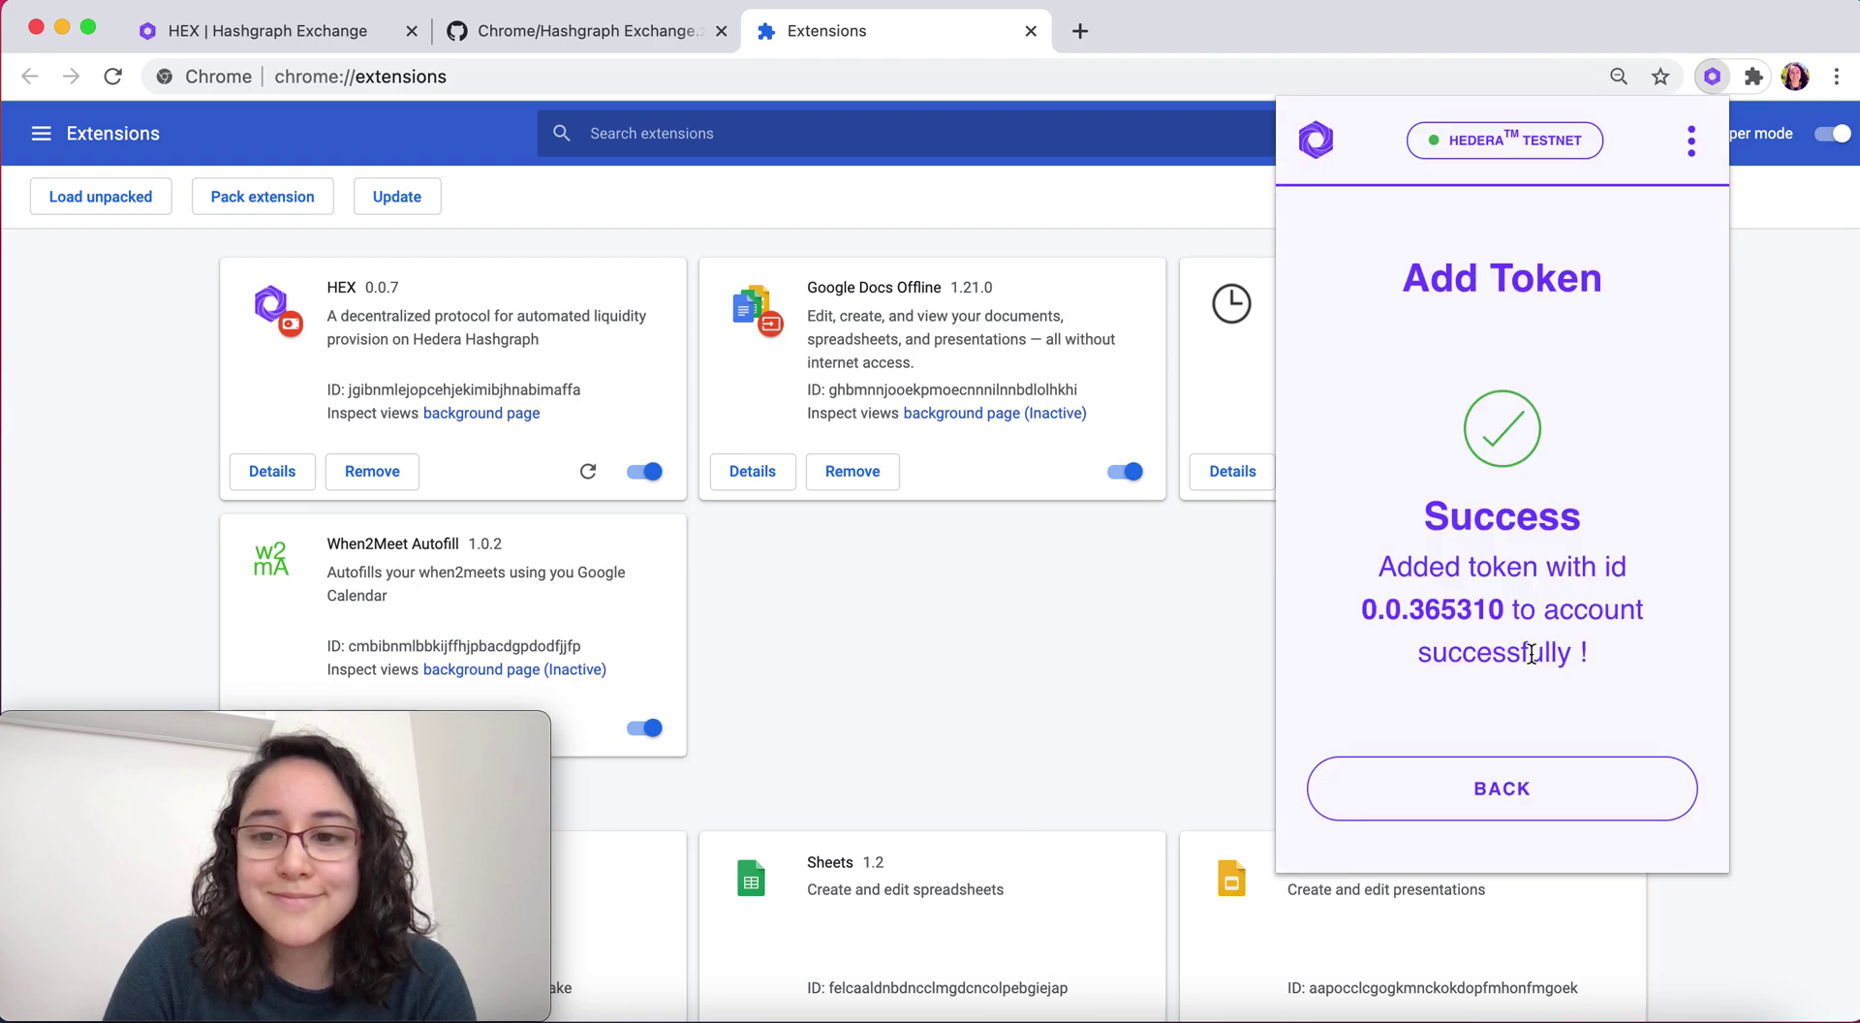
# Go back to the overview, check that test_token2 lists 0 ABC, and bring up the account options
pyautogui.click(1465, 803)
pyautogui.scroll(-3, 1555, 822)
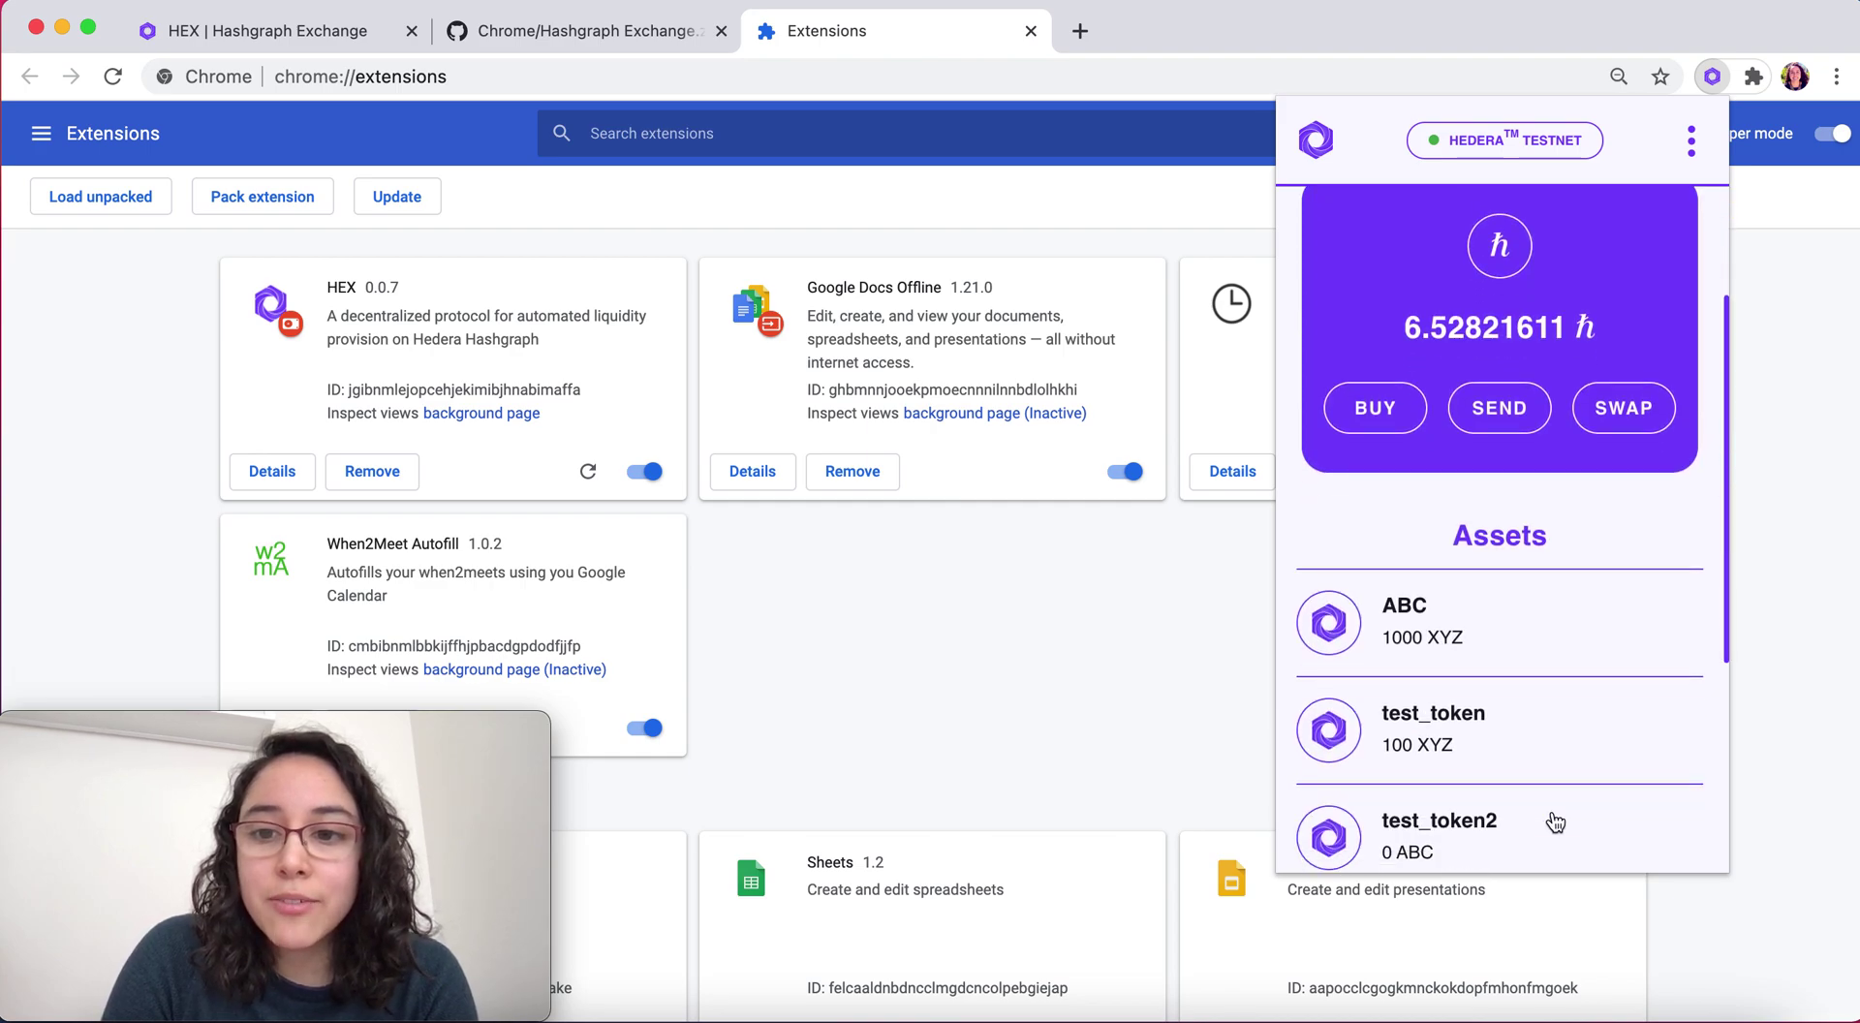
pyautogui.scroll(-1, 1546, 856)
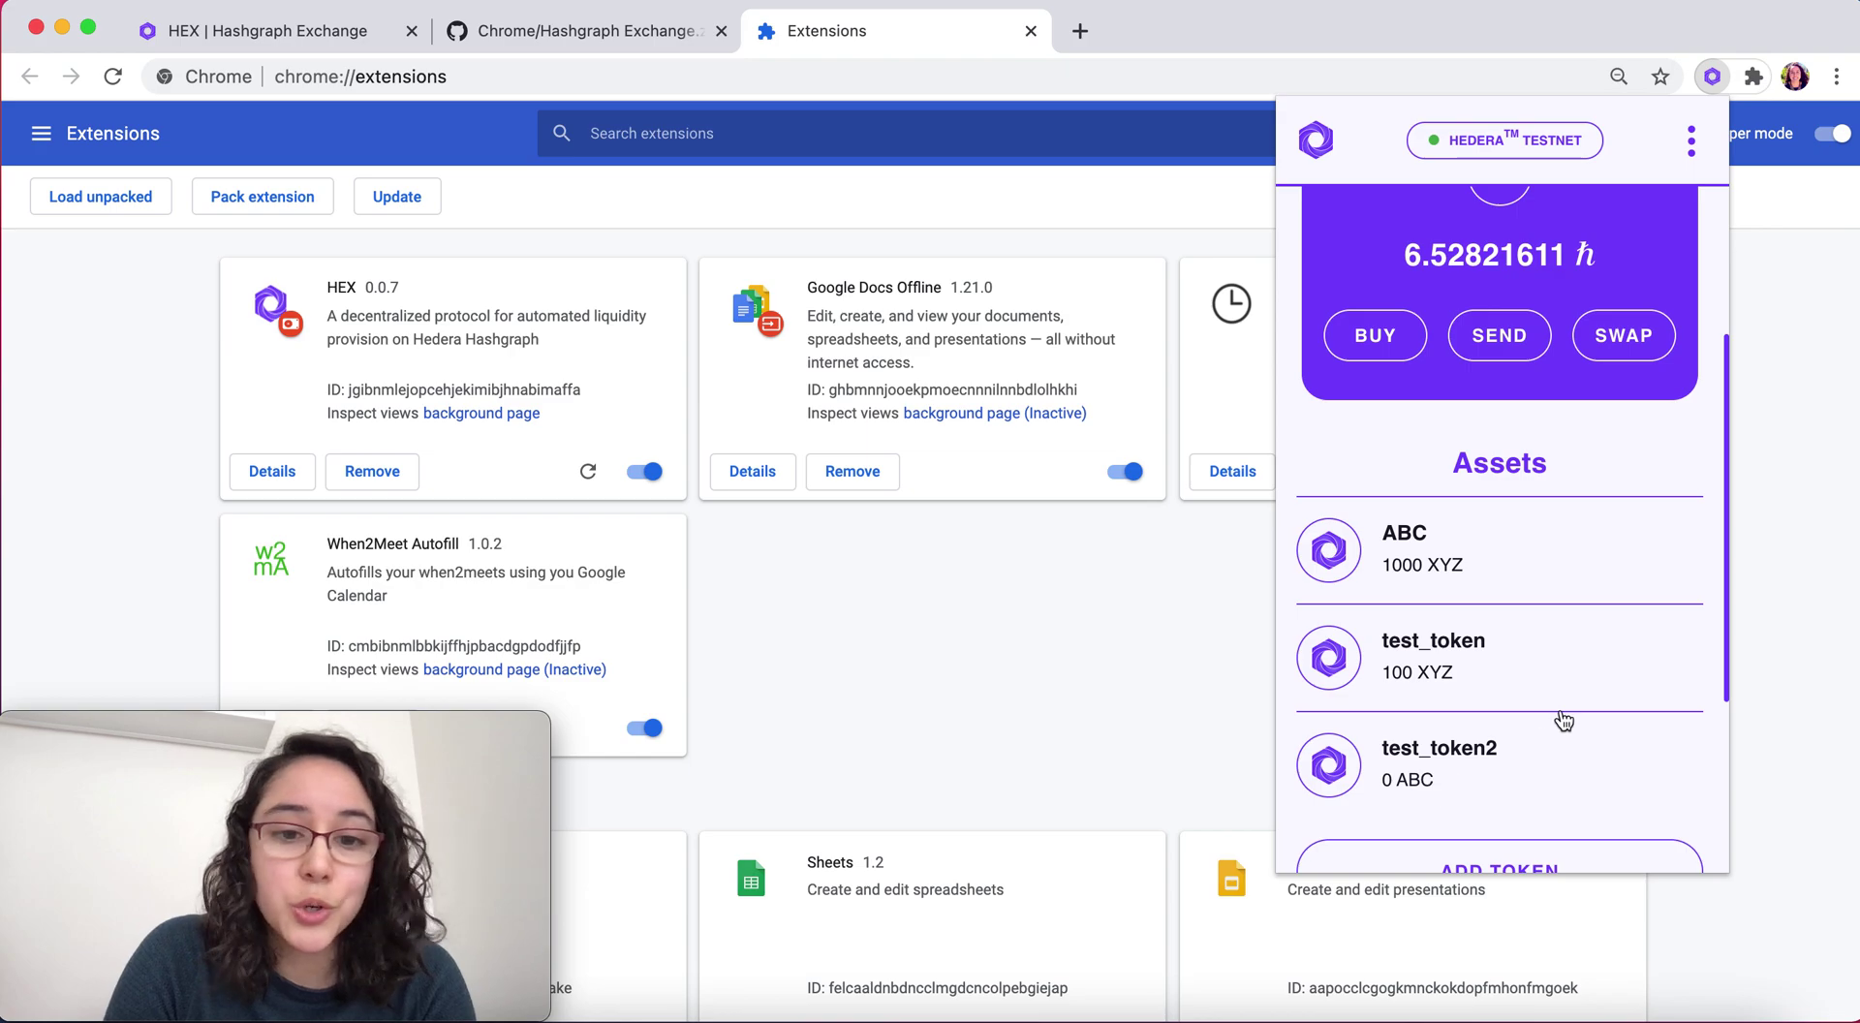
pyautogui.scroll(4, 1563, 718)
pyautogui.click(1691, 140)
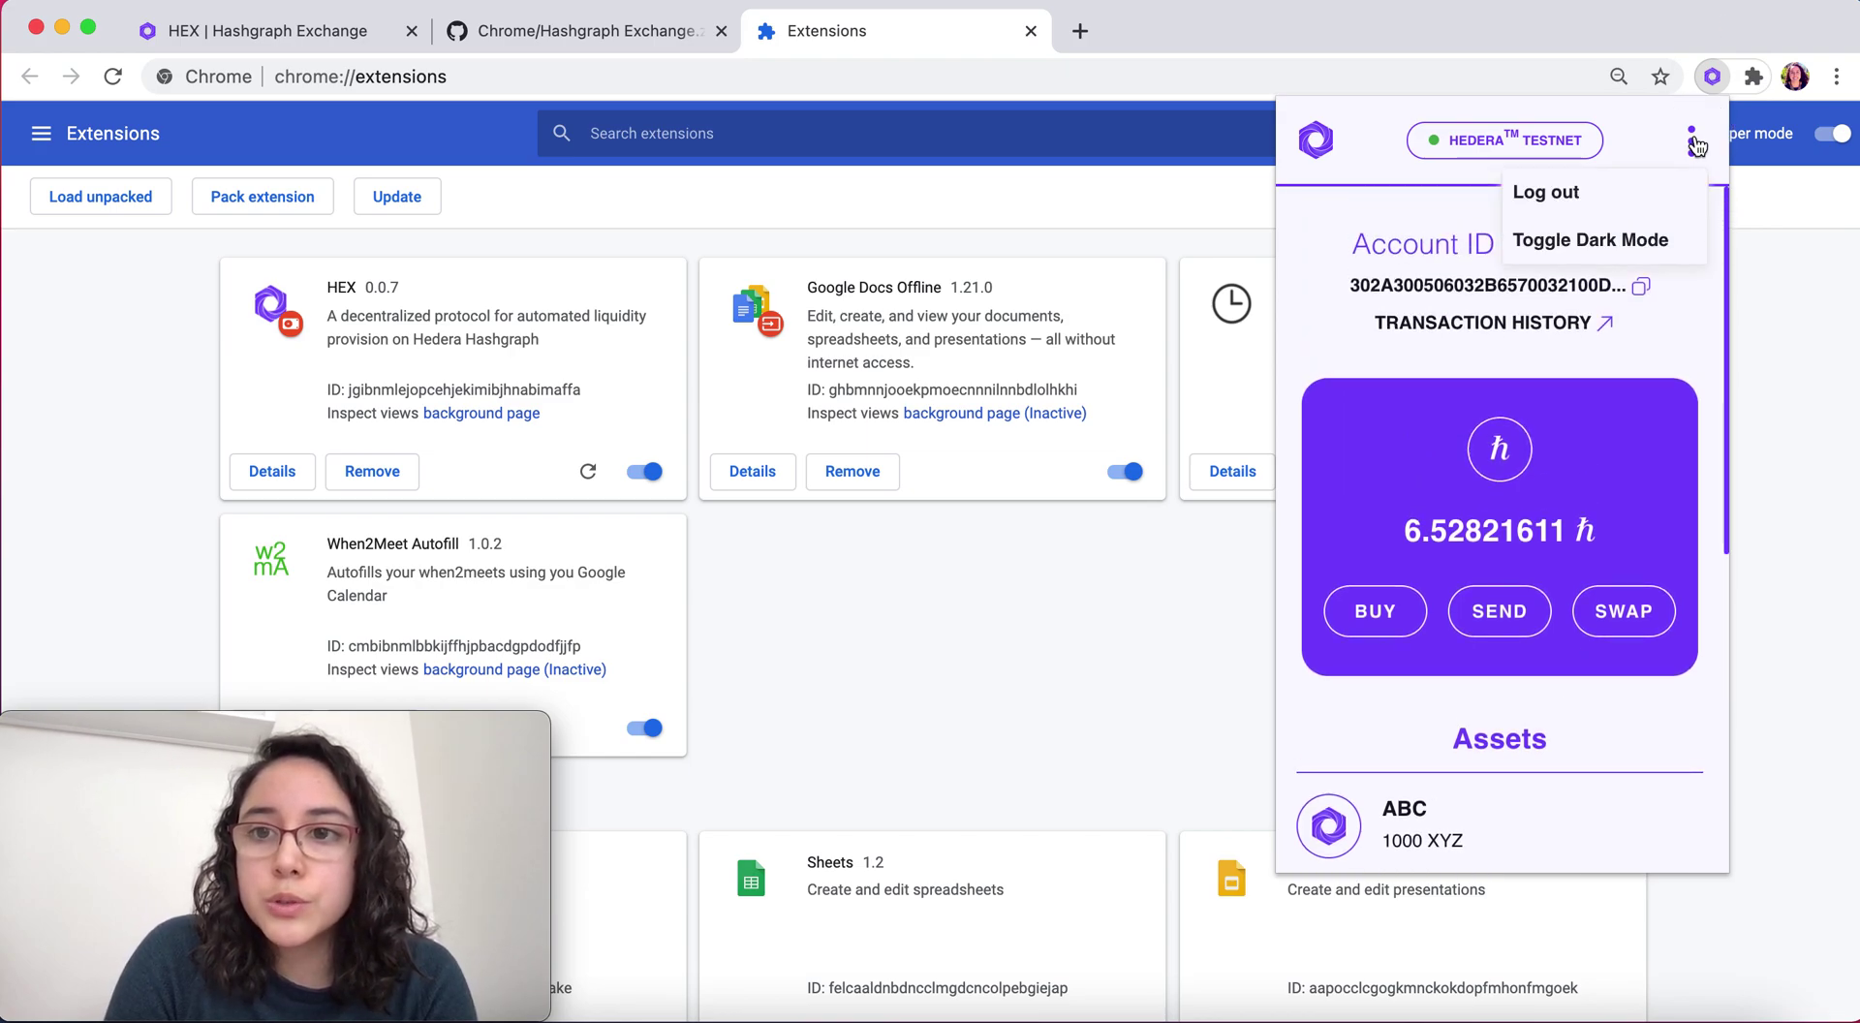
# Log out, start a private-key import, and paste the first account's ID from the notes
pyautogui.click(1612, 198)
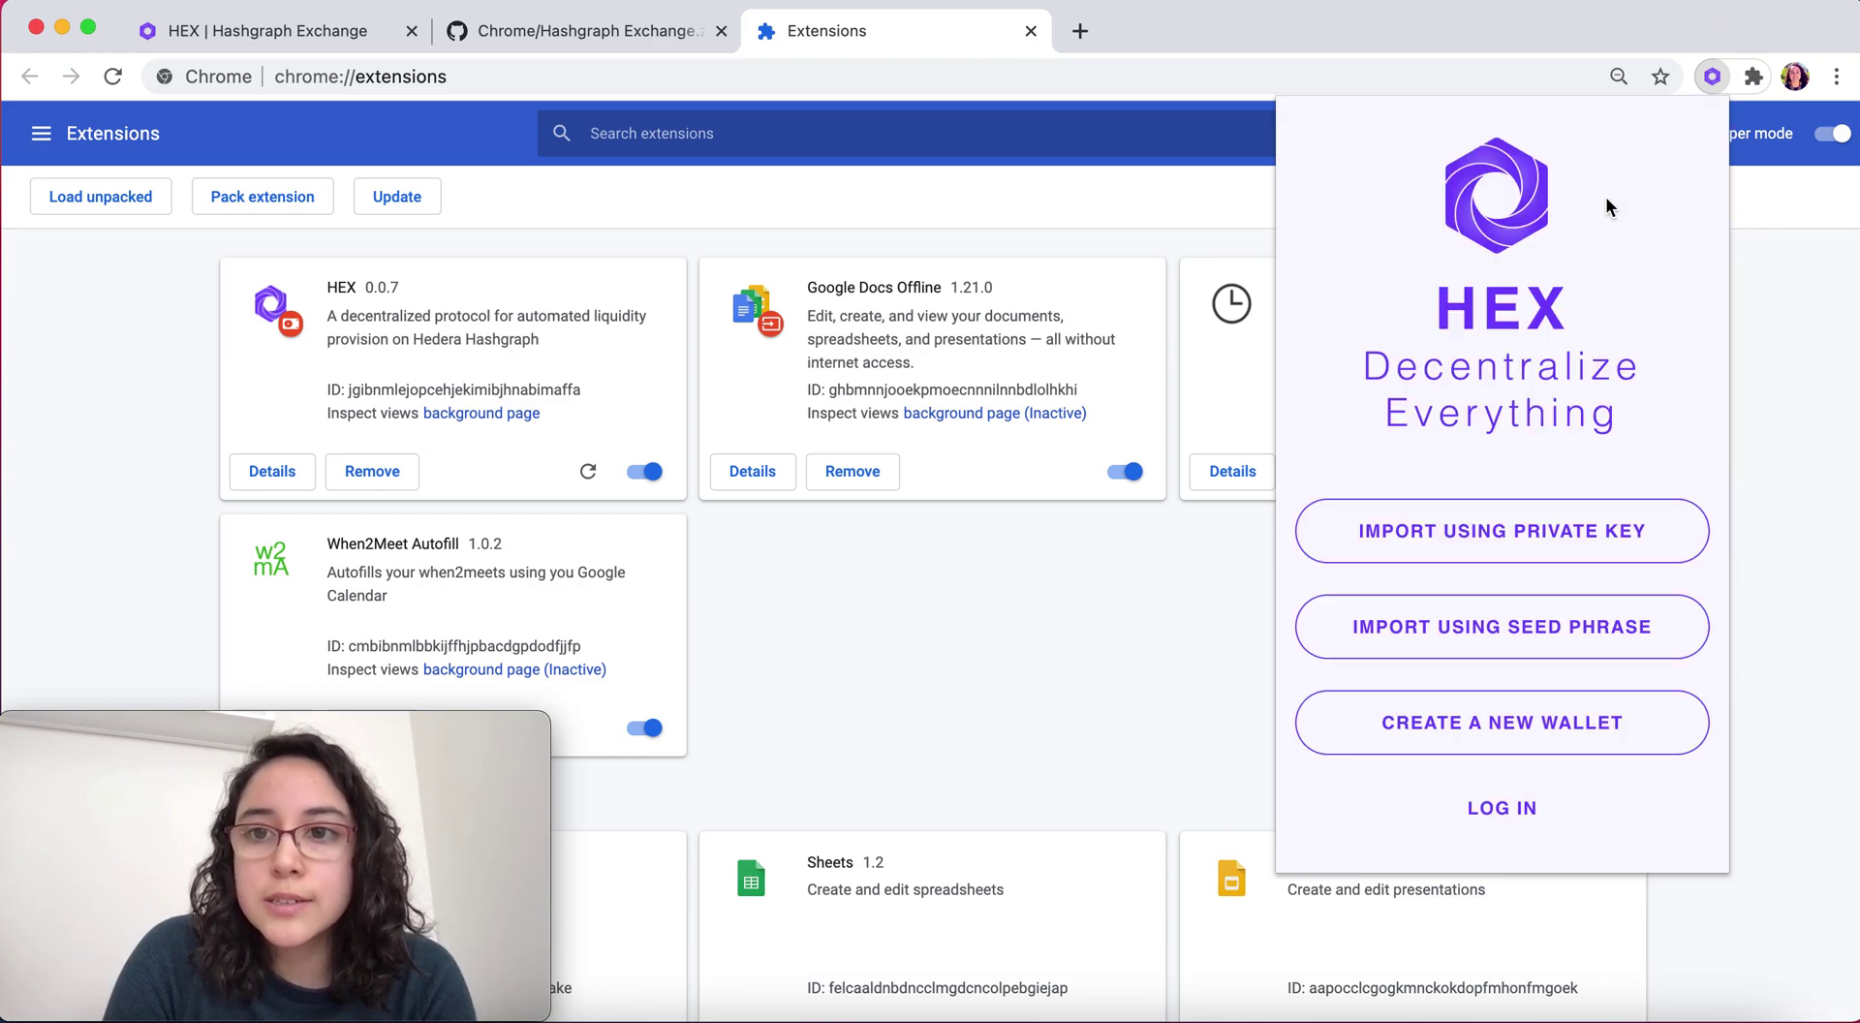
pyautogui.click(1466, 535)
pyautogui.click(1449, 1016)
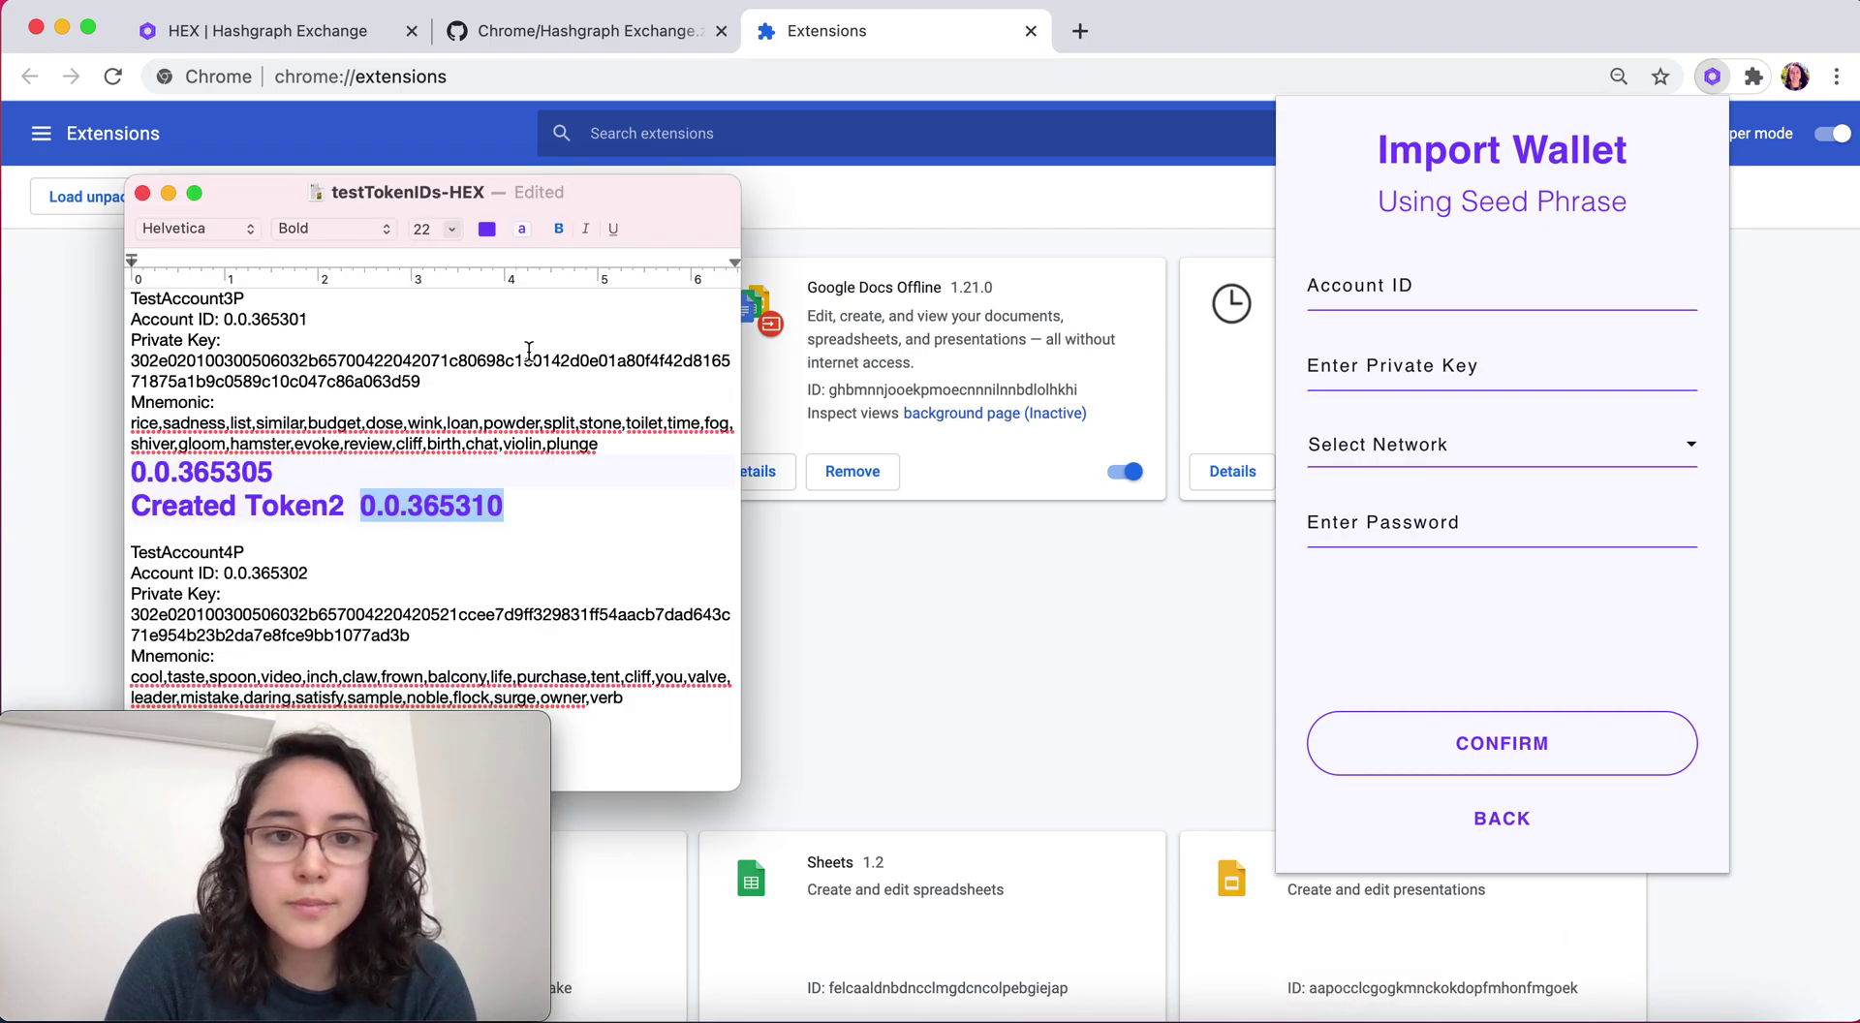
pyautogui.moveTo(312, 319); pyautogui.dragTo(225, 320)
pyautogui.press('super+c')
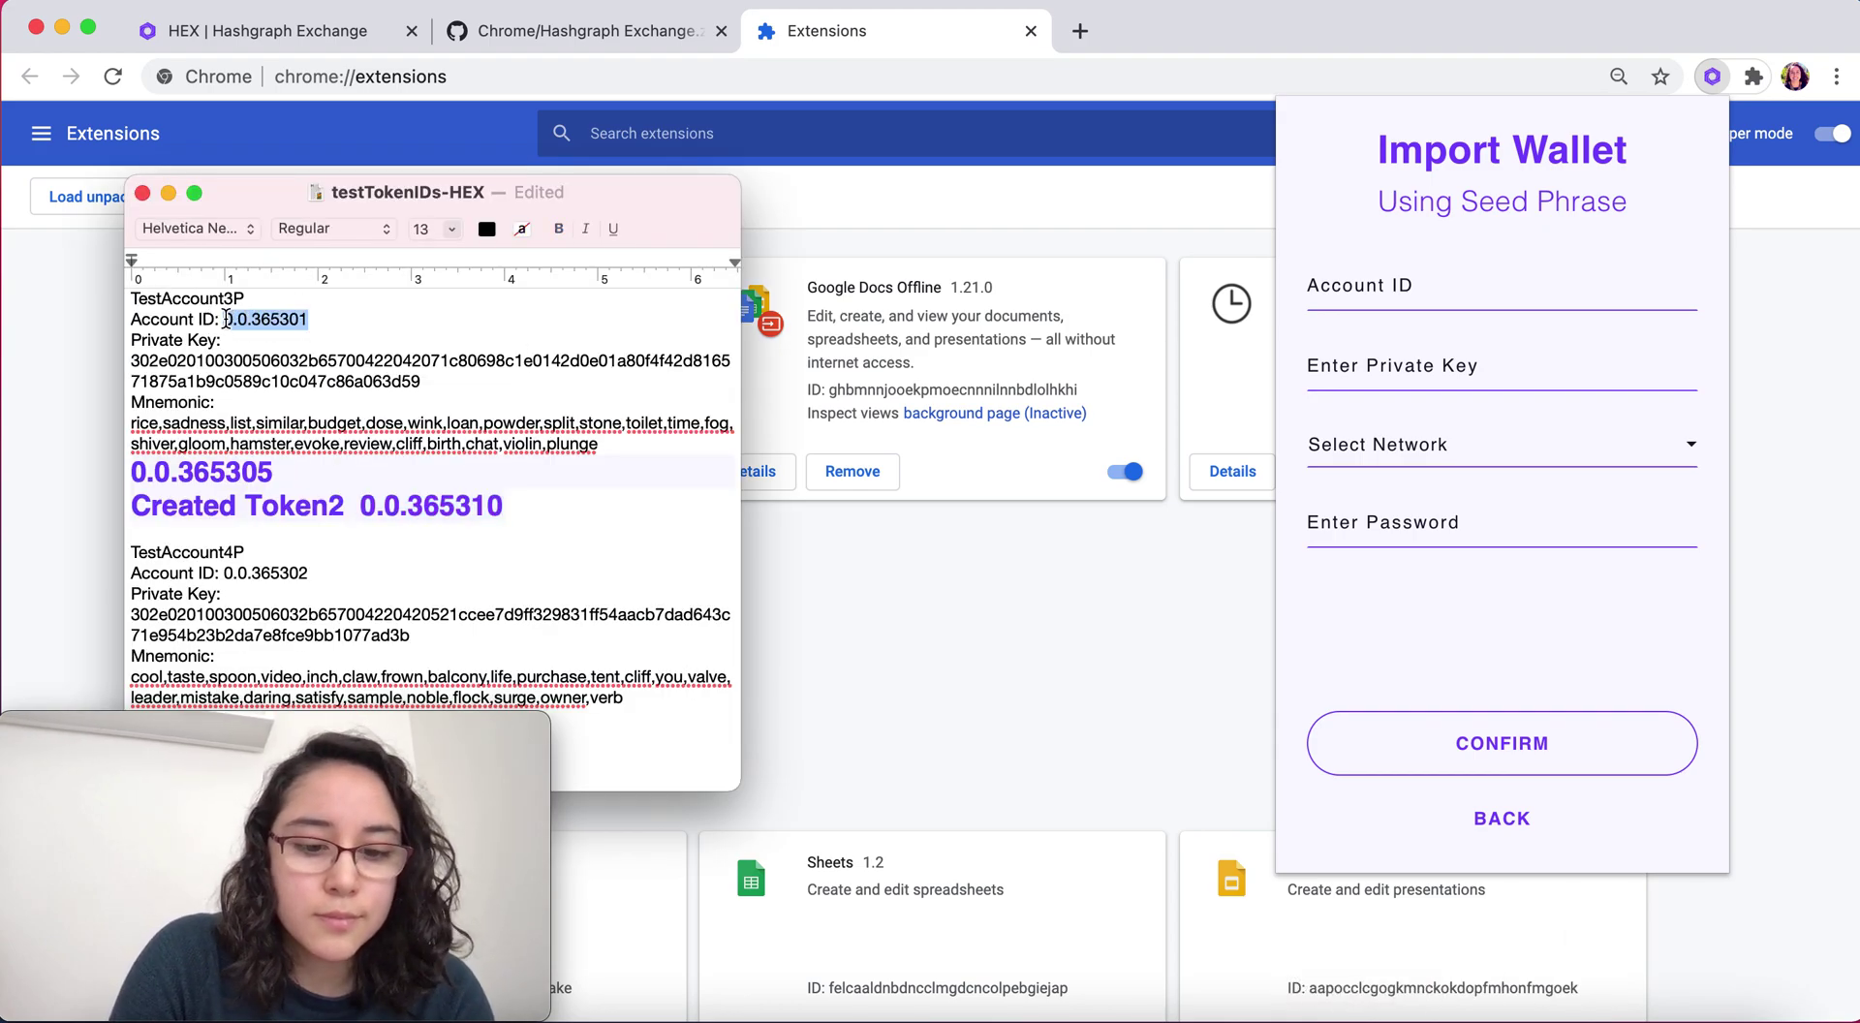
pyautogui.click(1337, 286)
pyautogui.press('super+v')
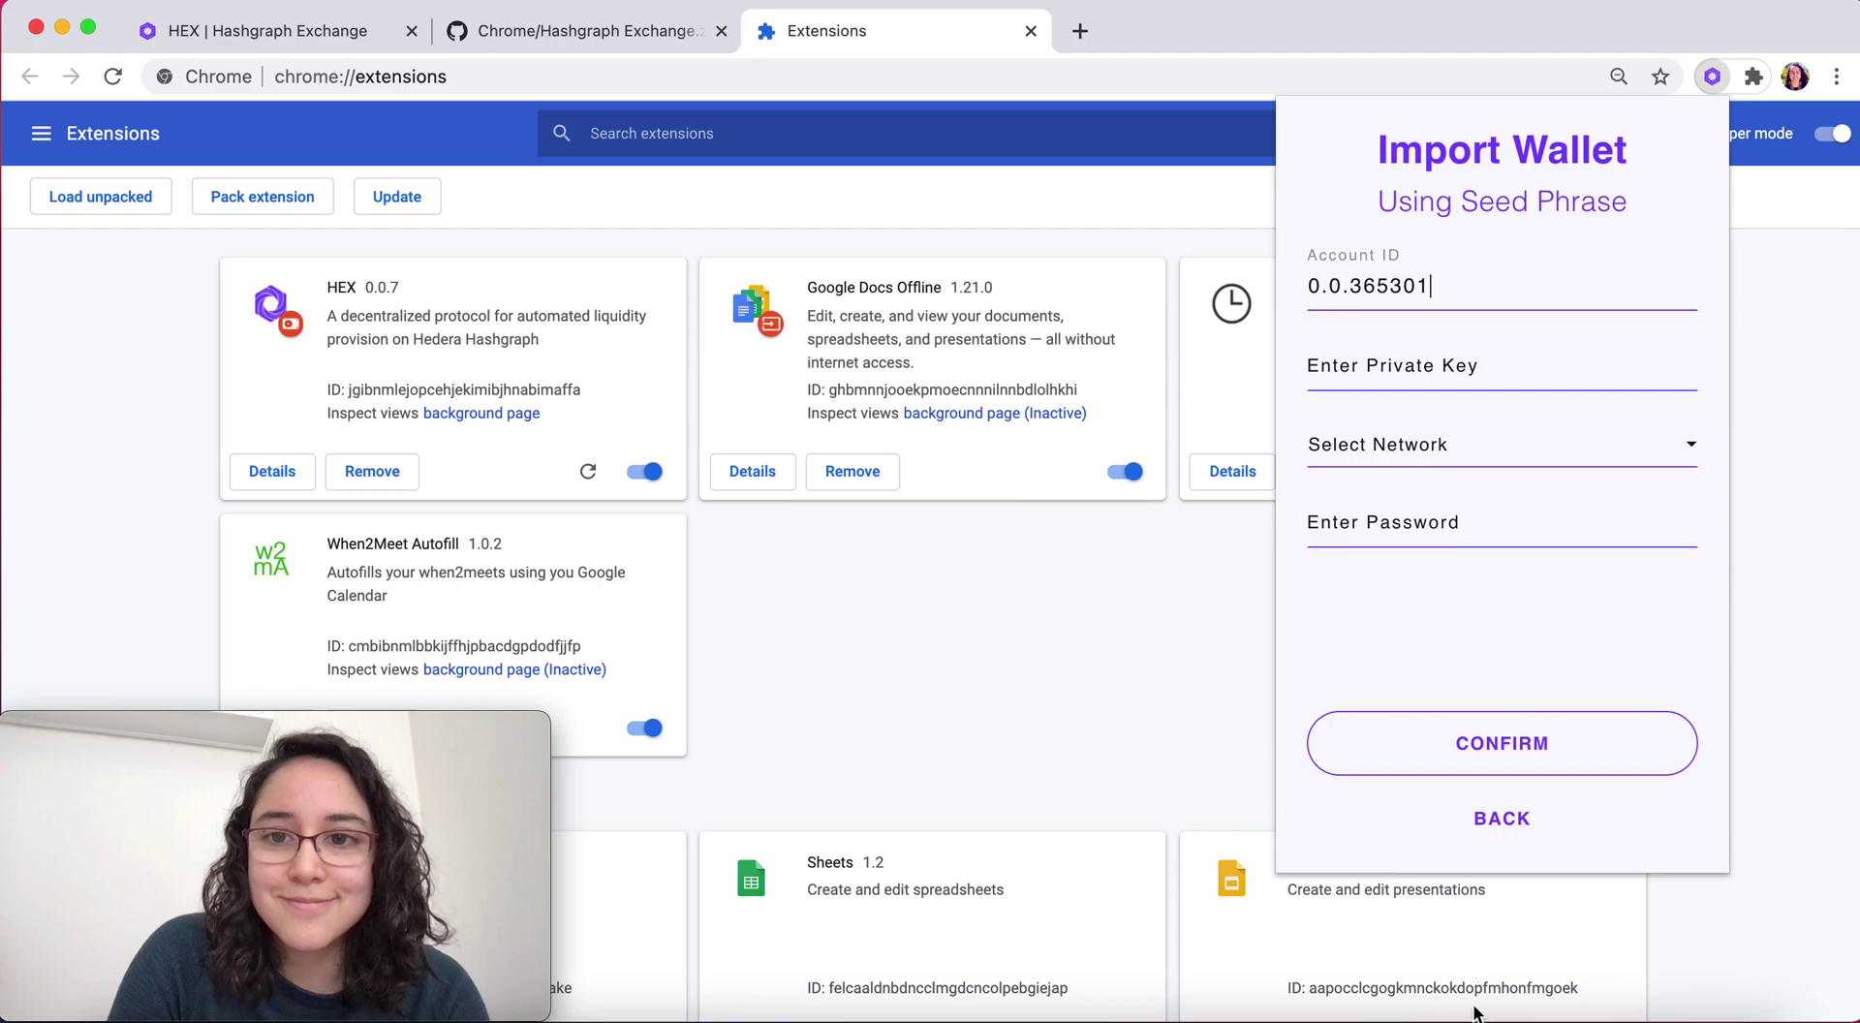
# Copy the first account's private key from the notes into the import form
pyautogui.click(1329, 1012)
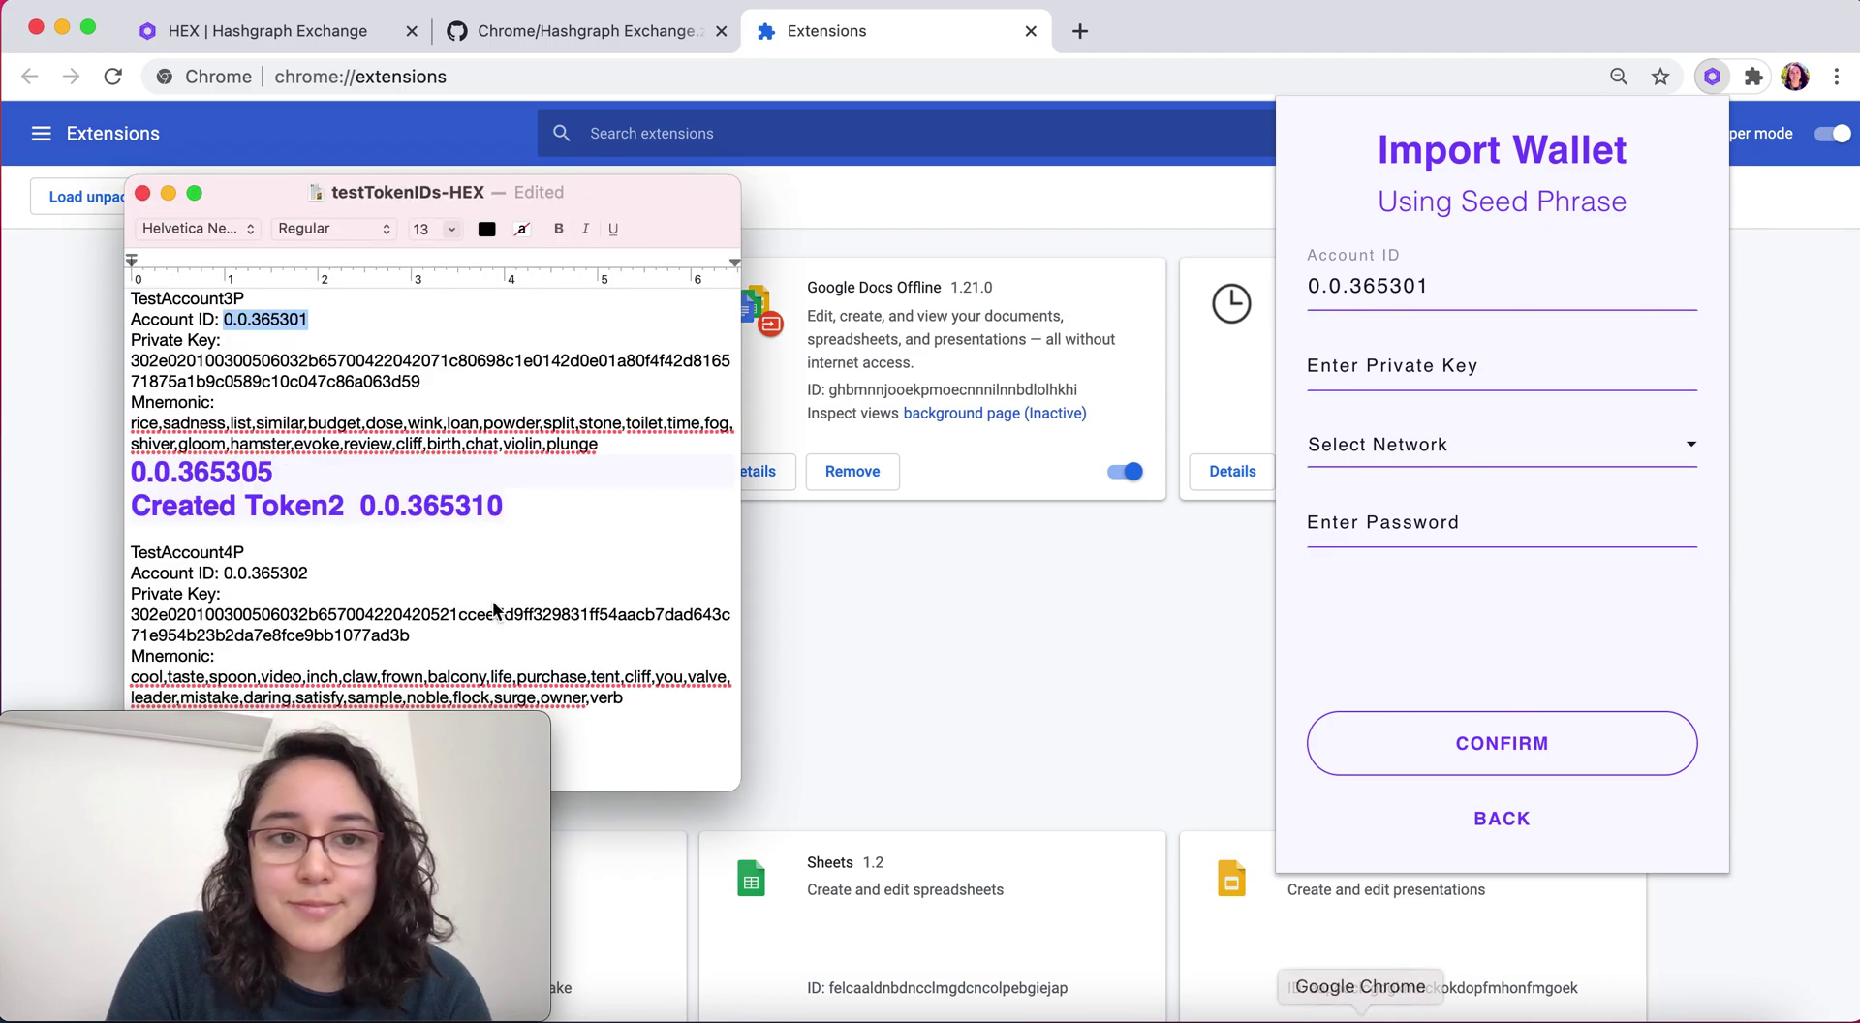
pyautogui.moveTo(426, 382); pyautogui.dragTo(126, 360)
pyautogui.press('super+c')
pyautogui.click(1373, 358)
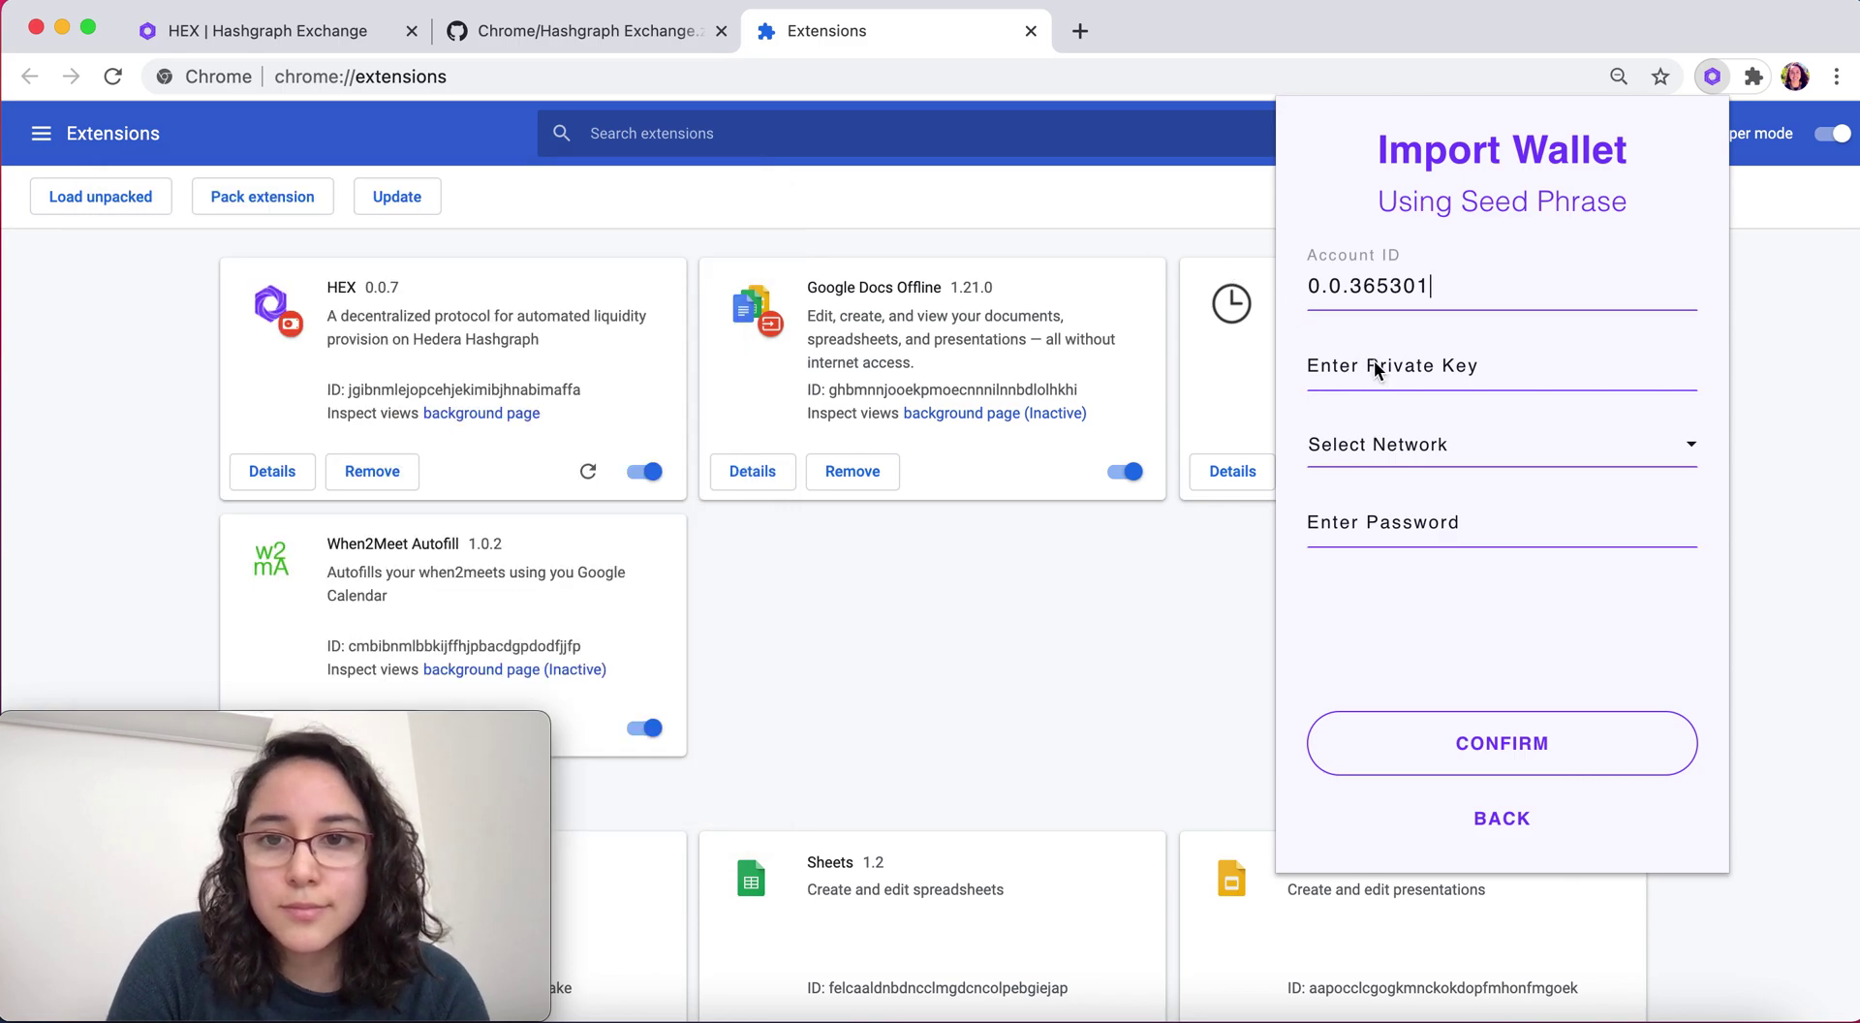
pyautogui.press('super+v')
# Choose Hedera Testnet, fill in the password, and submit the import
pyautogui.click(1384, 452)
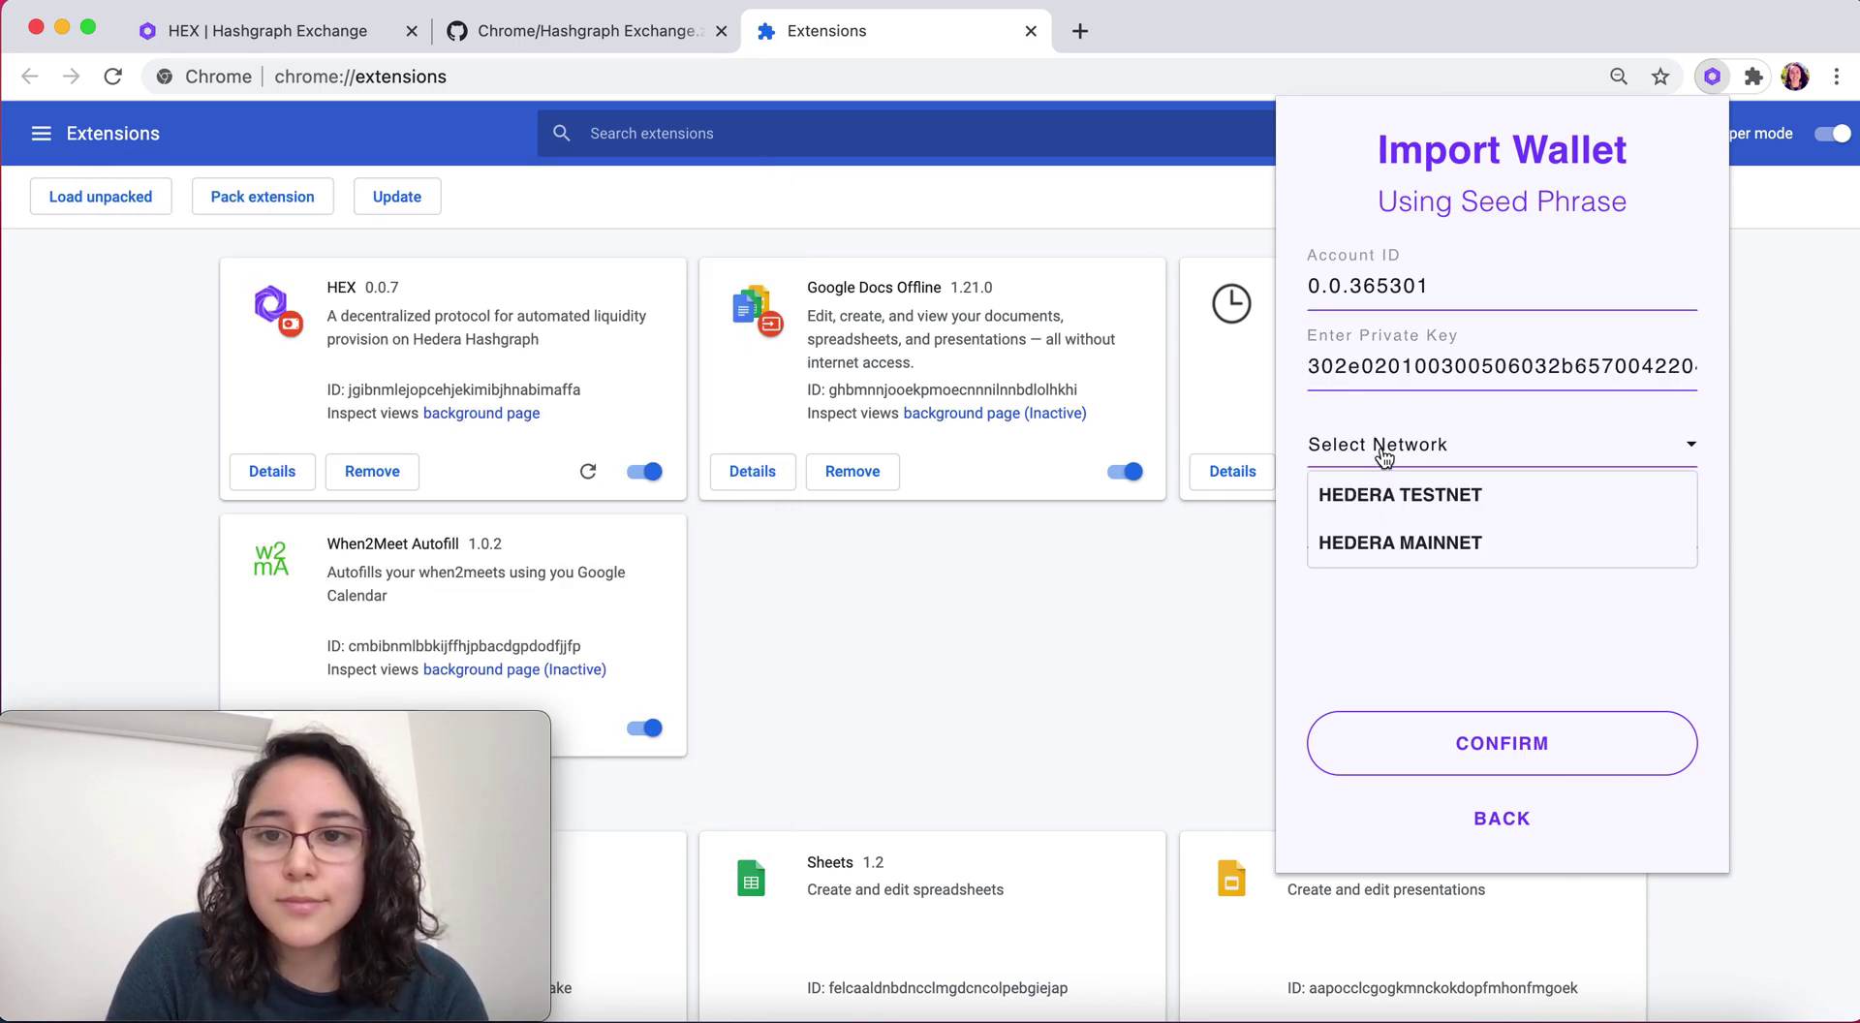
pyautogui.click(1385, 521)
pyautogui.click(1376, 526)
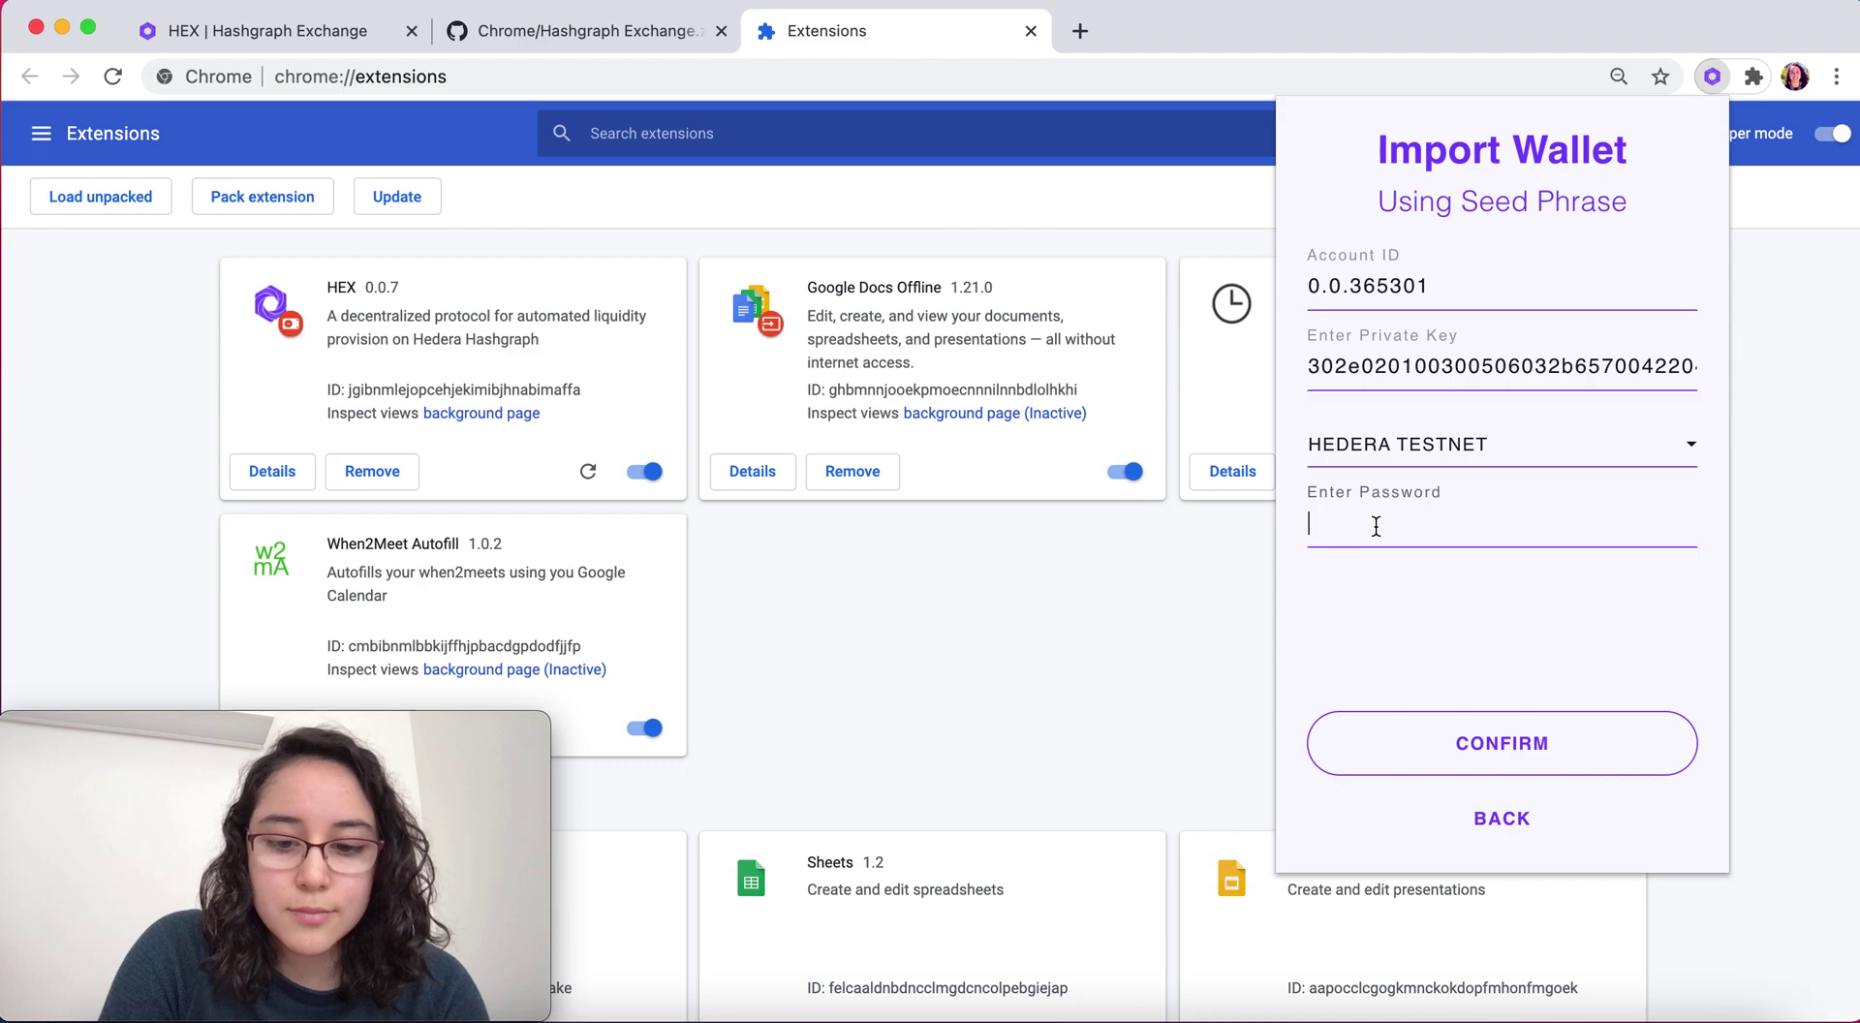
pyautogui.press('Return')
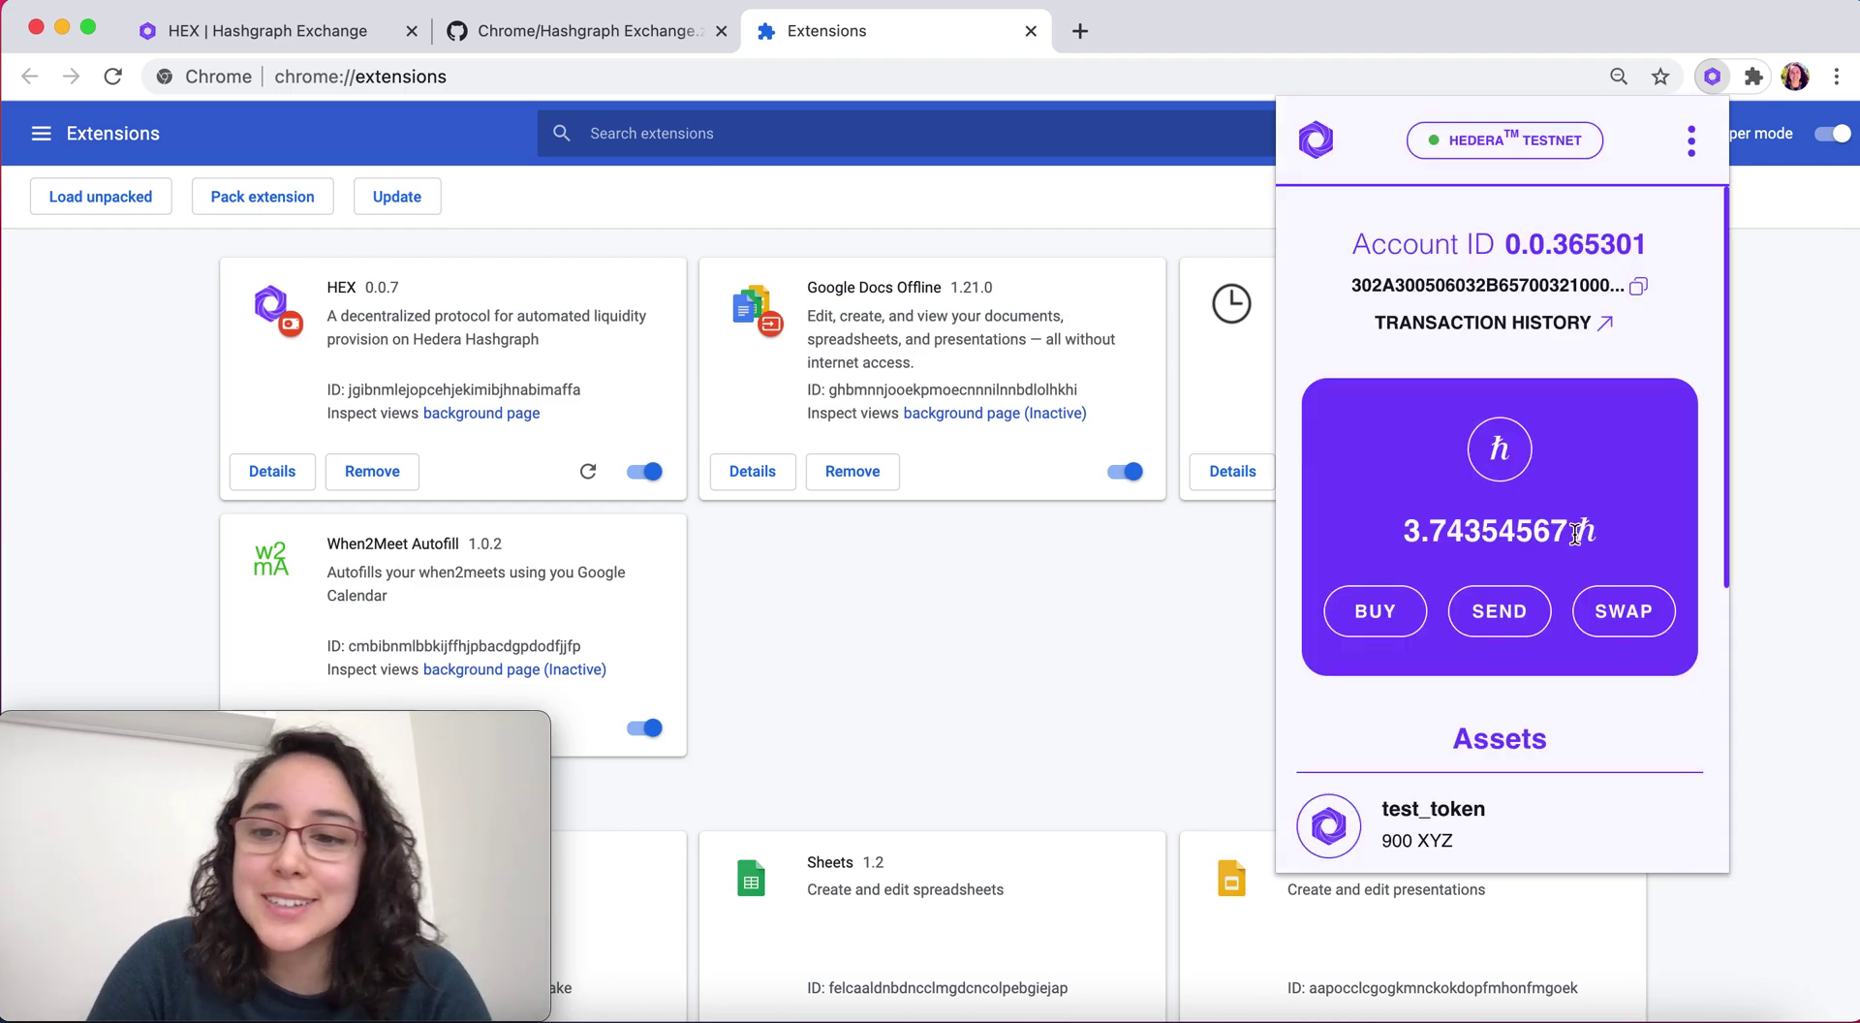
# Check test_token2 holds 1000 ABC in the assets, then go to the Send Token form
pyautogui.scroll(-5, 1562, 759)
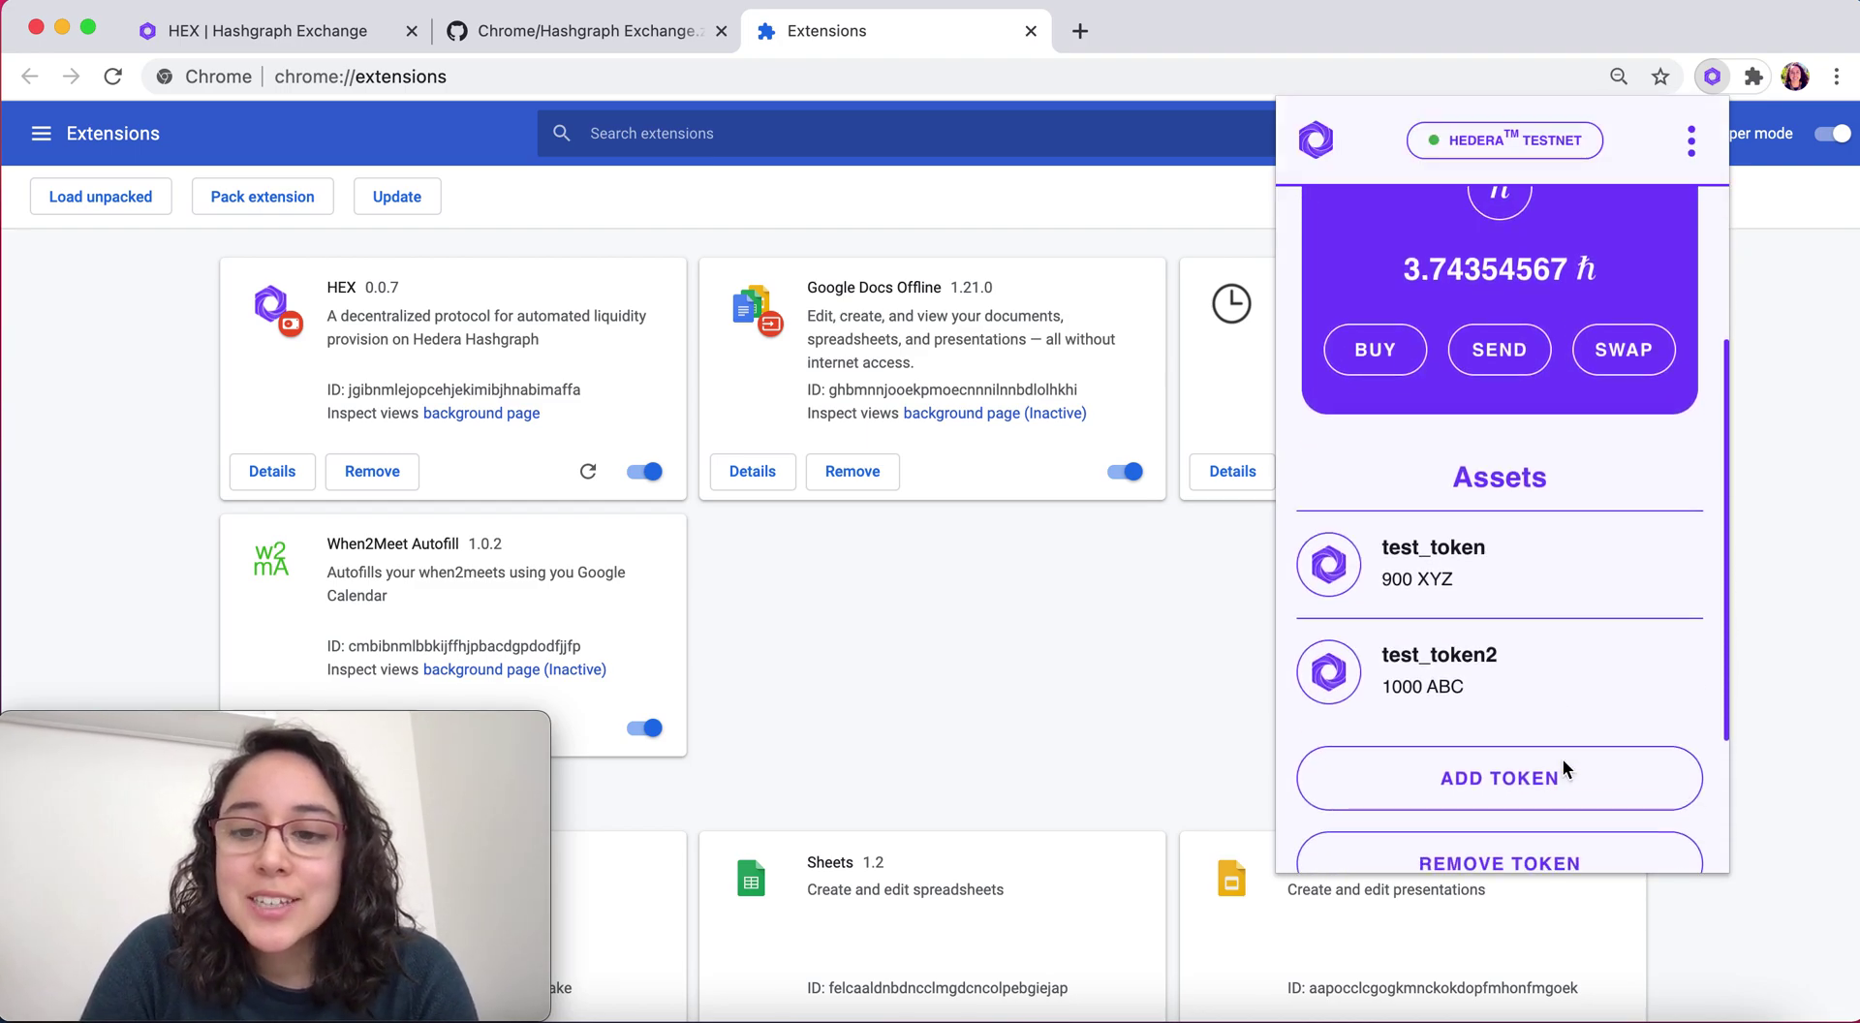
pyautogui.scroll(3, 1561, 759)
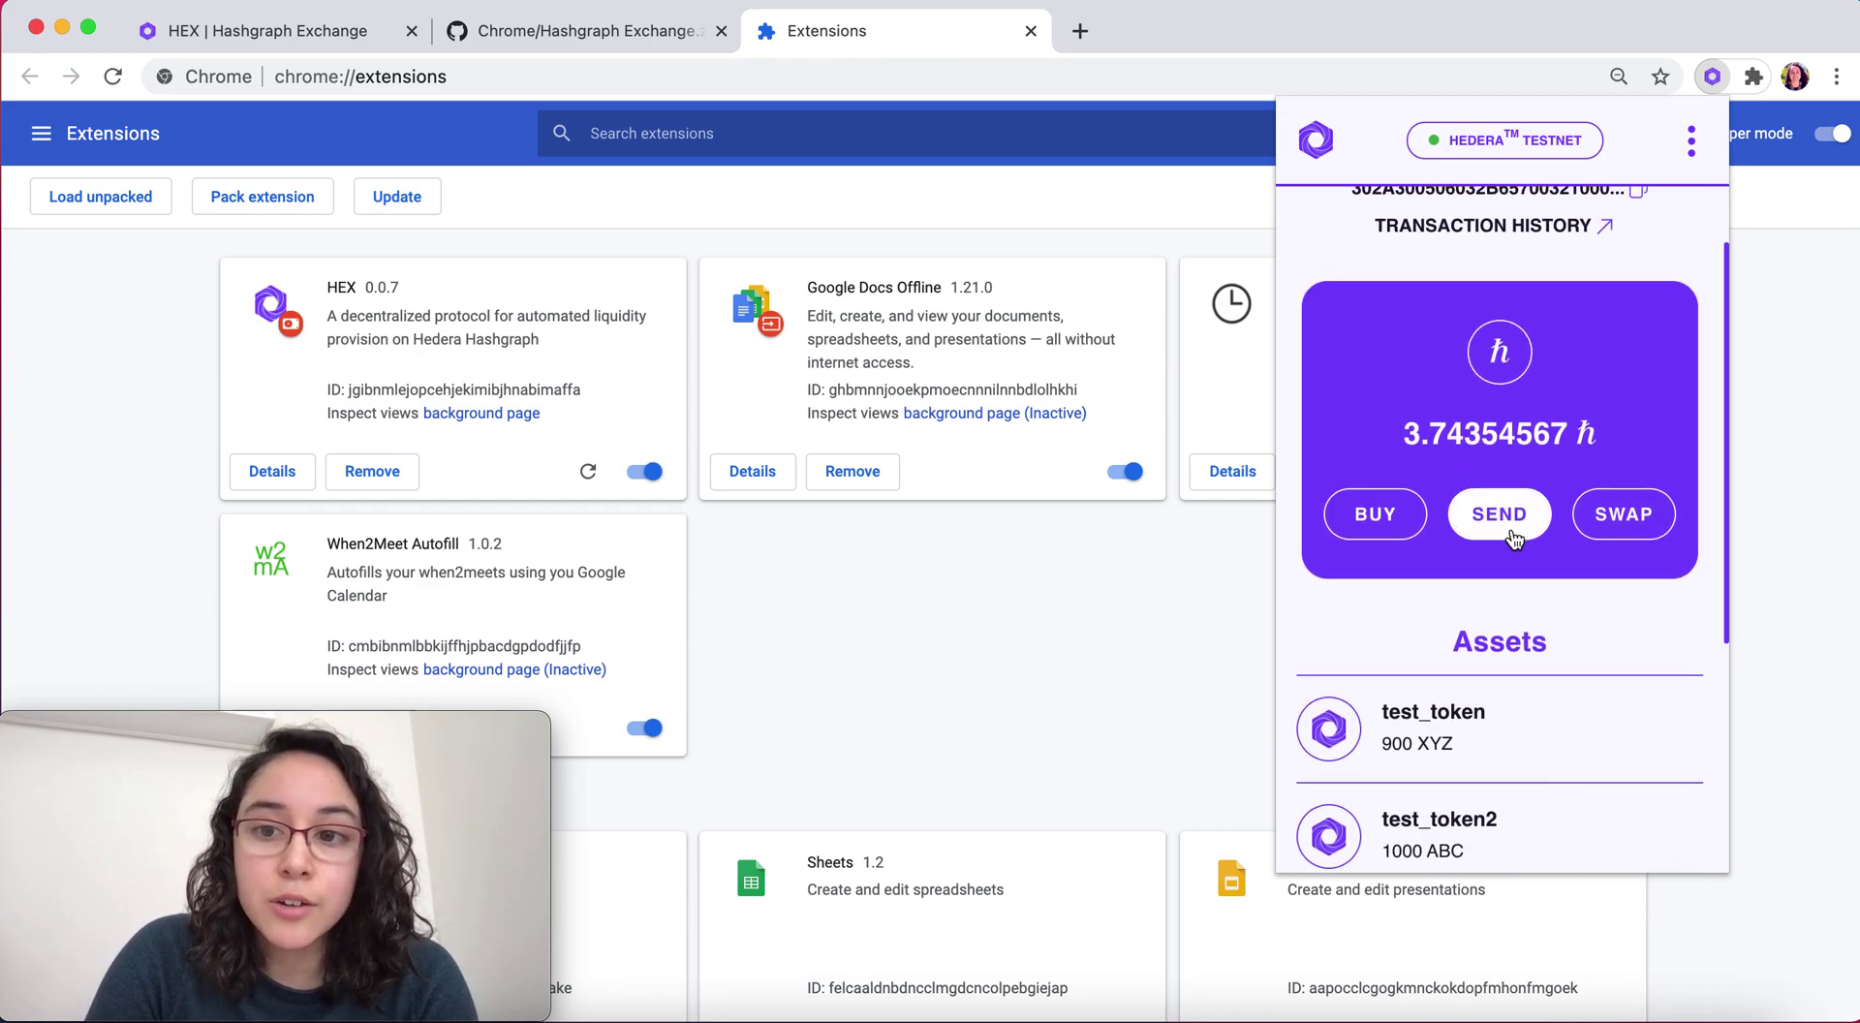
pyautogui.scroll(2, 1526, 564)
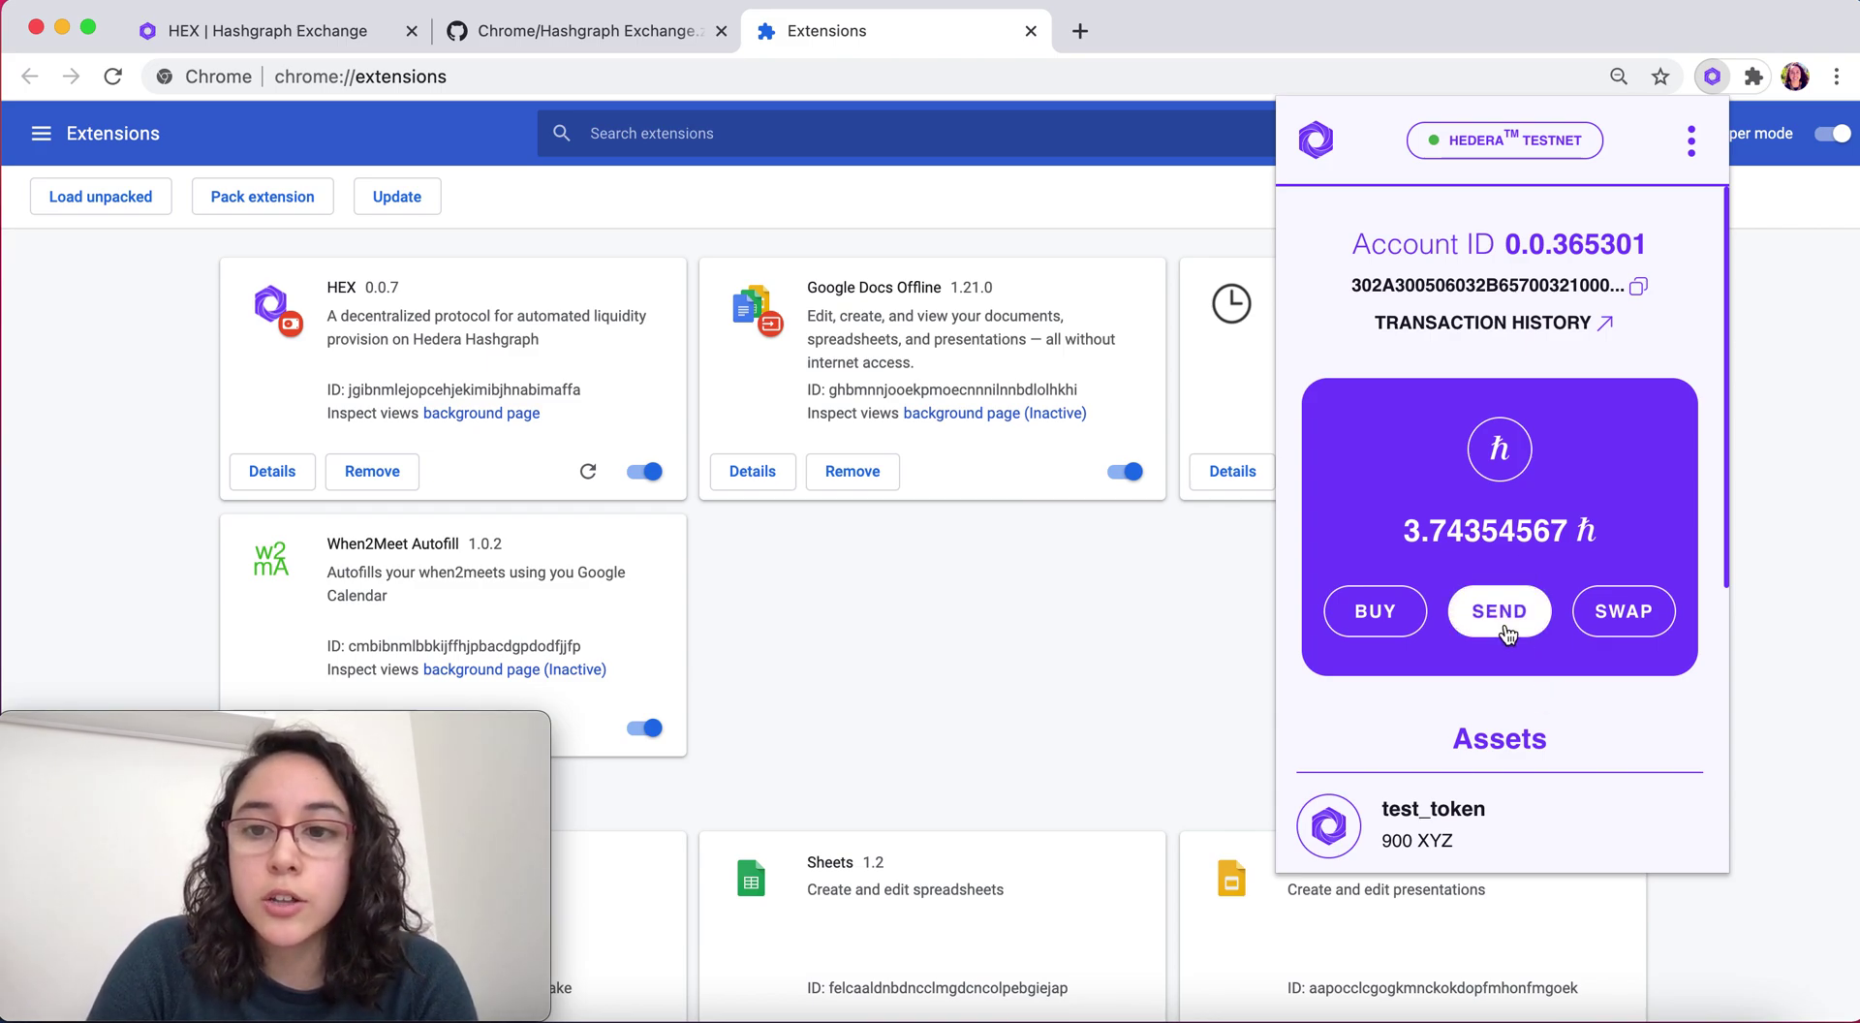
pyautogui.scroll(-5, 1591, 760)
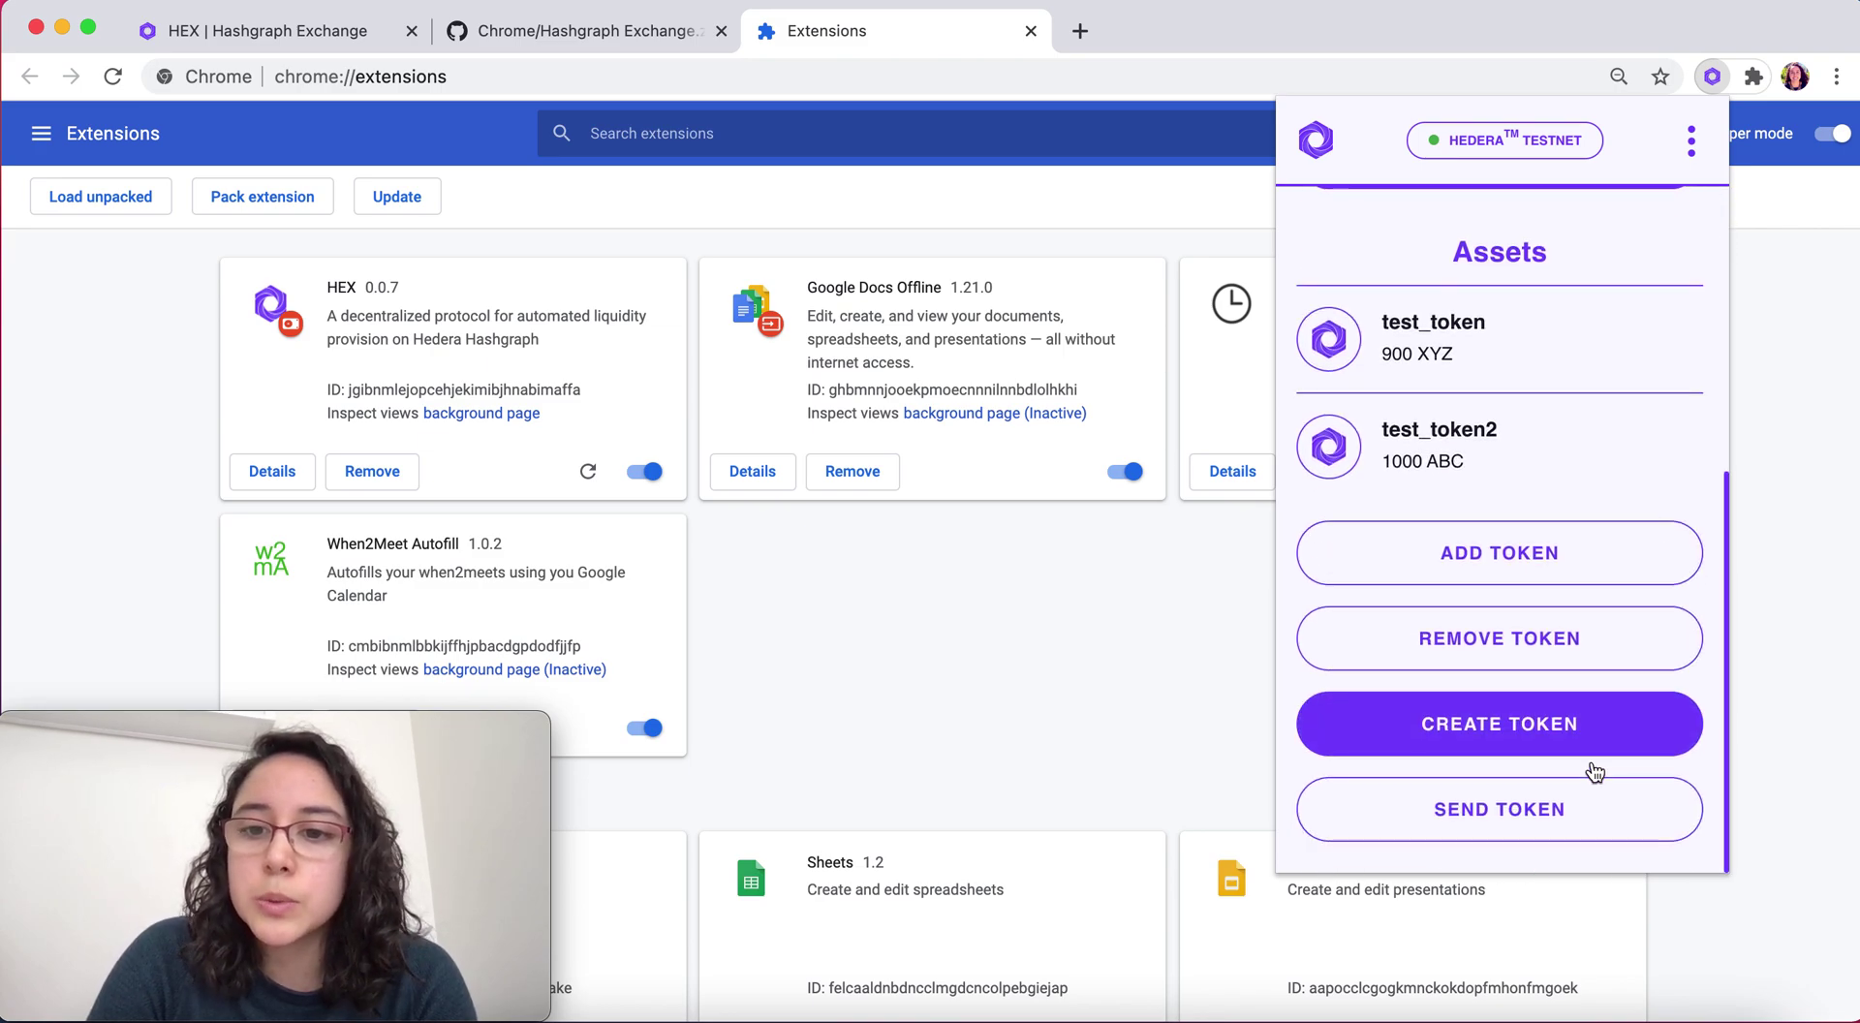
pyautogui.click(1517, 839)
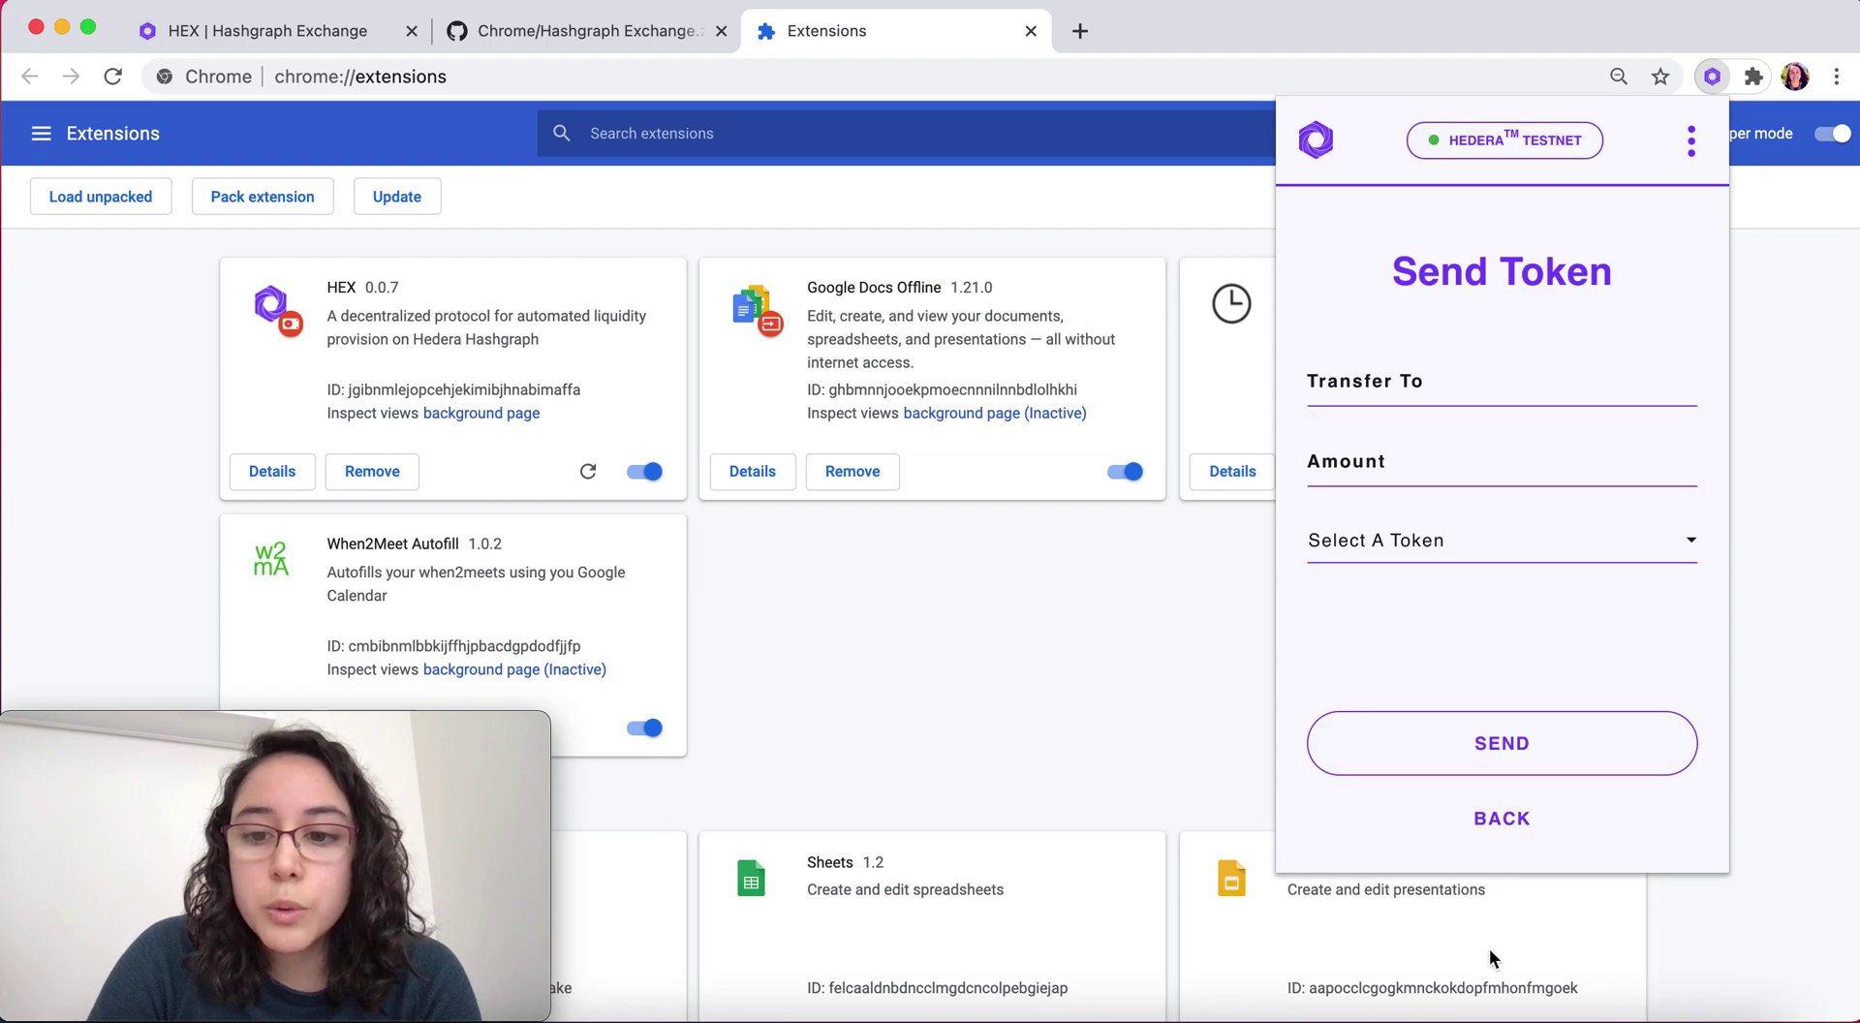
# Send 100 test_token2 to the second test account's ID pasted from the notes
pyautogui.click(1410, 984)
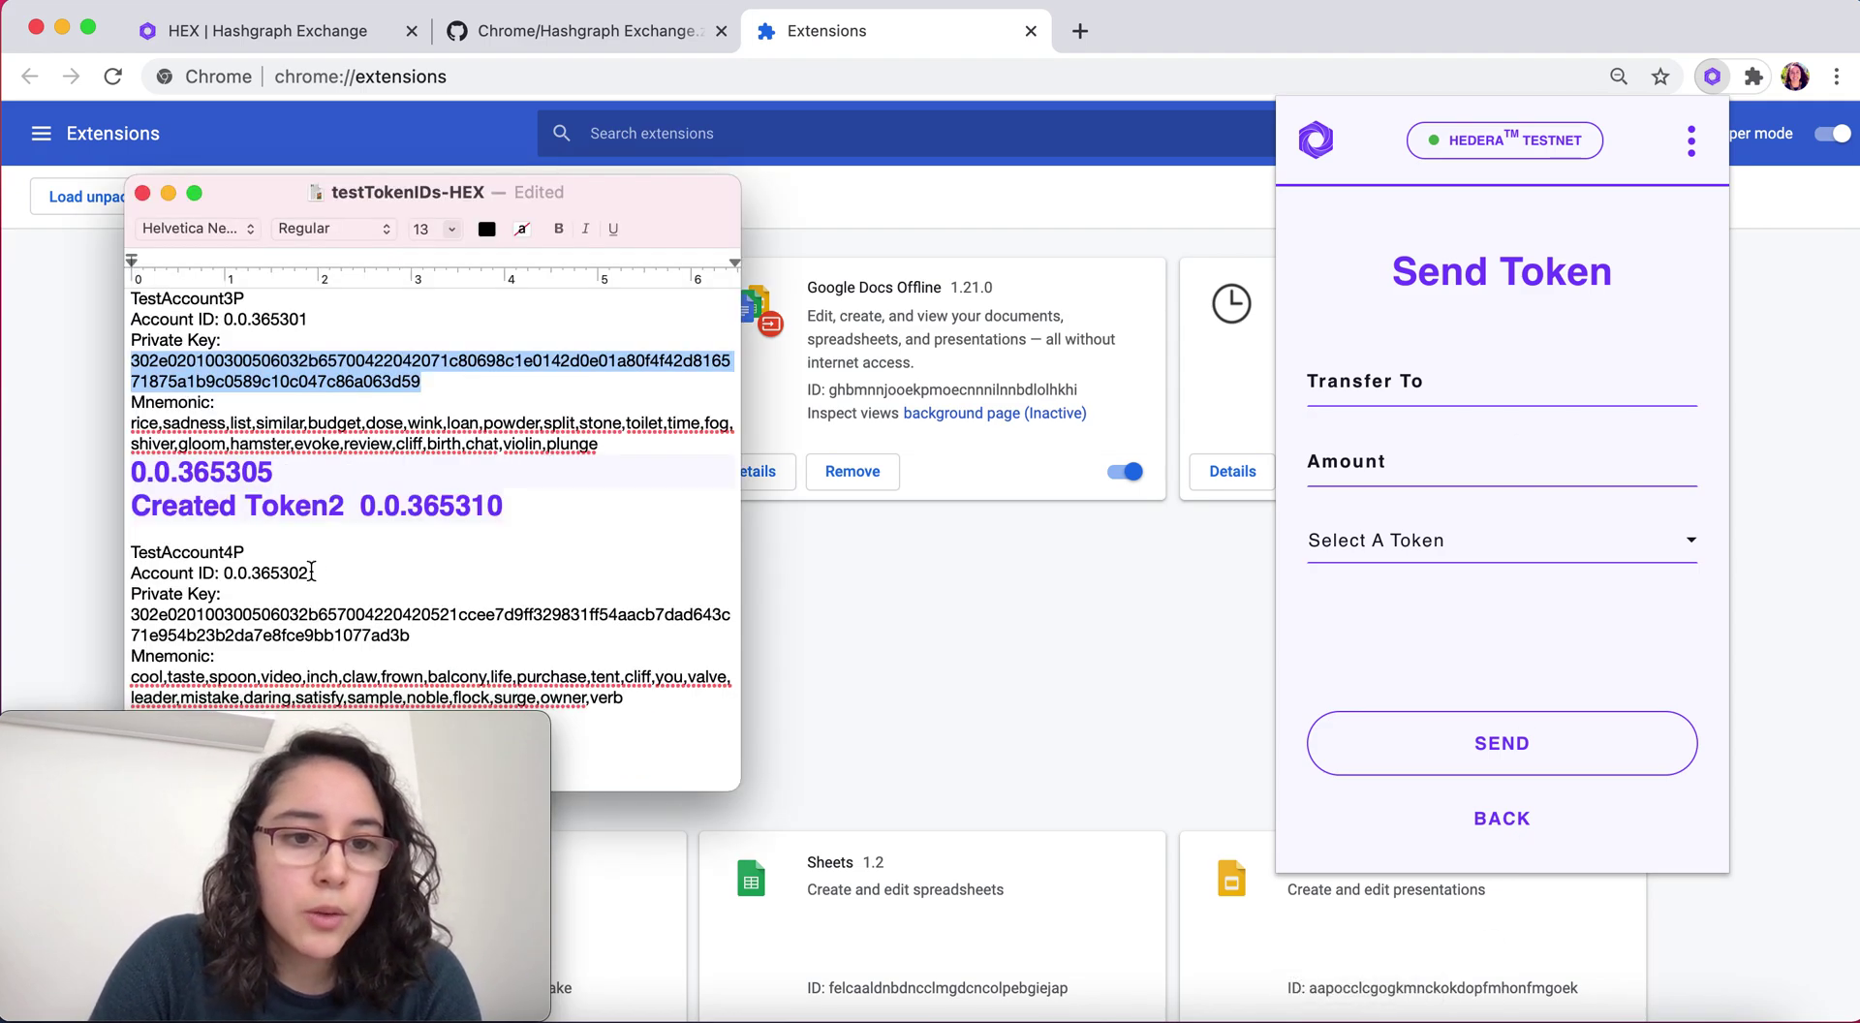
pyautogui.moveTo(312, 571); pyautogui.dragTo(225, 571)
pyautogui.press('super+c')
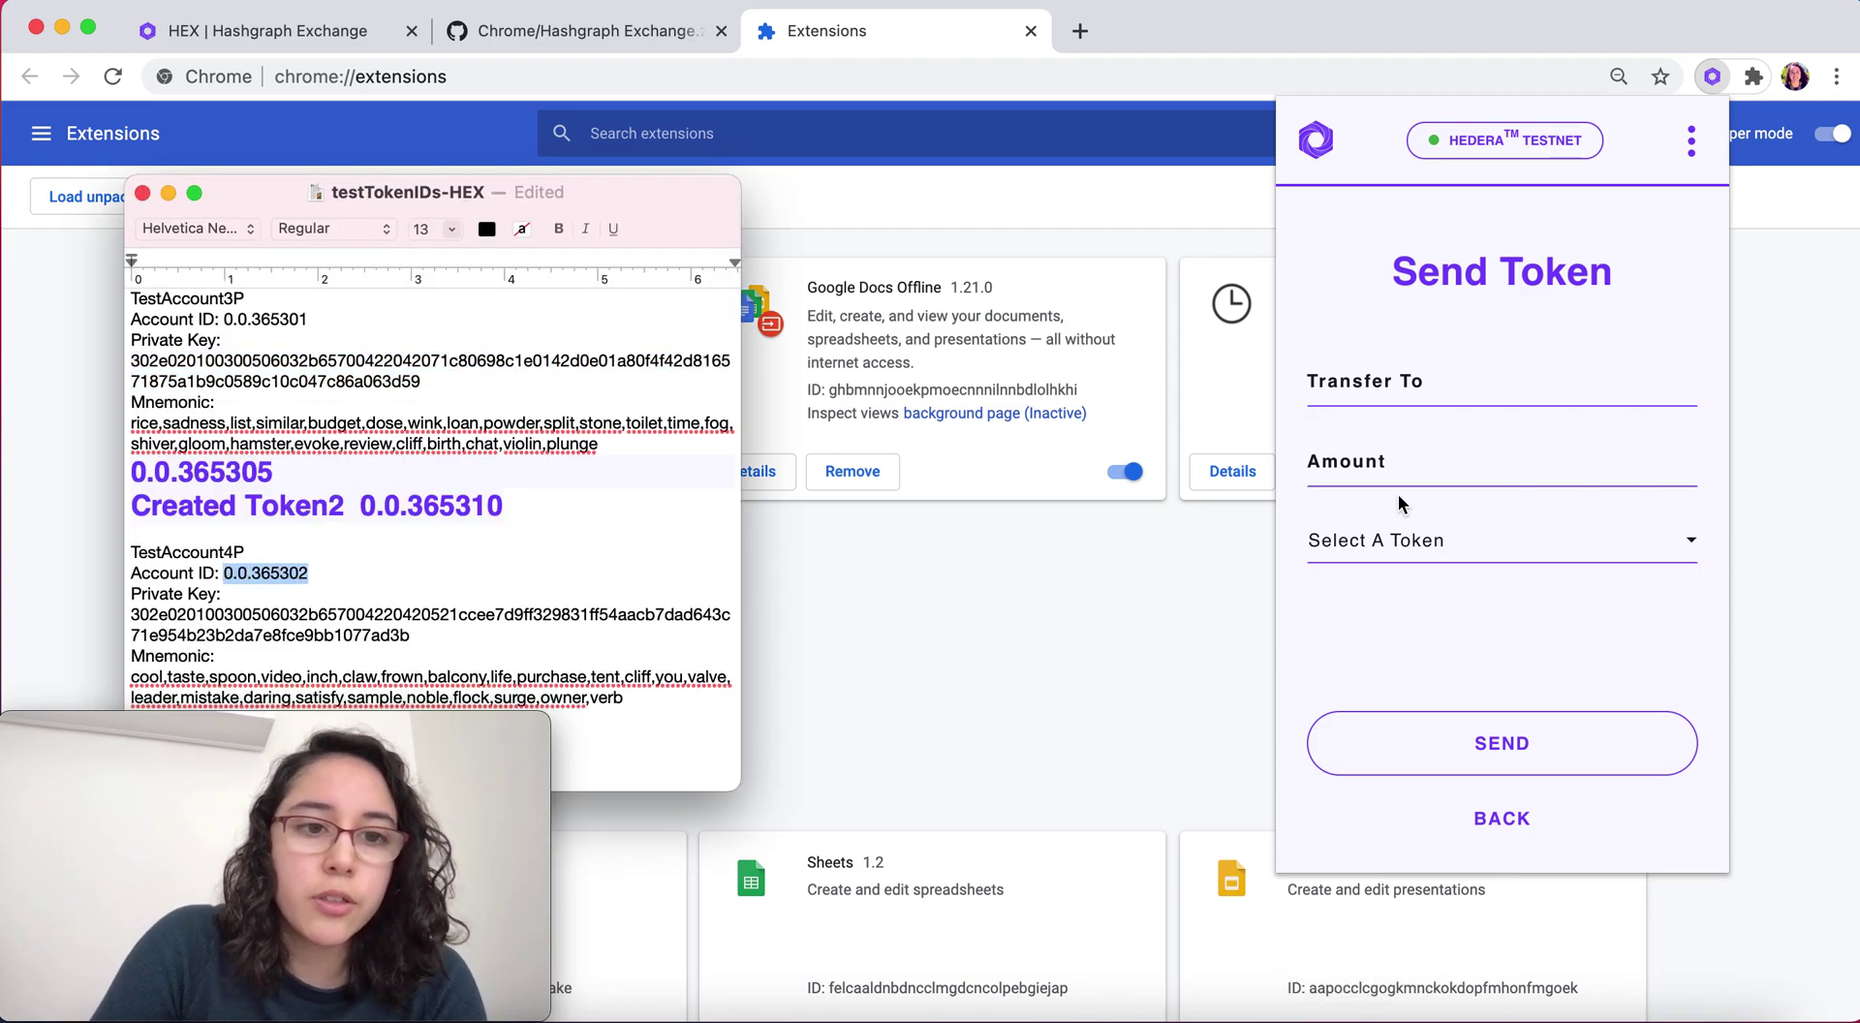
pyautogui.click(1444, 384)
pyautogui.press('super+v')
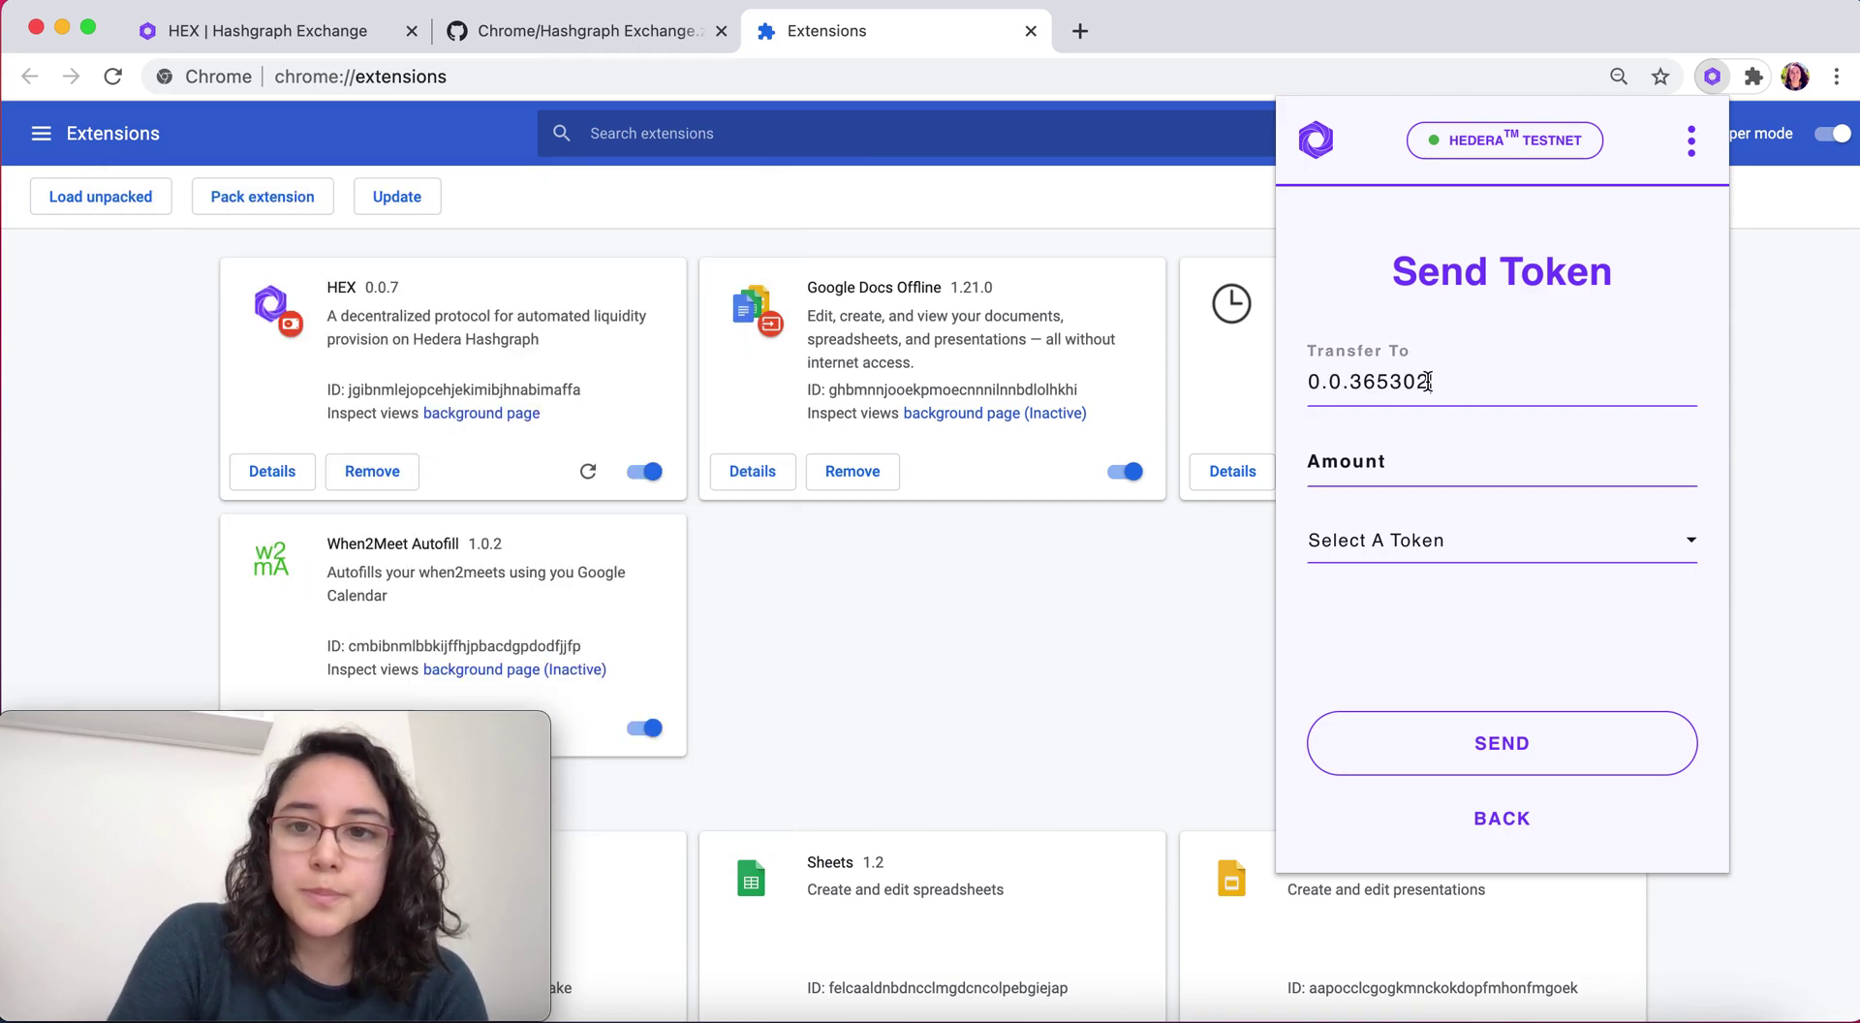
pyautogui.click(1429, 453)
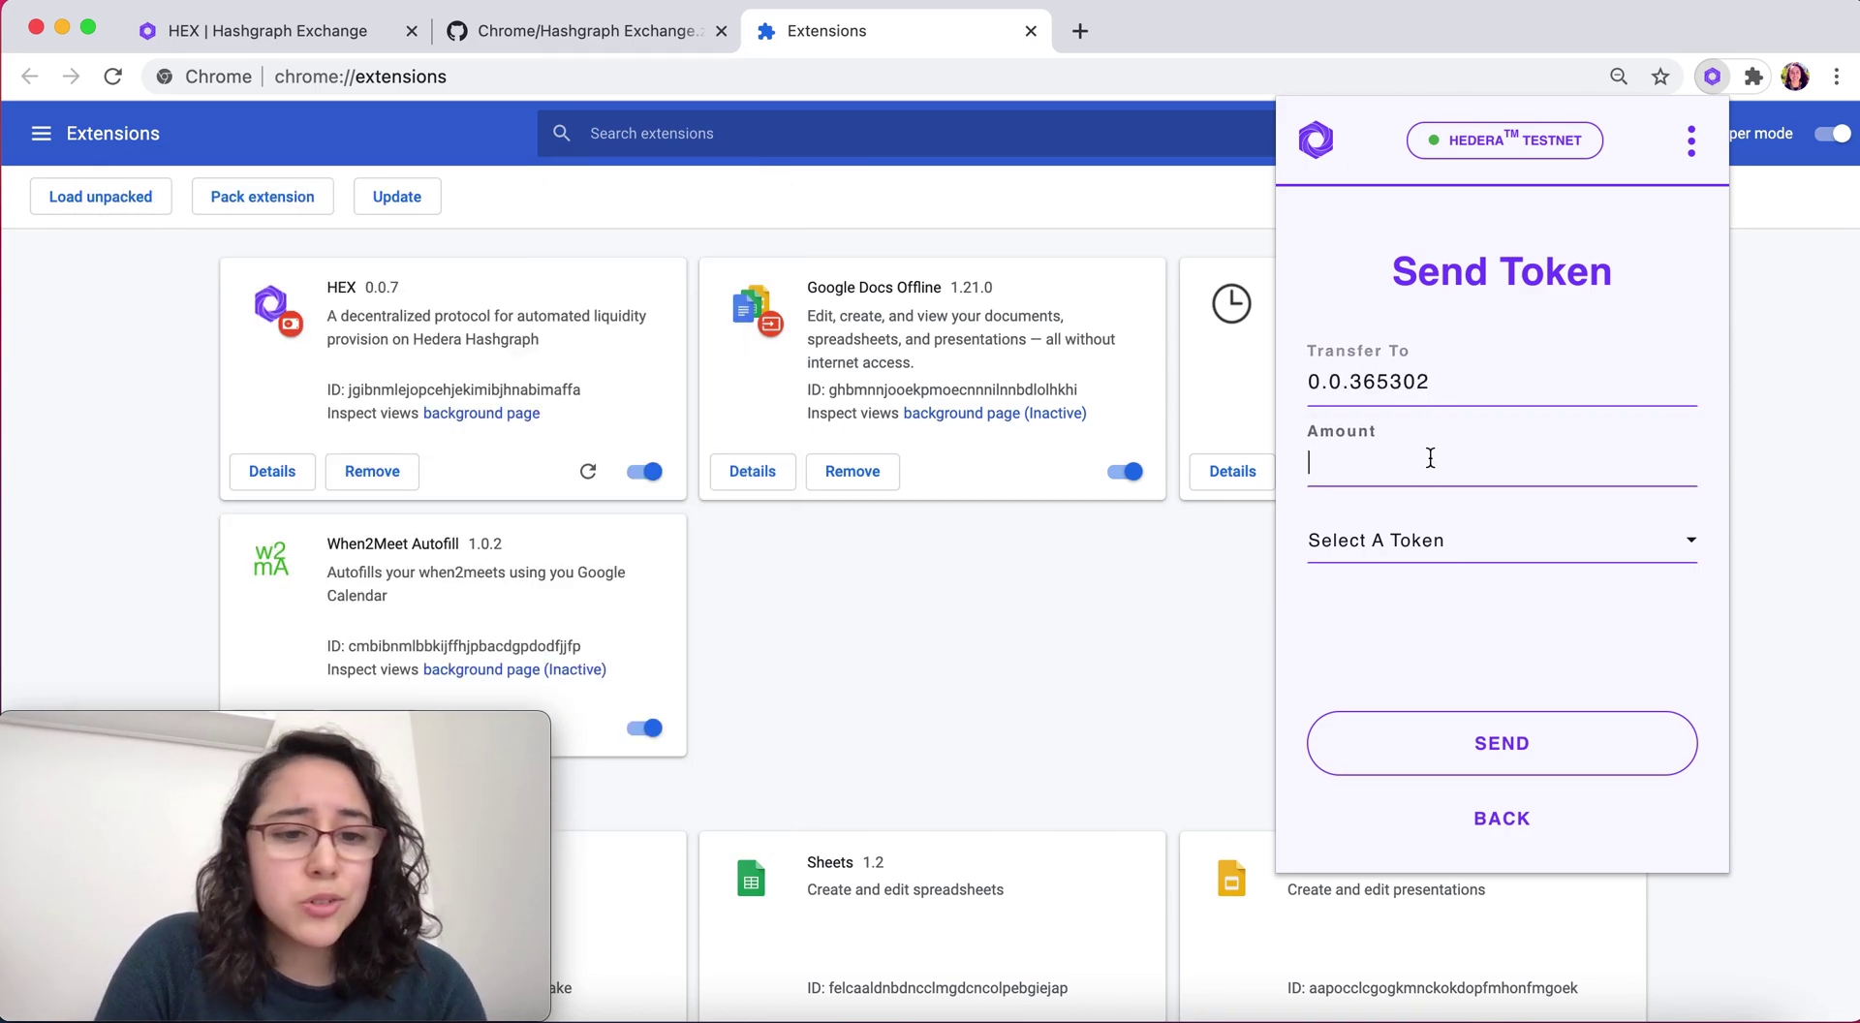
pyautogui.write('100')
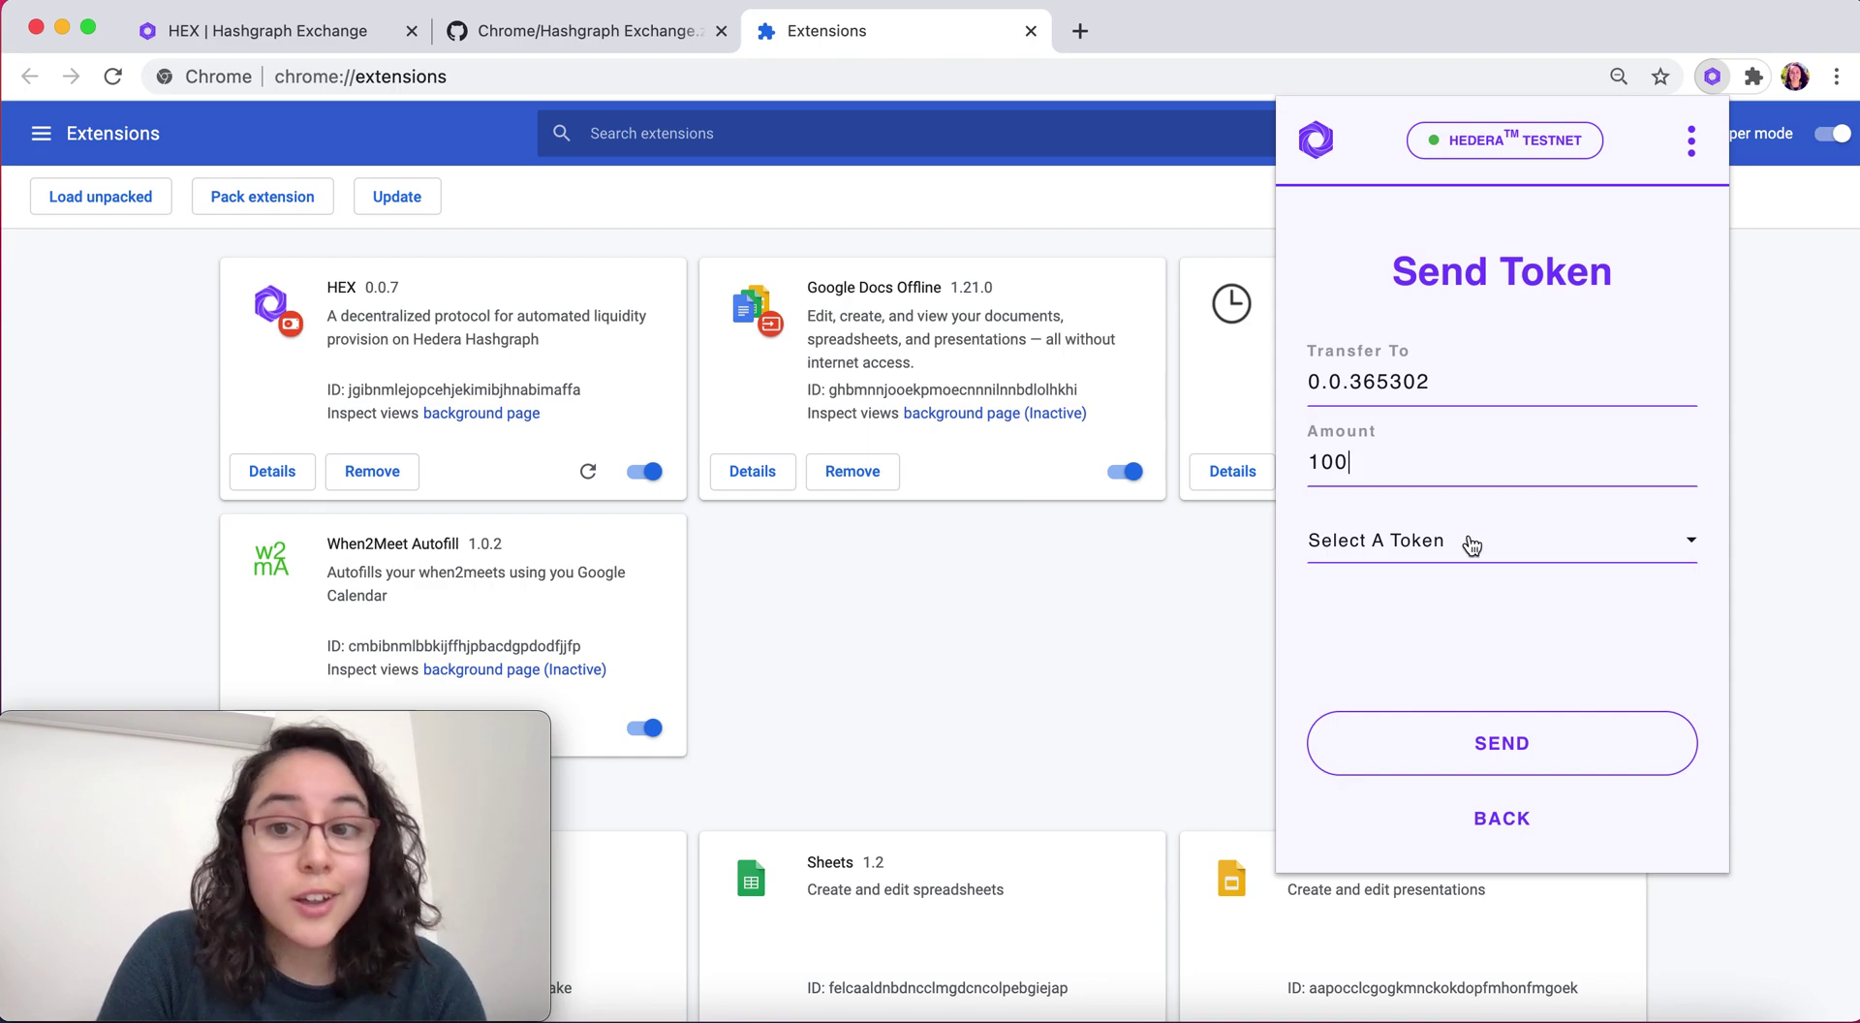
pyautogui.click(1466, 545)
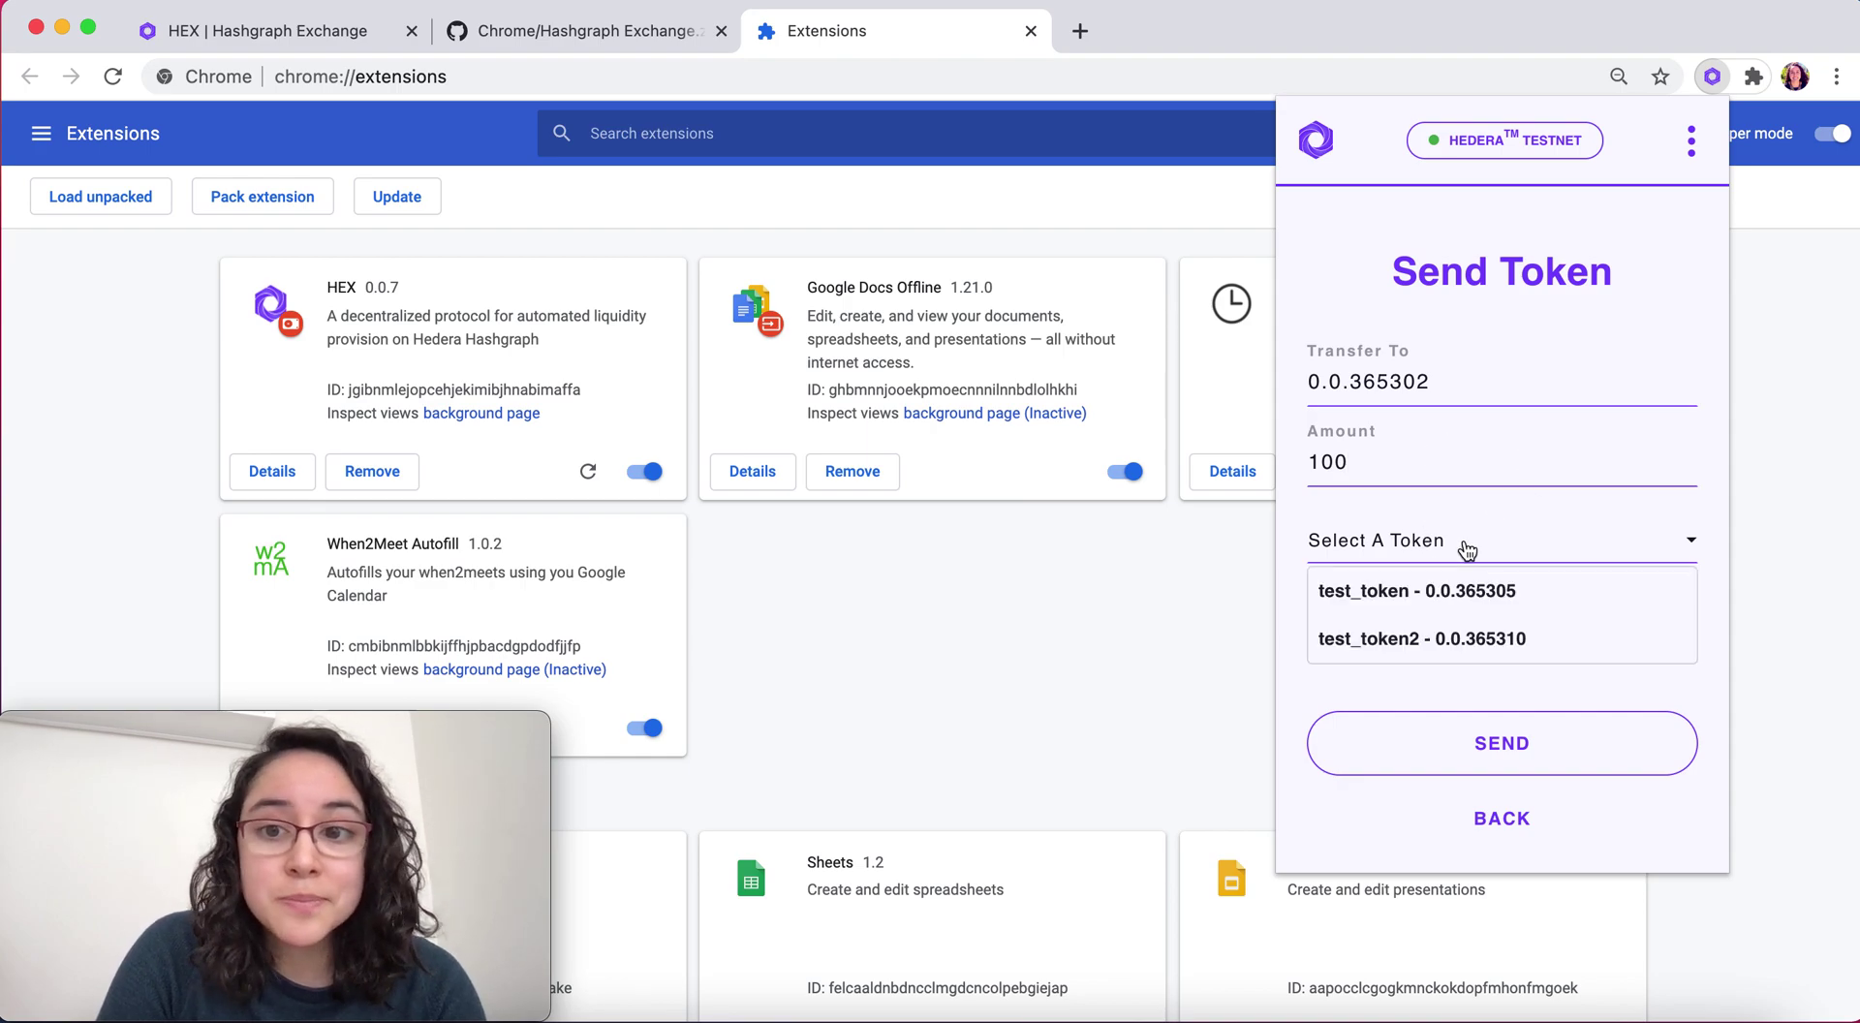
pyautogui.click(1452, 645)
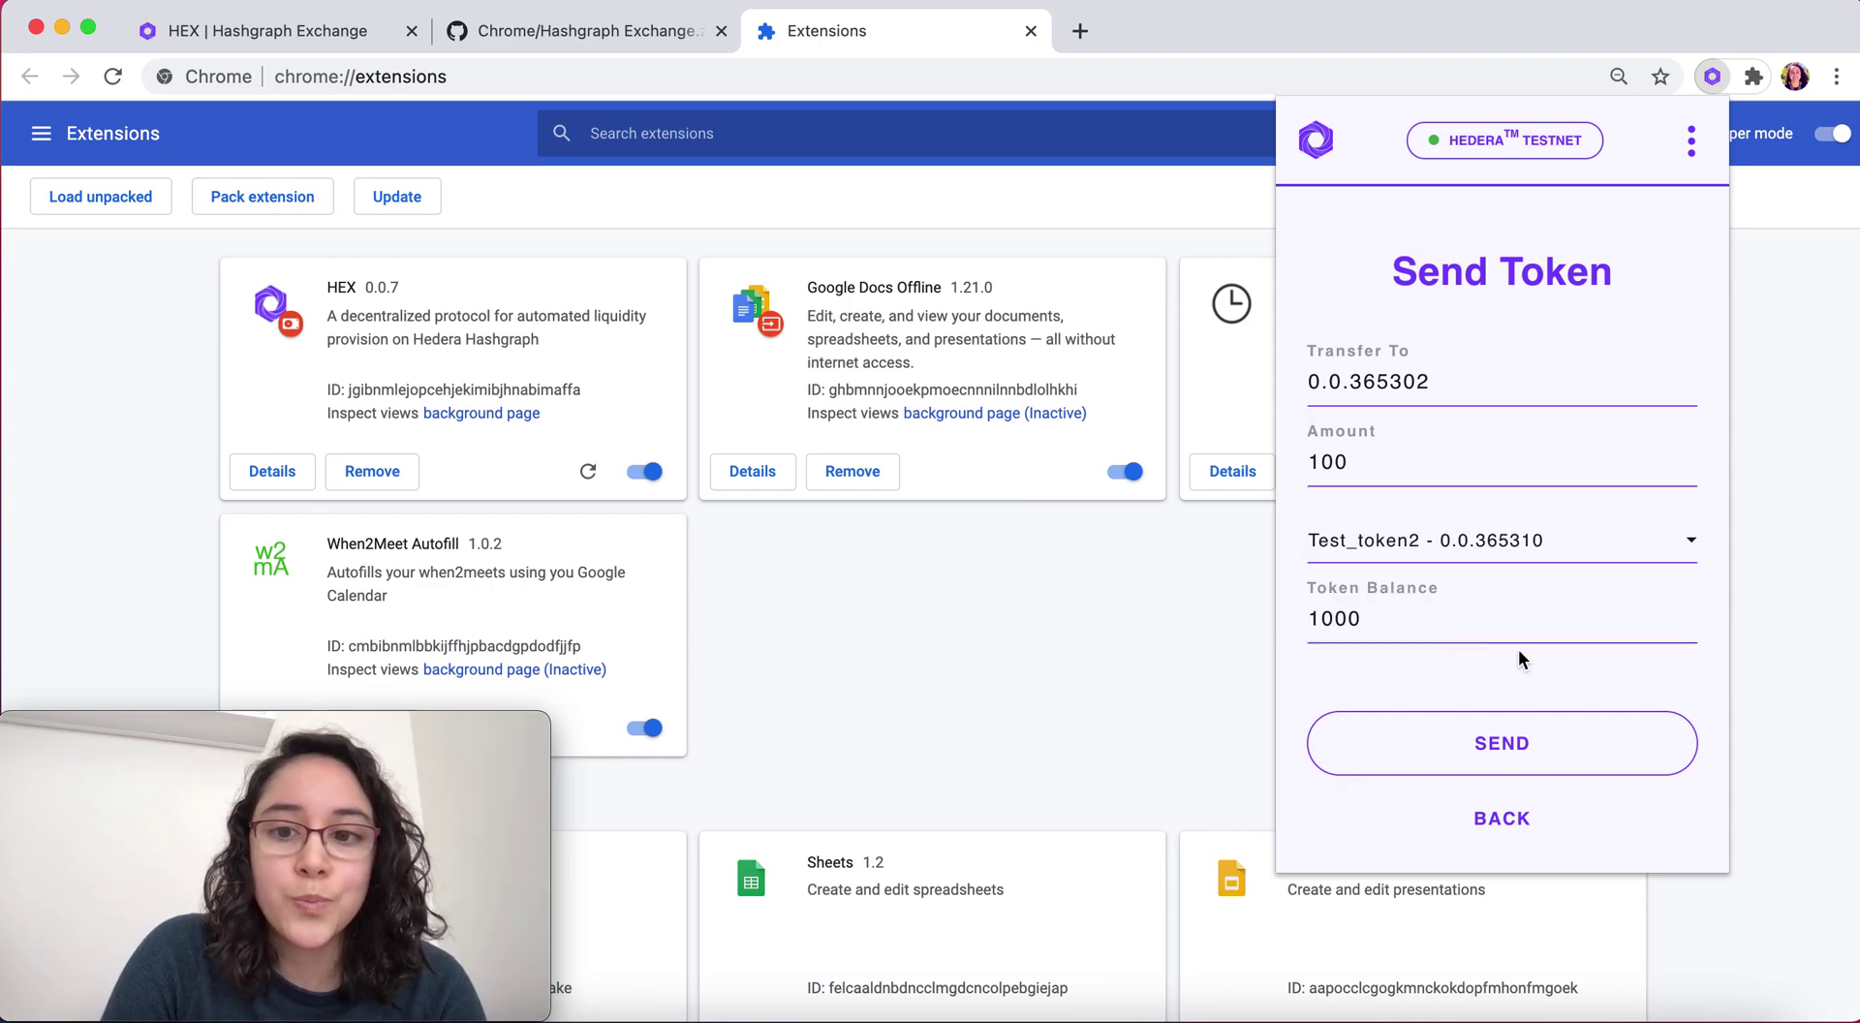
pyautogui.click(1457, 741)
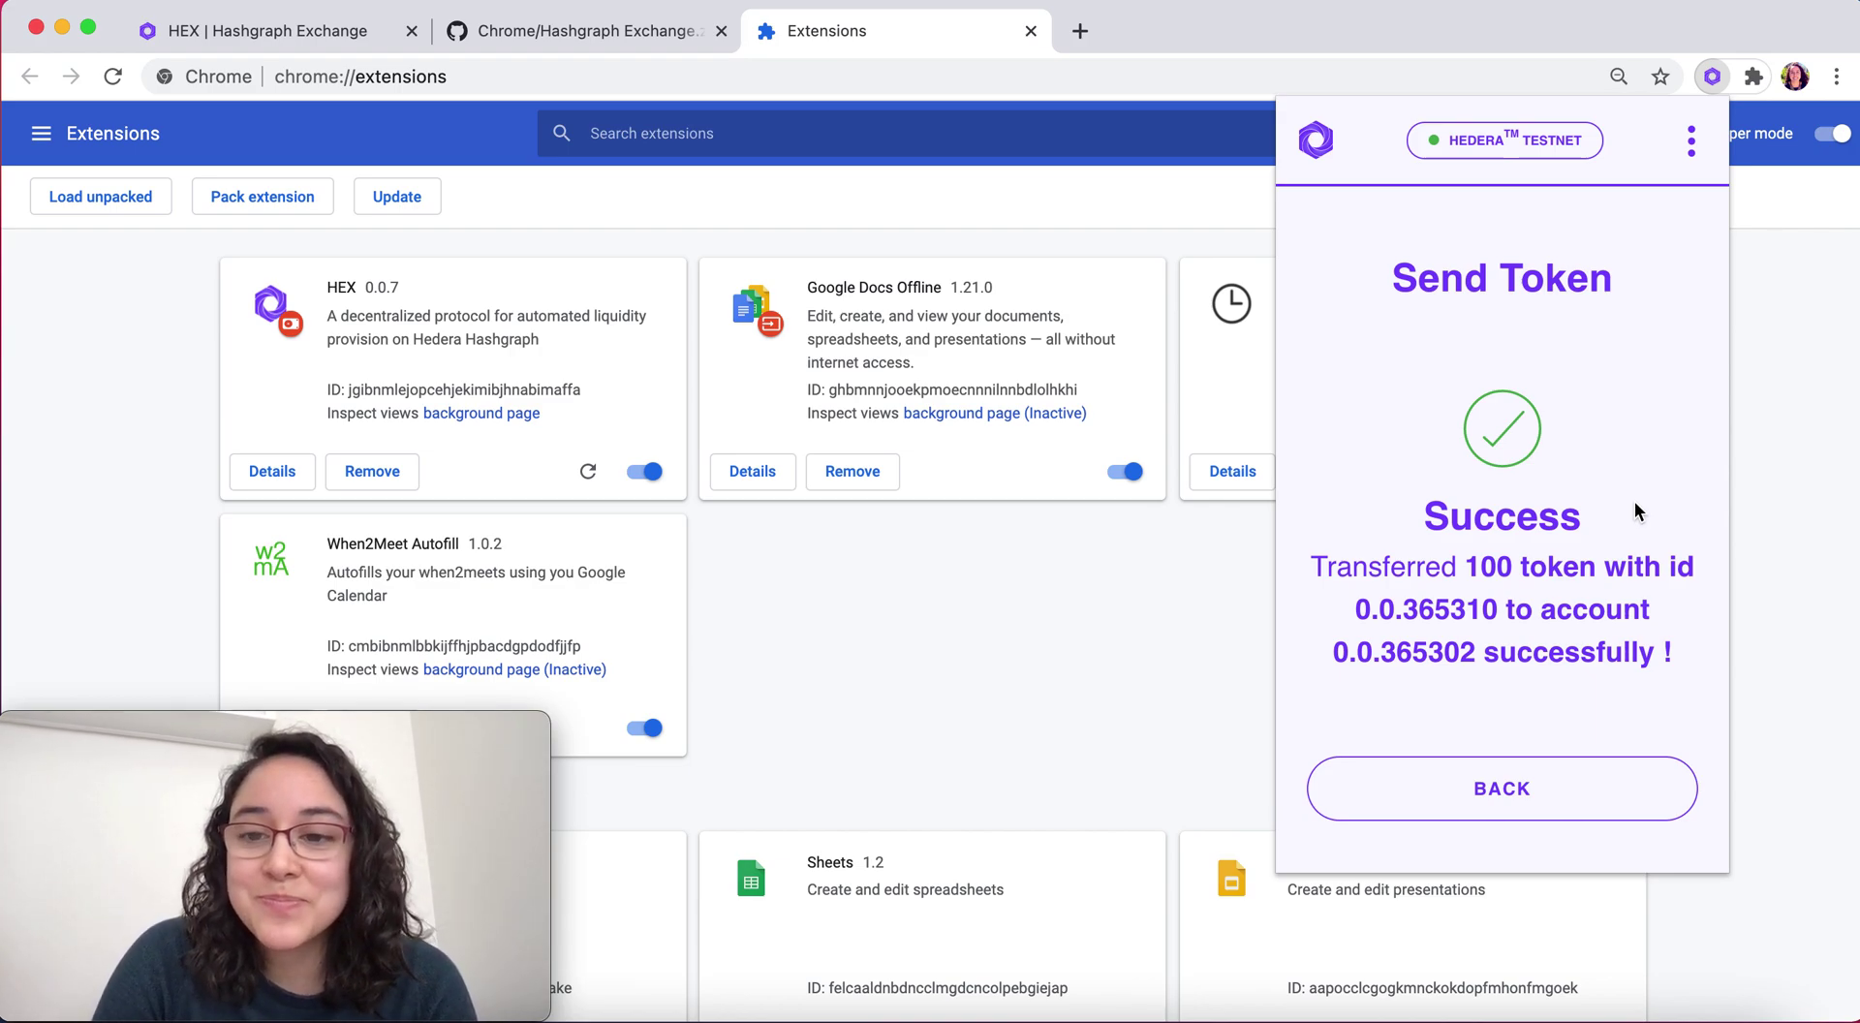
# Return to the first account's overview and confirm test_token2 dropped to 900 ABC
pyautogui.click(1486, 812)
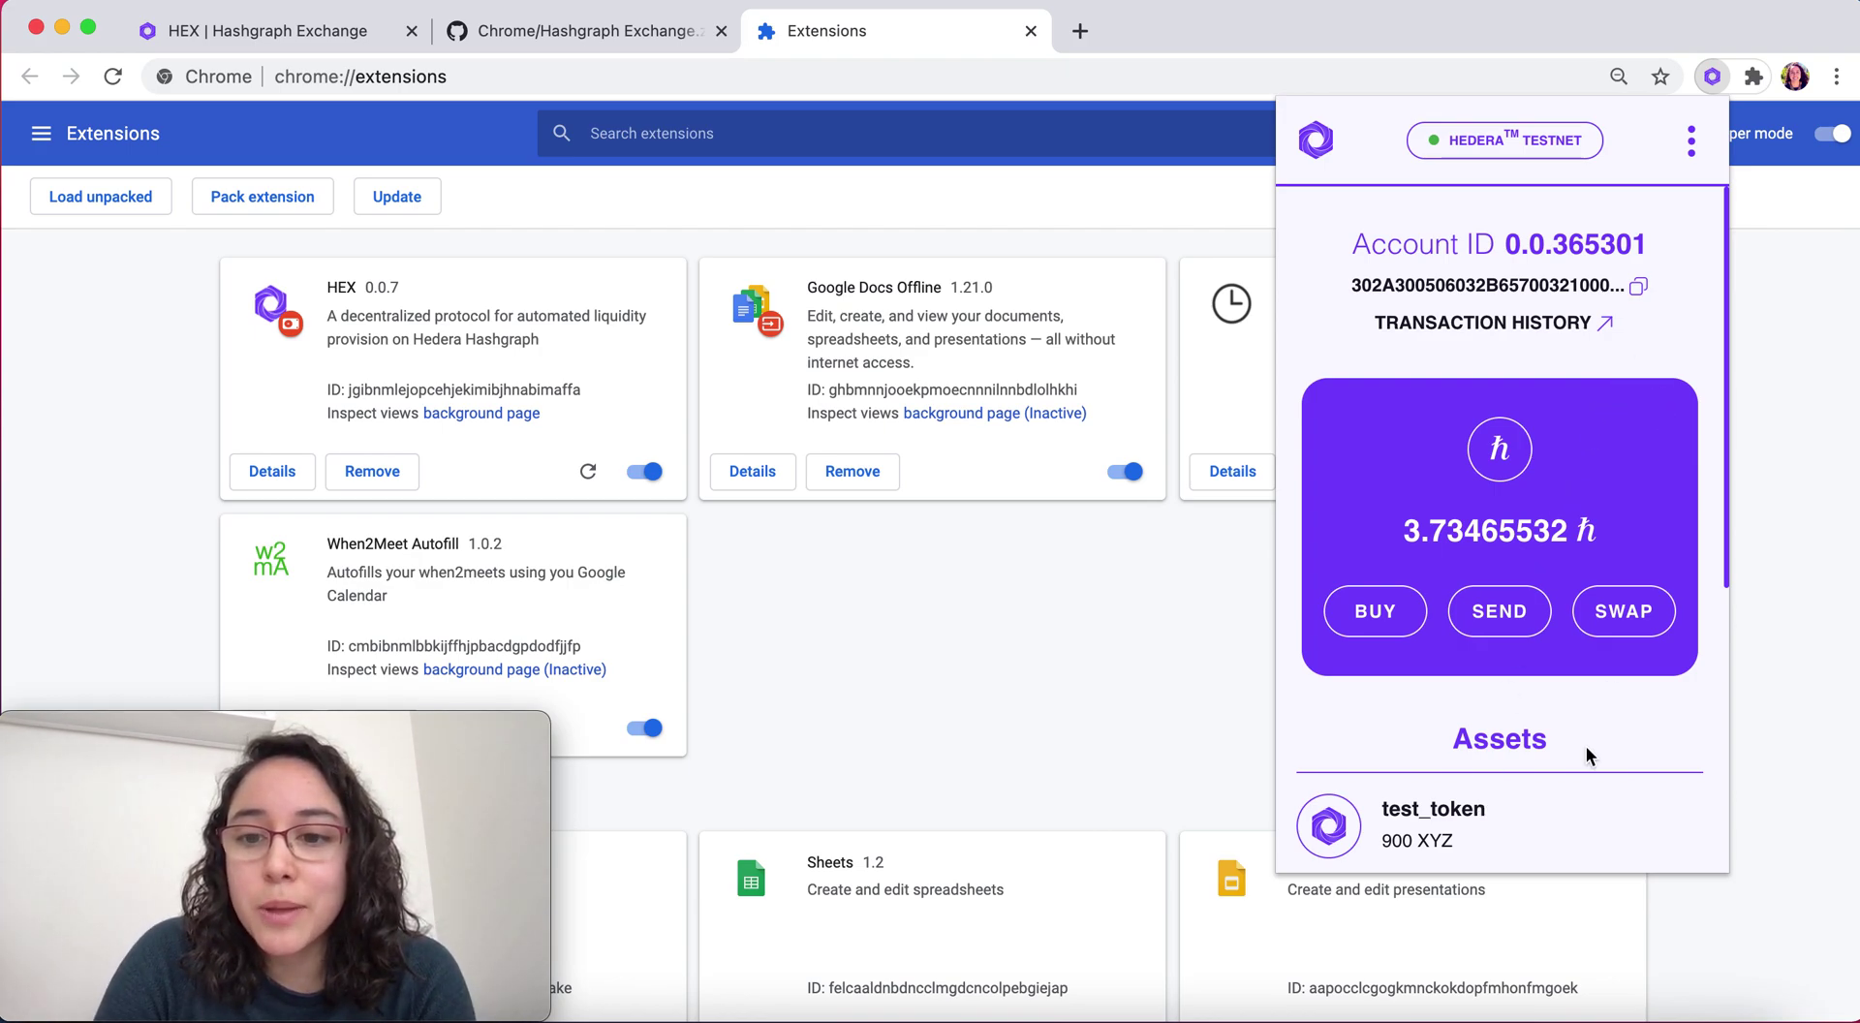
pyautogui.scroll(-1, 1585, 746)
pyautogui.scroll(-2, 1585, 746)
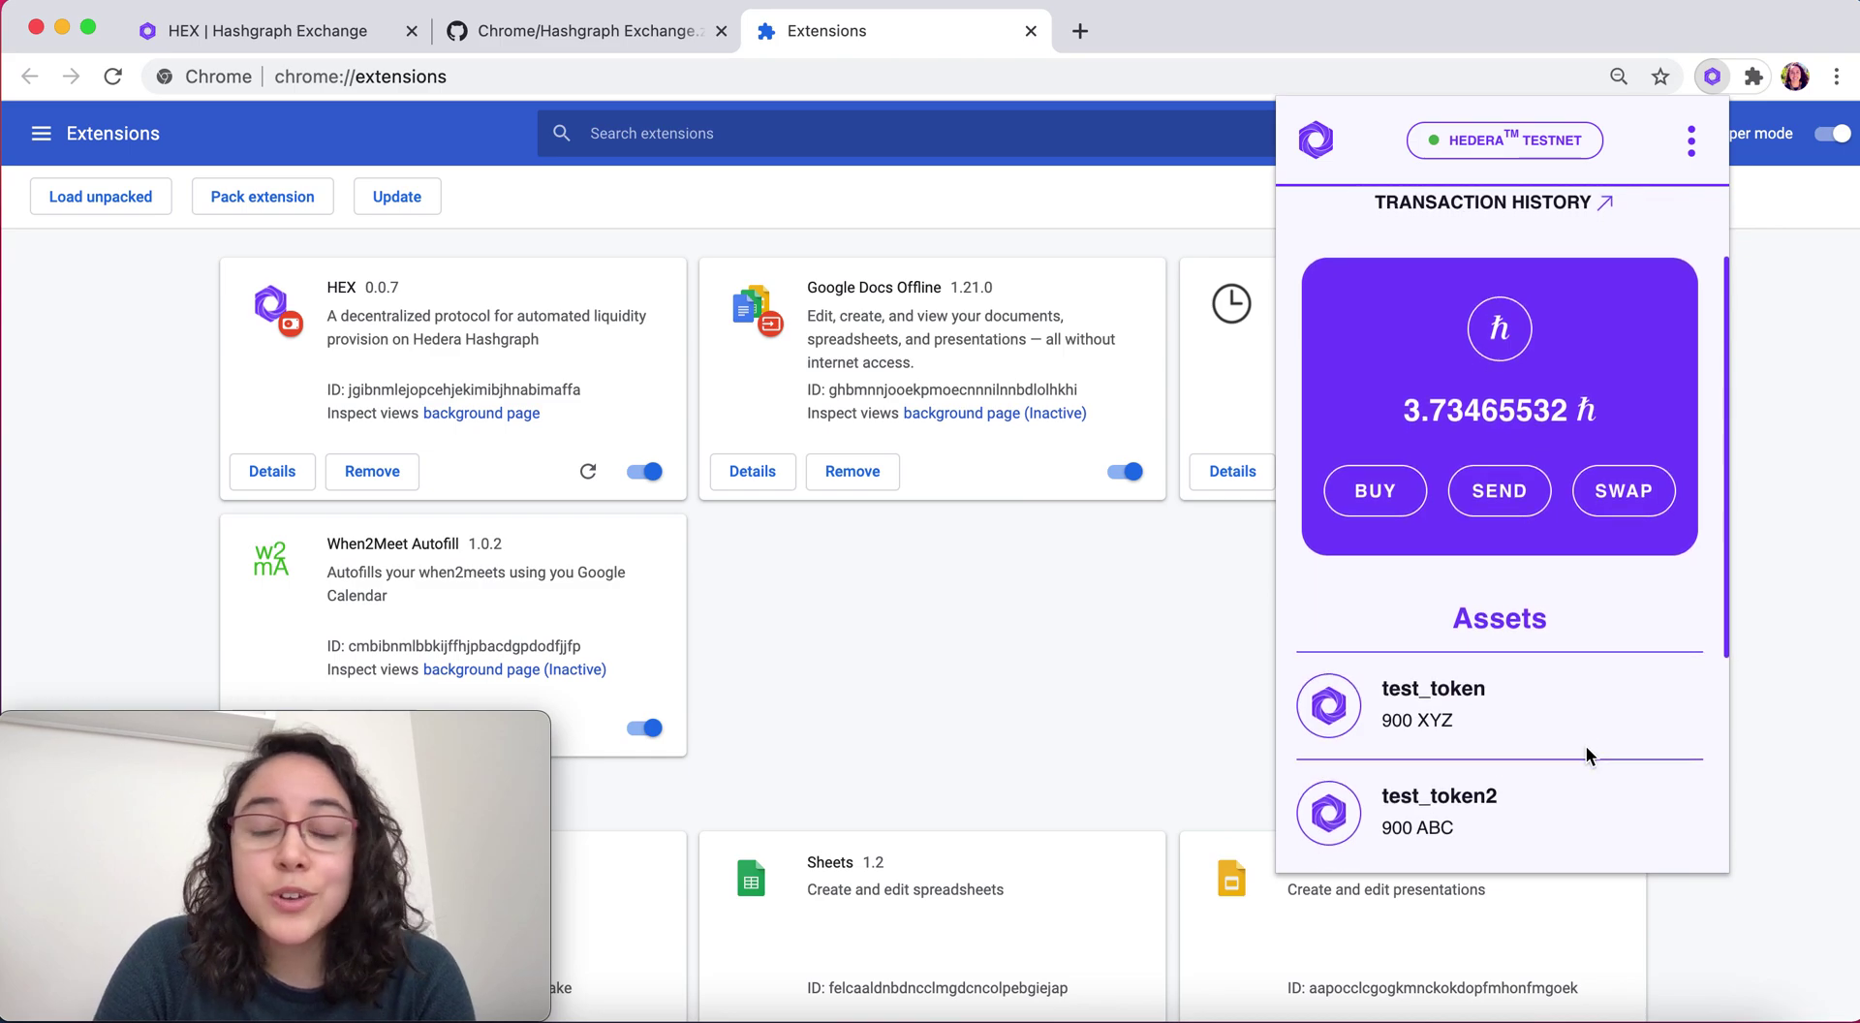
pyautogui.scroll(-2, 1585, 746)
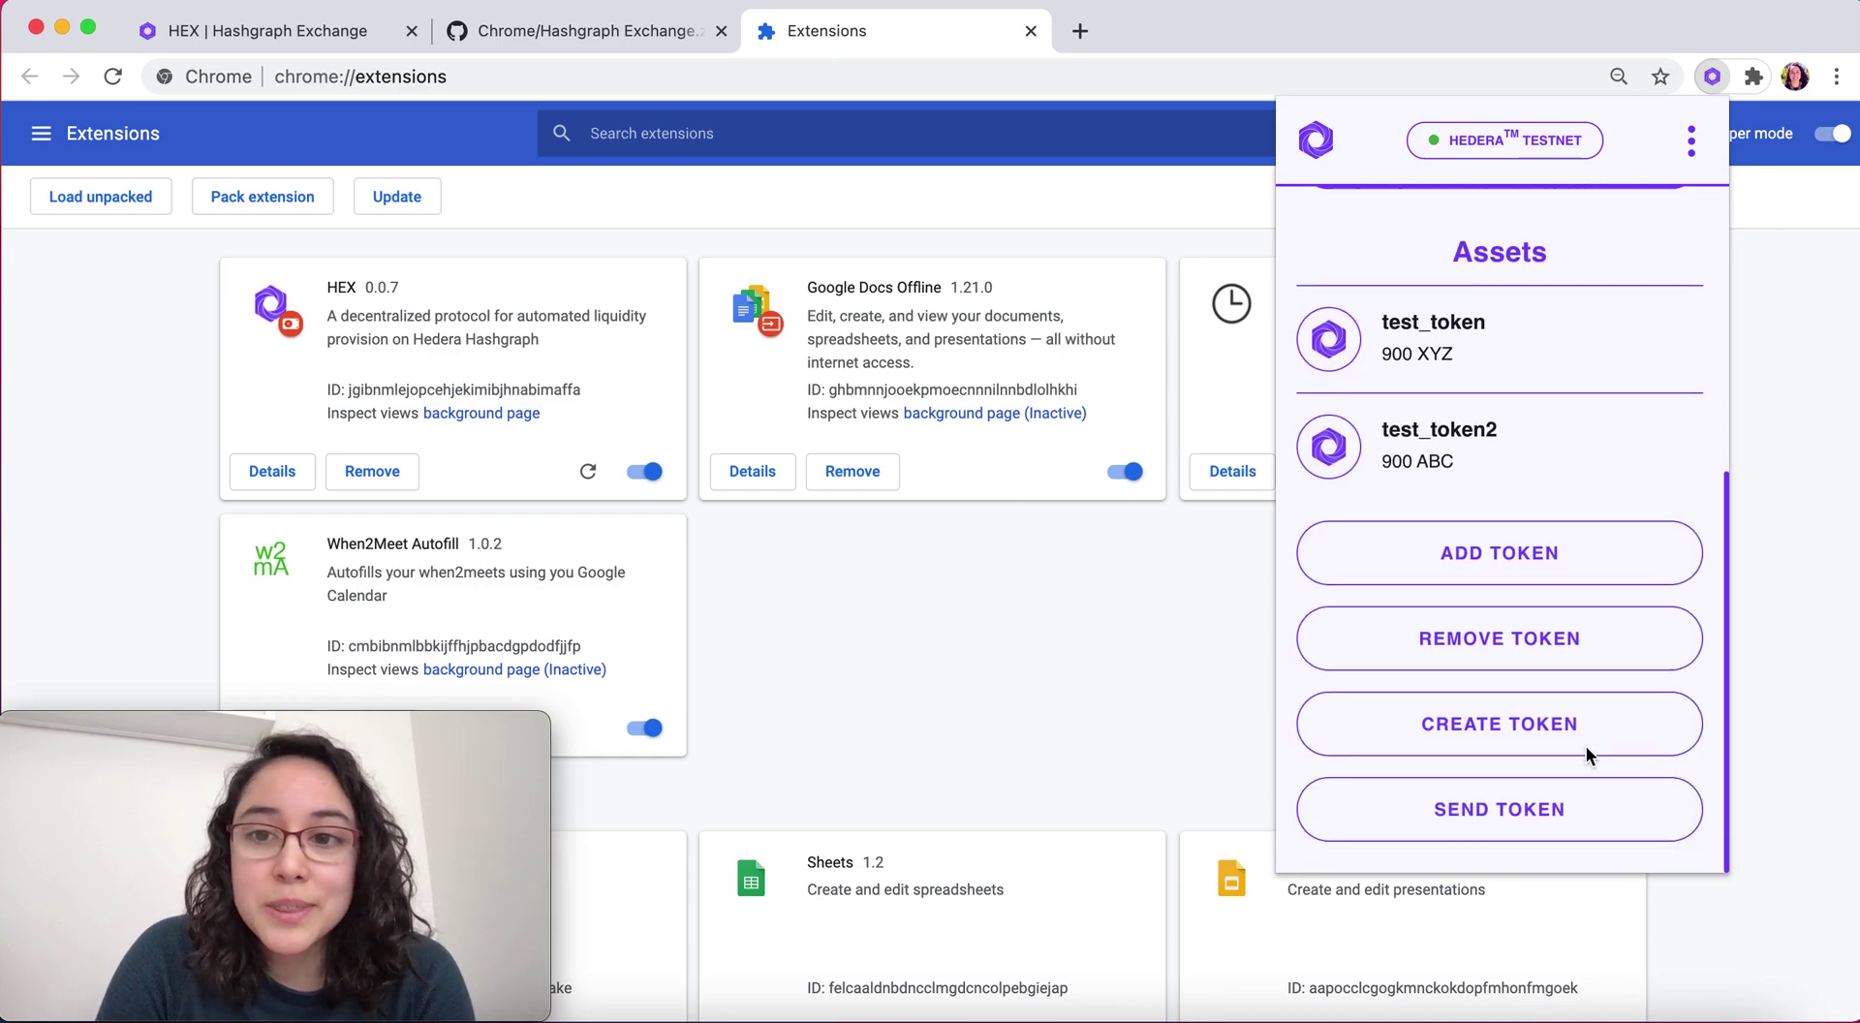
pyautogui.scroll(3, 1587, 751)
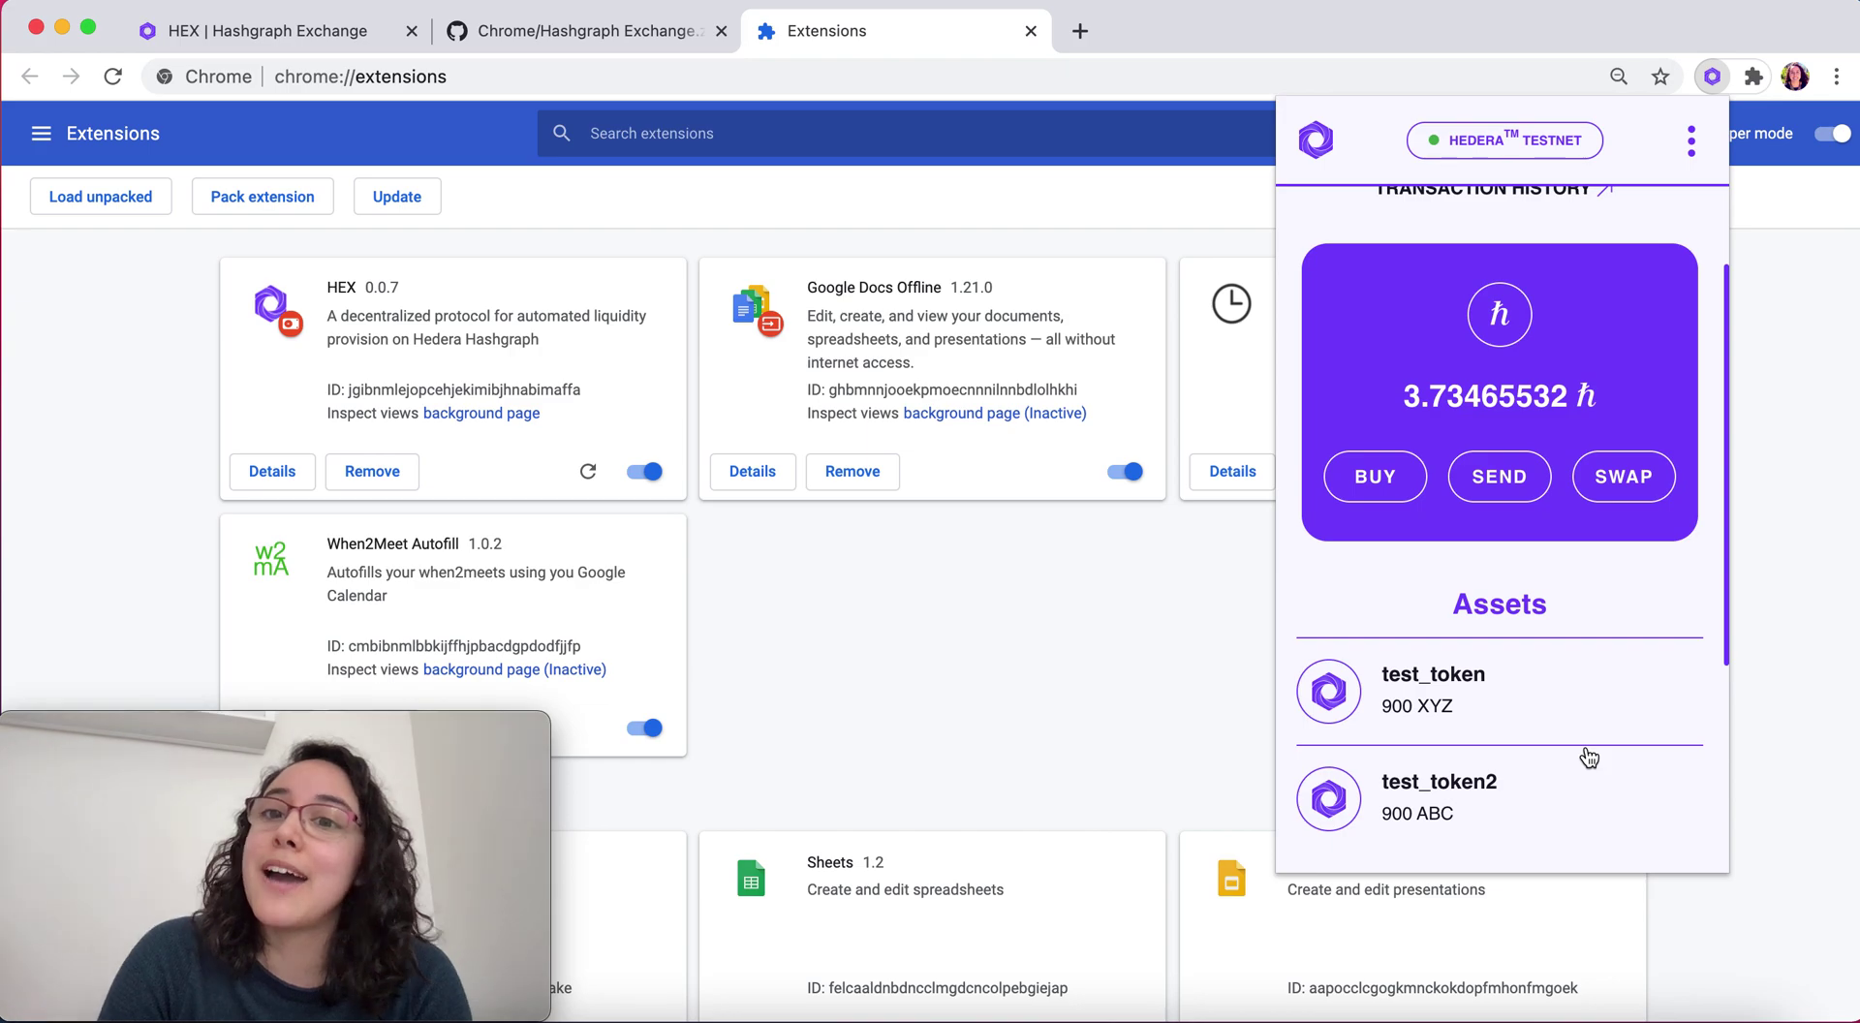
pyautogui.scroll(2, 1589, 758)
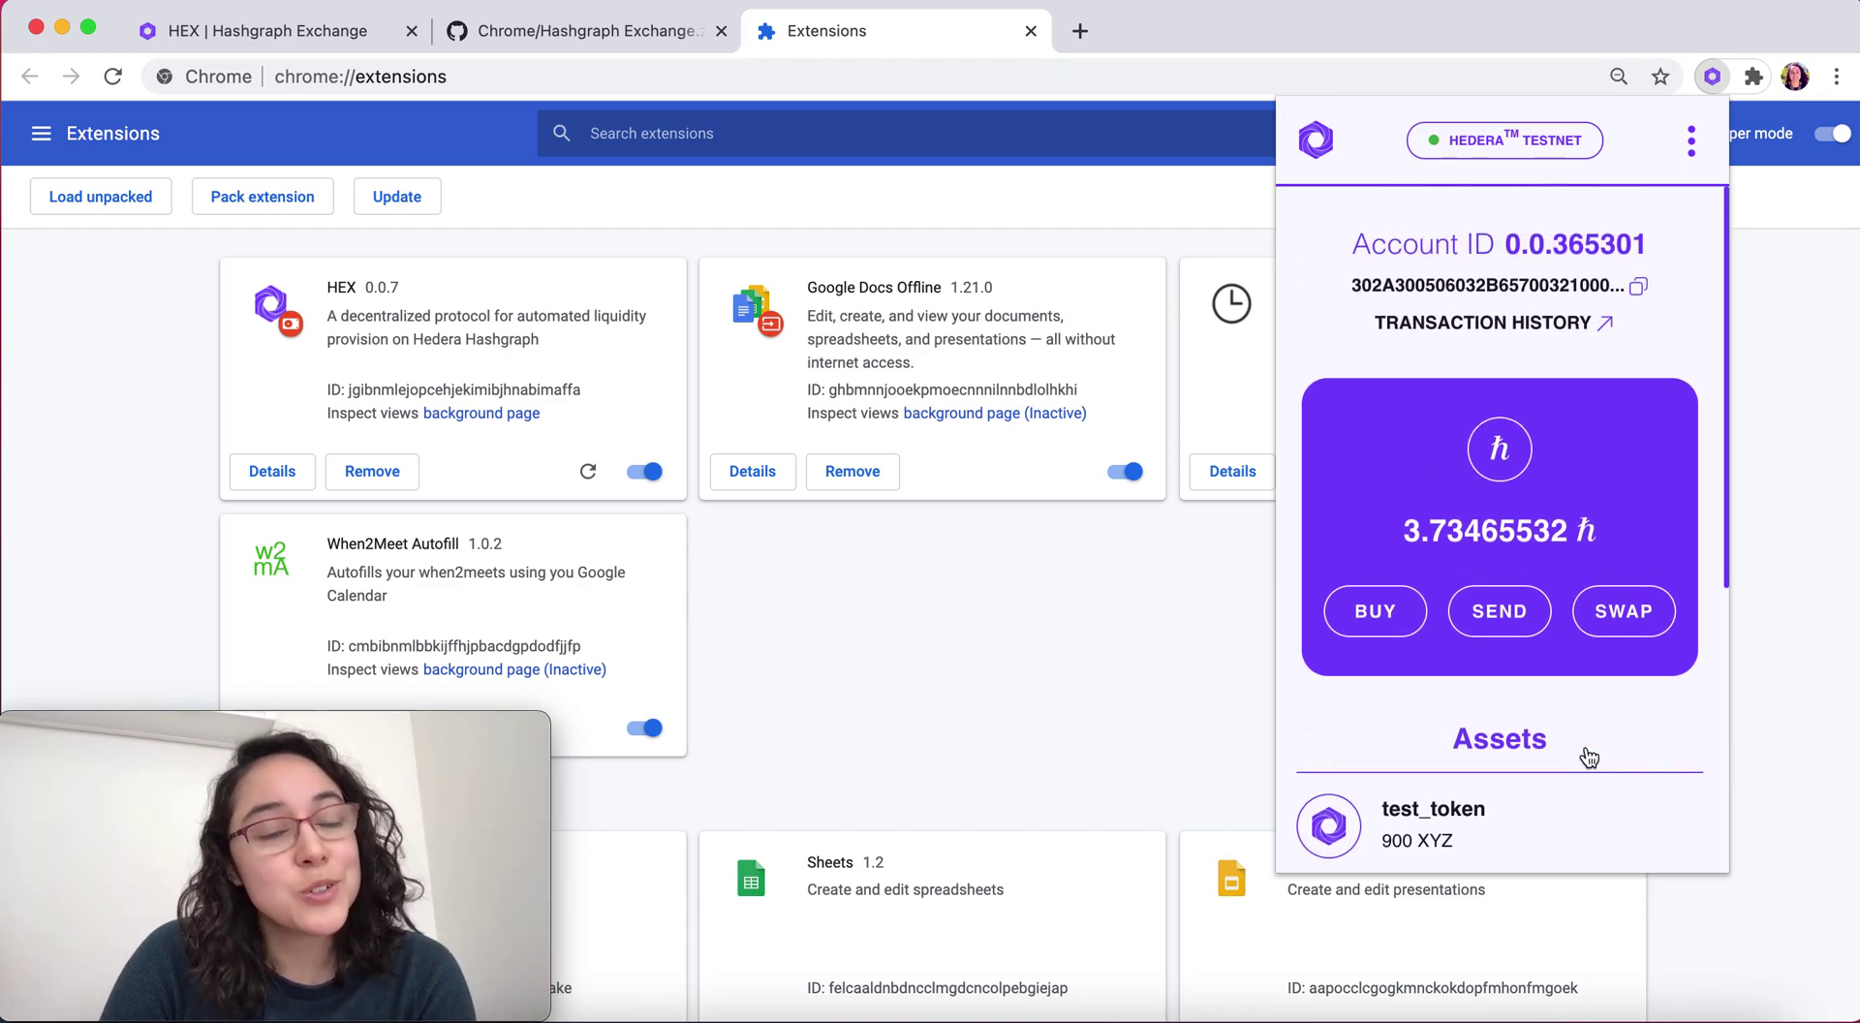